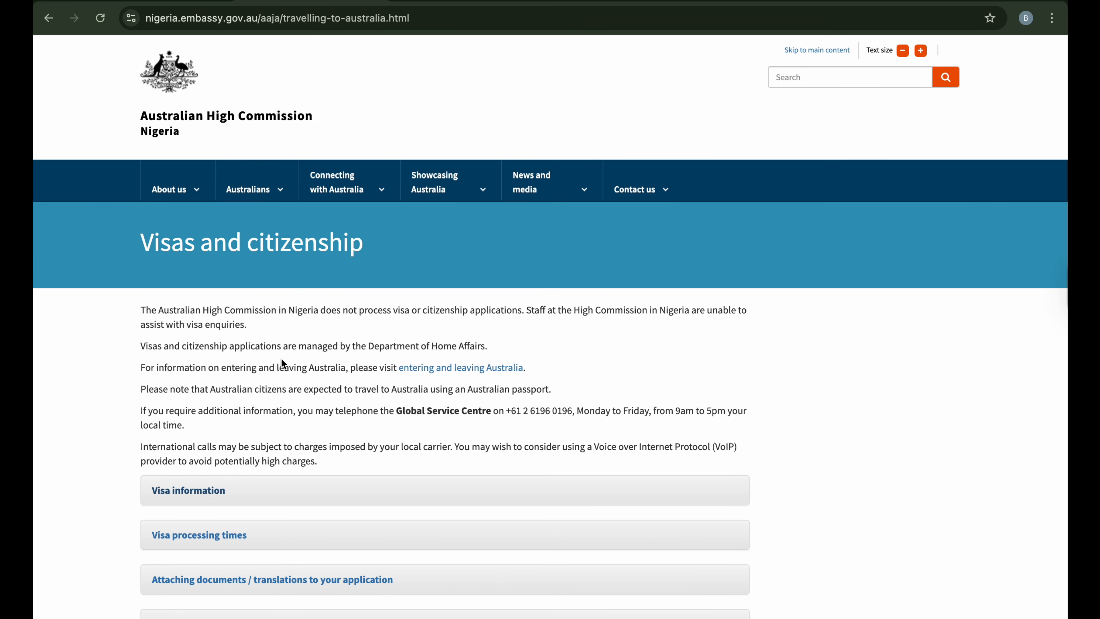
# - Expand the Visa information section and scroll through its ImmiAccount and document-attachment guidance
pyautogui.scroll(-5, 281, 359)
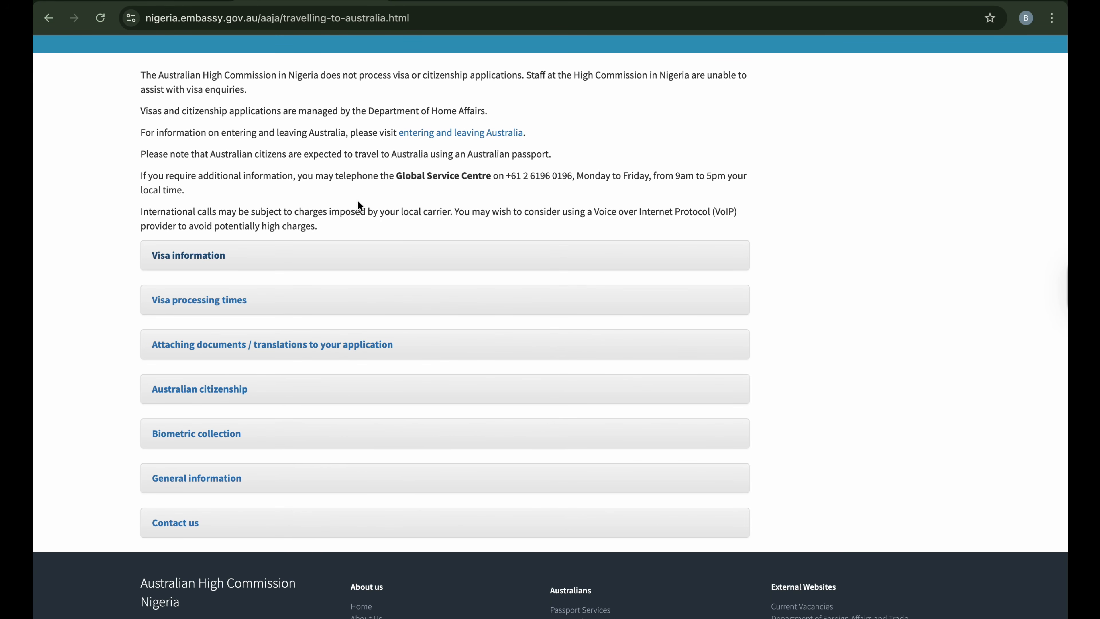
pyautogui.scroll(3, 359, 202)
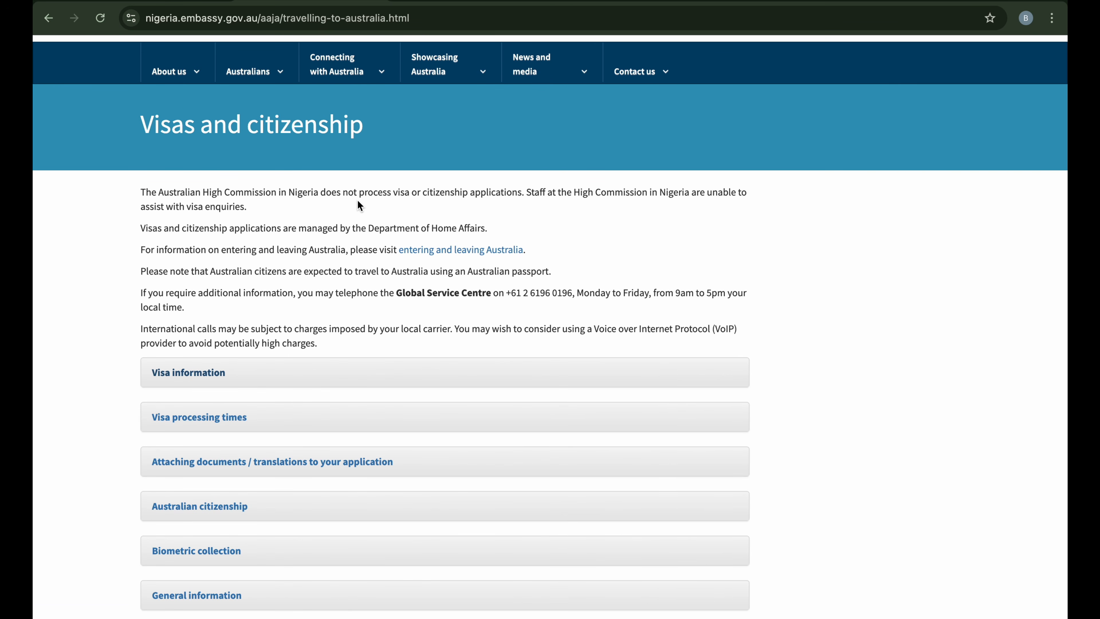
pyautogui.scroll(1, 358, 200)
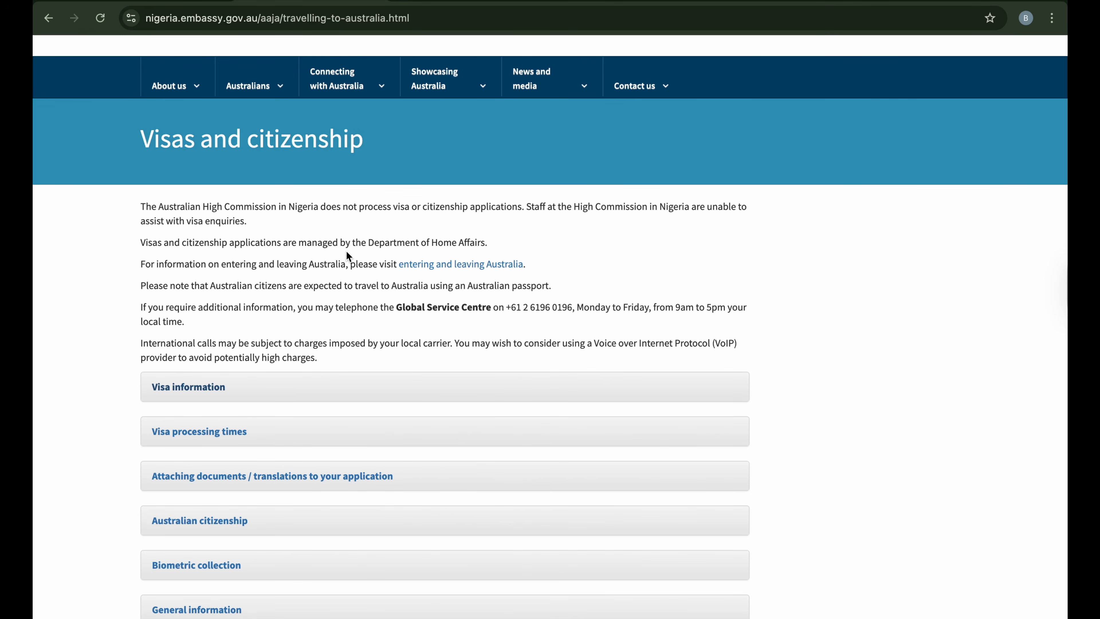
pyautogui.scroll(1, 346, 250)
pyautogui.scroll(1, 186, 265)
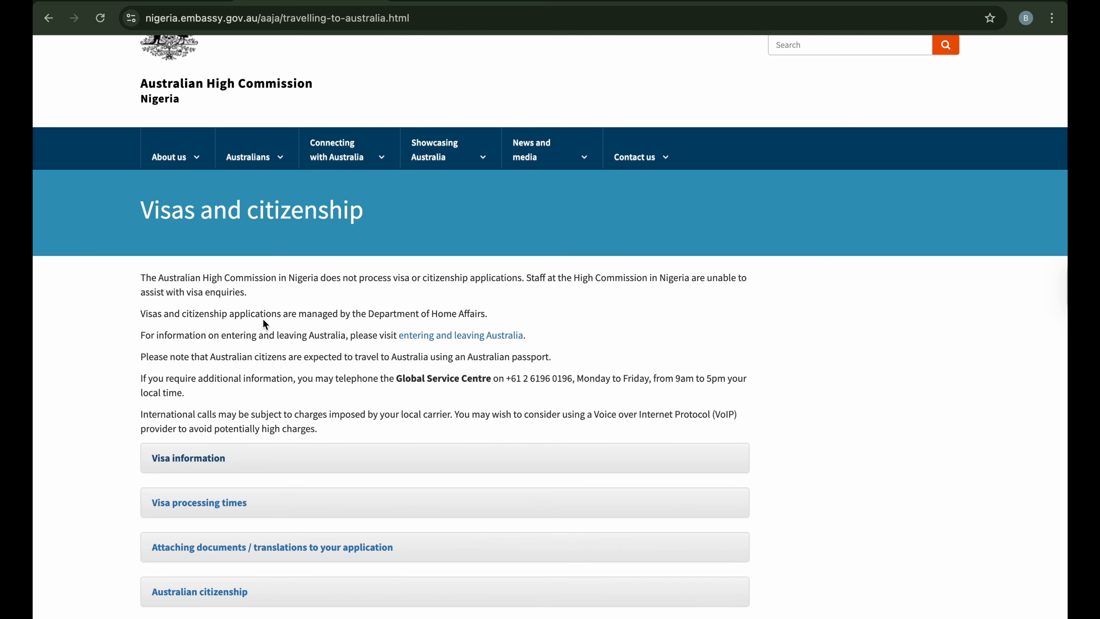
pyautogui.scroll(-1, 259, 339)
pyautogui.click(184, 414)
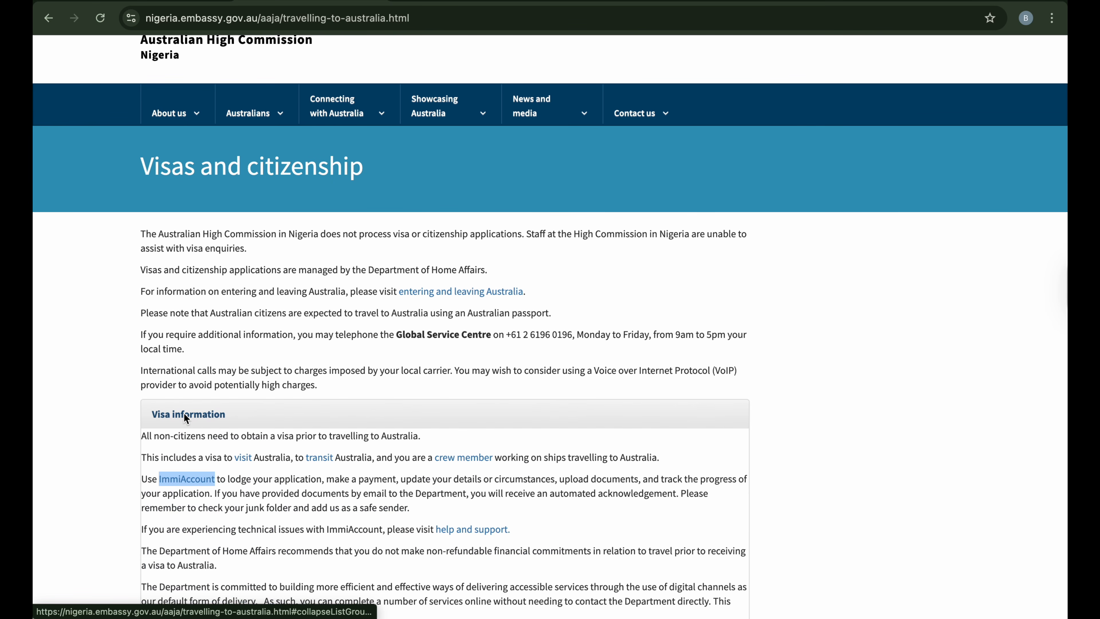
pyautogui.scroll(-3, 233, 453)
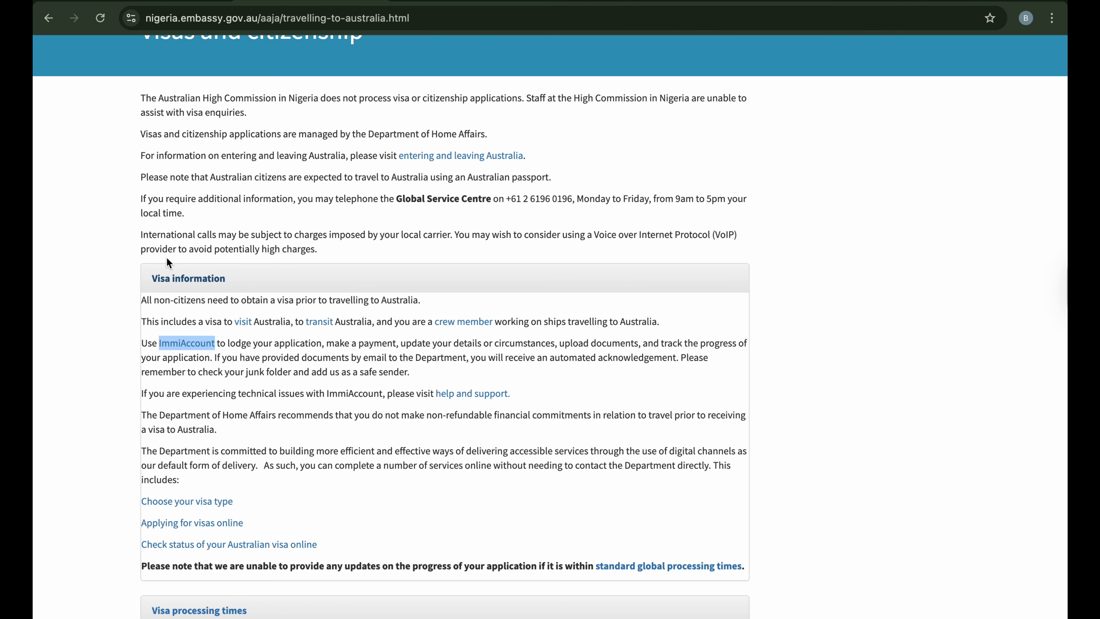
pyautogui.scroll(-5, 260, 295)
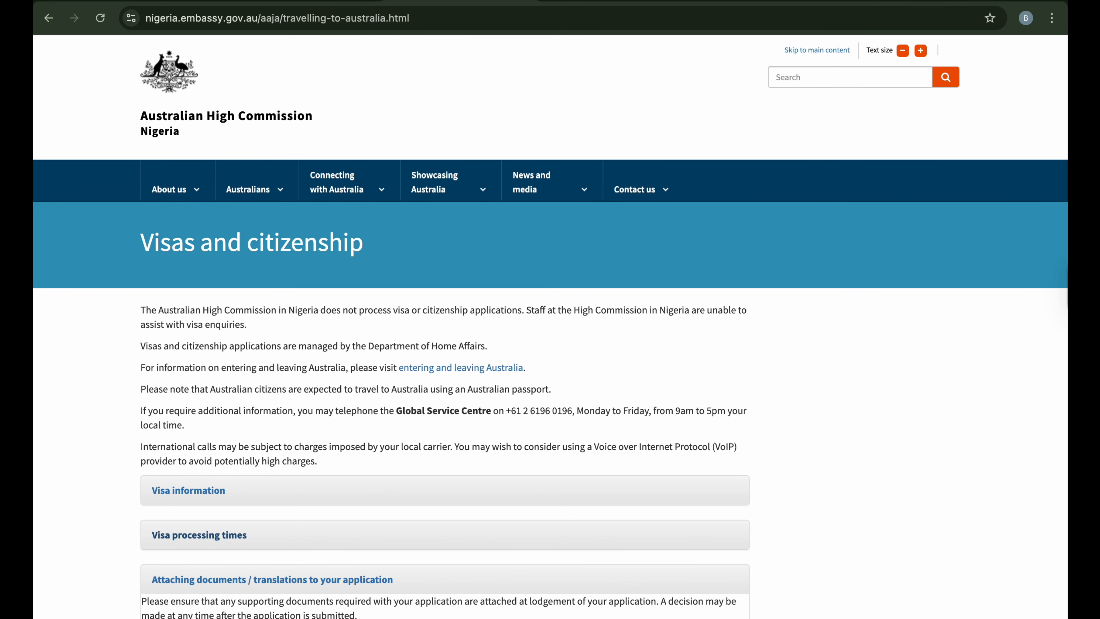
# - Switch to the Home Affairs tab and scroll to the 'Applying online in ImmiAccount' guide list
pyautogui.click(608, 1)
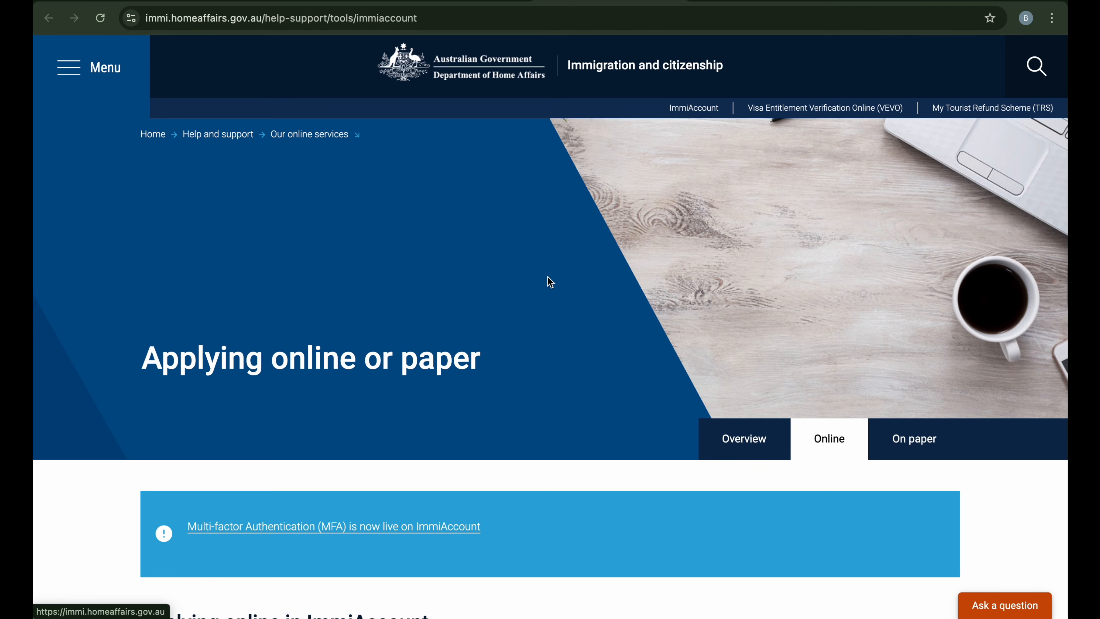
pyautogui.scroll(-2, 482, 434)
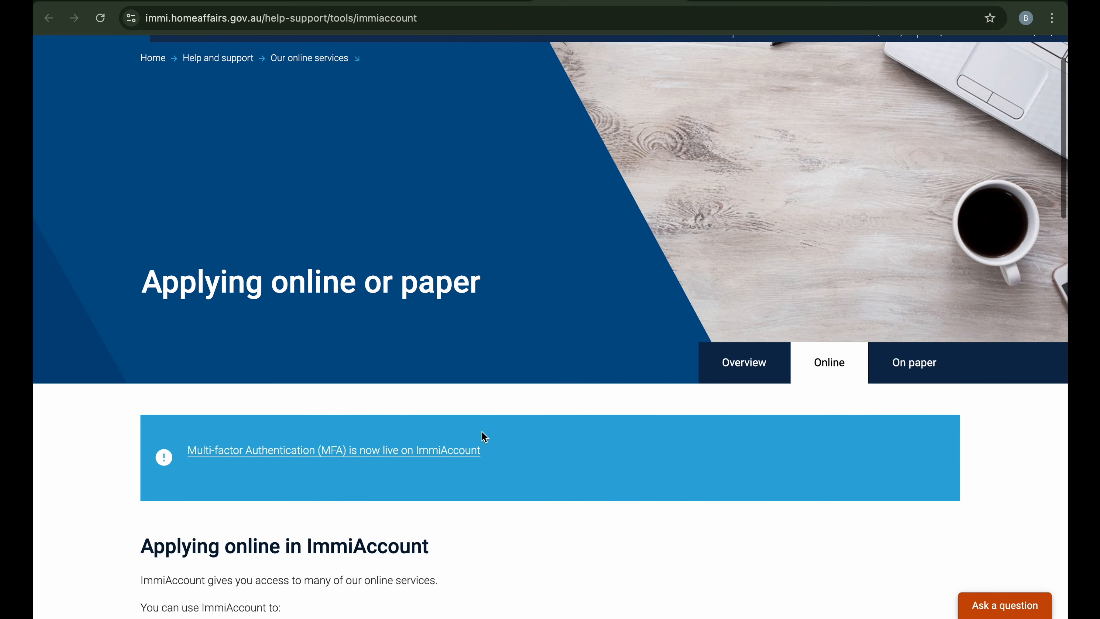
pyautogui.scroll(-10, 484, 437)
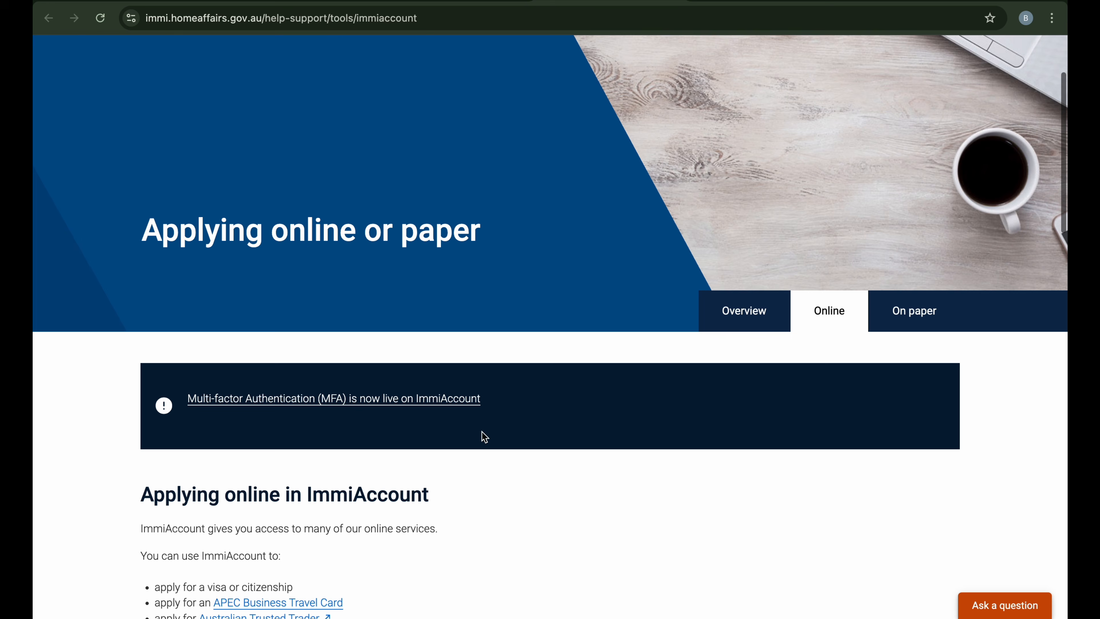
pyautogui.scroll(1, 484, 437)
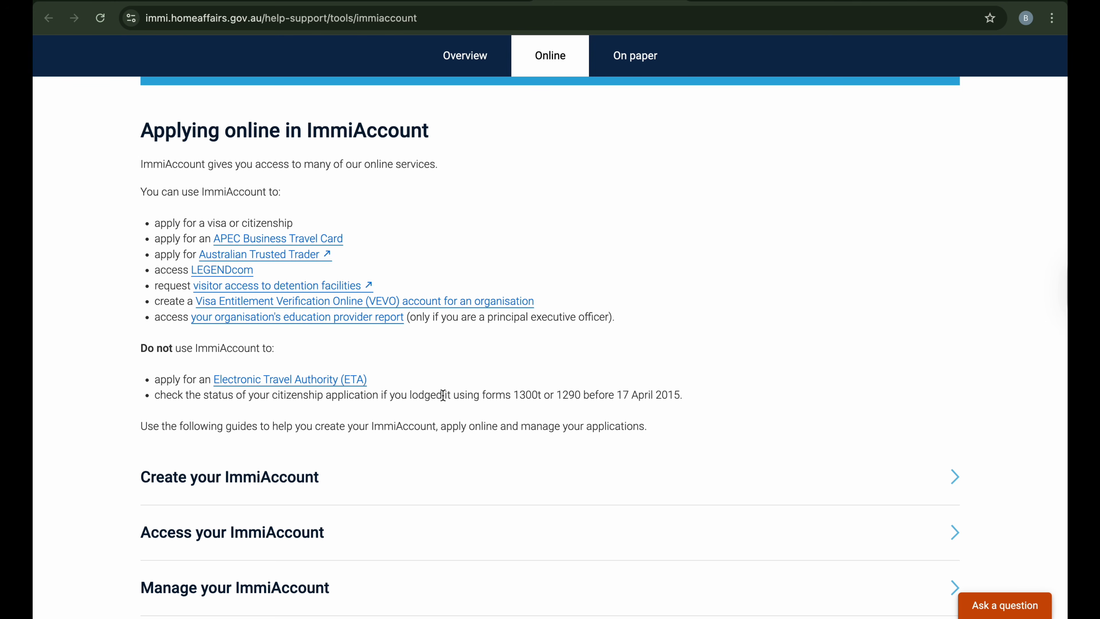
pyautogui.scroll(-2, 420, 398)
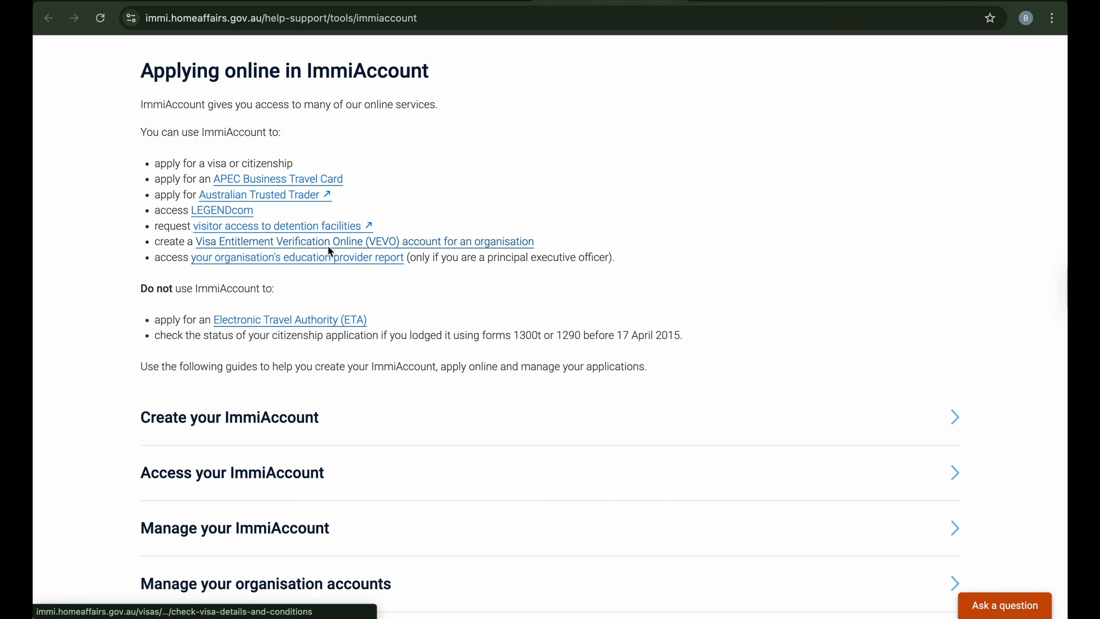
pyautogui.scroll(-1, 309, 351)
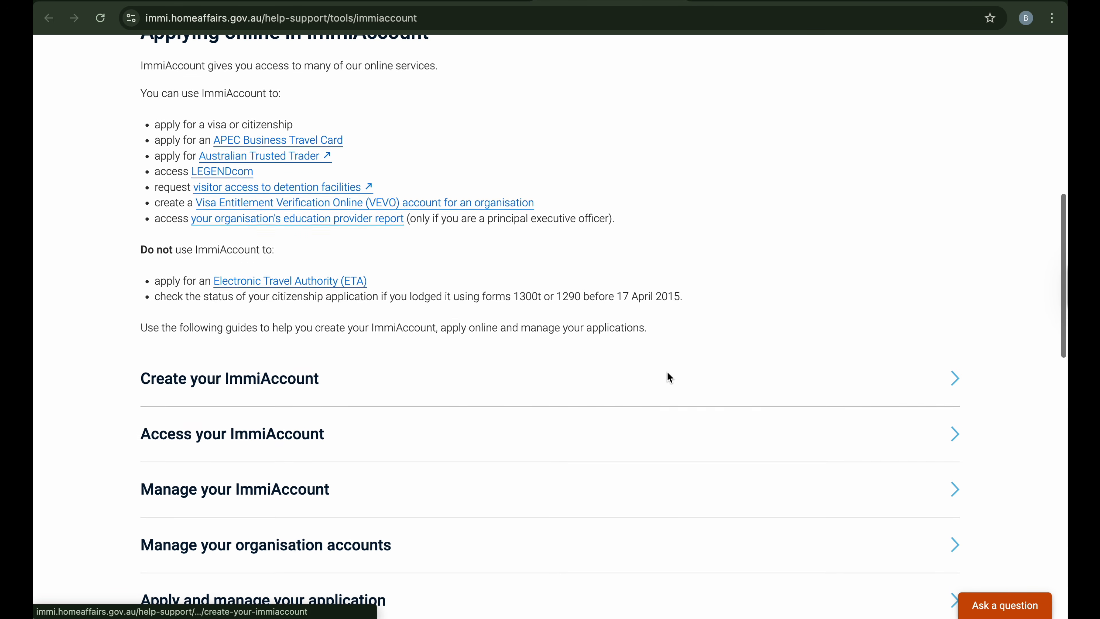
pyautogui.scroll(-4, 304, 251)
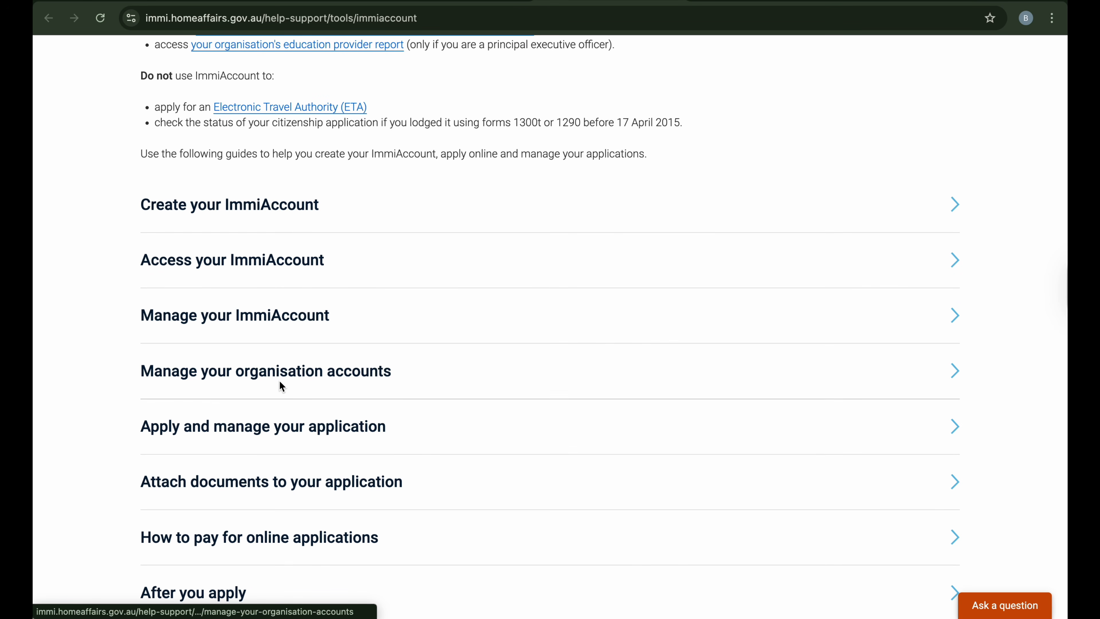
pyautogui.scroll(-2, 279, 381)
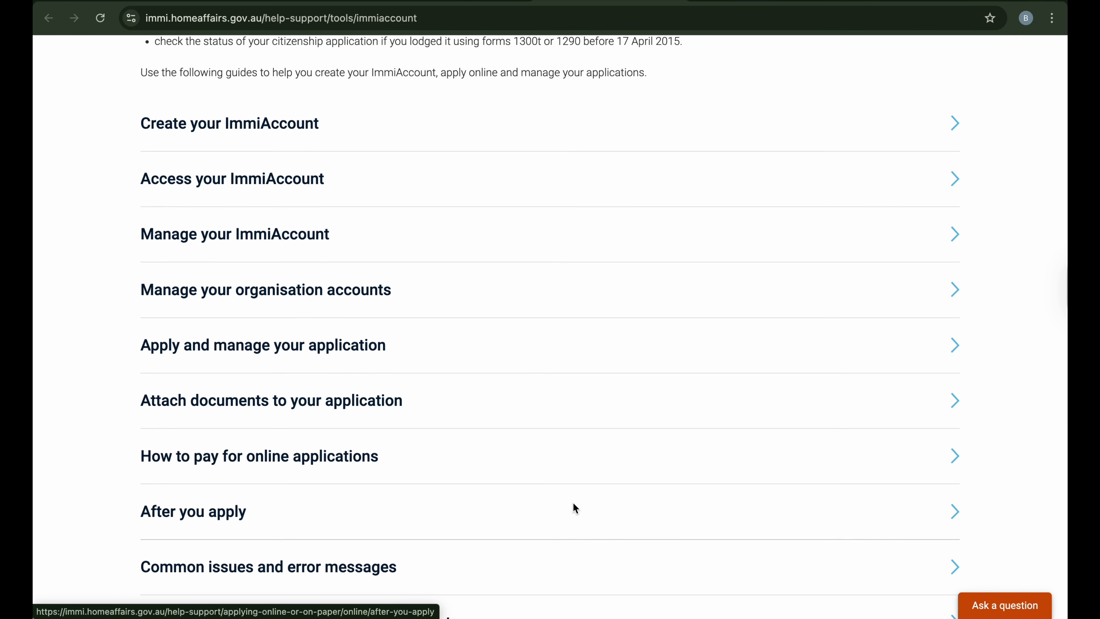
pyautogui.scroll(-2, 574, 507)
pyautogui.scroll(5, 572, 502)
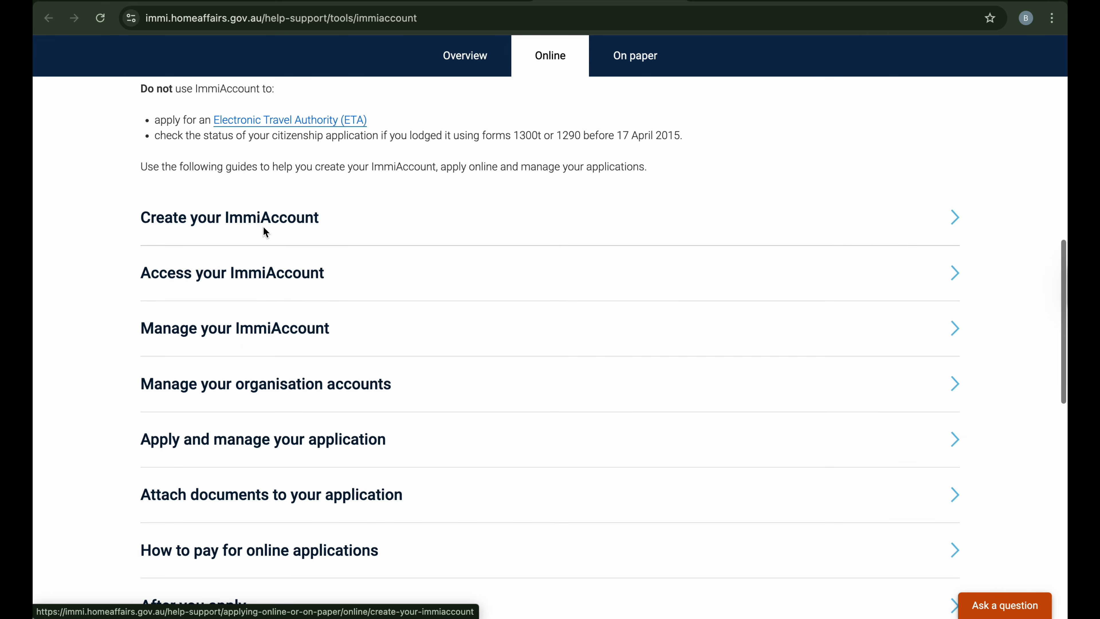
# - Open the 'Create your ImmiAccount' guide and scroll down through it
pyautogui.click(290, 216)
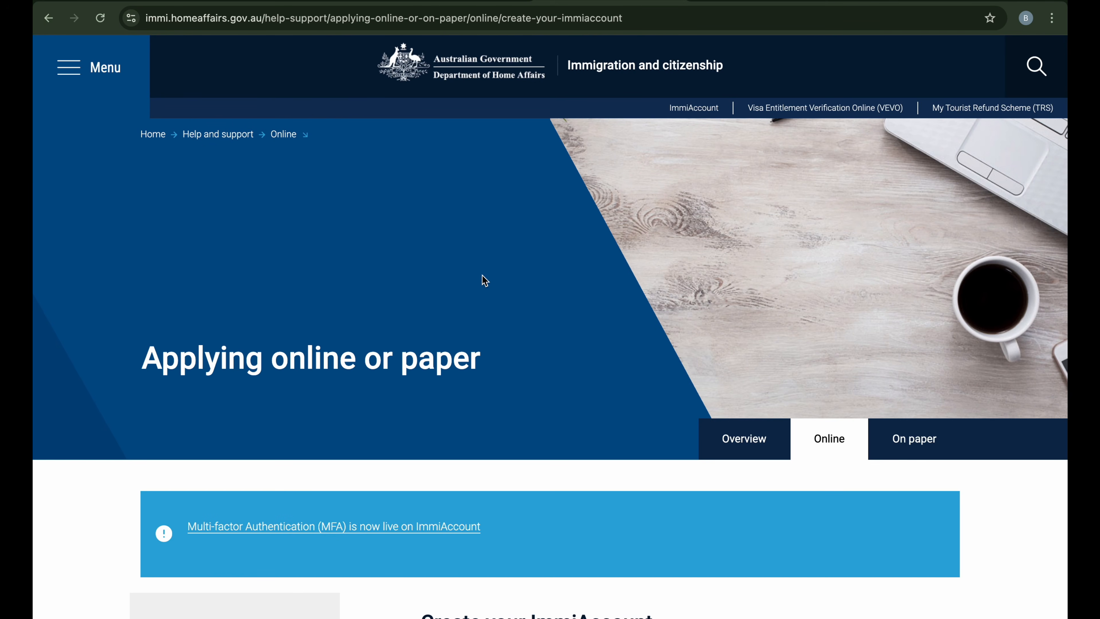
pyautogui.scroll(-7, 484, 280)
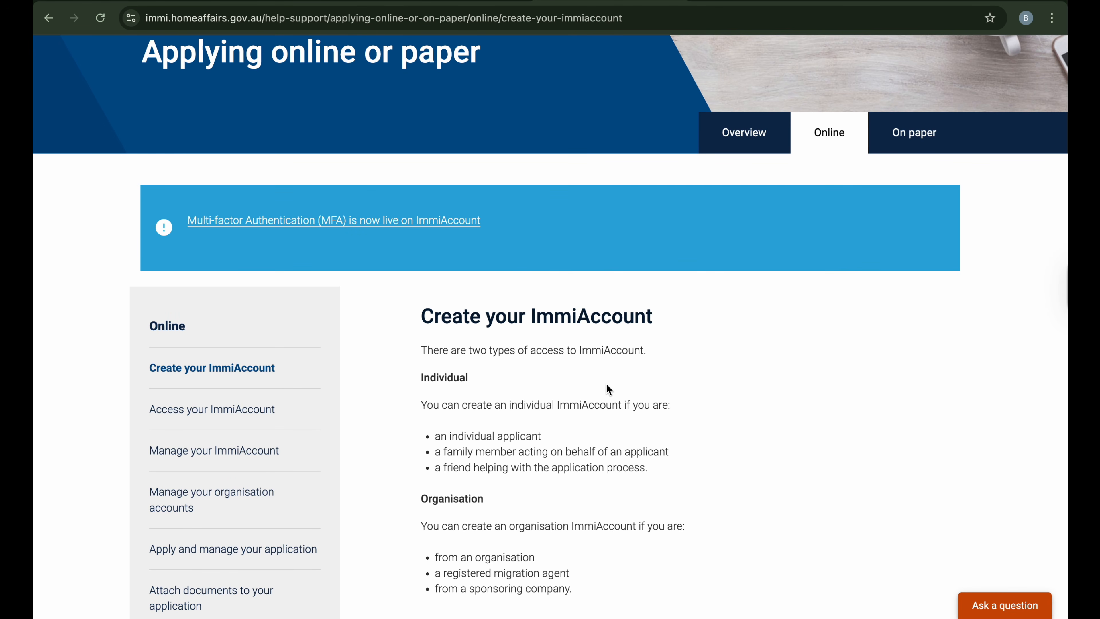
pyautogui.scroll(-3, 608, 389)
pyautogui.scroll(2, 607, 385)
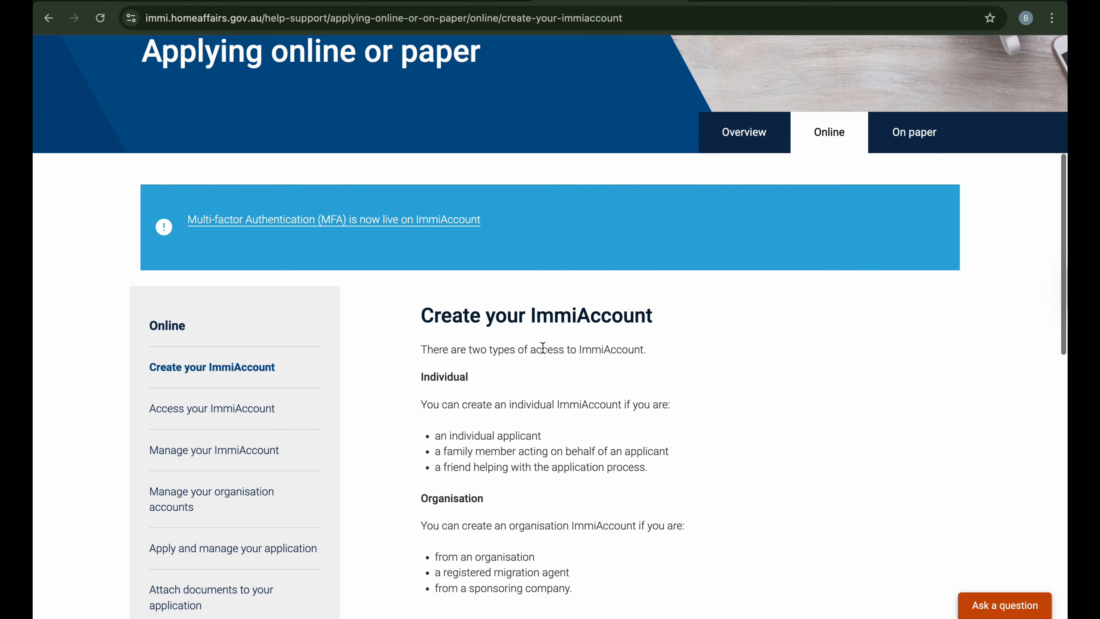
pyautogui.scroll(-4, 542, 348)
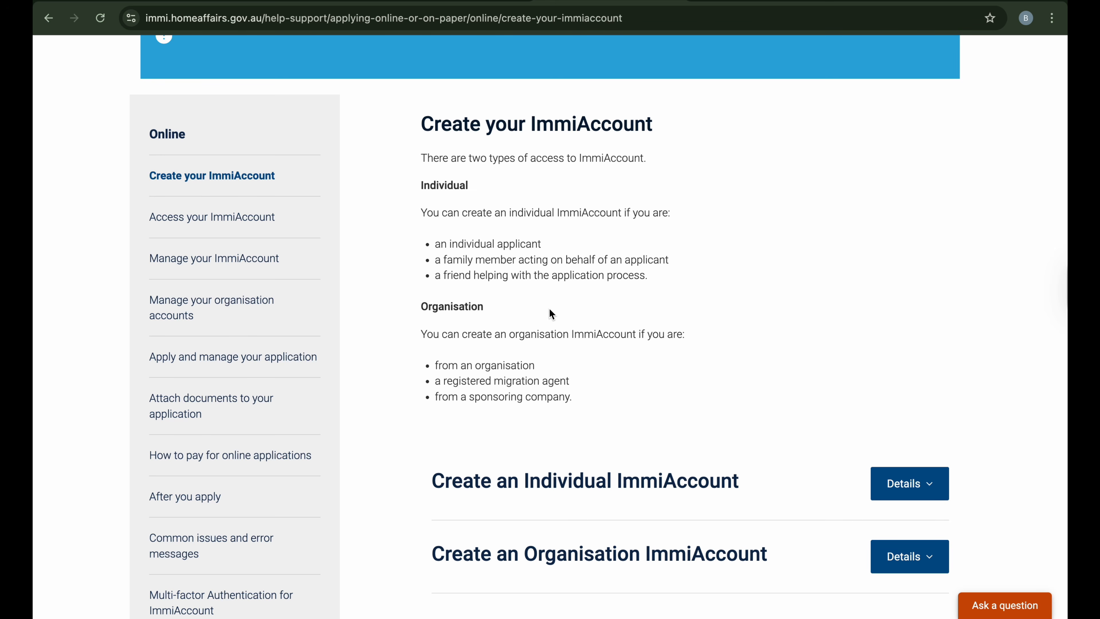
pyautogui.scroll(-3, 549, 308)
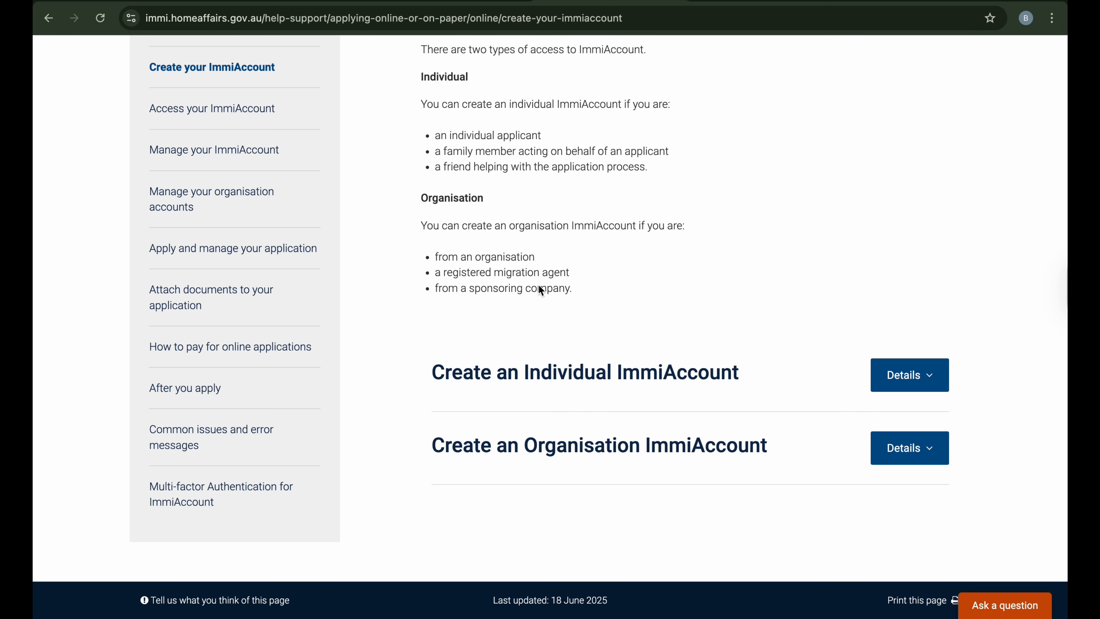
pyautogui.scroll(3, 553, 174)
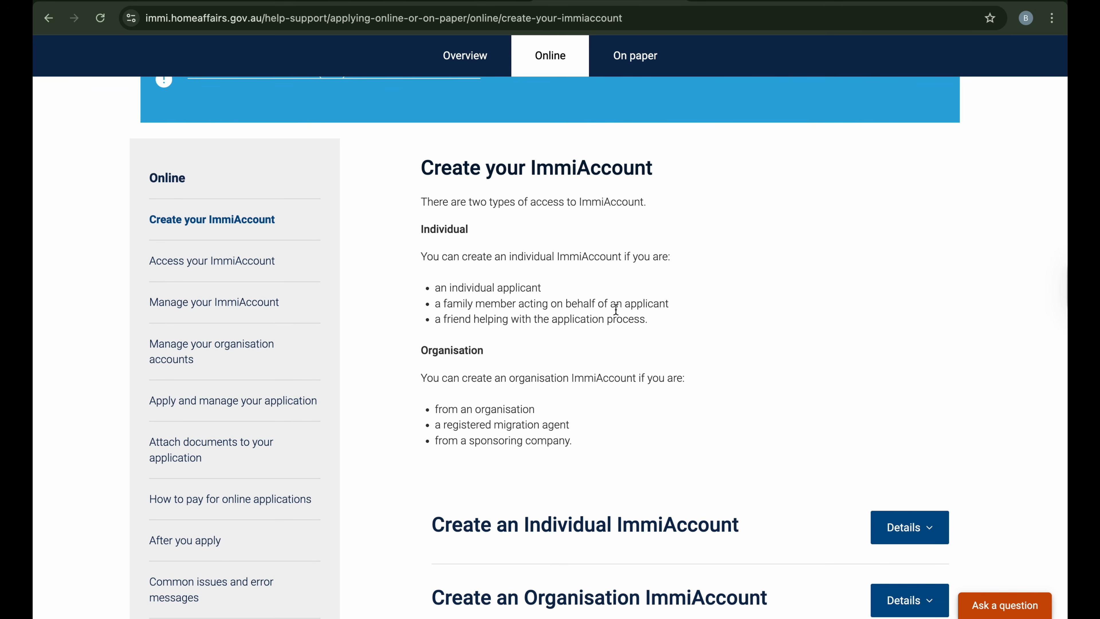
pyautogui.scroll(-1, 639, 343)
pyautogui.scroll(-3, 636, 344)
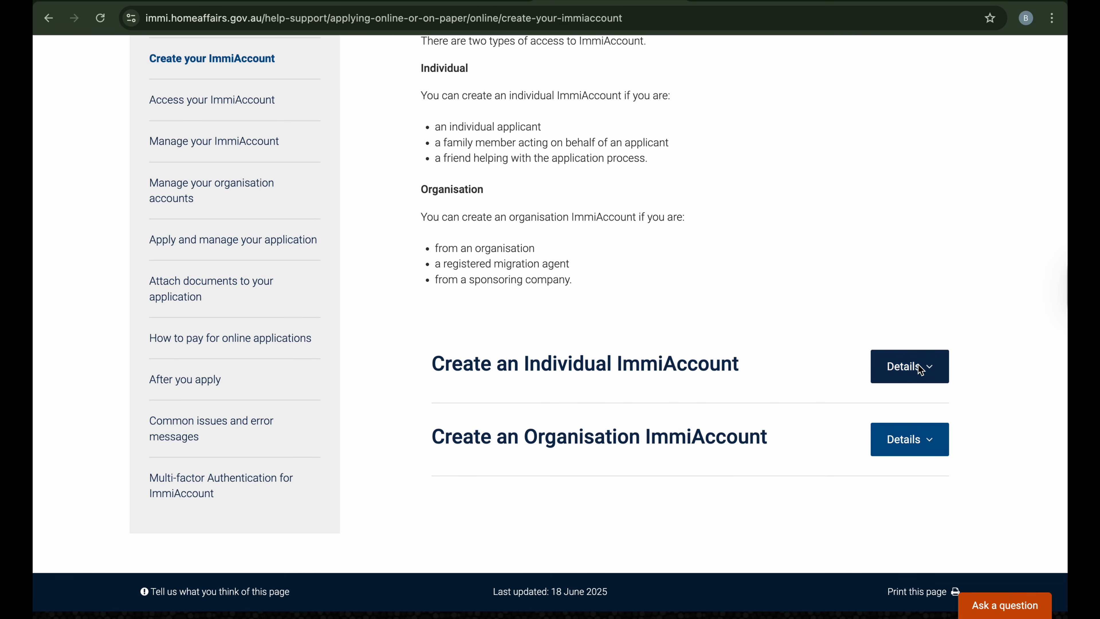
# - Expand the 'Create an Individual ImmiAccount' details to read steps 1–5
pyautogui.click(918, 368)
pyautogui.scroll(-4, 661, 403)
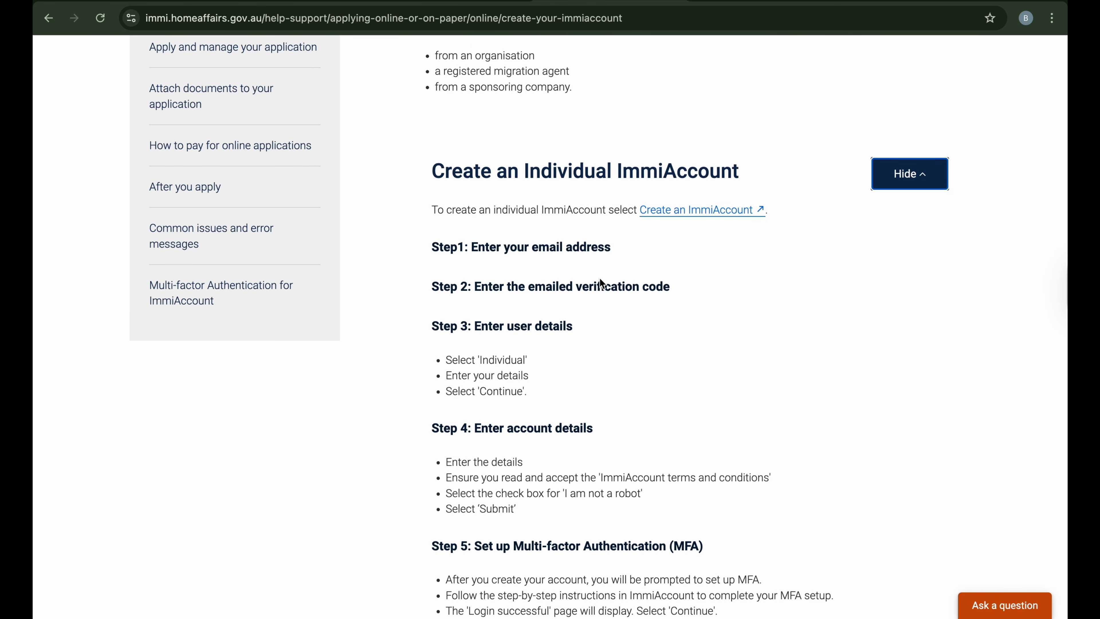
pyautogui.scroll(-1, 563, 290)
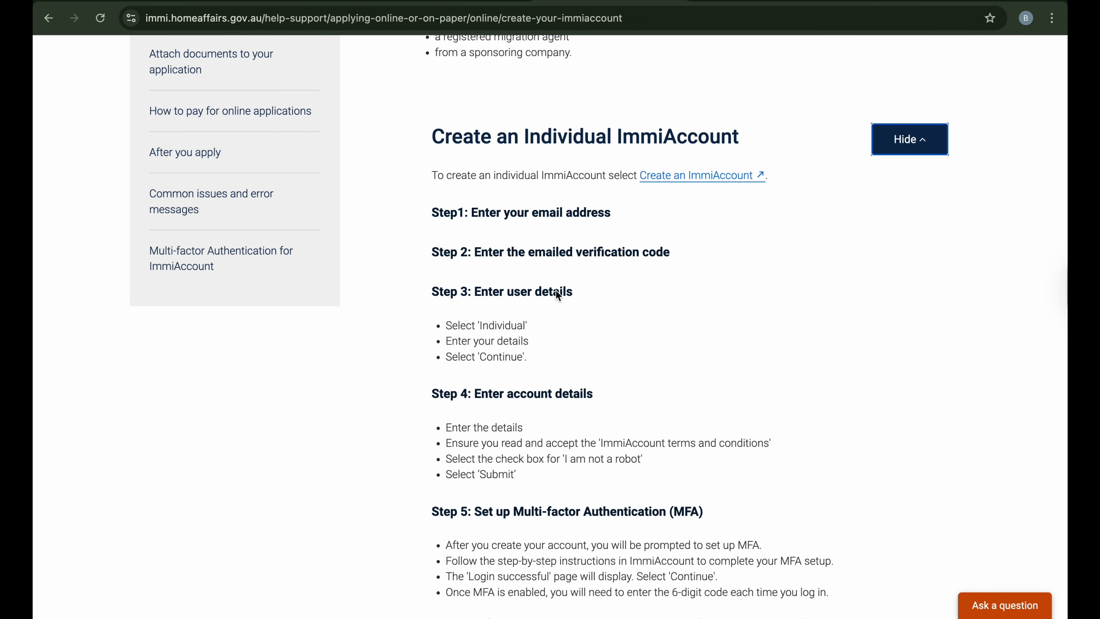
pyautogui.scroll(-3, 562, 321)
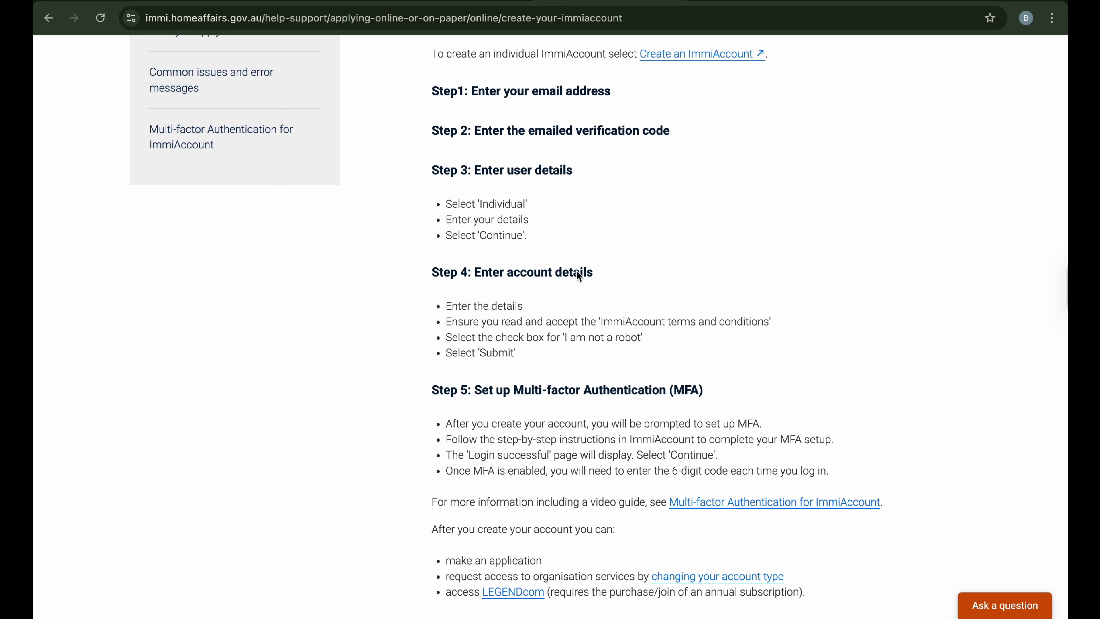
pyautogui.scroll(-1, 553, 370)
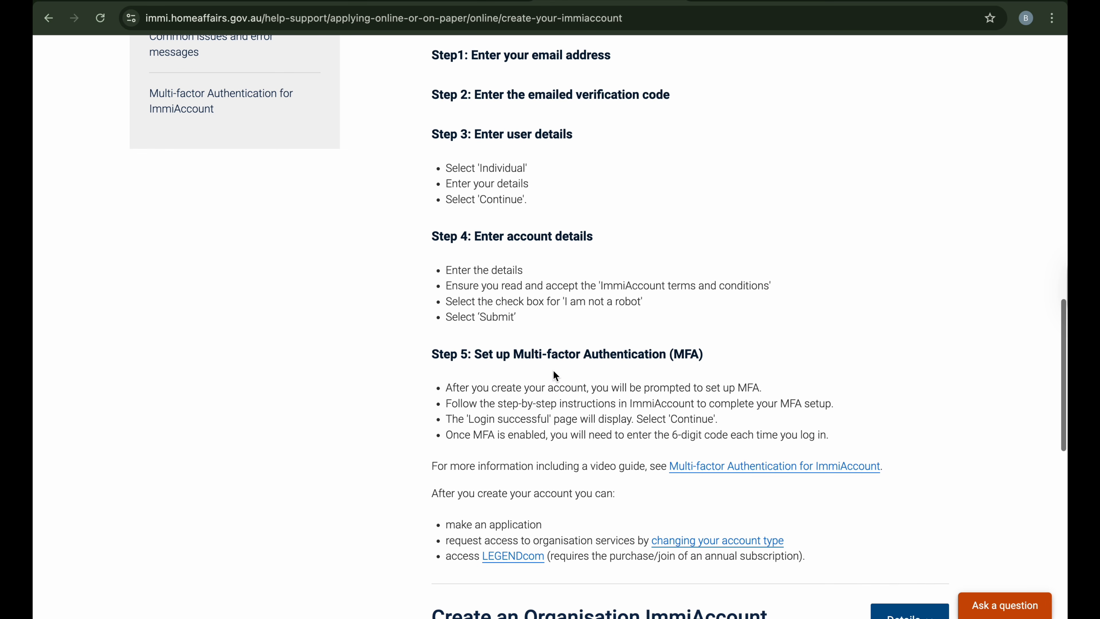
pyautogui.scroll(1, 643, 360)
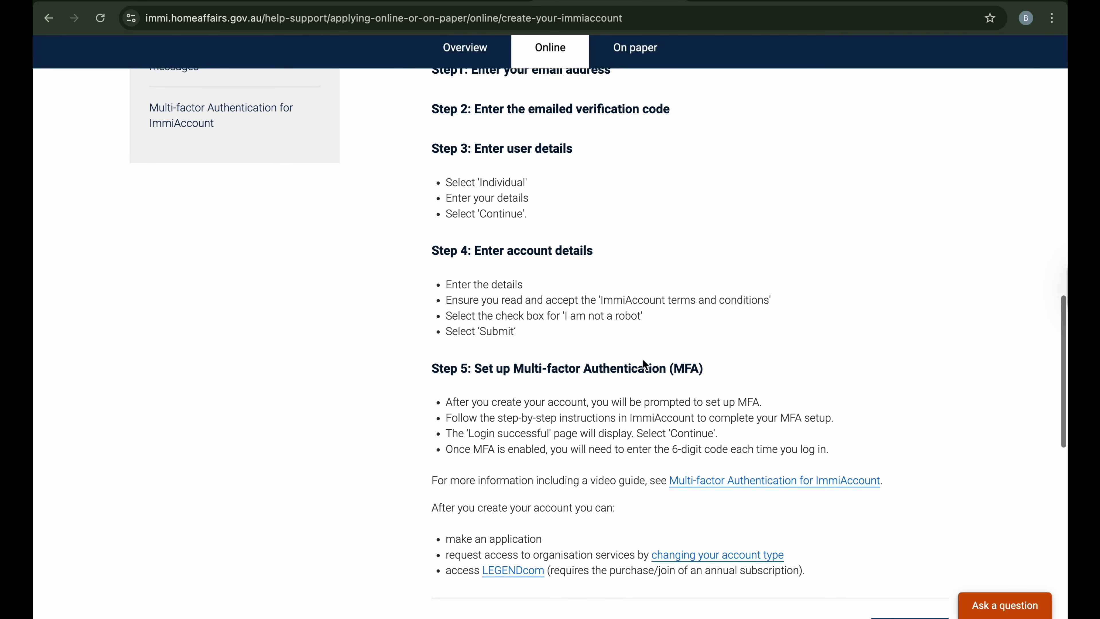
pyautogui.scroll(4, 644, 364)
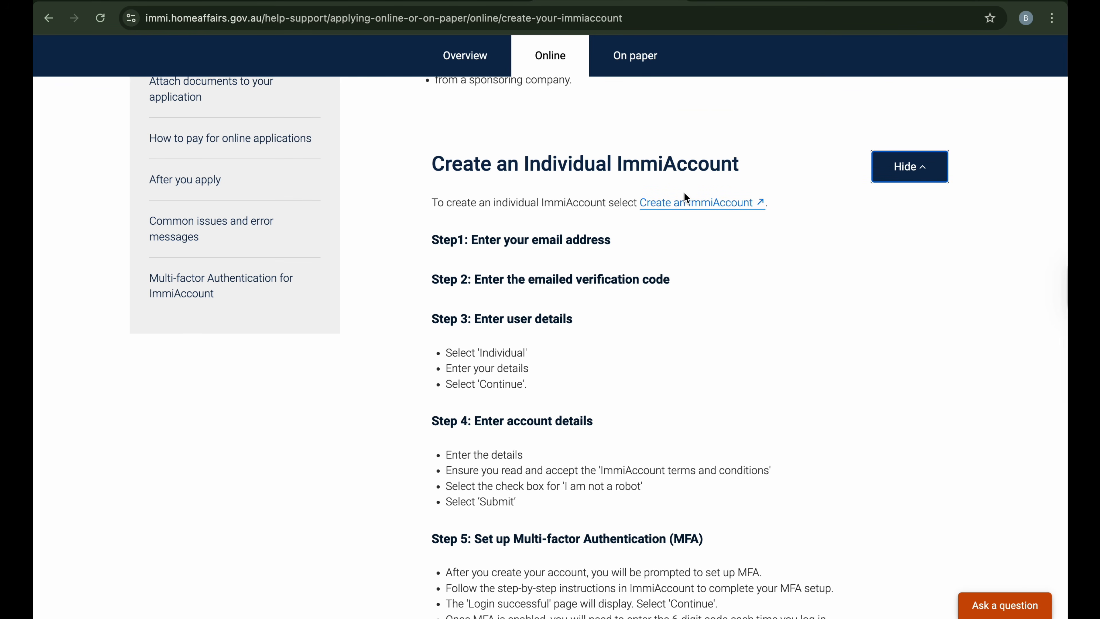
# - Start a new ImmiAccount, autofill the saved email address, and request a verification code
pyautogui.click(686, 204)
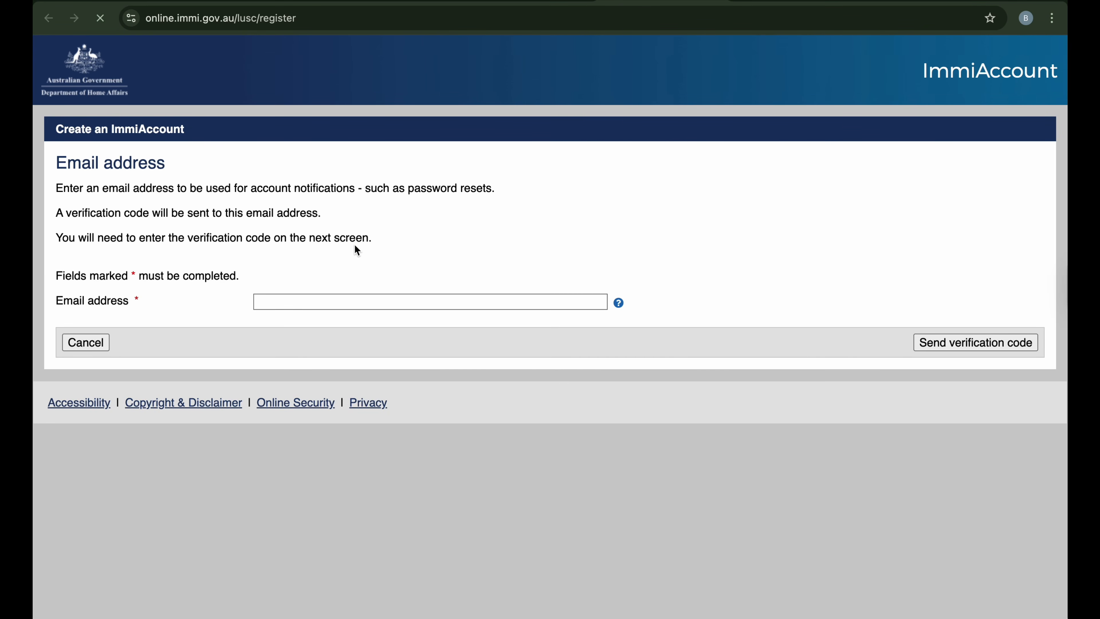
pyautogui.click(319, 298)
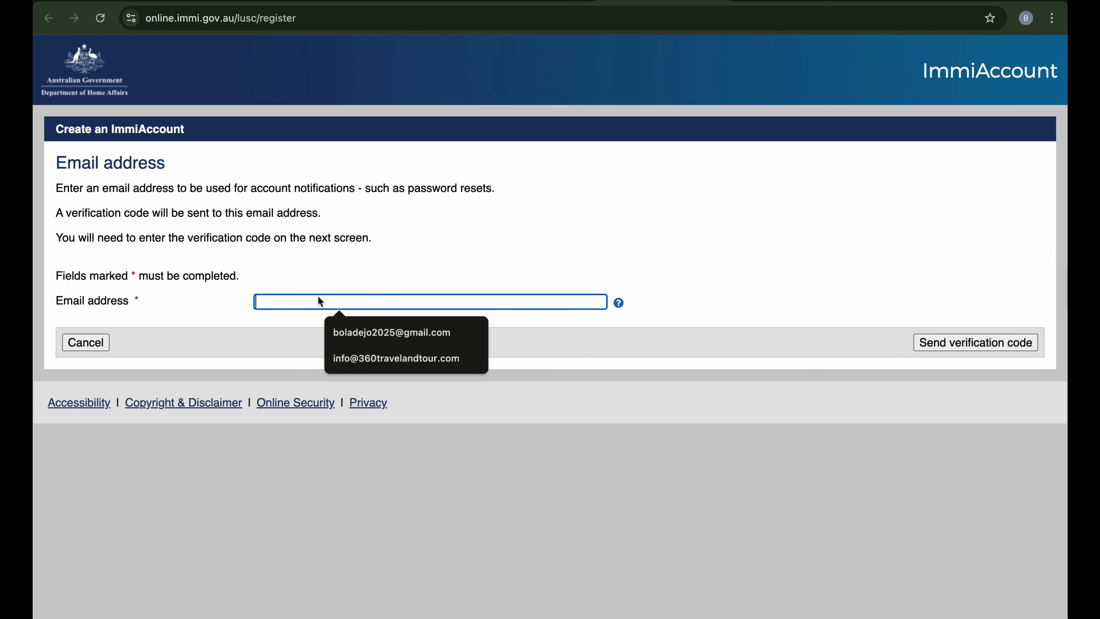
pyautogui.click(355, 332)
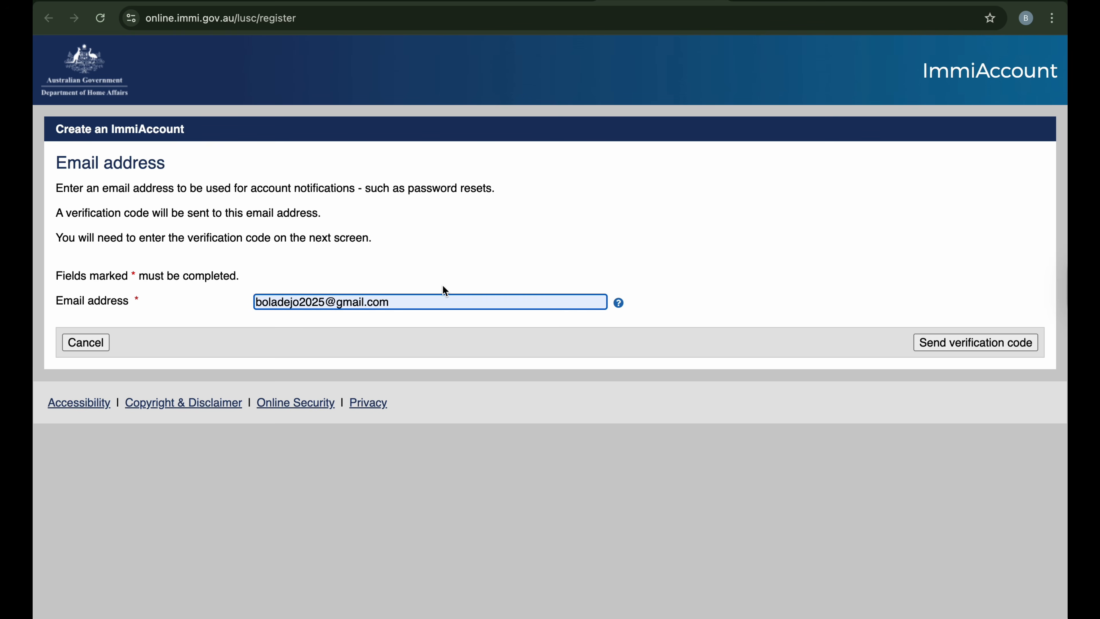
pyautogui.click(977, 345)
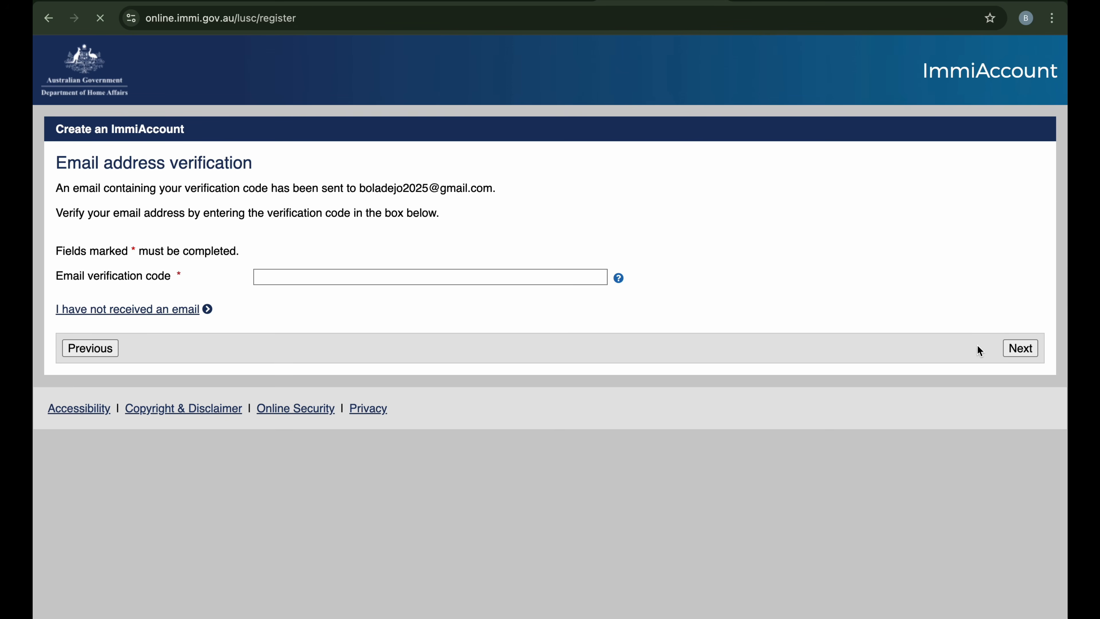
pyautogui.click(321, 280)
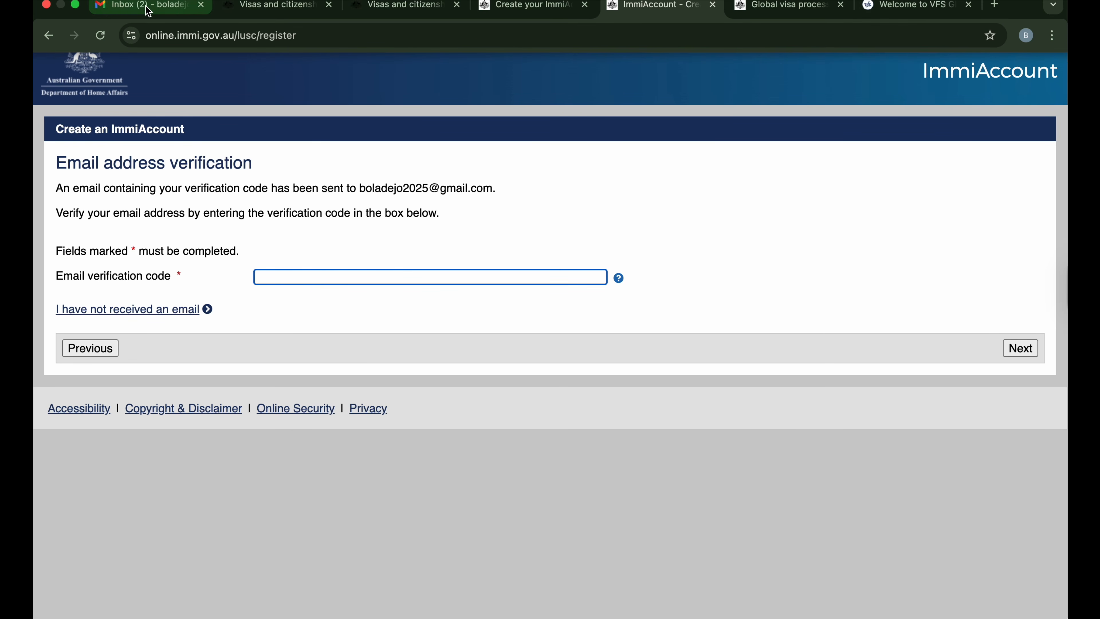
# - In Gmail, open the ImmiAccount verification email, select the code, and return to ImmiAccount
pyautogui.click(148, 10)
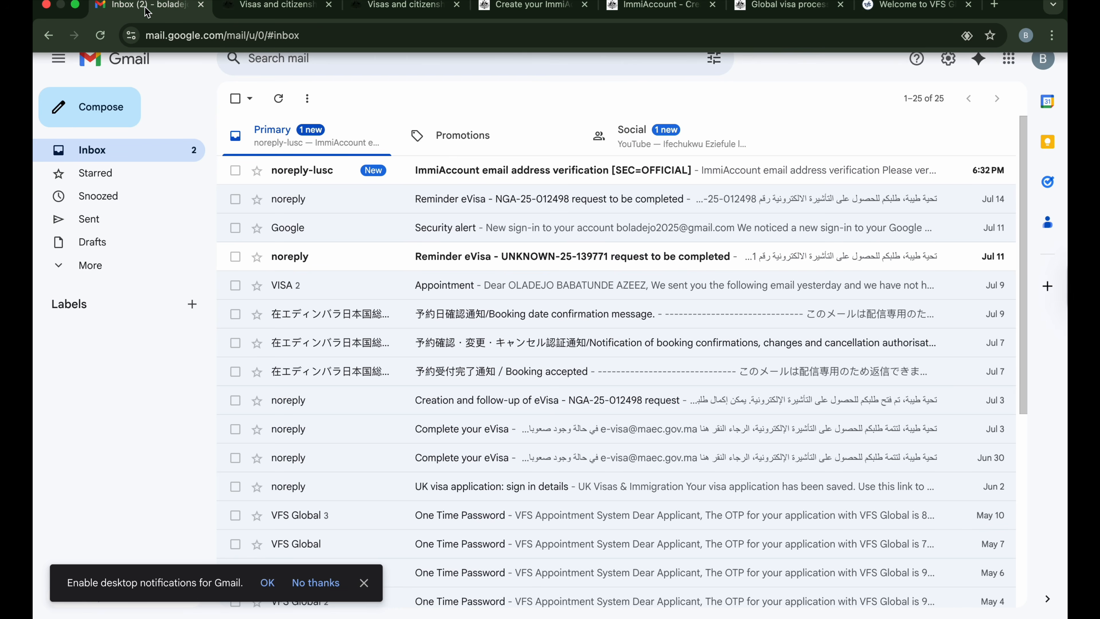
pyautogui.click(481, 175)
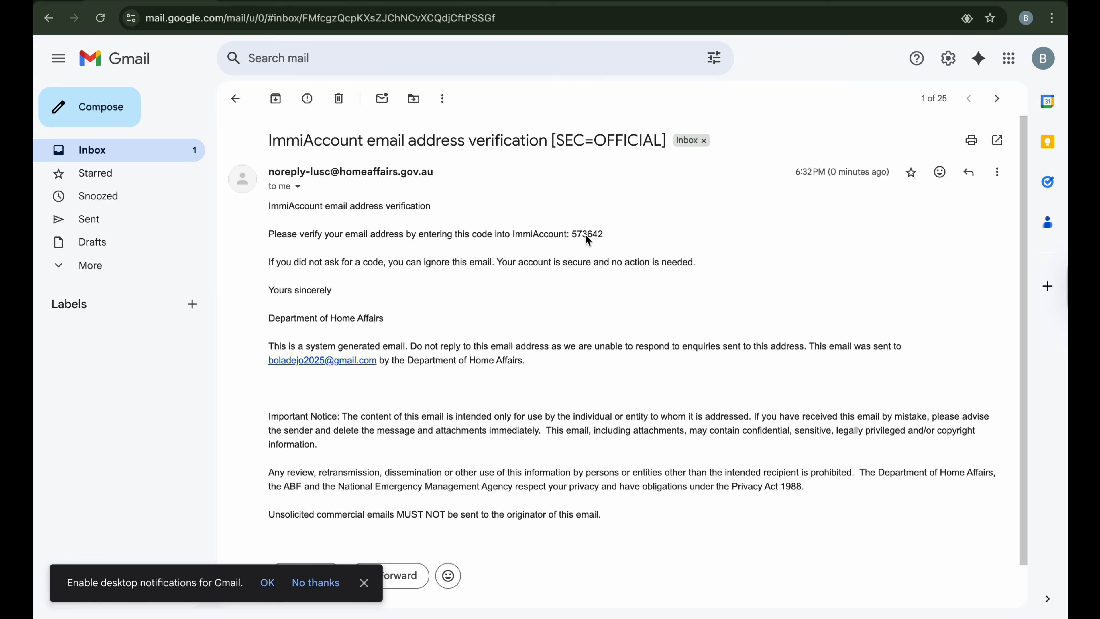
pyautogui.moveTo(603, 232); pyautogui.dragTo(576, 234)
pyautogui.press('super+c')
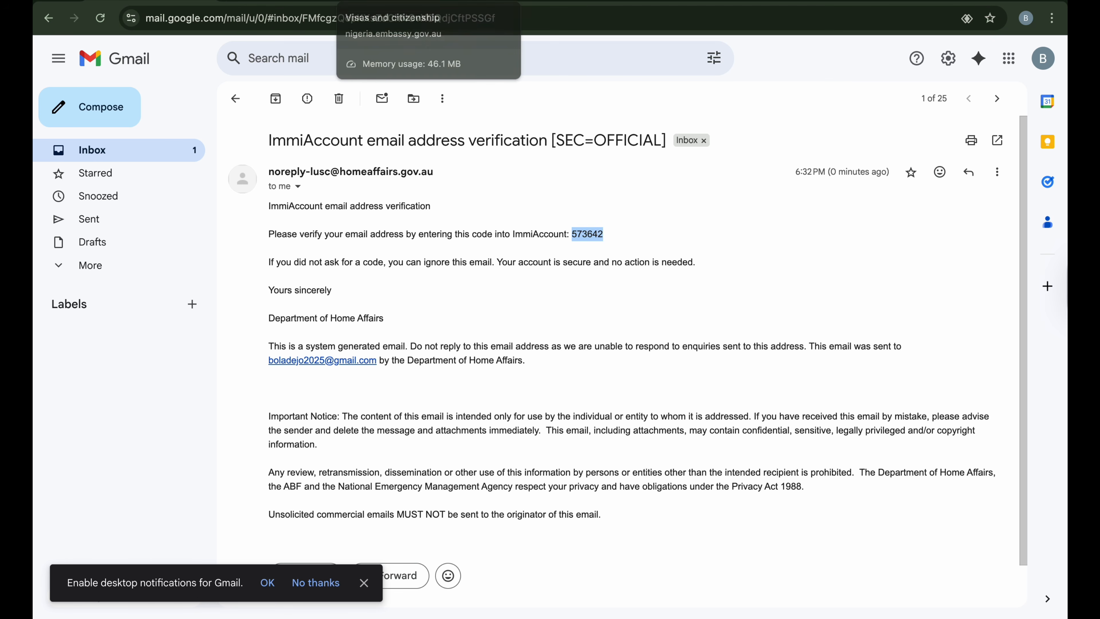
pyautogui.click(675, 4)
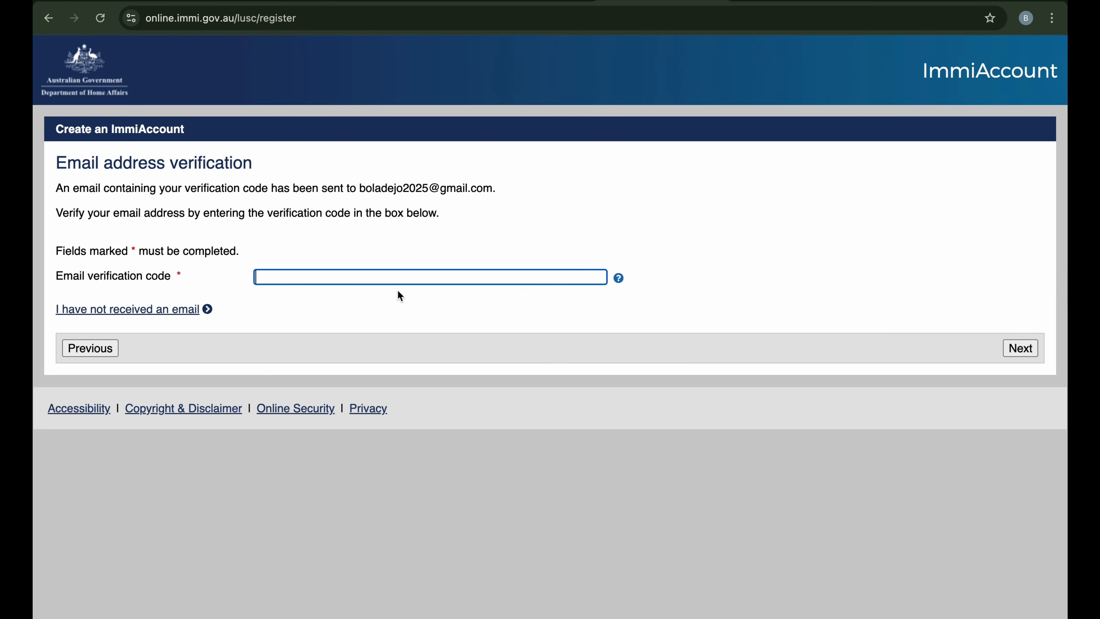
# - Paste the verification code to verify the email, keeping Individual selected and LEGENDcom off
pyautogui.press('super+v')
pyautogui.click(1021, 350)
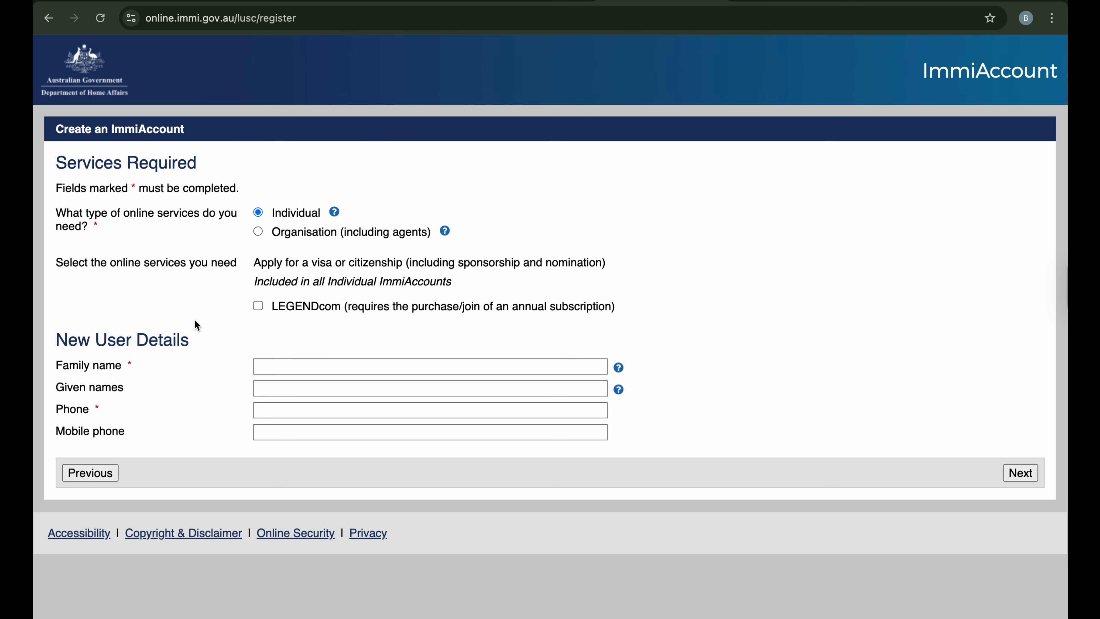
pyautogui.scroll(-1, 226, 339)
pyautogui.click(258, 305)
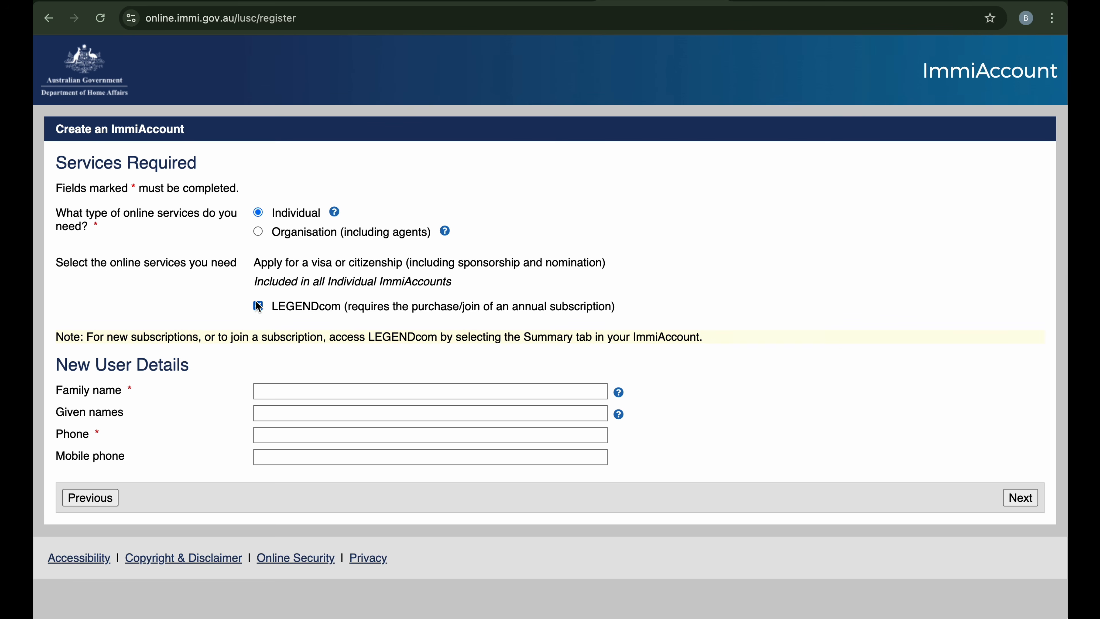
pyautogui.click(258, 306)
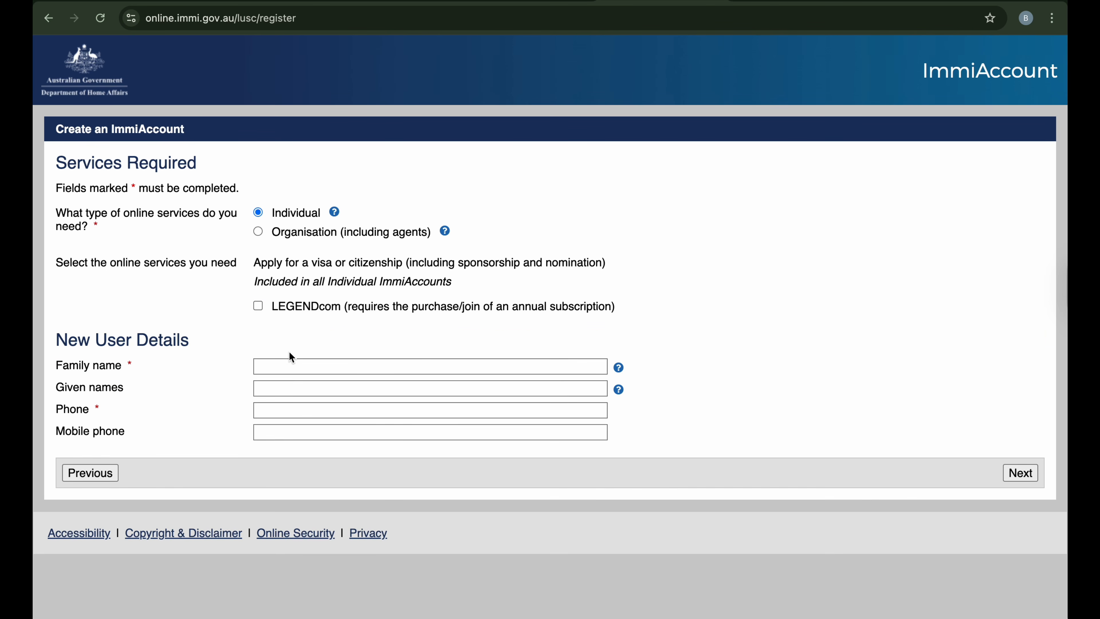
# - Enter the applicant's family name, given names, phone and mobile numbers, then submit
pyautogui.click(290, 370)
pyautogui.click(305, 387)
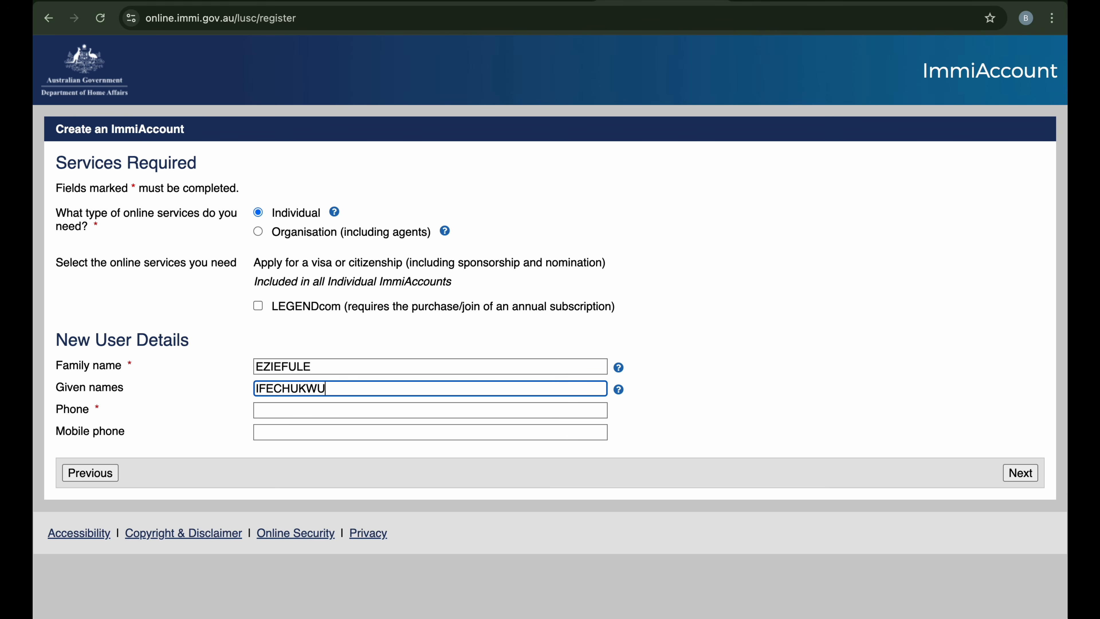
pyautogui.click(317, 412)
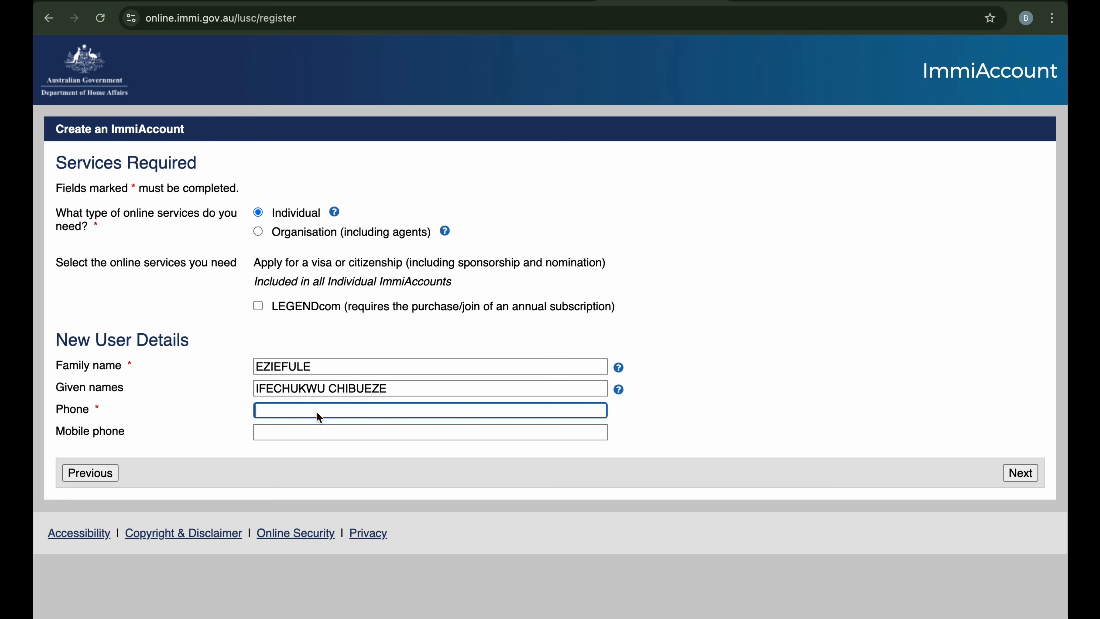
pyautogui.write('08123456789')
pyautogui.click(314, 436)
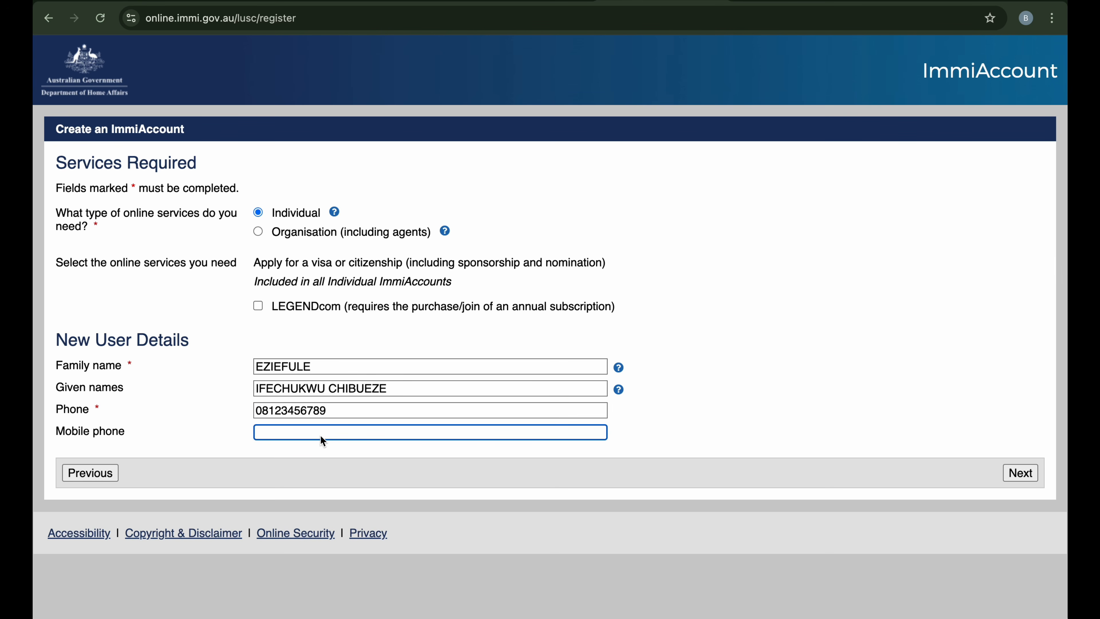
pyautogui.write('08123456789')
pyautogui.click(1025, 478)
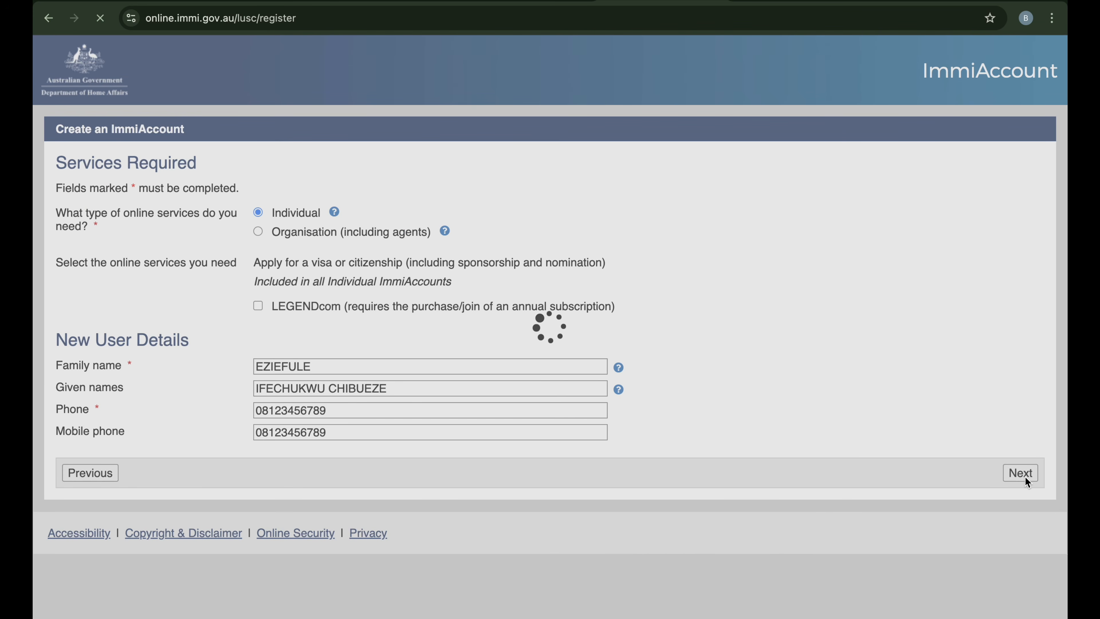
# - Decline the suggested password, then enter your own new password and retype it
pyautogui.scroll(-3, 1025, 477)
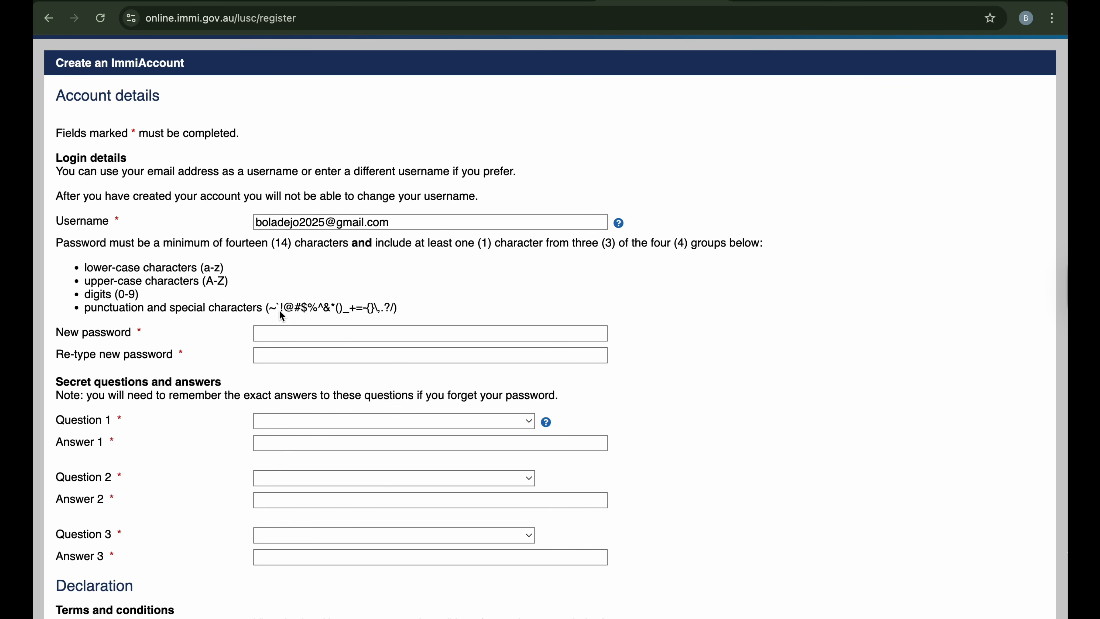
pyautogui.scroll(-3, 304, 327)
pyautogui.click(382, 351)
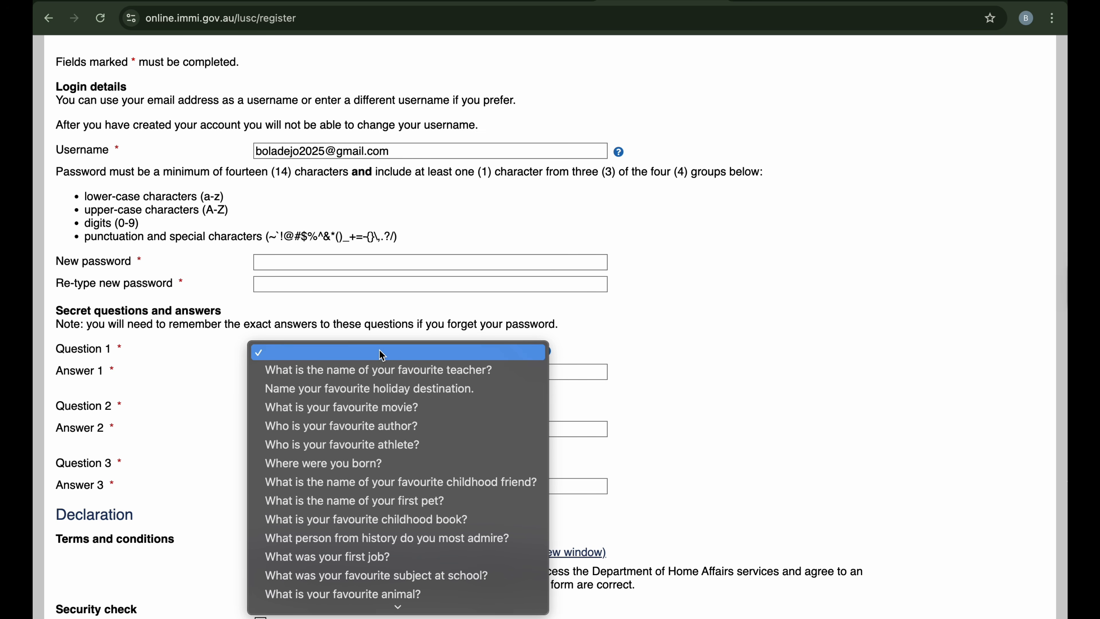
pyautogui.scroll(-3, 358, 490)
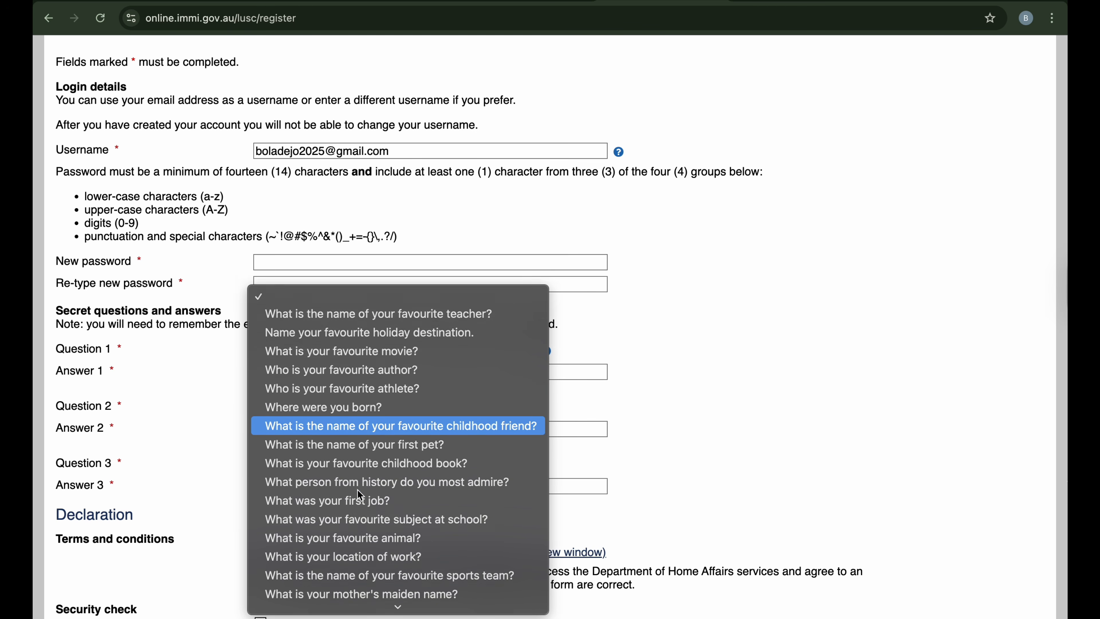
pyautogui.click(732, 262)
pyautogui.click(507, 264)
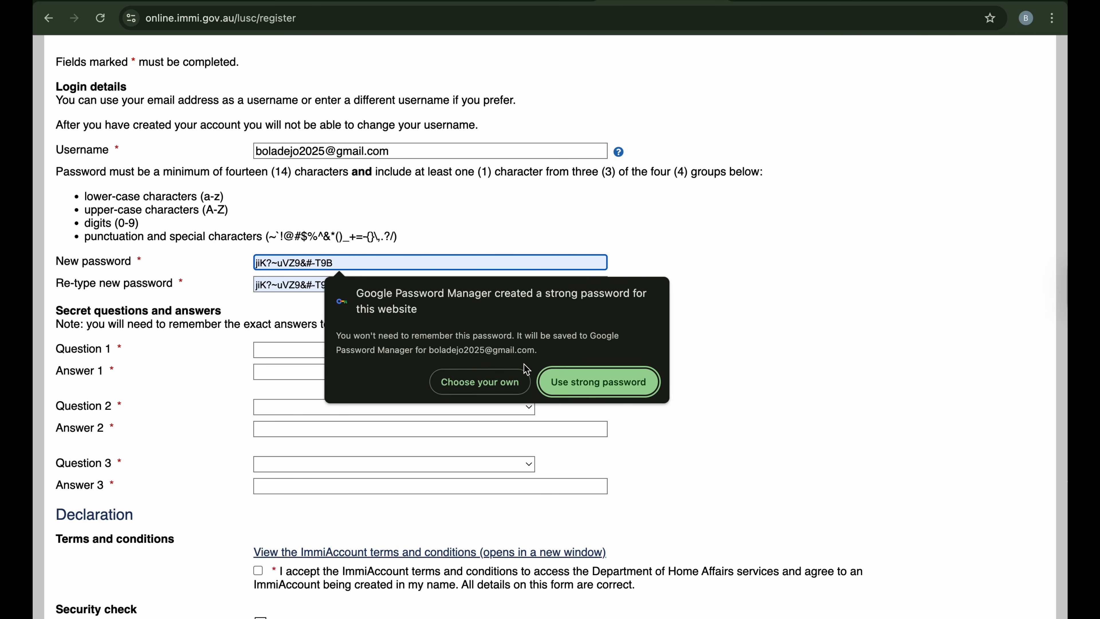
pyautogui.click(480, 382)
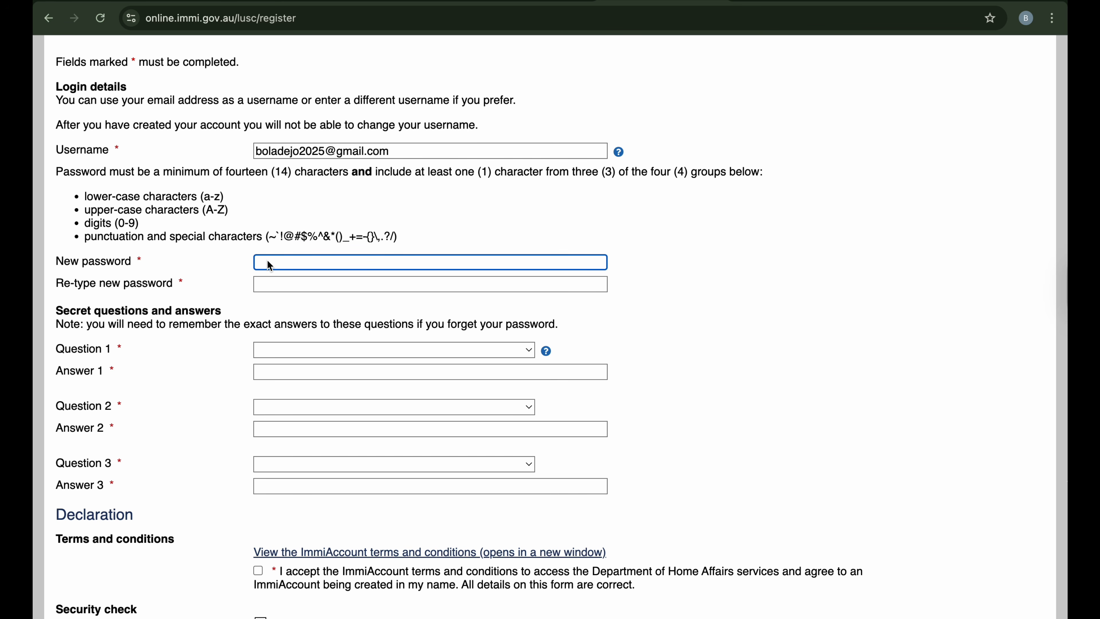
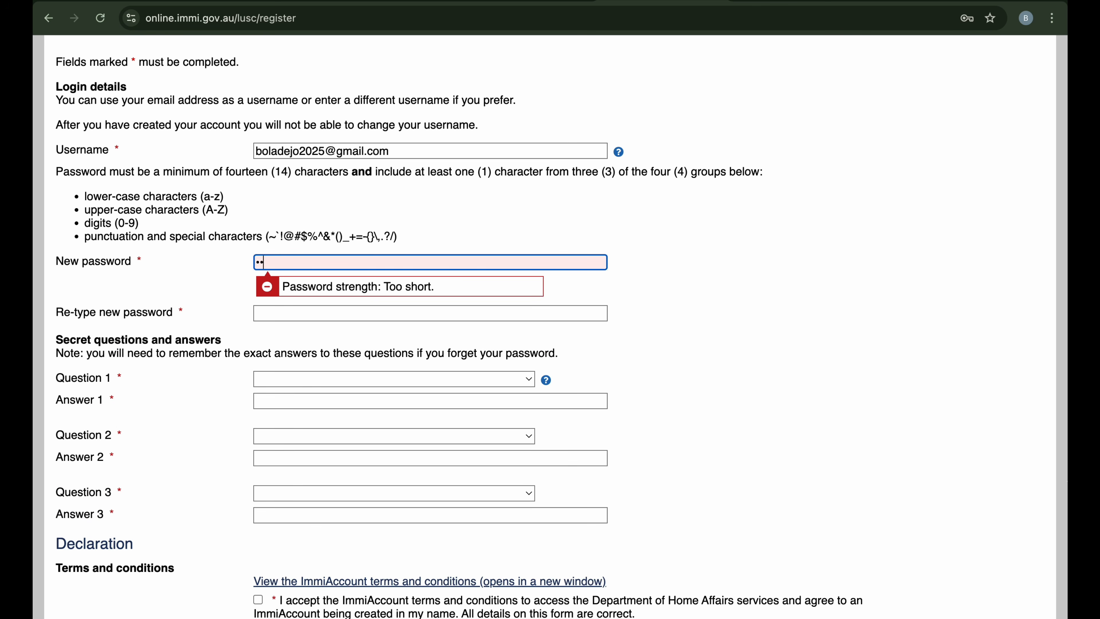
pyautogui.click(296, 310)
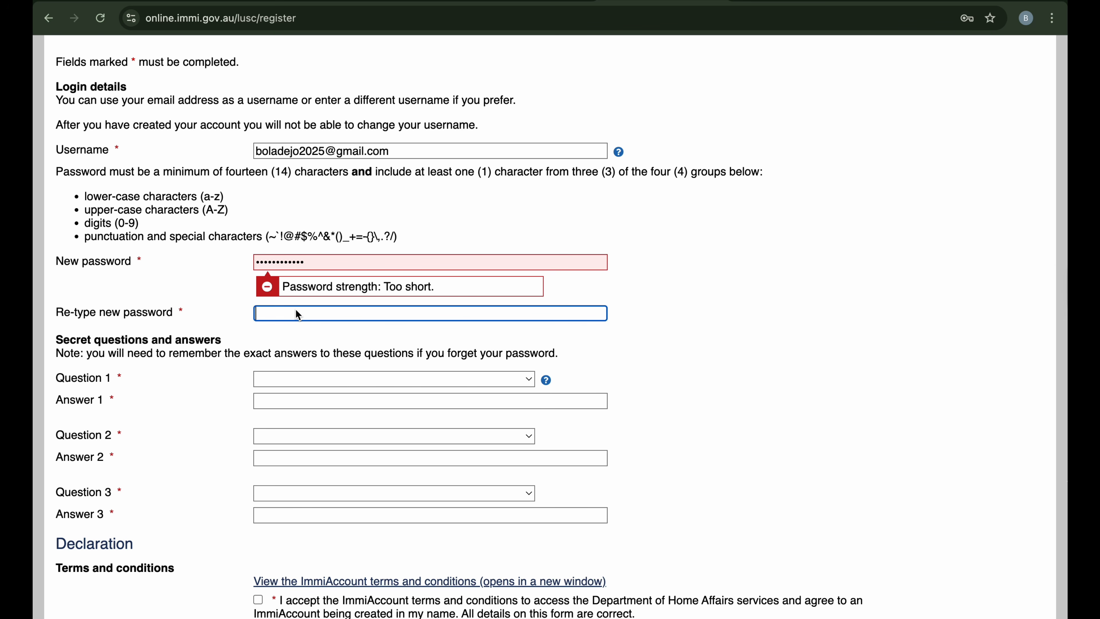
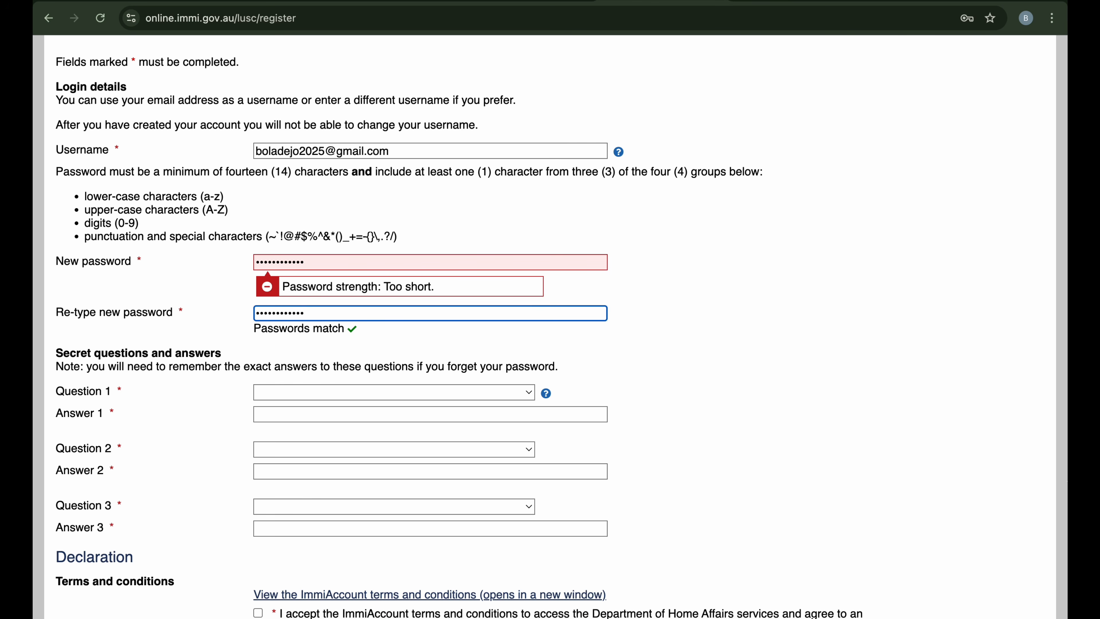
# - Replace both password fields with a longer password so strength rates OK and they match
pyautogui.scroll(-1, 611, 329)
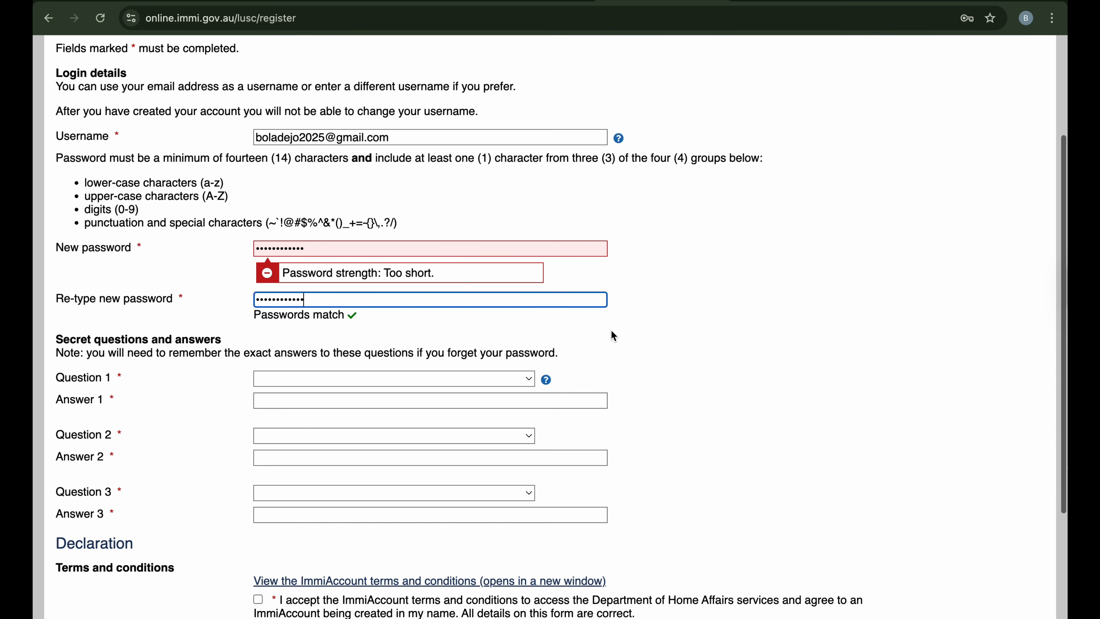
pyautogui.click(316, 252)
pyautogui.moveTo(316, 252); pyautogui.dragTo(207, 244)
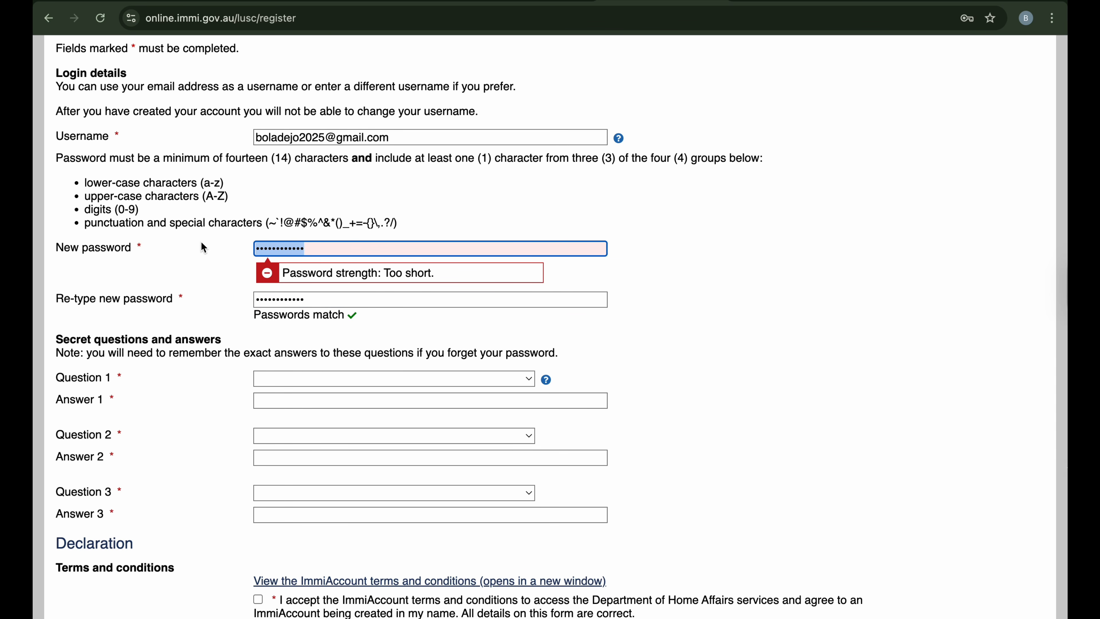
pyautogui.write('•')
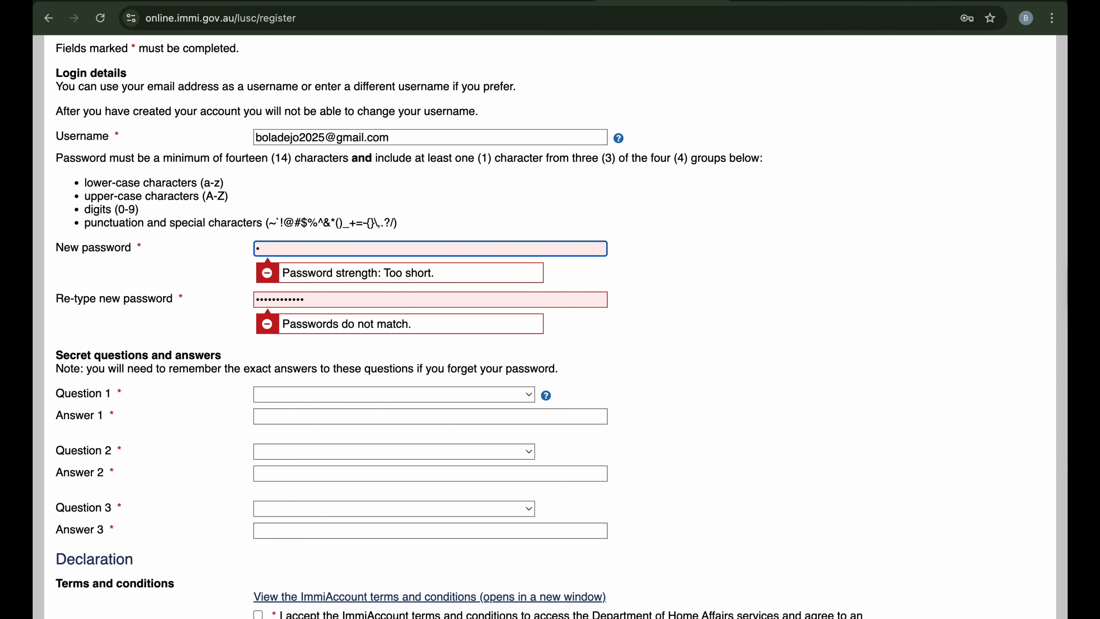
pyautogui.write('••••••••••••••••••')
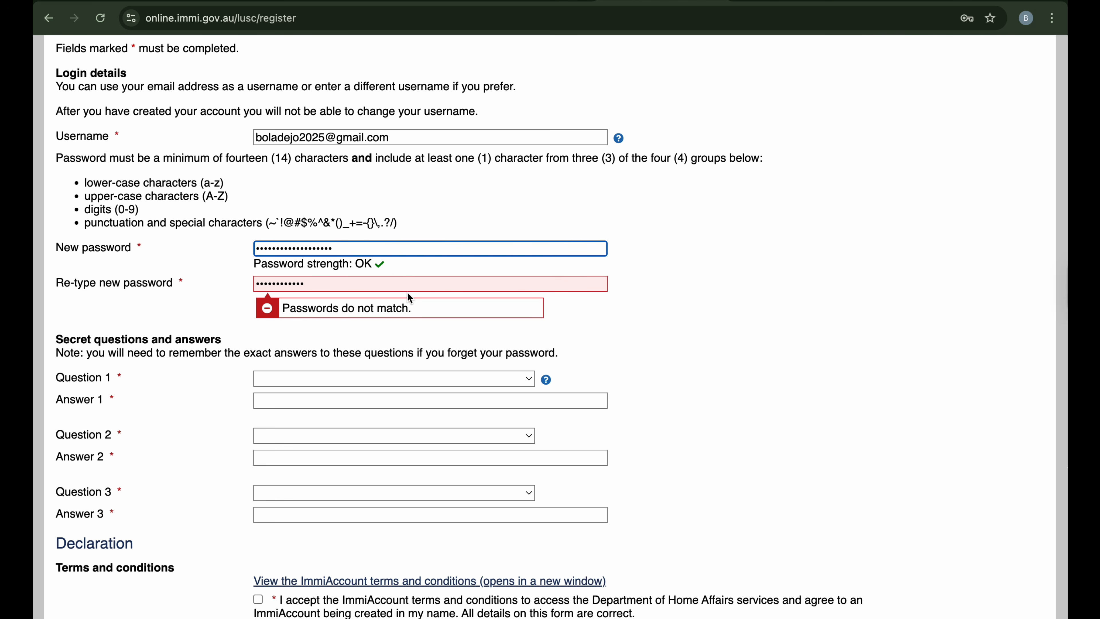
pyautogui.moveTo(368, 290); pyautogui.dragTo(174, 280)
pyautogui.write('•')
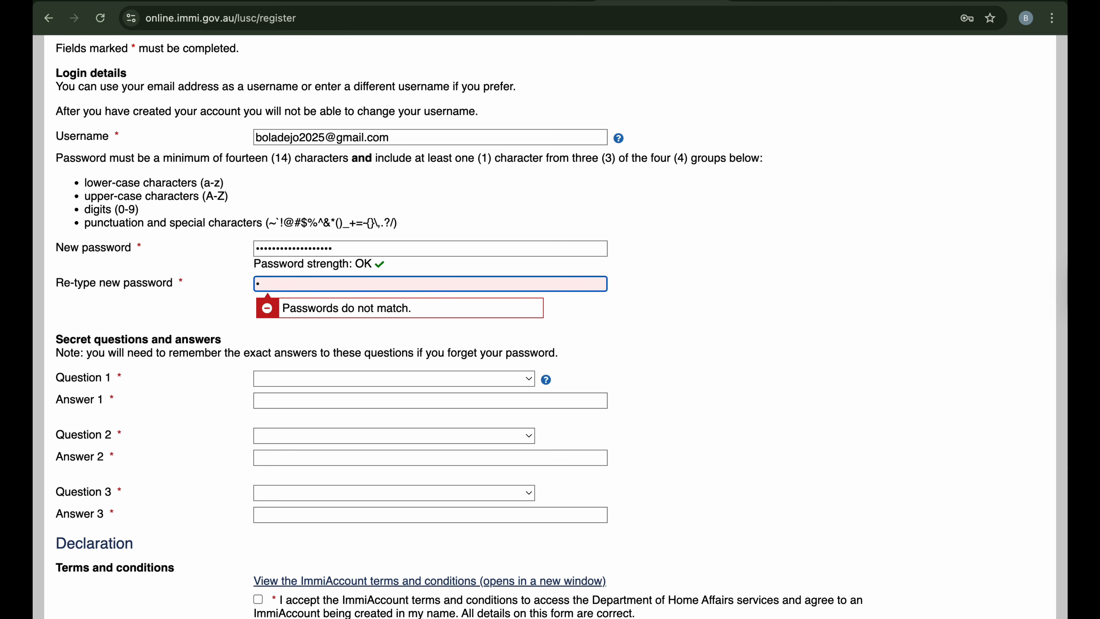
pyautogui.write('•••••••')
pyautogui.hotkey('ctrl', 'a')
pyautogui.write('•••••••••••••••••••')
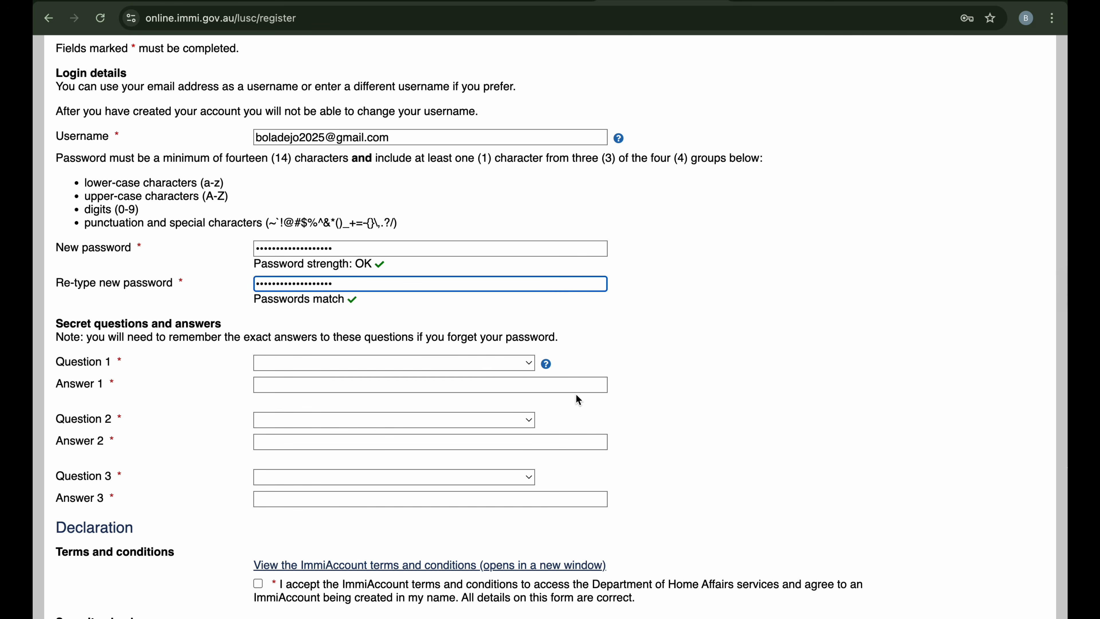
# - Choose 'Where were you born?' and 'What was your first job?' as secret questions 1–2 and answer them
pyautogui.scroll(-1, 707, 383)
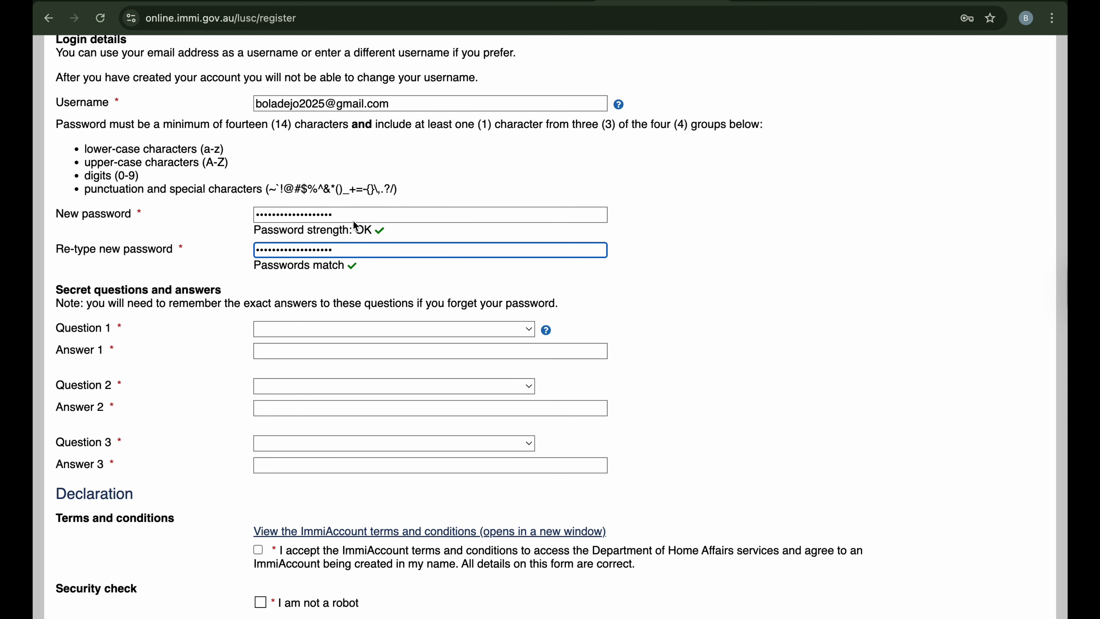
pyautogui.scroll(-1, 393, 259)
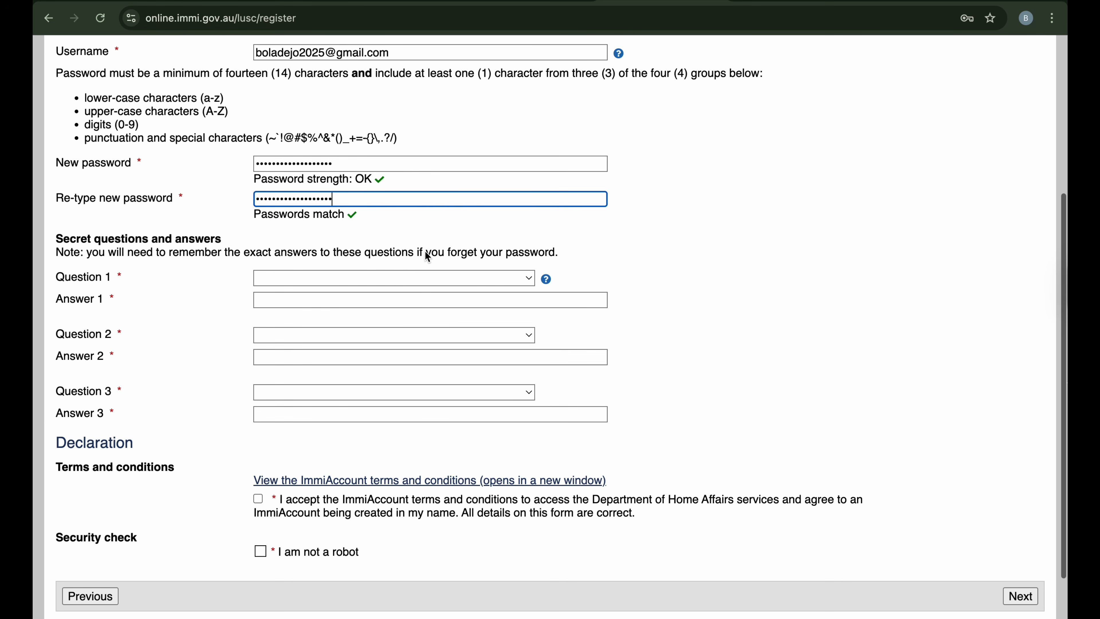
pyautogui.click(415, 278)
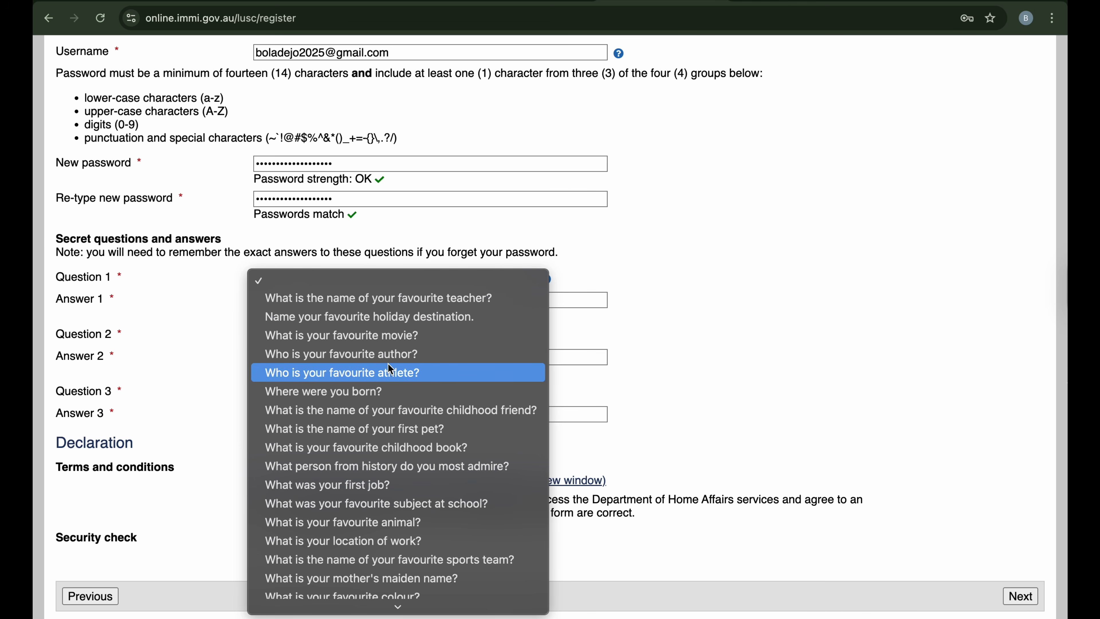
pyautogui.click(393, 398)
pyautogui.click(316, 299)
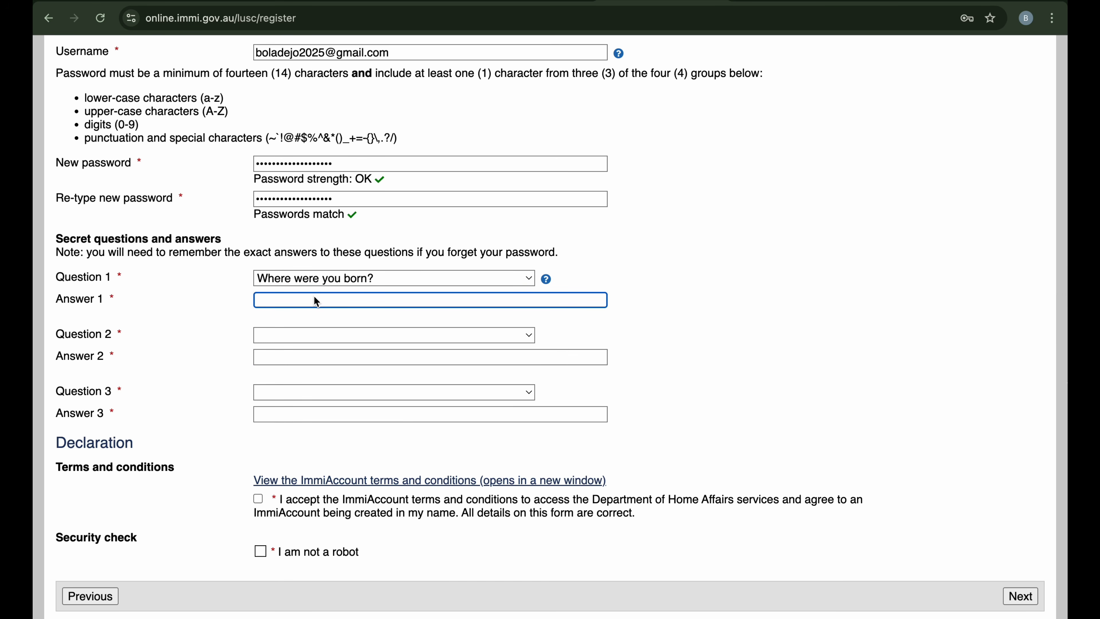
pyautogui.click(376, 334)
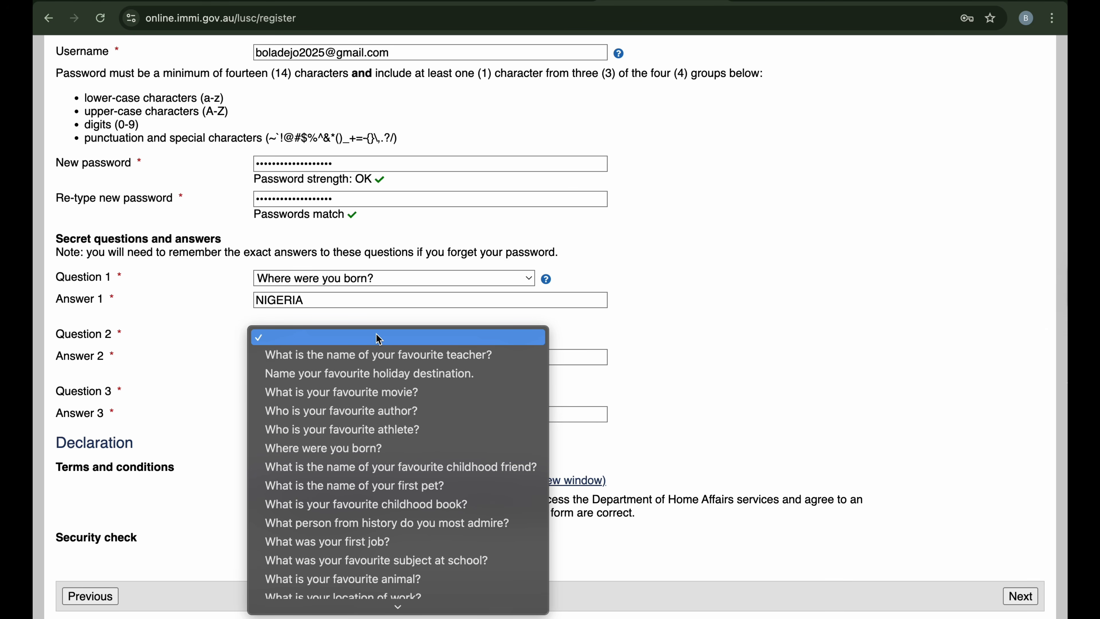
pyautogui.scroll(-2, 359, 483)
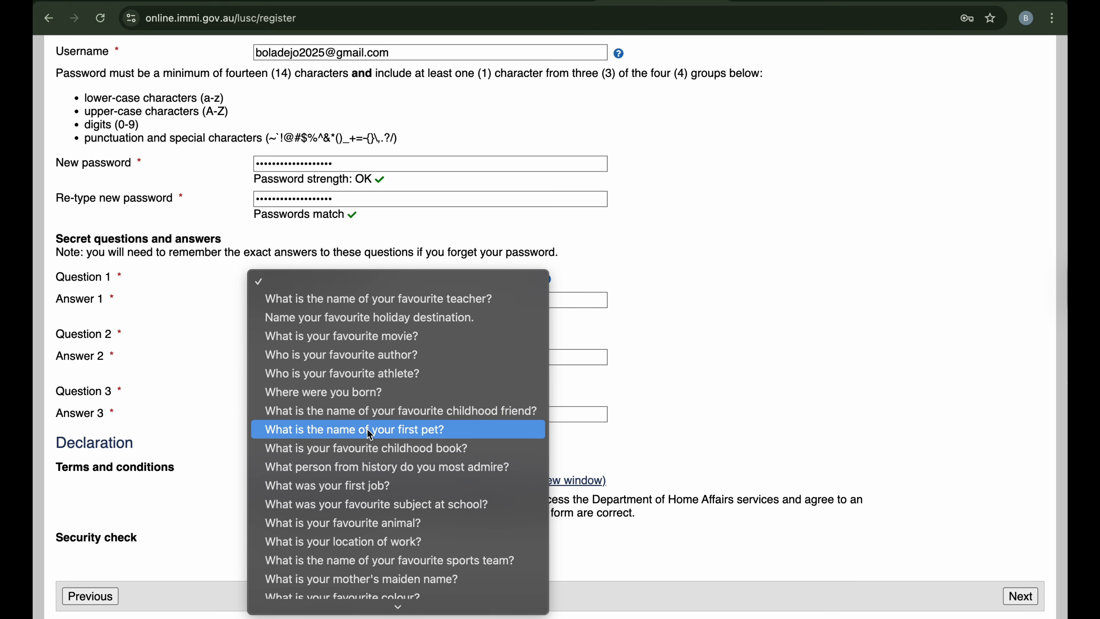
pyautogui.click(362, 486)
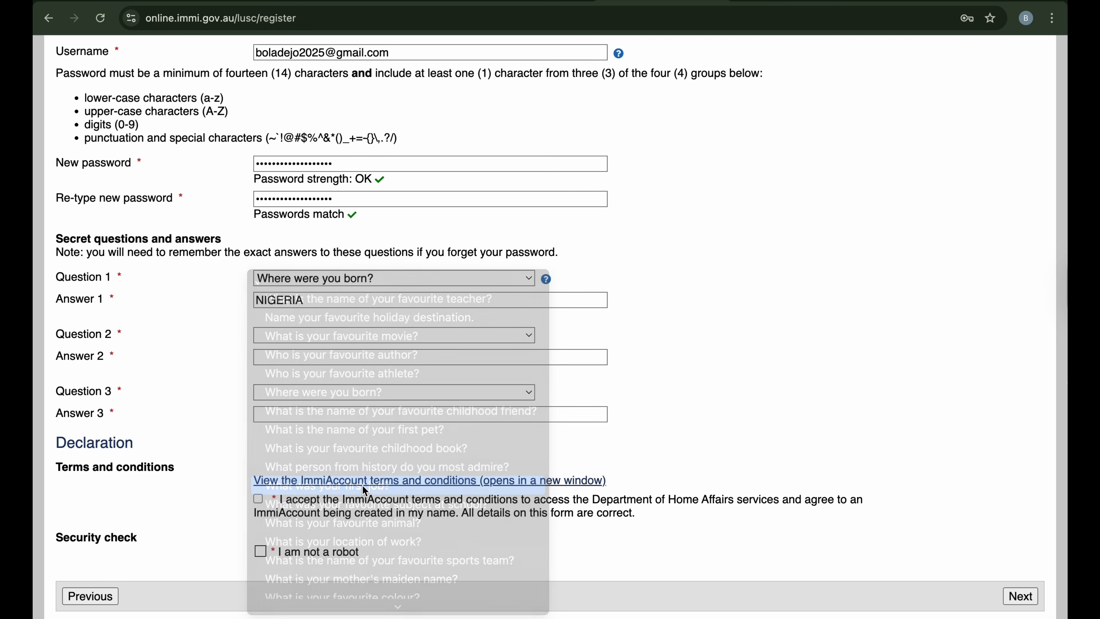
pyautogui.click(298, 364)
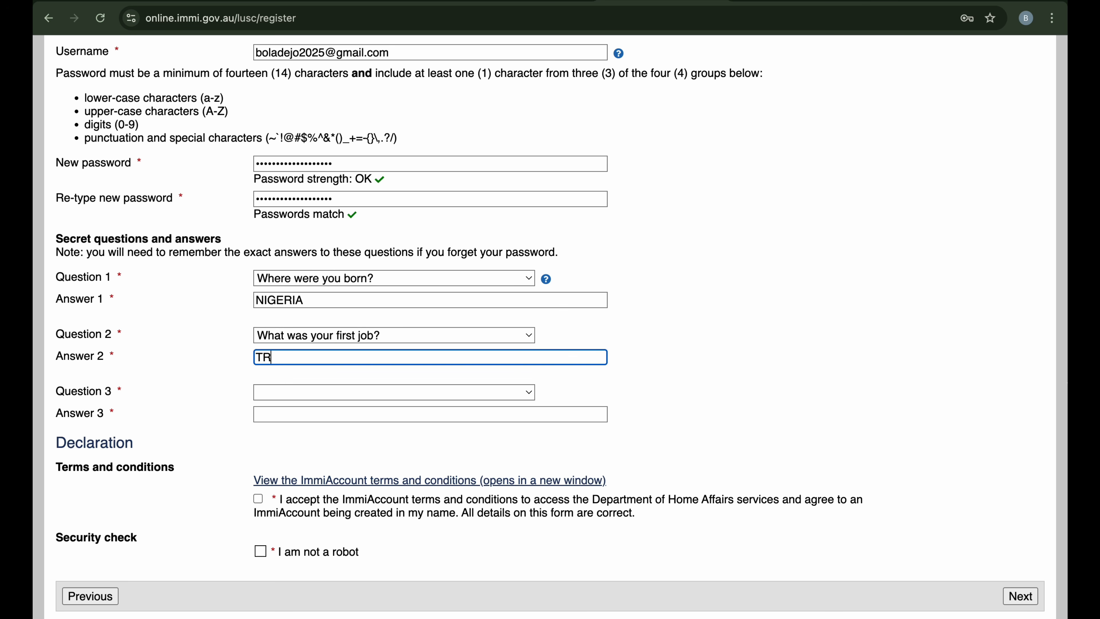
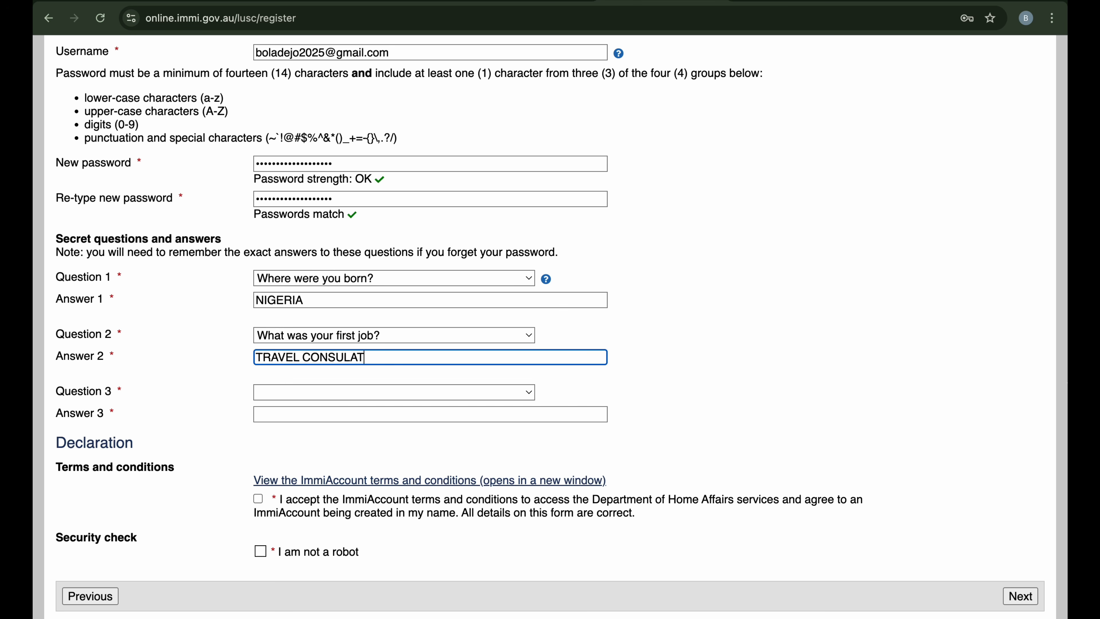
# - Answer 'What is your favourite colour?' as question 3, accept terms, pass robot check, and submit
pyautogui.click(380, 391)
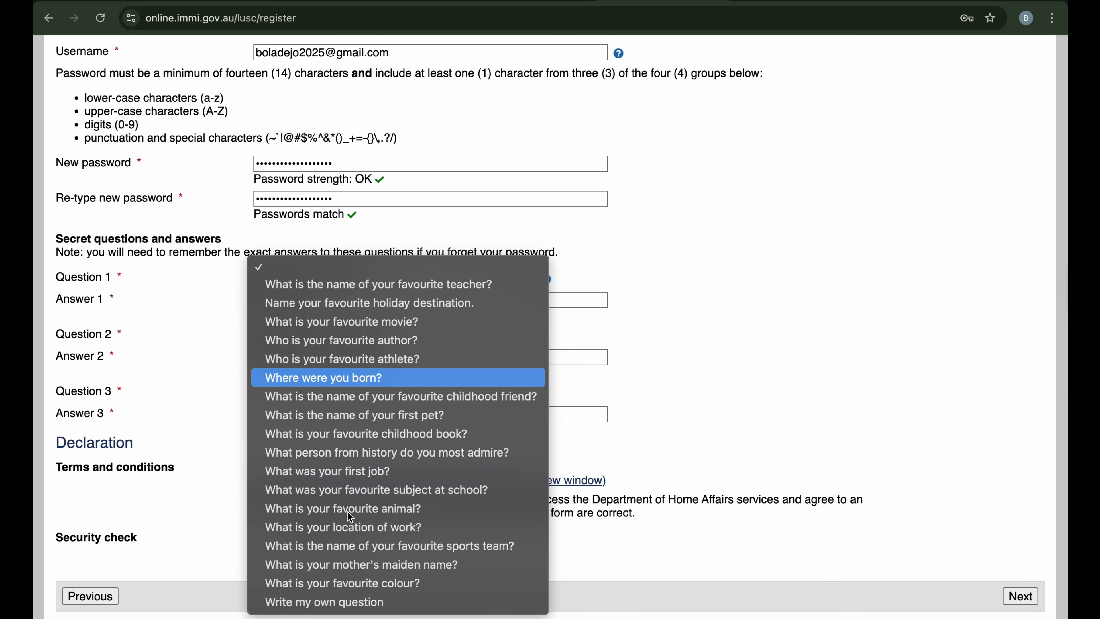
pyautogui.click(357, 589)
pyautogui.click(294, 414)
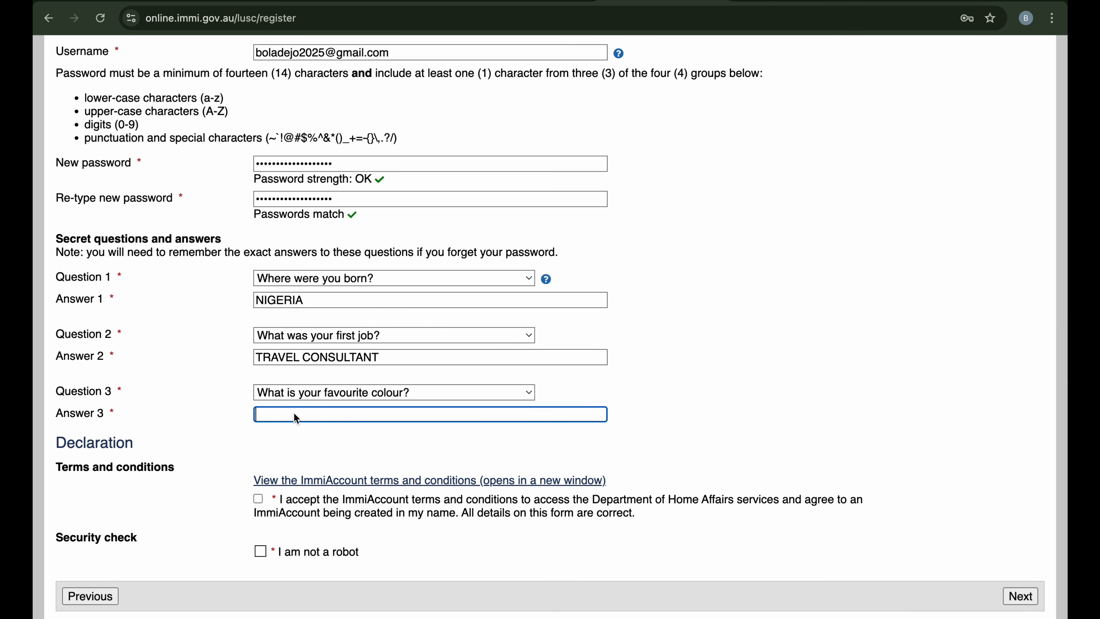
pyautogui.scroll(-1, 427, 437)
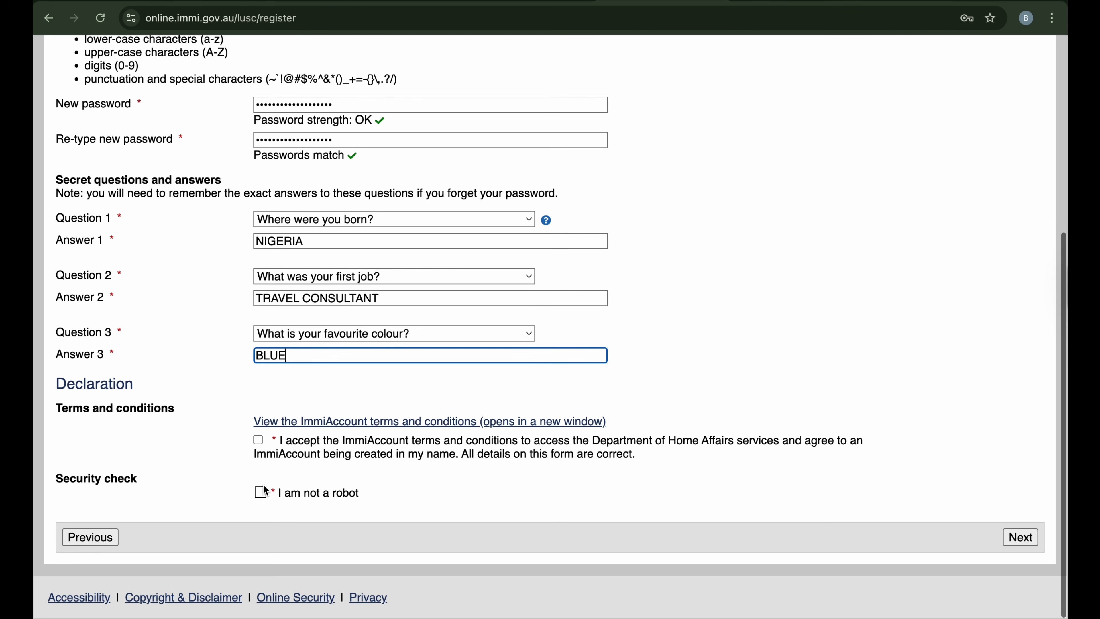
pyautogui.click(259, 440)
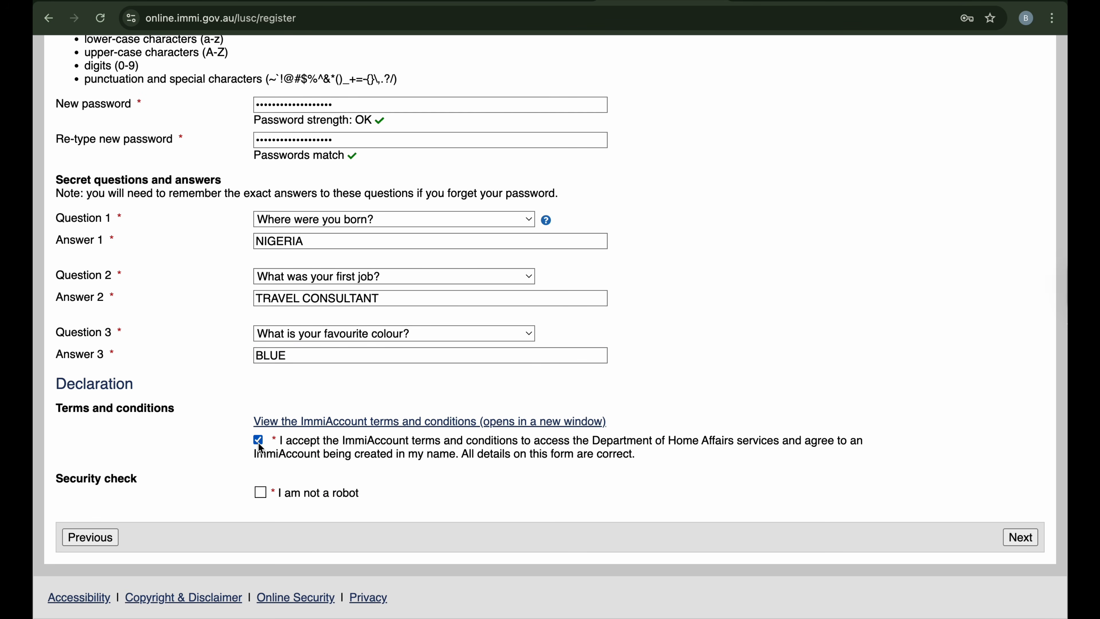
pyautogui.click(260, 493)
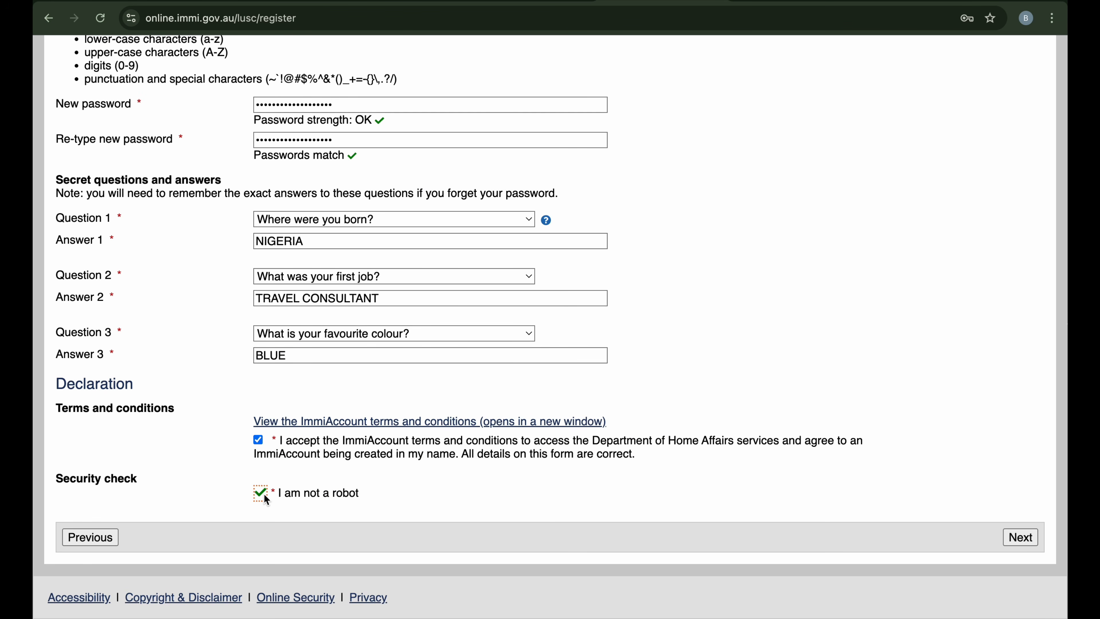
pyautogui.click(1015, 541)
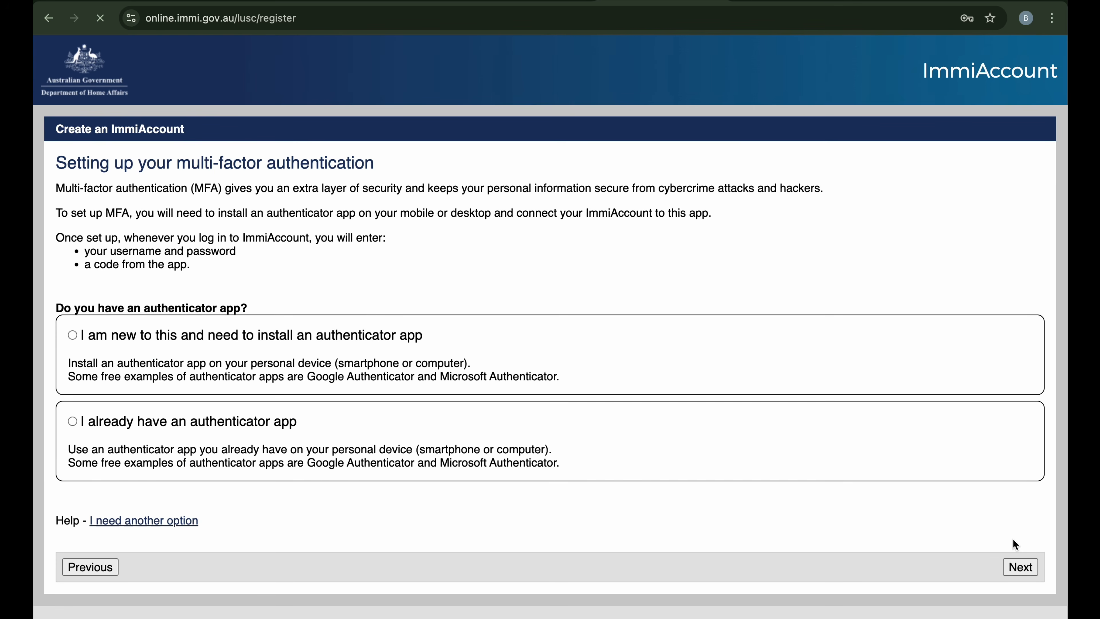
# - Save the password in the browser and choose 'I already have an authenticator app'
pyautogui.click(958, 230)
pyautogui.scroll(-1, 527, 269)
pyautogui.scroll(1, 526, 269)
pyautogui.moveTo(311, 375); pyautogui.dragTo(529, 381)
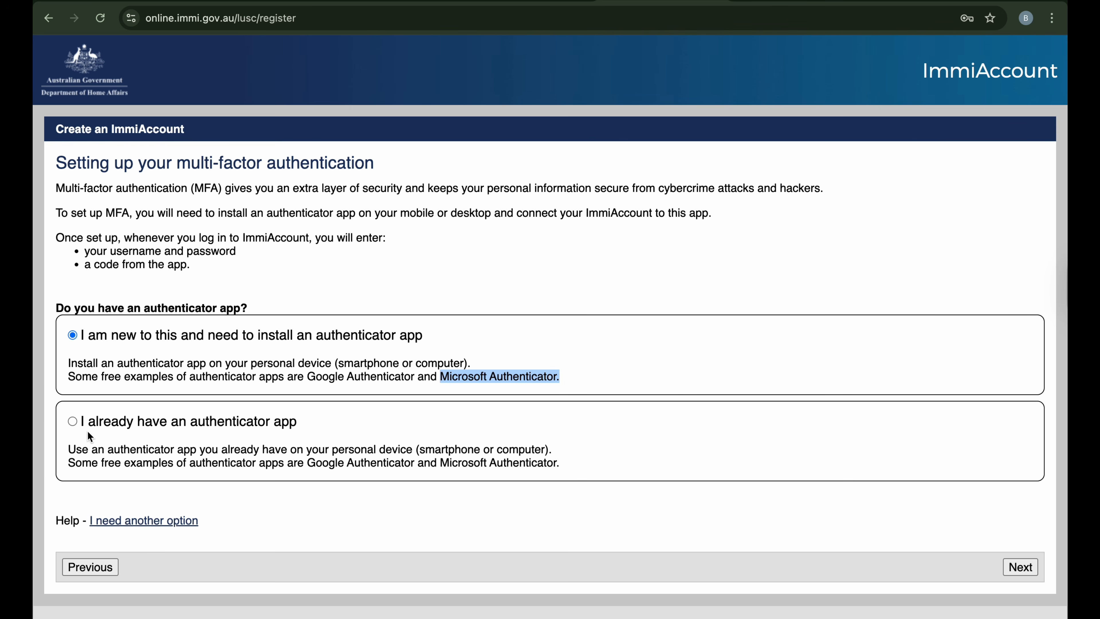
pyautogui.click(73, 421)
# - Continue from the multi-factor authentication page to Step 2 of connecting the authenticator app
pyautogui.click(1026, 568)
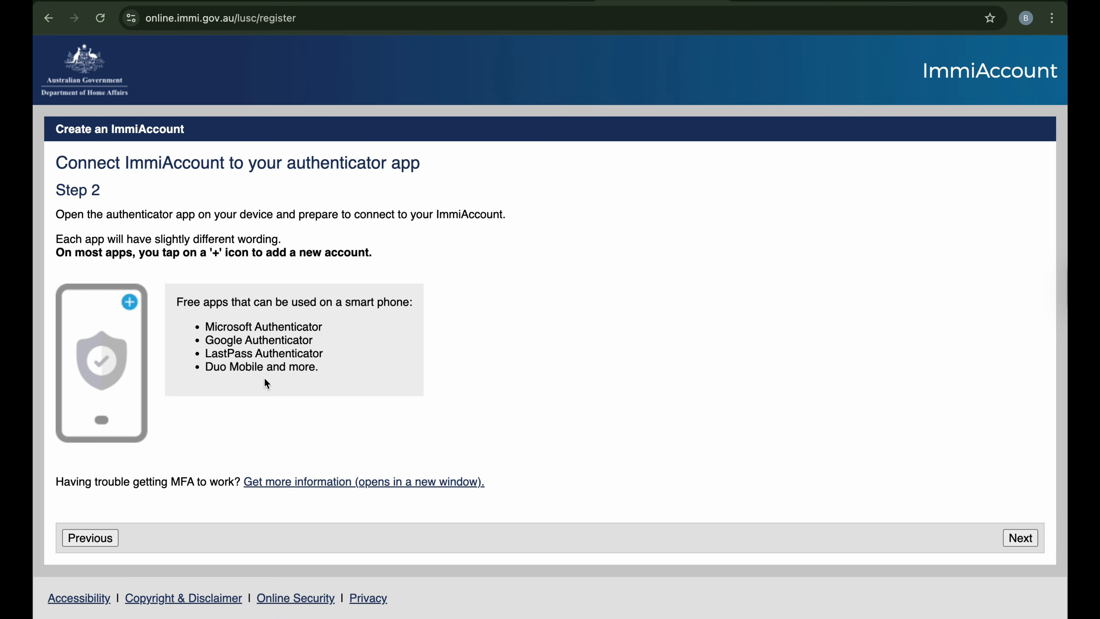
# - Continue from Step 2 to the 'Scan or enter a code' QR code page
pyautogui.click(1027, 541)
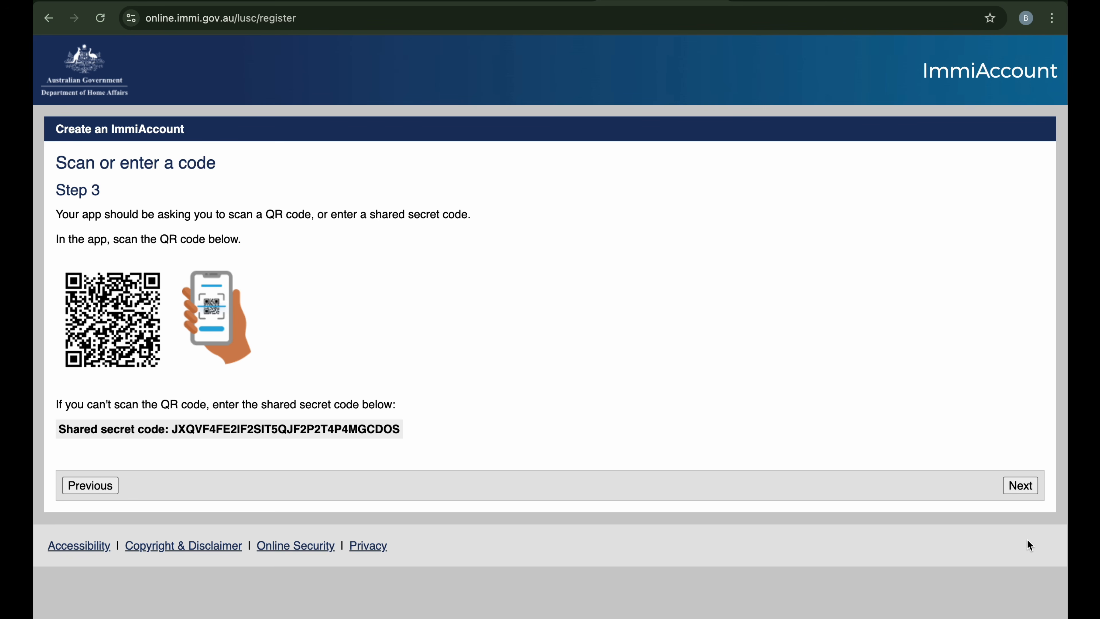
# - Enter the six-digit code from the authenticator app and submit it to finish registration
pyautogui.click(1026, 492)
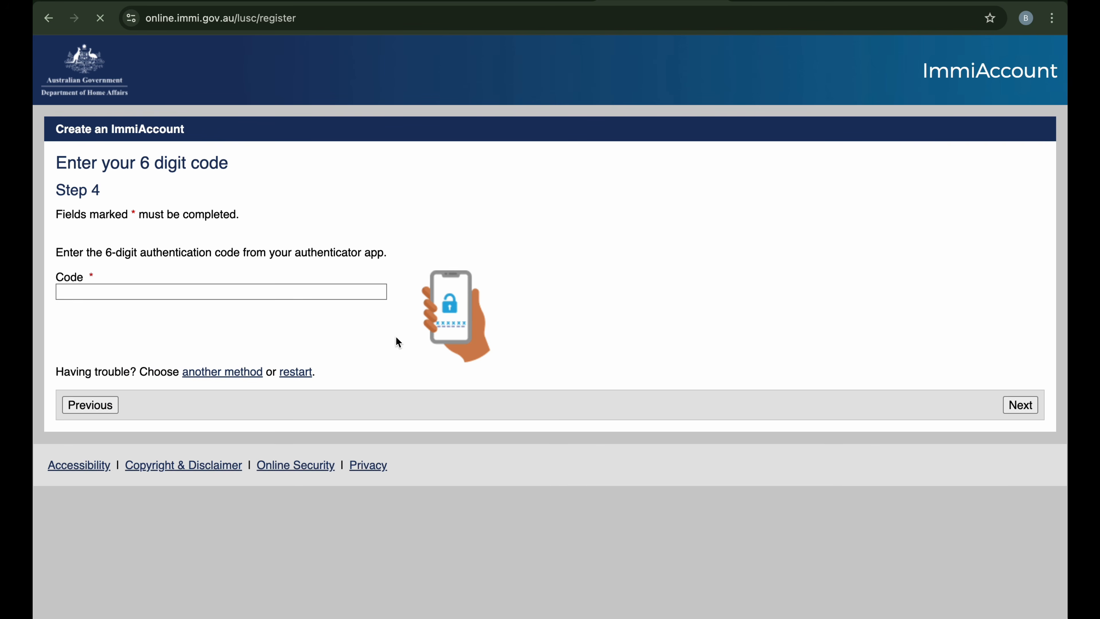
pyautogui.click(284, 296)
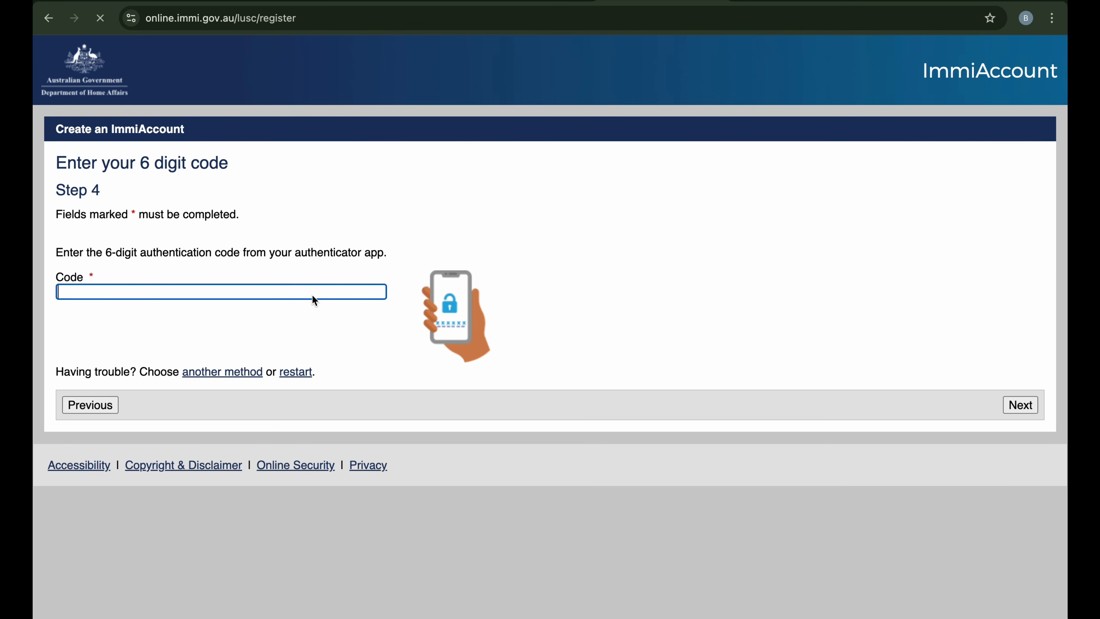
pyautogui.click(1019, 407)
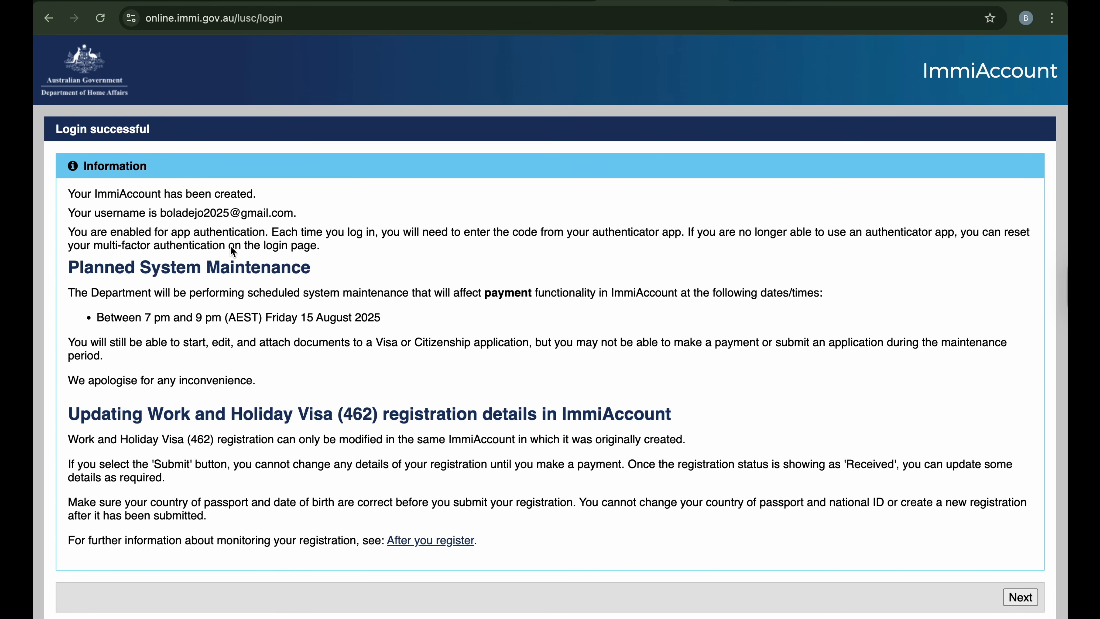
# - Continue past the Login successful page to the My applications summary
pyautogui.scroll(-1, 230, 247)
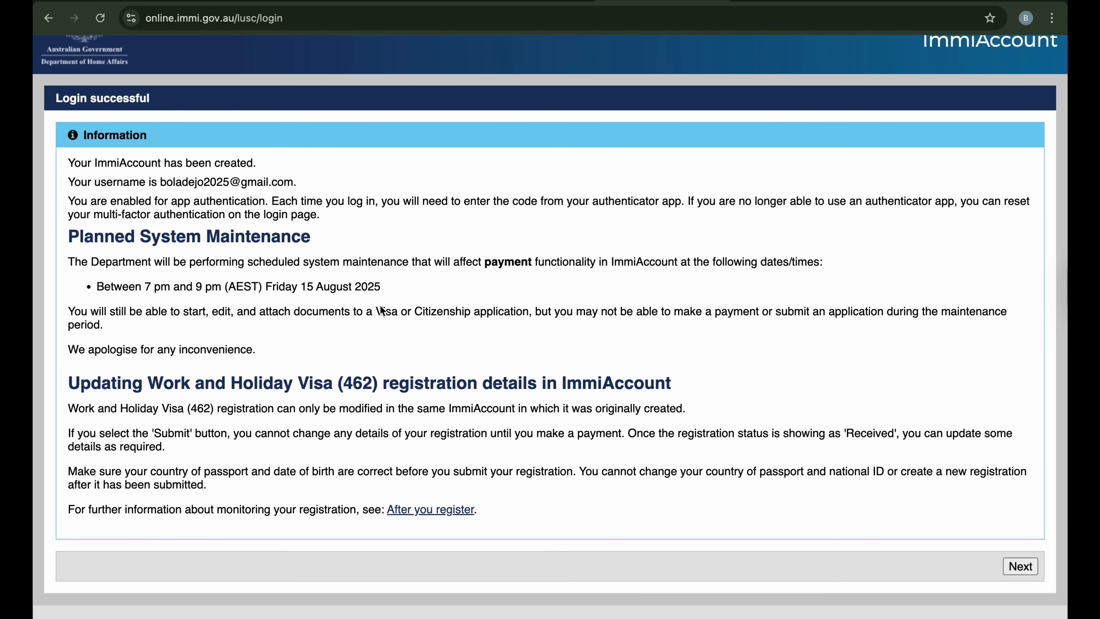
pyautogui.scroll(-1, 514, 364)
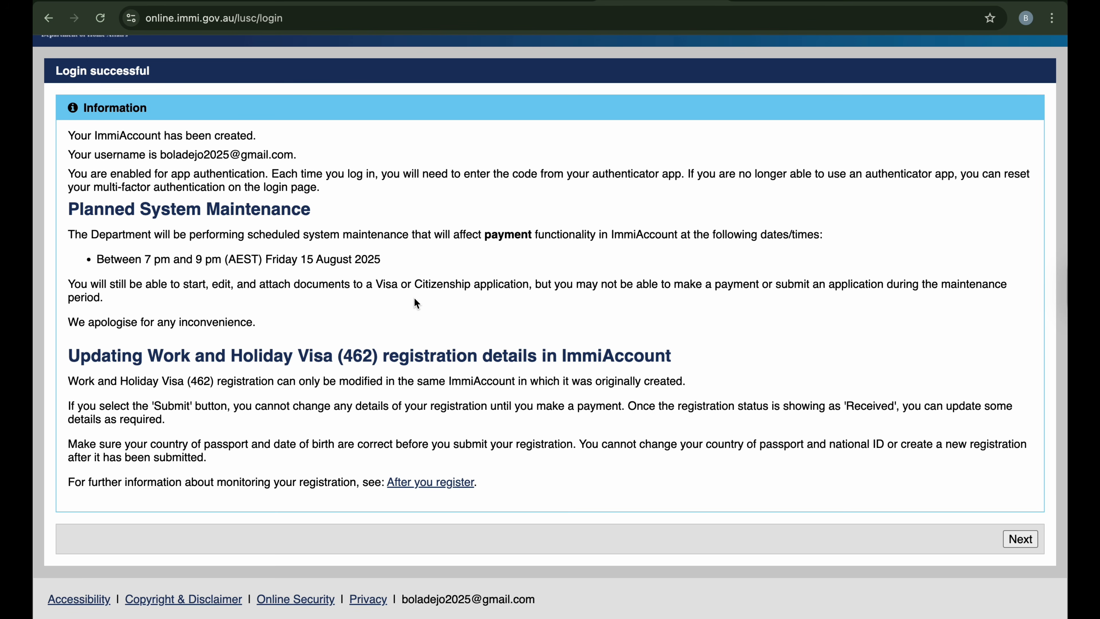
pyautogui.scroll(-1, 481, 361)
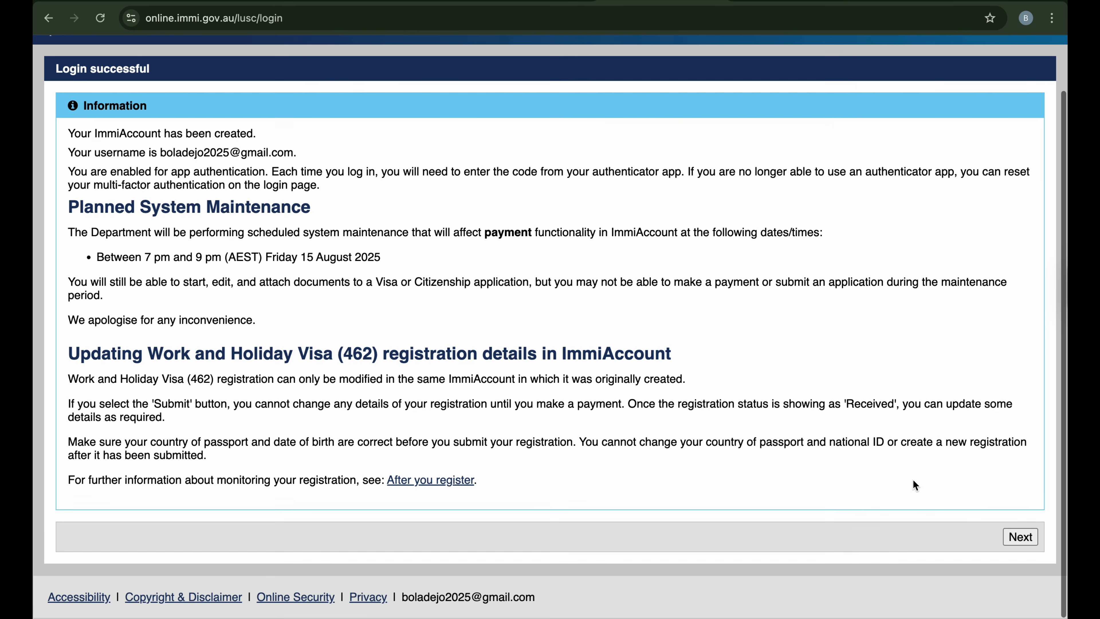
pyautogui.click(1023, 540)
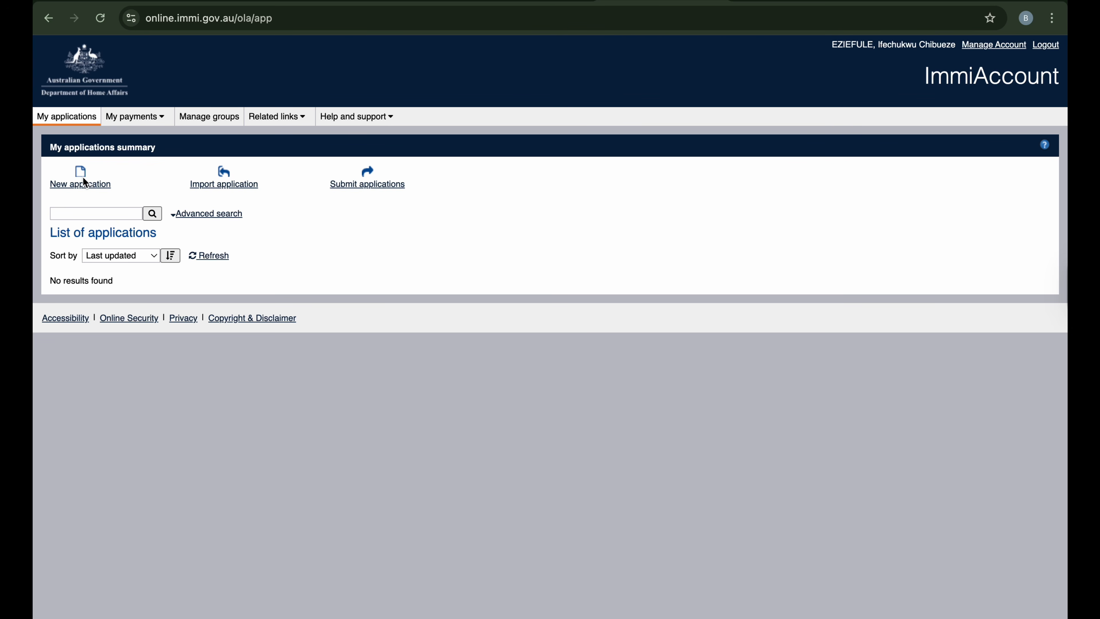
# - Start a new application and pick Visitor Visa (600) under the Visitor category
pyautogui.click(88, 187)
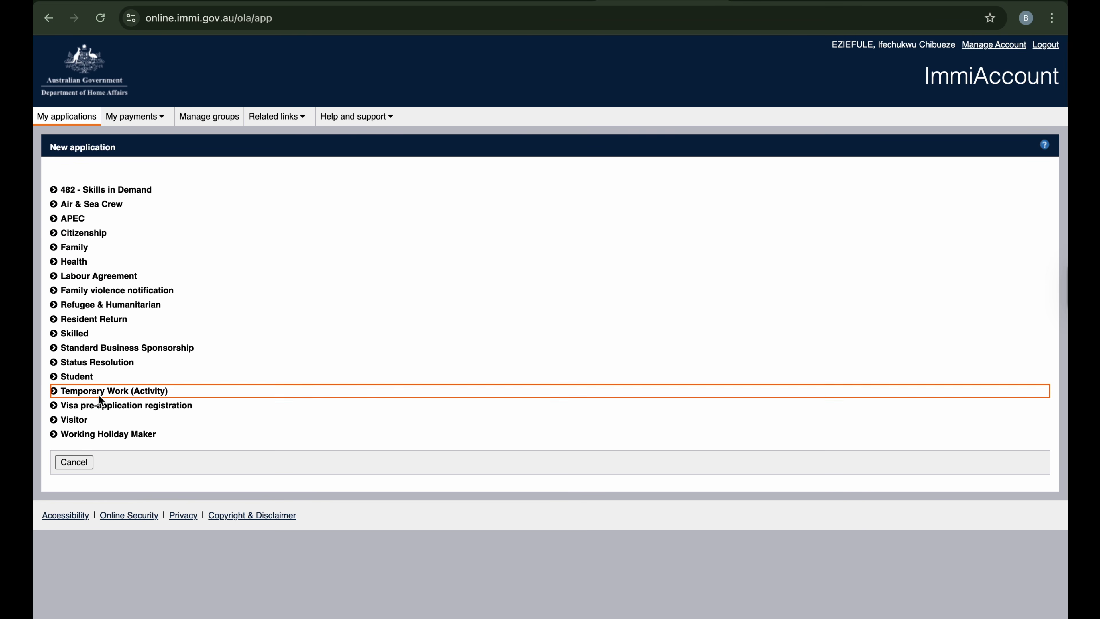
pyautogui.click(55, 420)
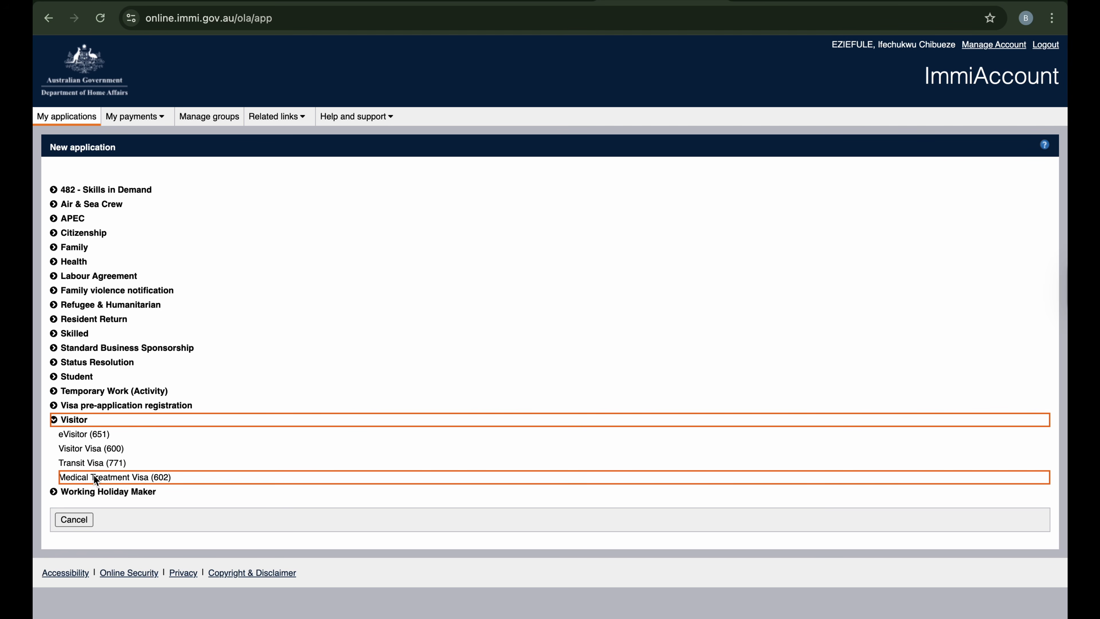
pyautogui.click(98, 449)
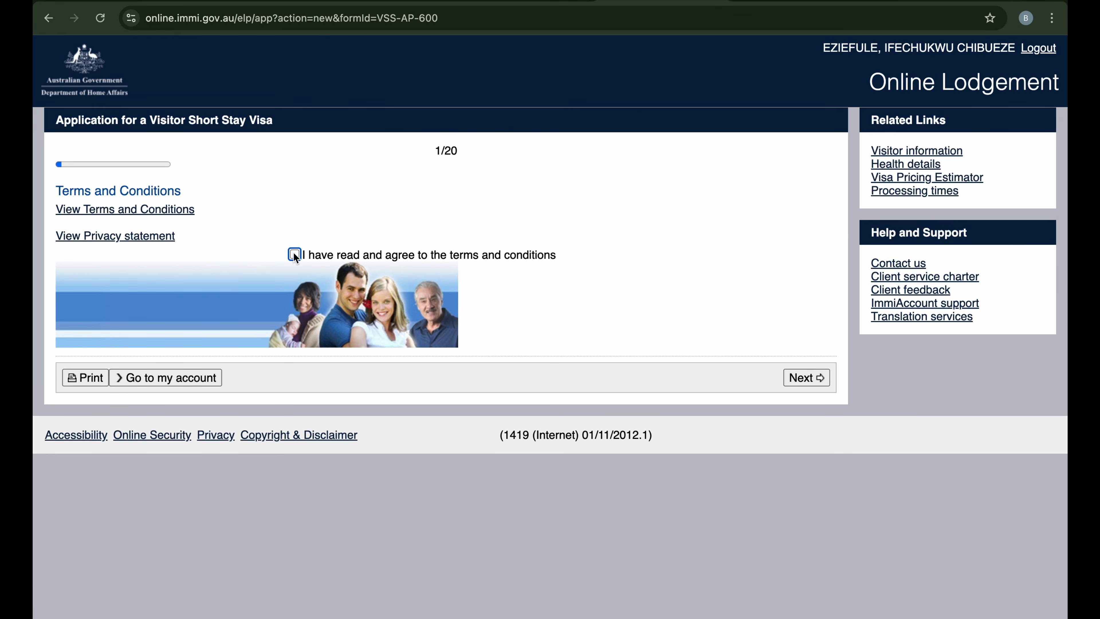
# - Agree to the terms and conditions and move on to page 2
pyautogui.click(295, 255)
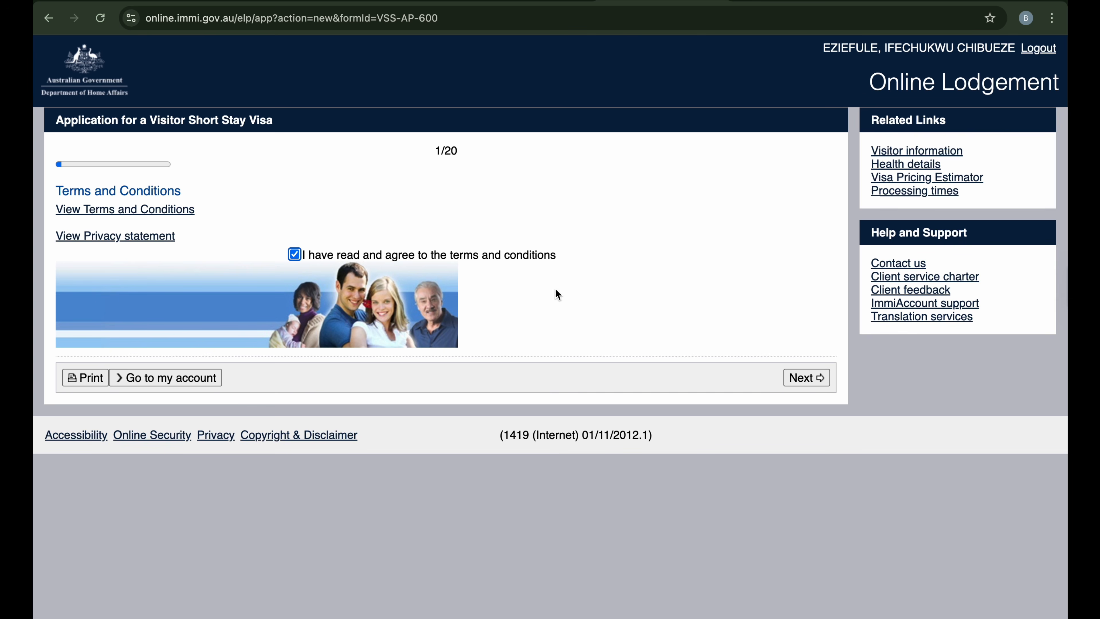
pyautogui.click(807, 377)
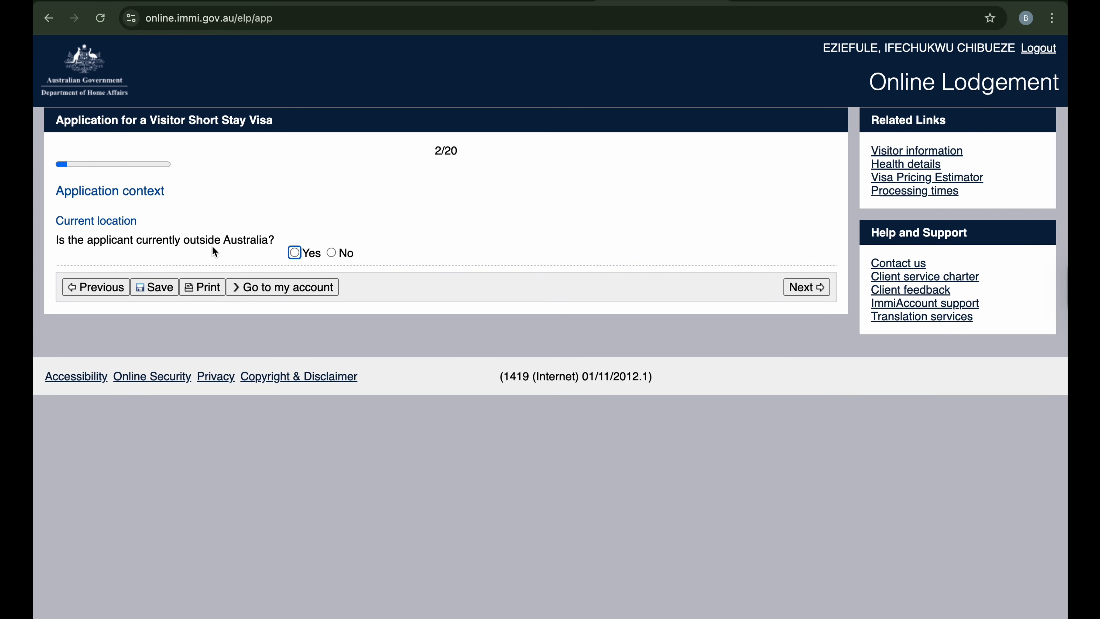
# - Record the applicant as outside Australia, located in NIGERIA, with Citizen legal status
pyautogui.click(295, 253)
pyautogui.scroll(-1, 671, 366)
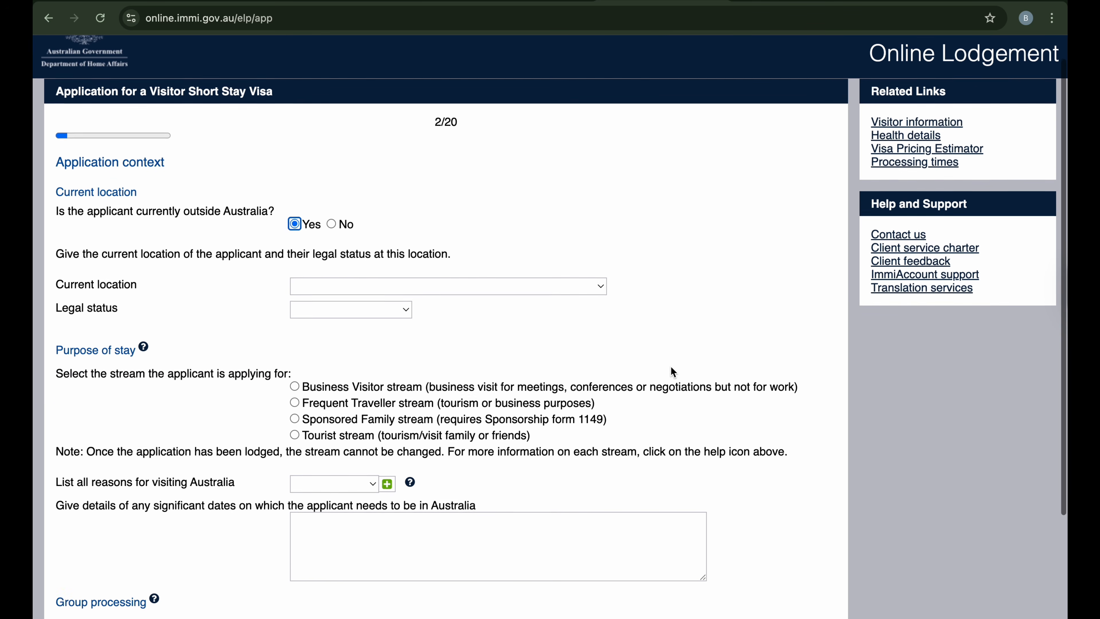
pyautogui.click(535, 282)
pyautogui.write('nigeria')
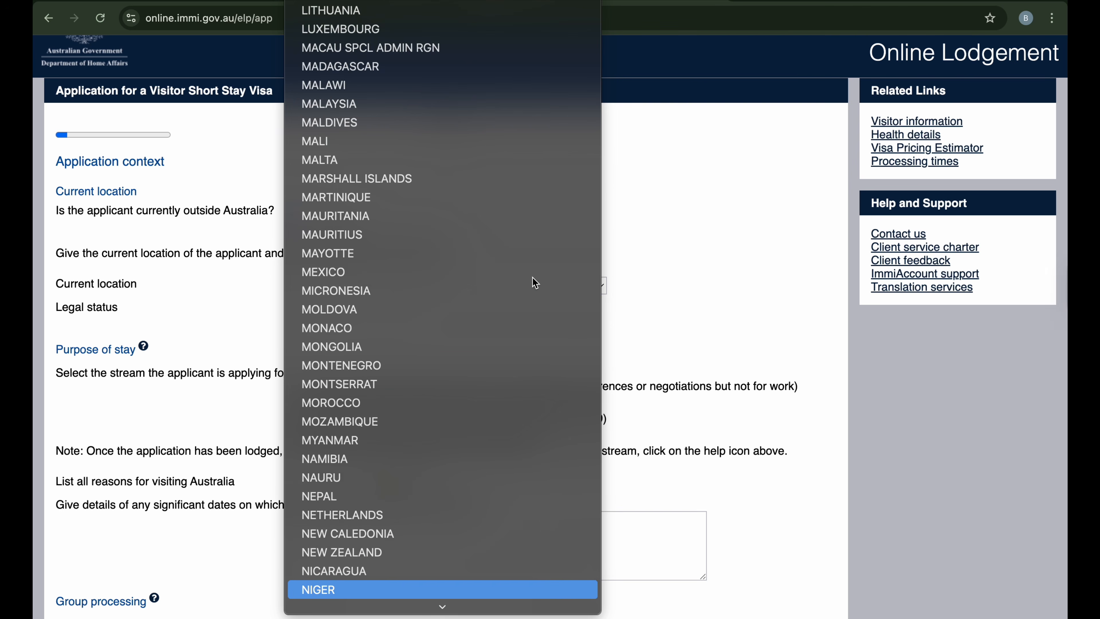
pyautogui.press('Return')
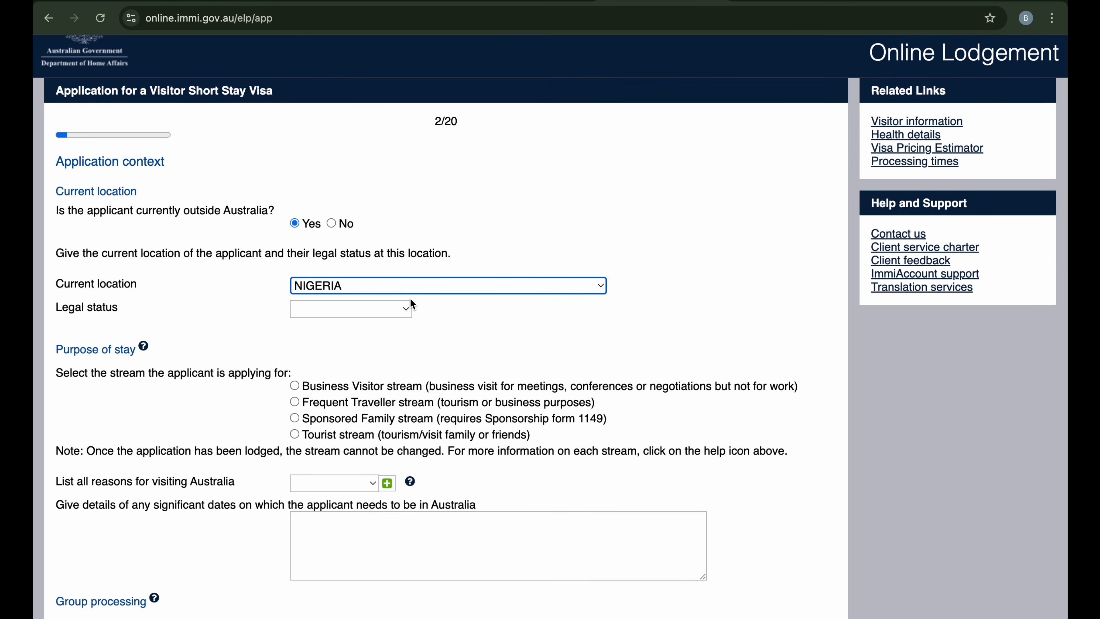
pyautogui.click(412, 282)
pyautogui.scroll(-8, 398, 447)
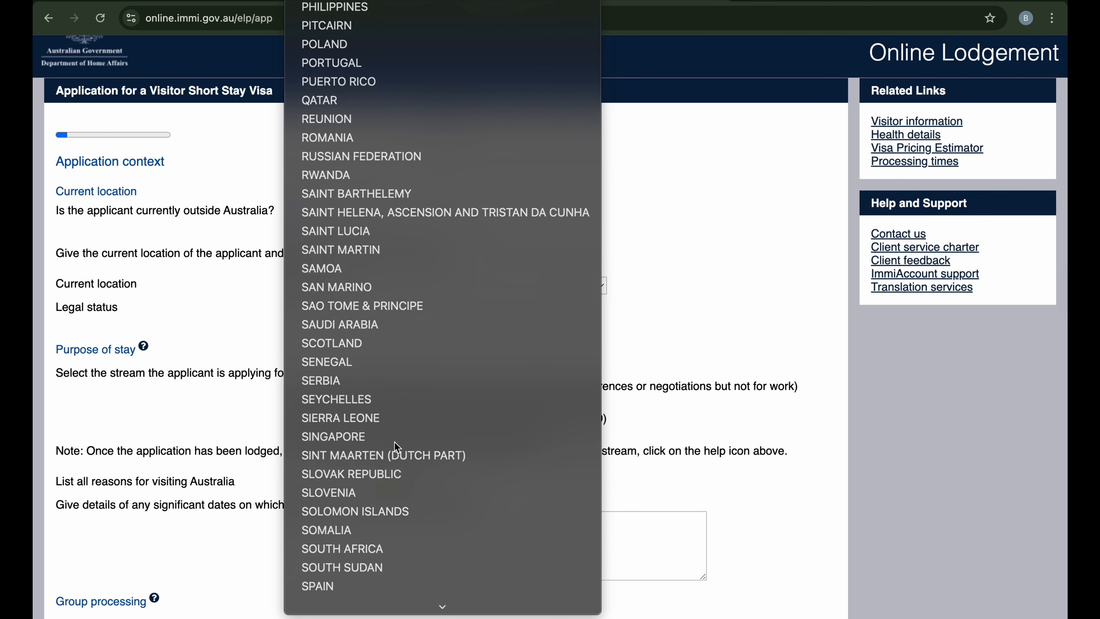
pyautogui.scroll(15, 398, 447)
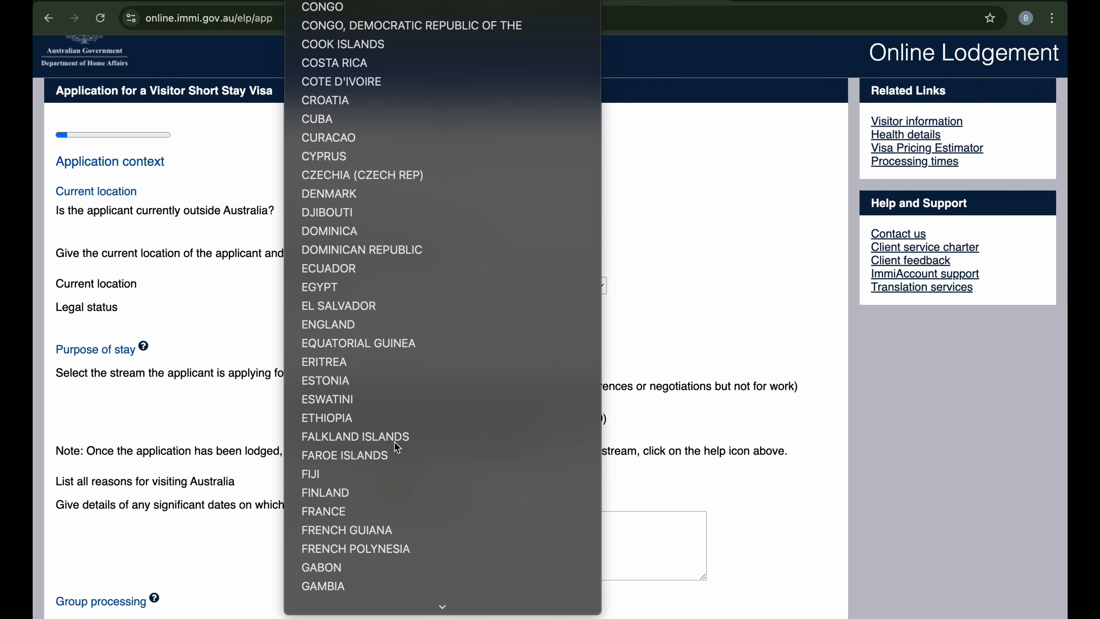
pyautogui.click(699, 351)
pyautogui.click(315, 310)
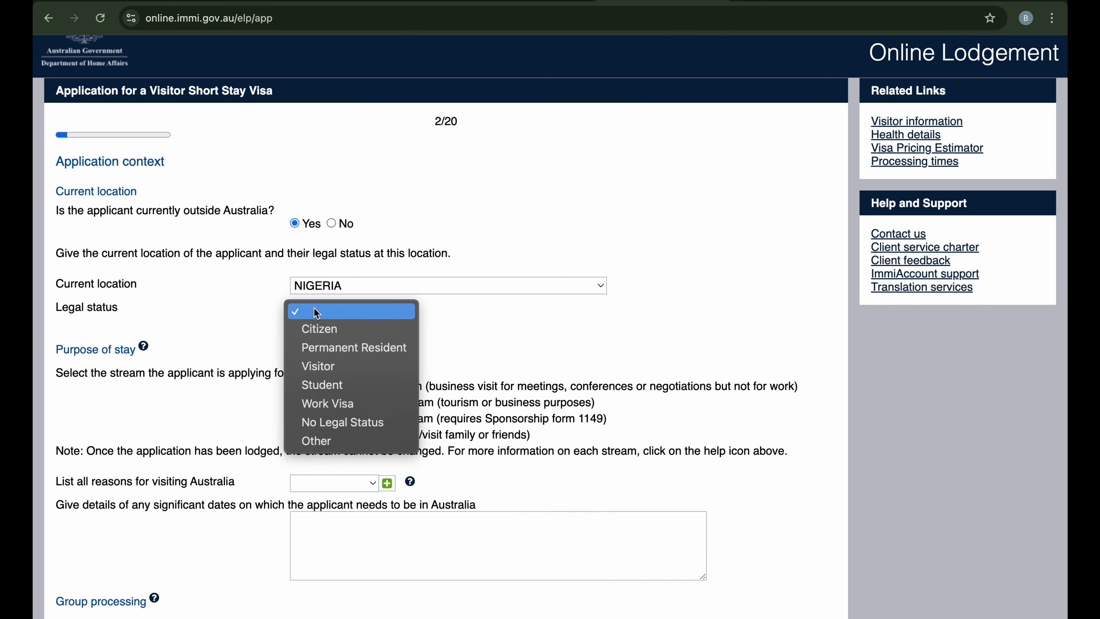
pyautogui.click(318, 328)
# - Select the Tourist stream for the application
pyautogui.scroll(-2, 318, 329)
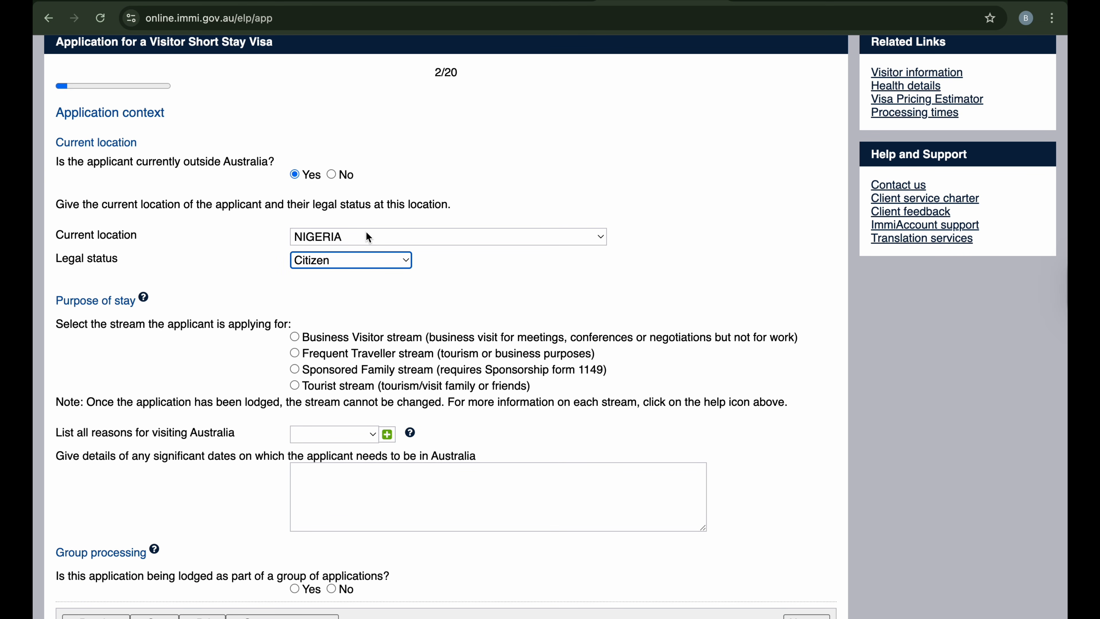
pyautogui.scroll(-1, 433, 299)
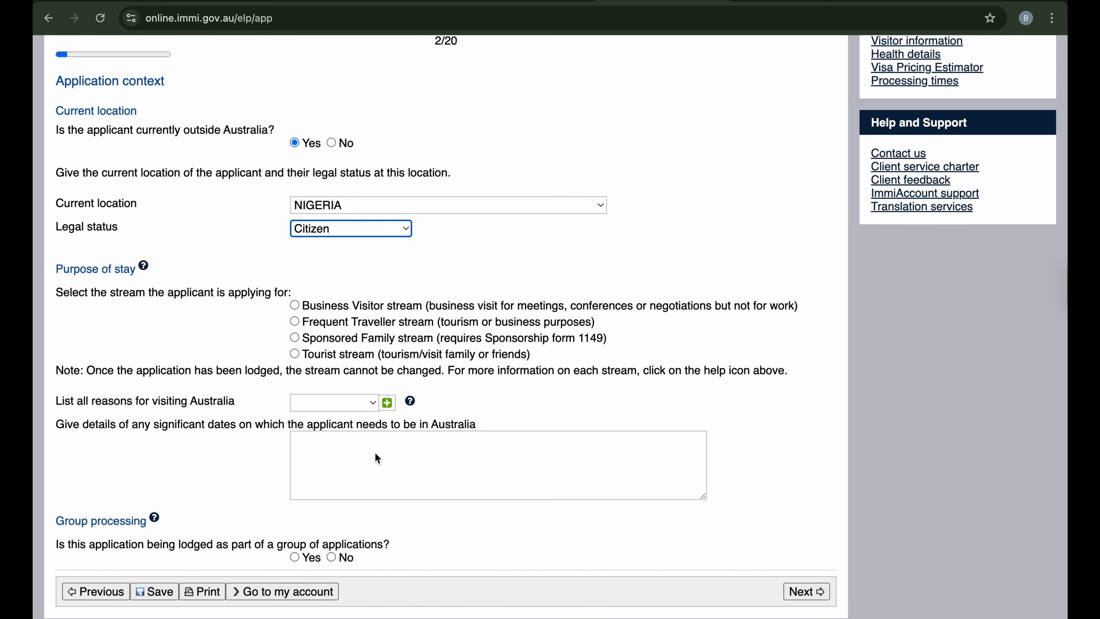
pyautogui.scroll(-2, 333, 280)
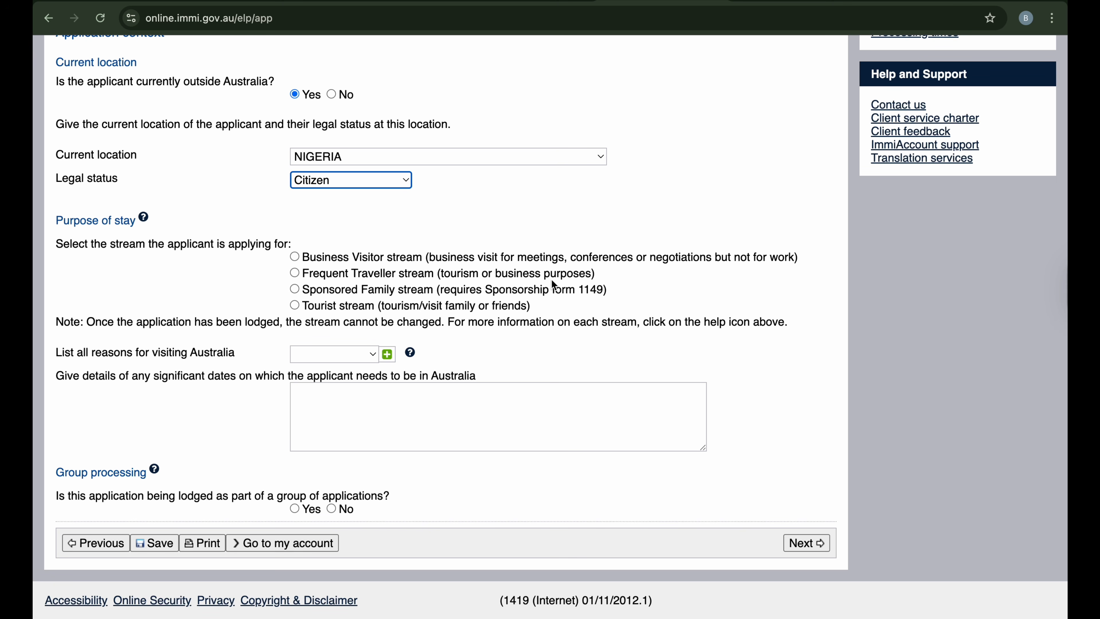
pyautogui.click(296, 273)
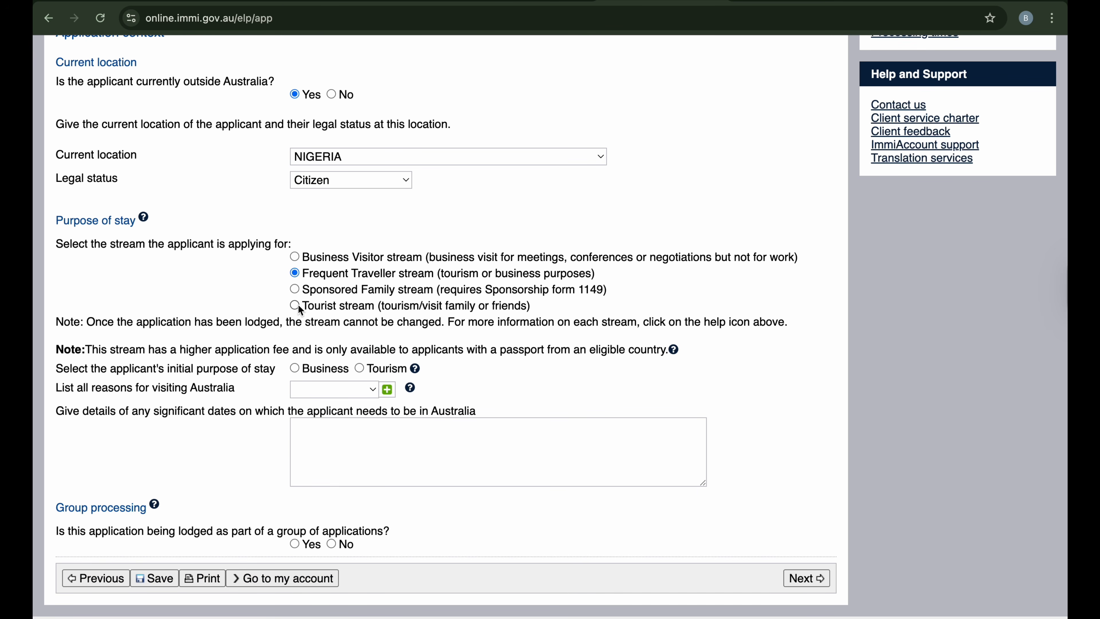
pyautogui.click(299, 305)
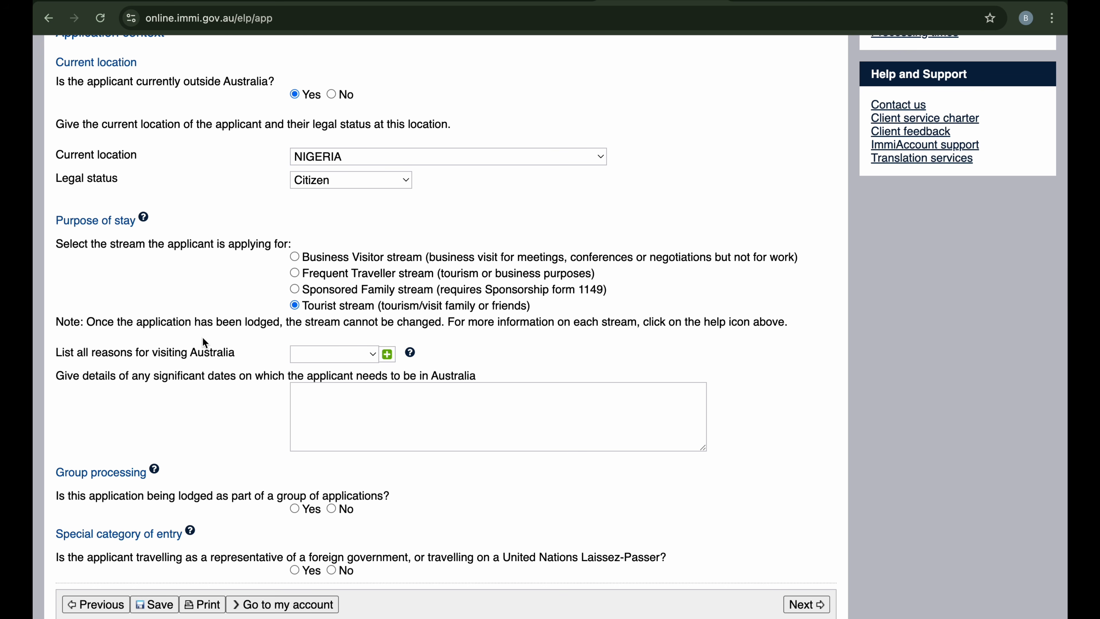
# - Choose Tourism as the visit reason and begin describing a tourism trip to Sydney, Australia
pyautogui.click(372, 356)
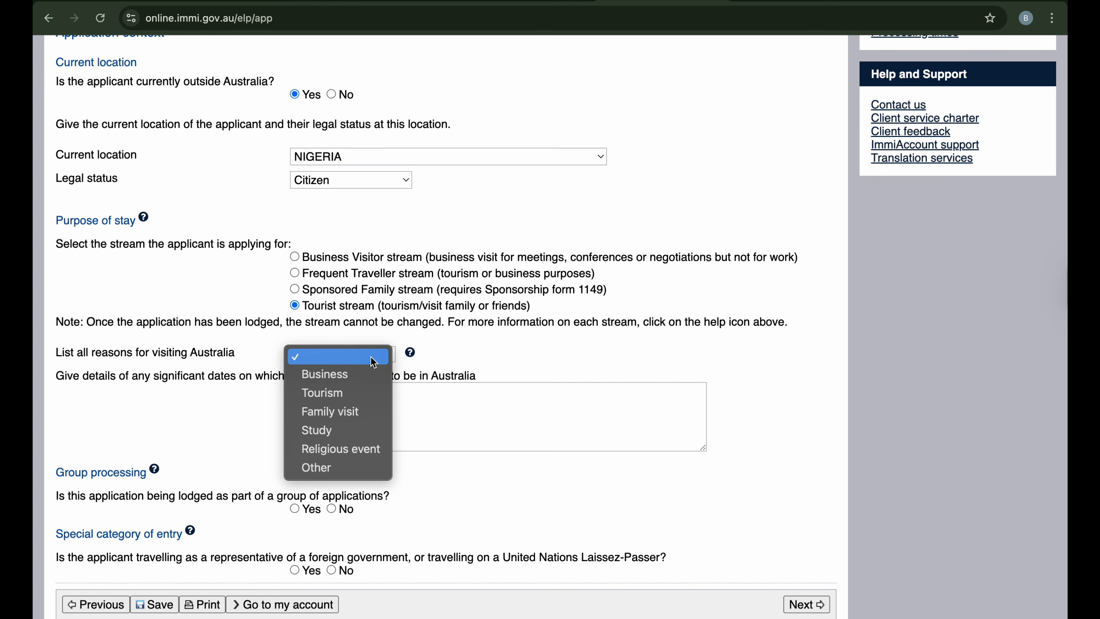
pyautogui.click(369, 394)
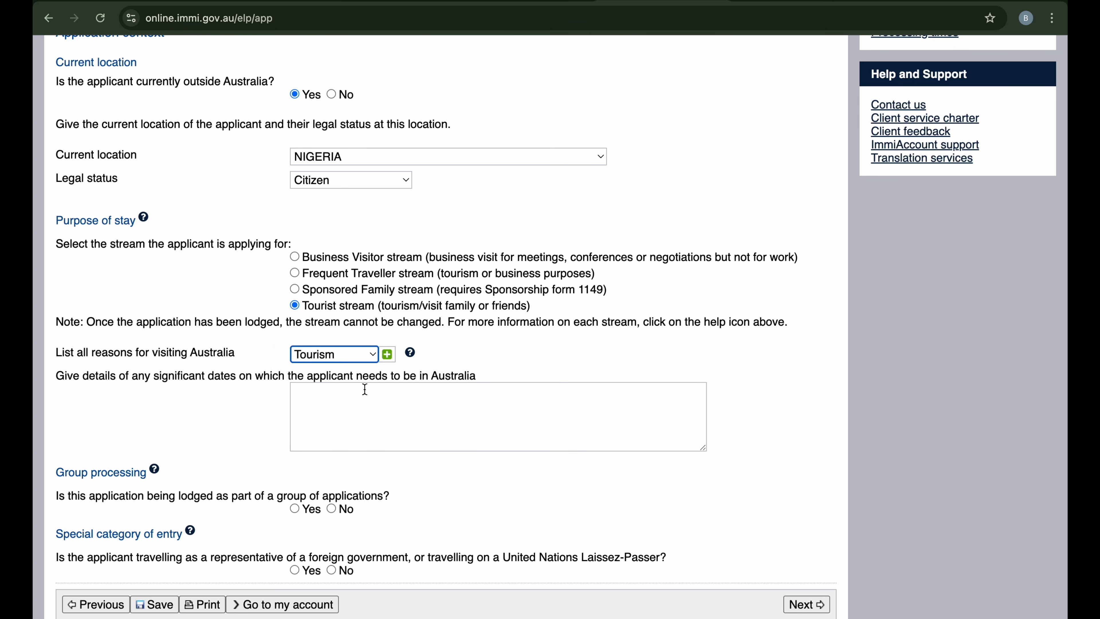
pyautogui.click(364, 424)
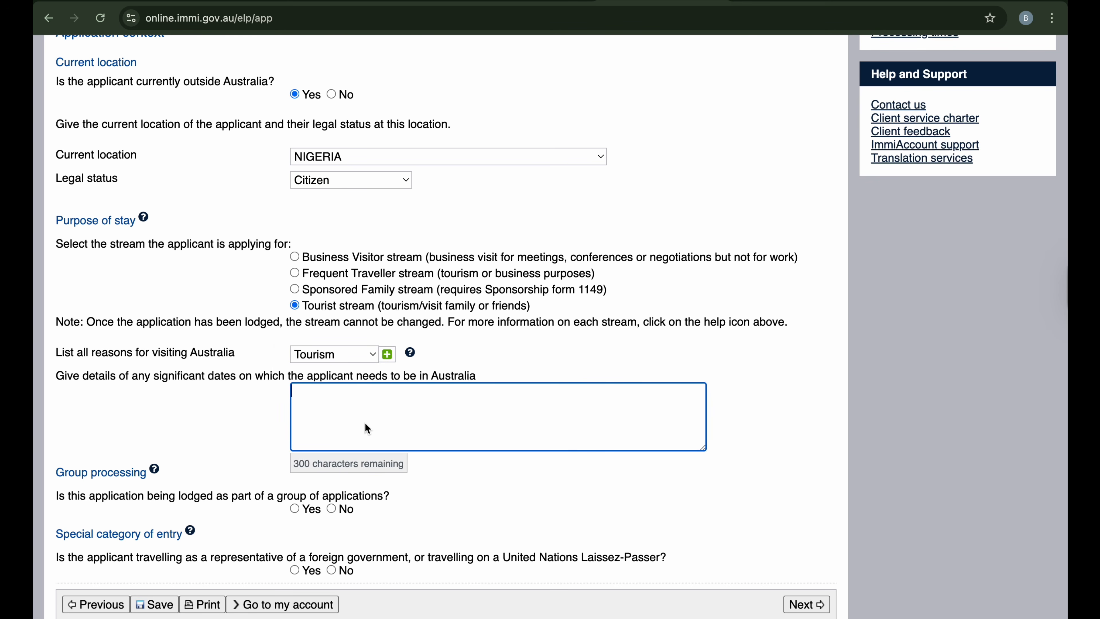
pyautogui.write('I ne')
pyautogui.press('BackSpace')
pyautogui.press('BackSpace')
pyautogui.write('intend to travel to Sydn')
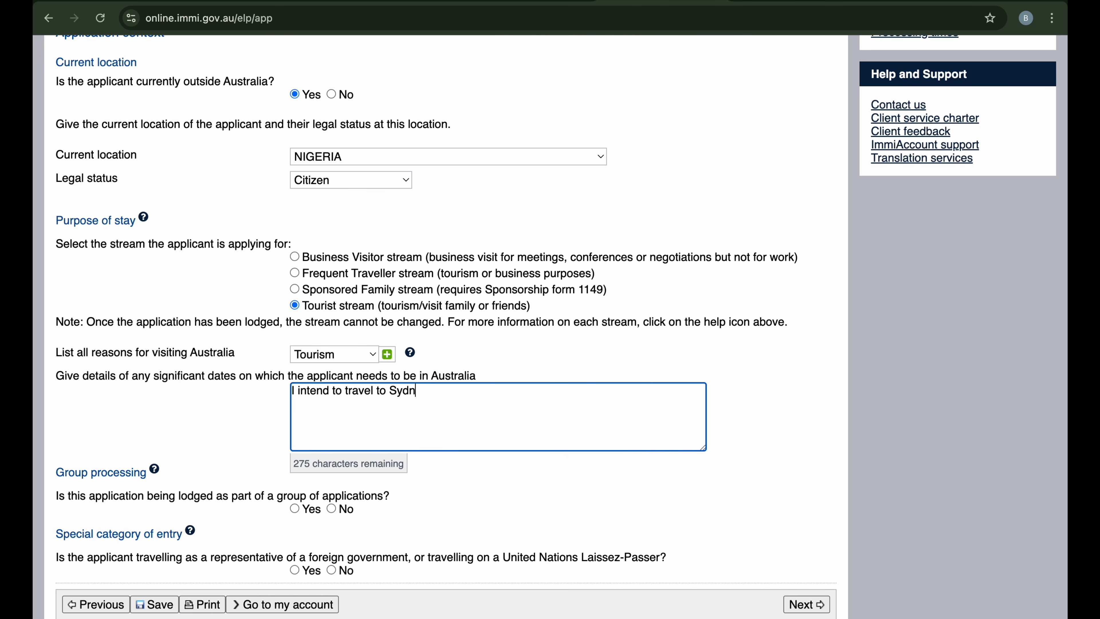
pyautogui.write('ey Australia for tour')
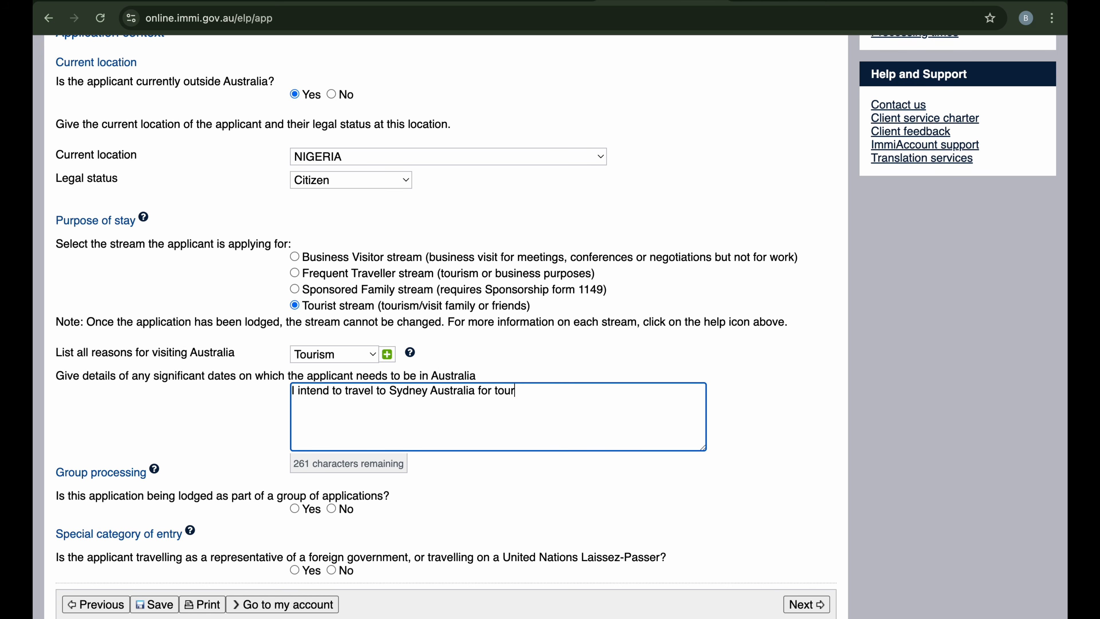
pyautogui.write('ism purposes, I wish to visit th')
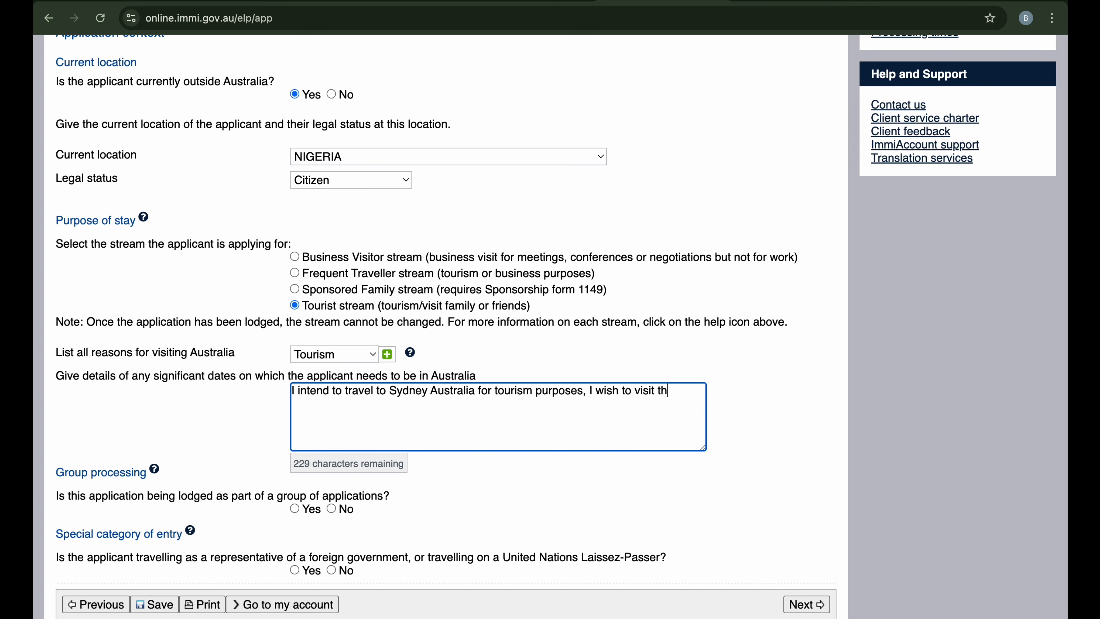
# - Finish the trip description (wildlife, kangaroos, Australian culture) and answer No to group processing
pyautogui.write('e wild li')
pyautogui.press('BackSpace')
pyautogui.press('BackSpace')
pyautogui.write('life, ')
pyautogui.write('see some kang')
pyautogui.write('ar')
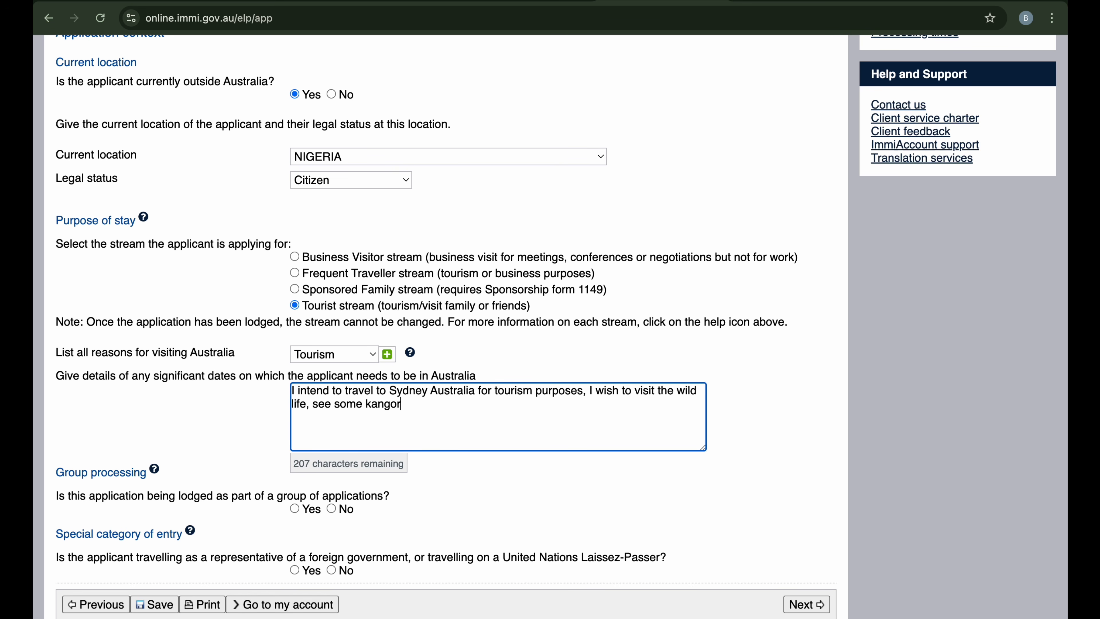
pyautogui.press('BackSpace')
pyautogui.press('BackSpace')
pyautogui.write('aroos for myself for t')
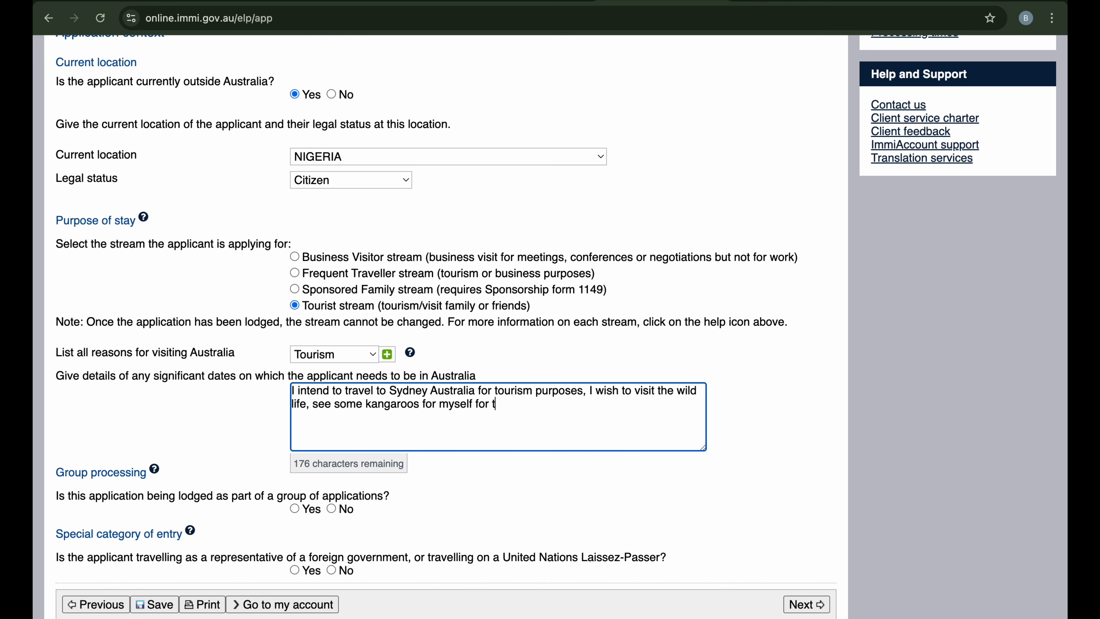
pyautogui.write('ime in my life, and a')
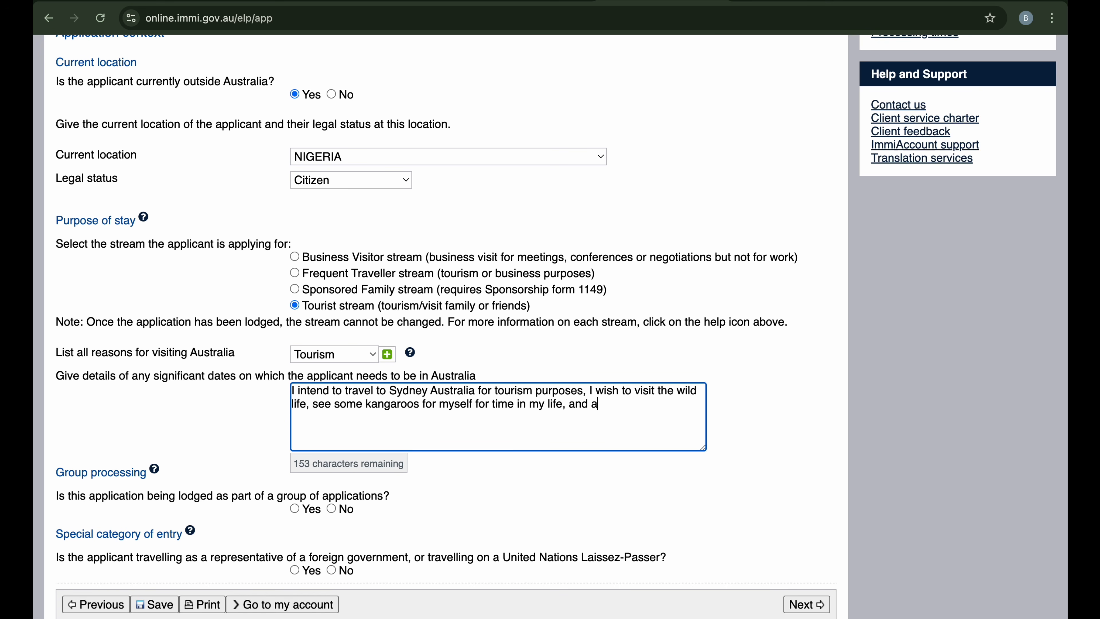
pyautogui.write('lso experience the Au')
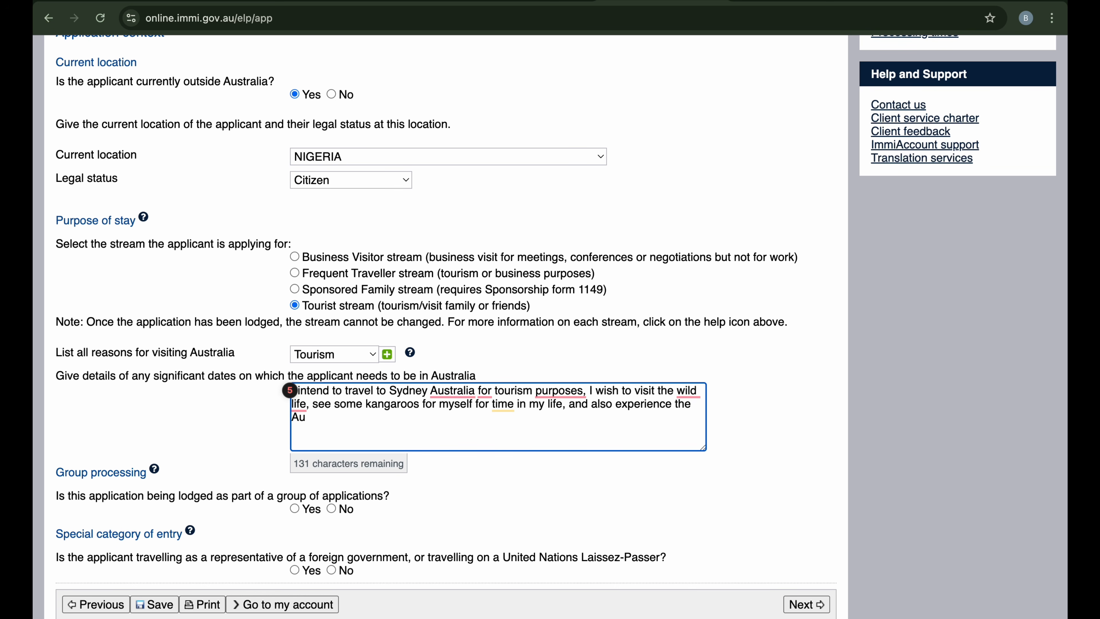
pyautogui.write('stralian culture.')
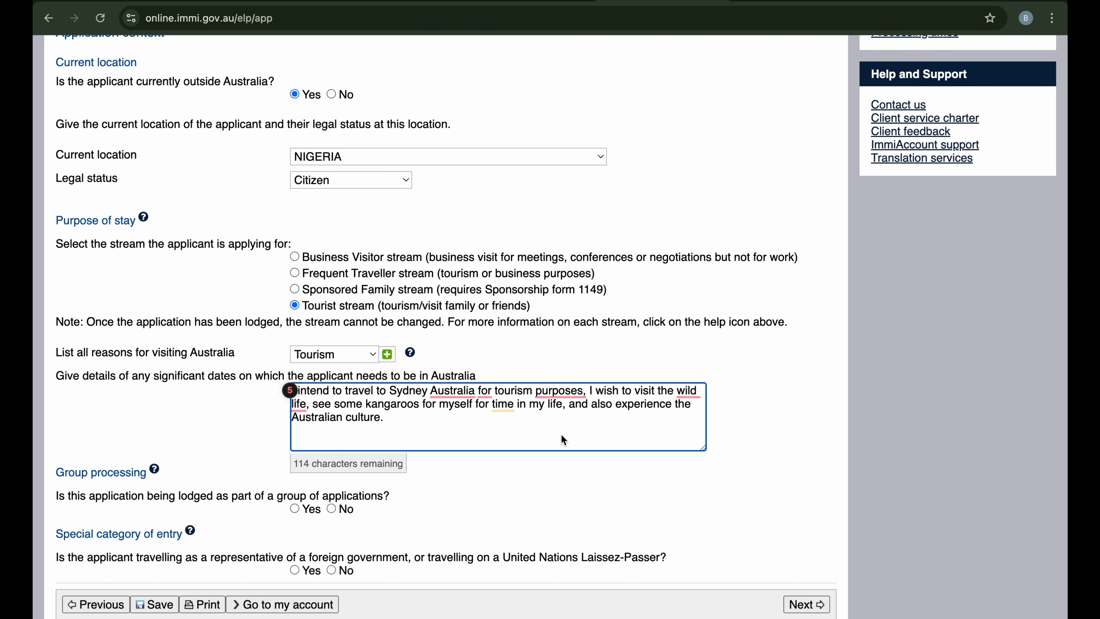
pyautogui.scroll(-3, 563, 440)
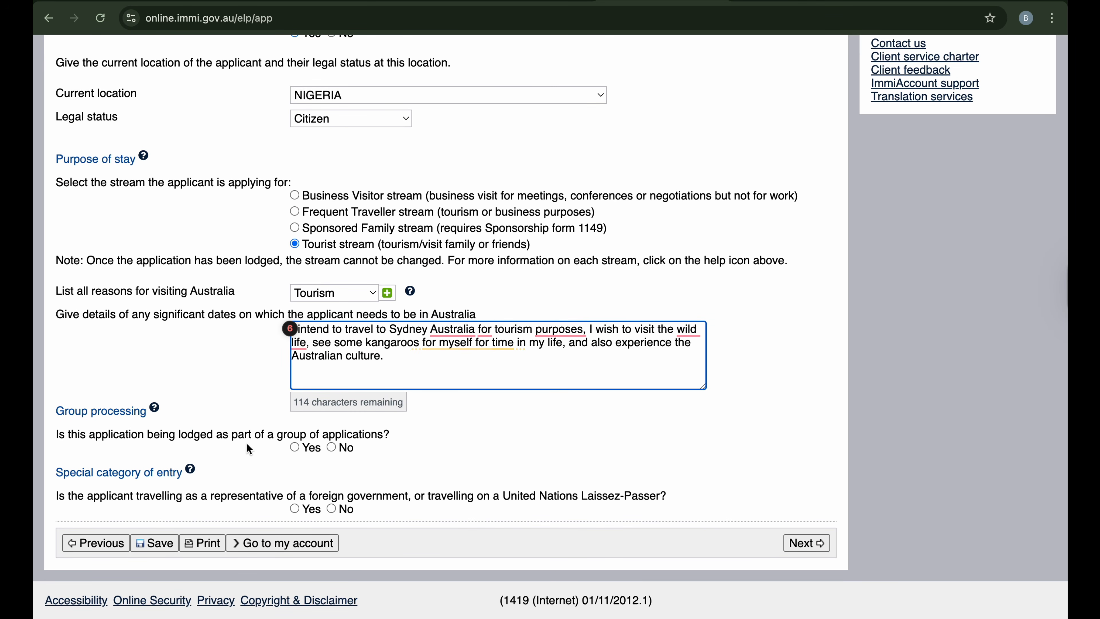
pyautogui.click(330, 446)
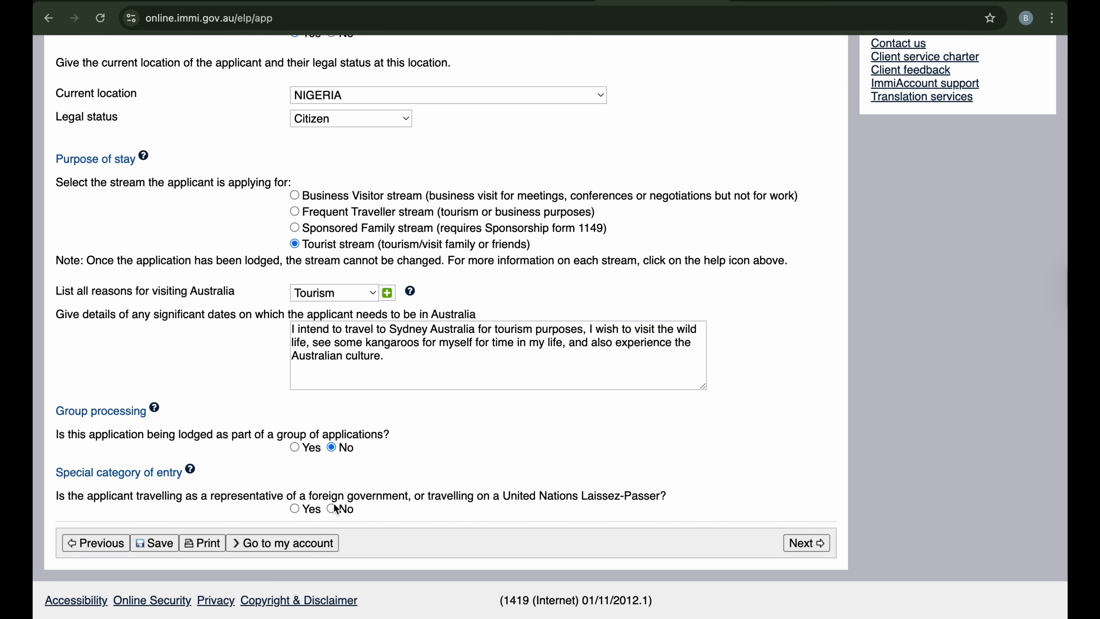
# - On page 3, enter the applicant's passport family and given names and set sex to Male
pyautogui.click(809, 545)
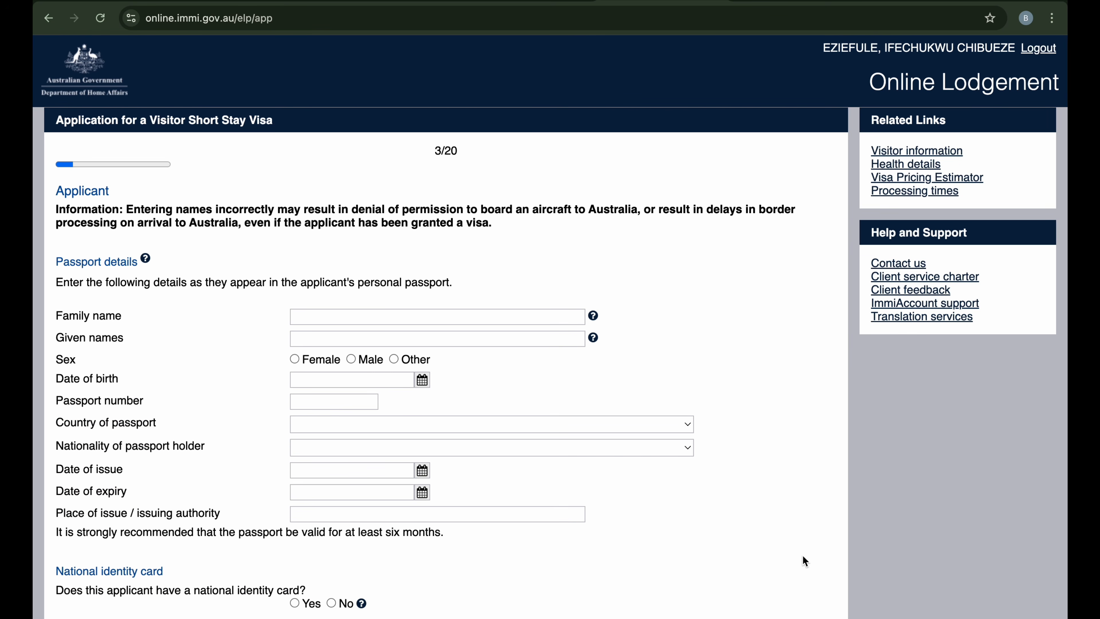
pyautogui.scroll(-2, 805, 561)
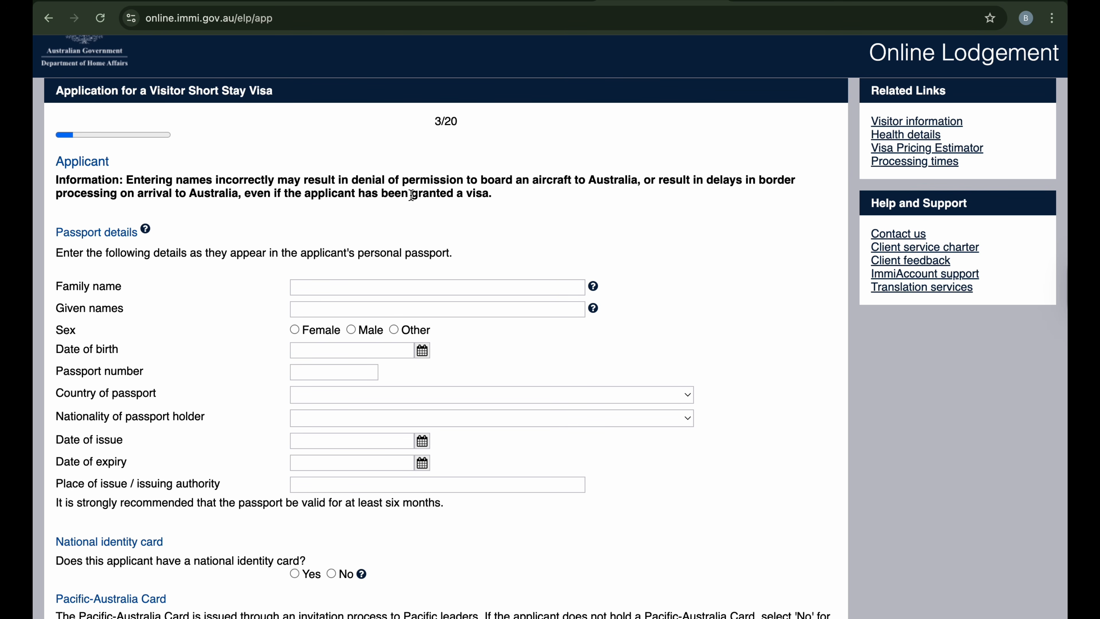
pyautogui.click(389, 282)
pyautogui.scroll(-1, 545, 241)
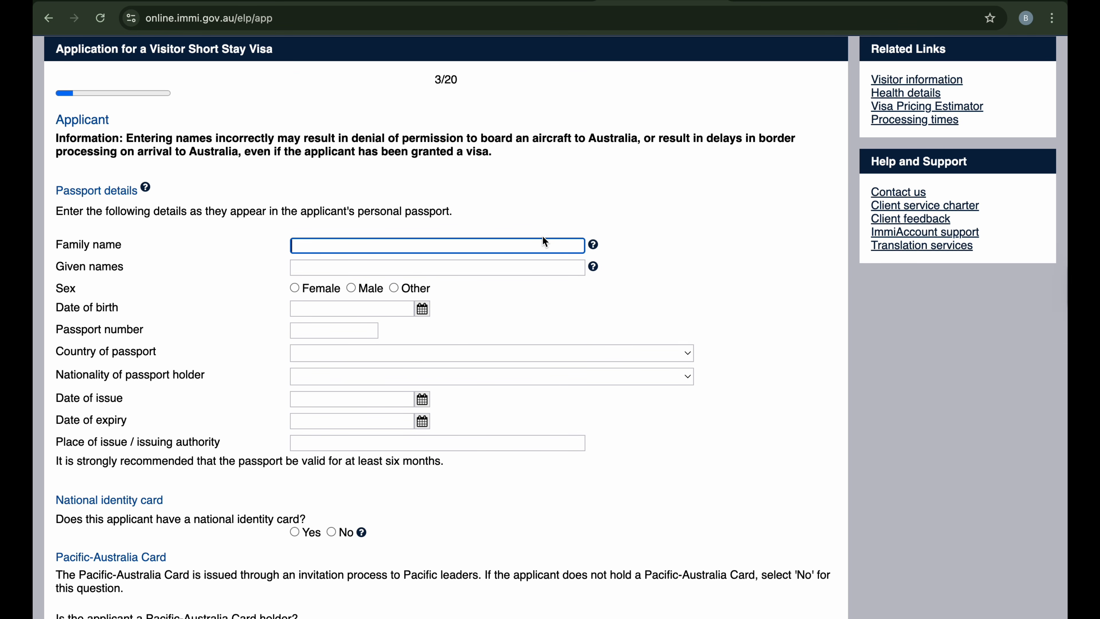
pyautogui.click(392, 273)
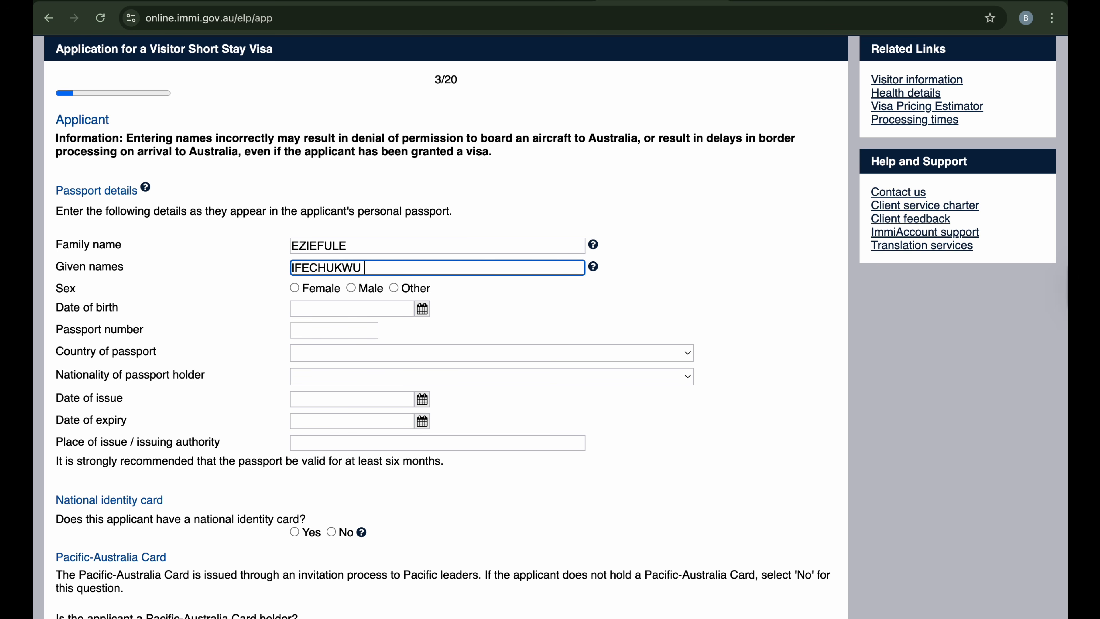
pyautogui.click(352, 289)
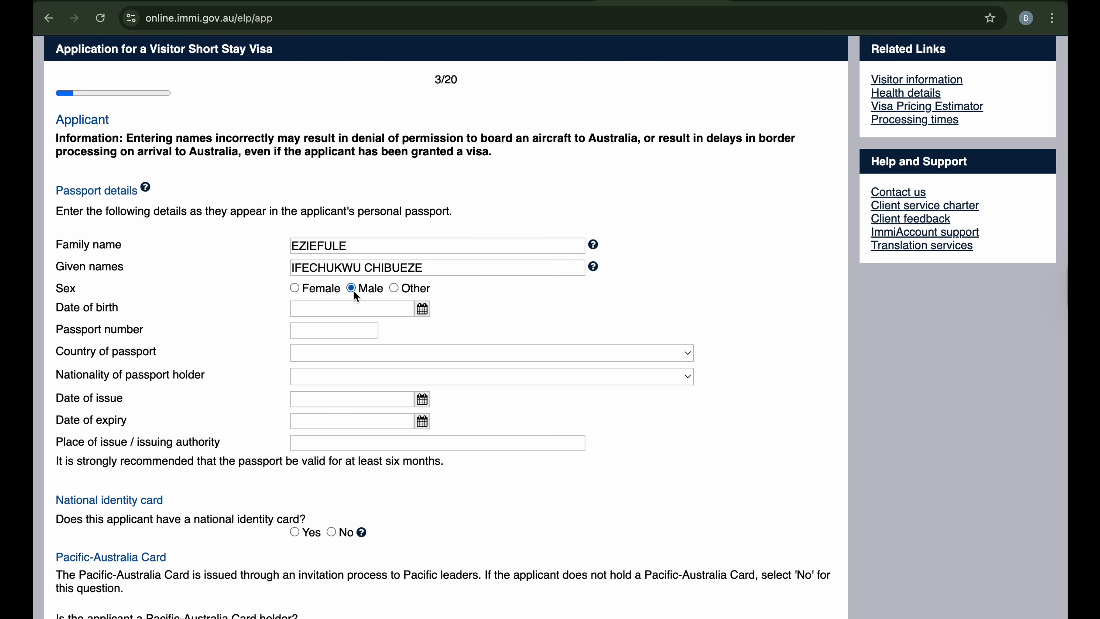
# - Pick the applicant's date of birth in the calendar
pyautogui.click(423, 311)
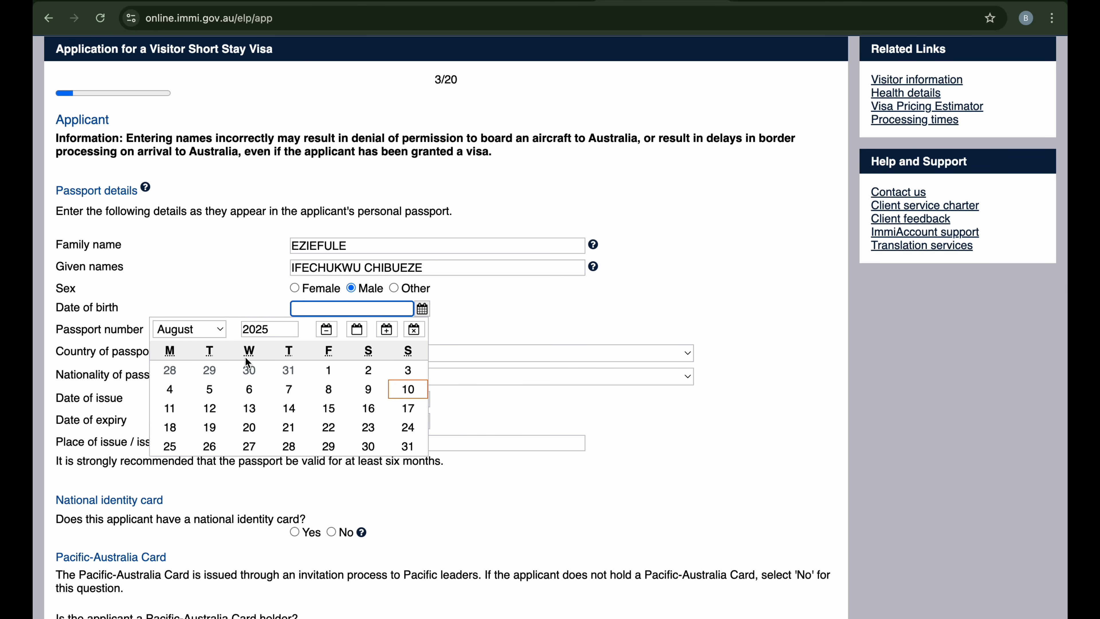
pyautogui.click(266, 333)
pyautogui.press('Delete')
pyautogui.press('BackSpace')
pyautogui.press('BackSpace')
pyautogui.press('BackSpace')
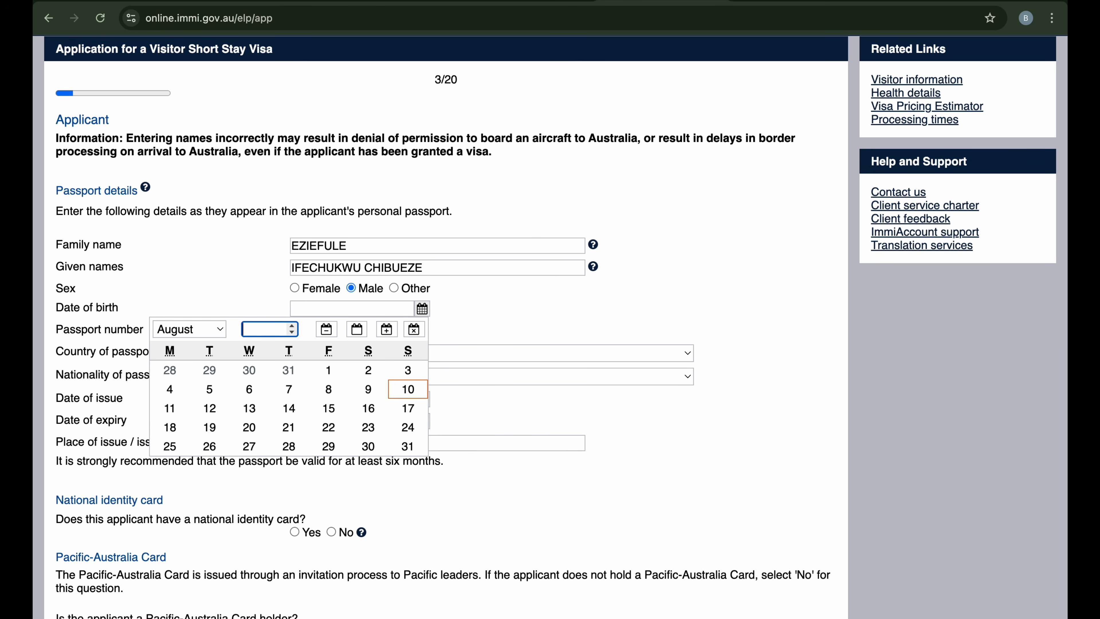
pyautogui.write('1998')
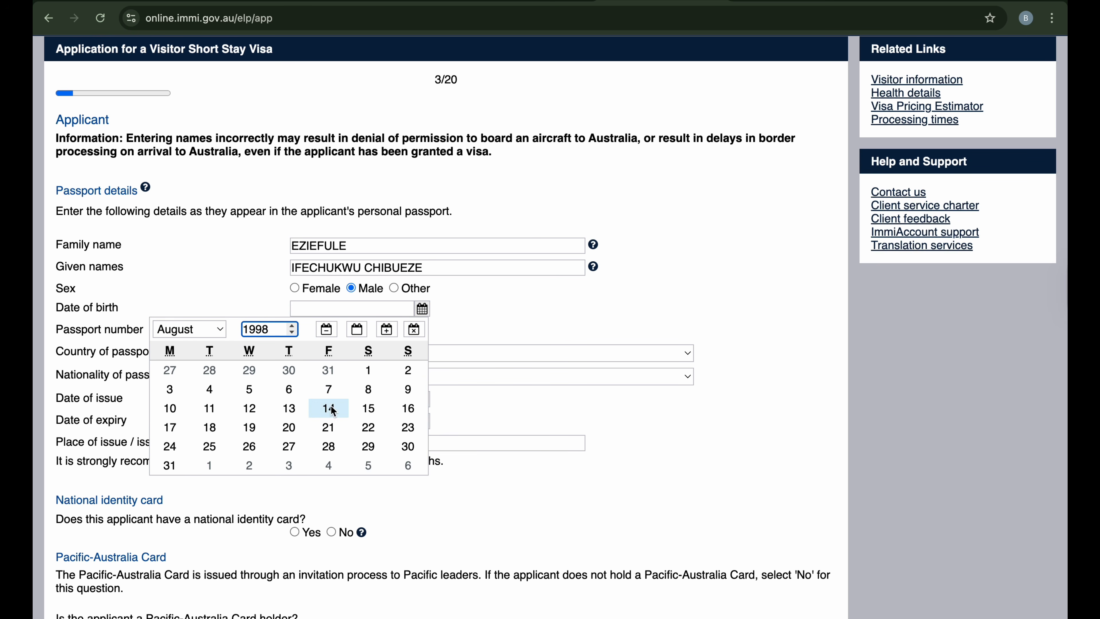
pyautogui.click(368, 447)
# - Enter the passport number and set passport country and nationality to NIGERIA - NGA
pyautogui.click(316, 330)
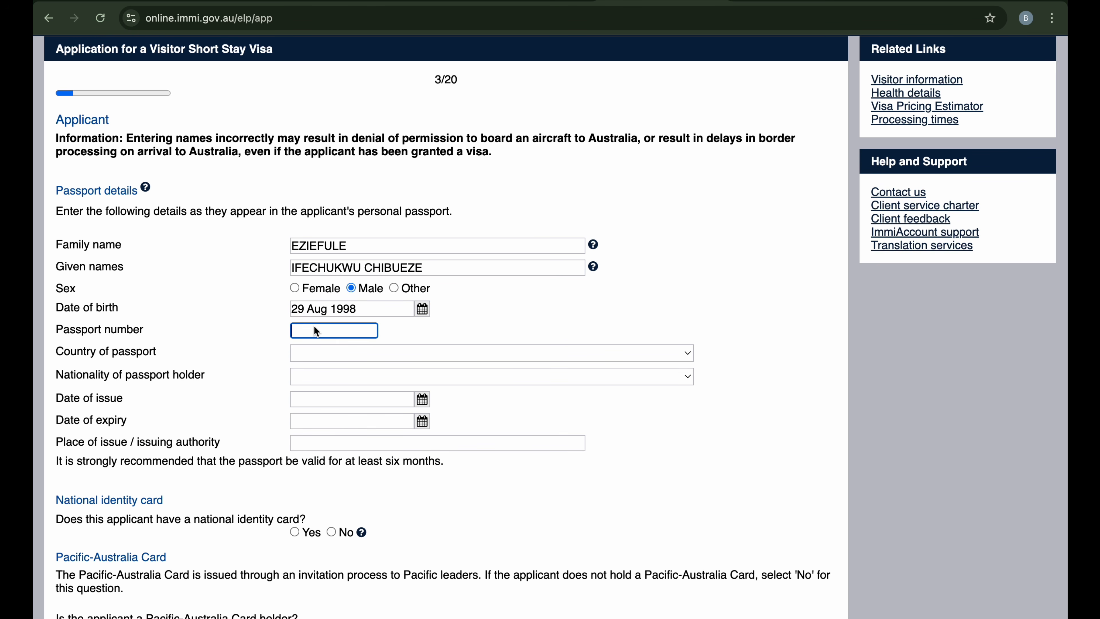
pyautogui.write('A012345678')
pyautogui.click(363, 369)
pyautogui.click(363, 355)
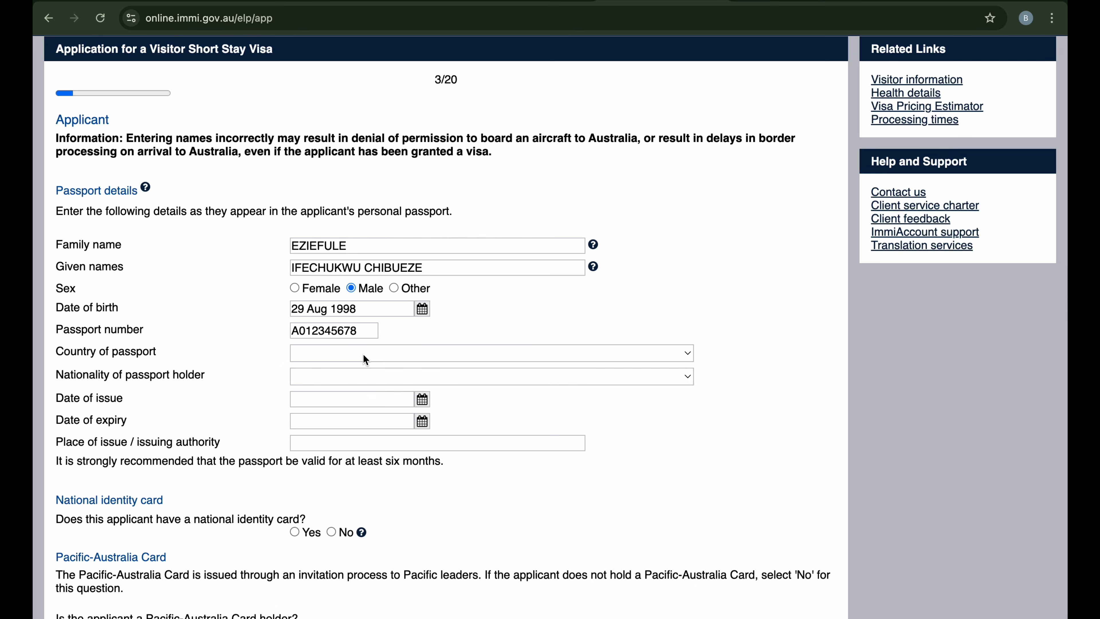
pyautogui.click(363, 355)
pyautogui.write('nigeria')
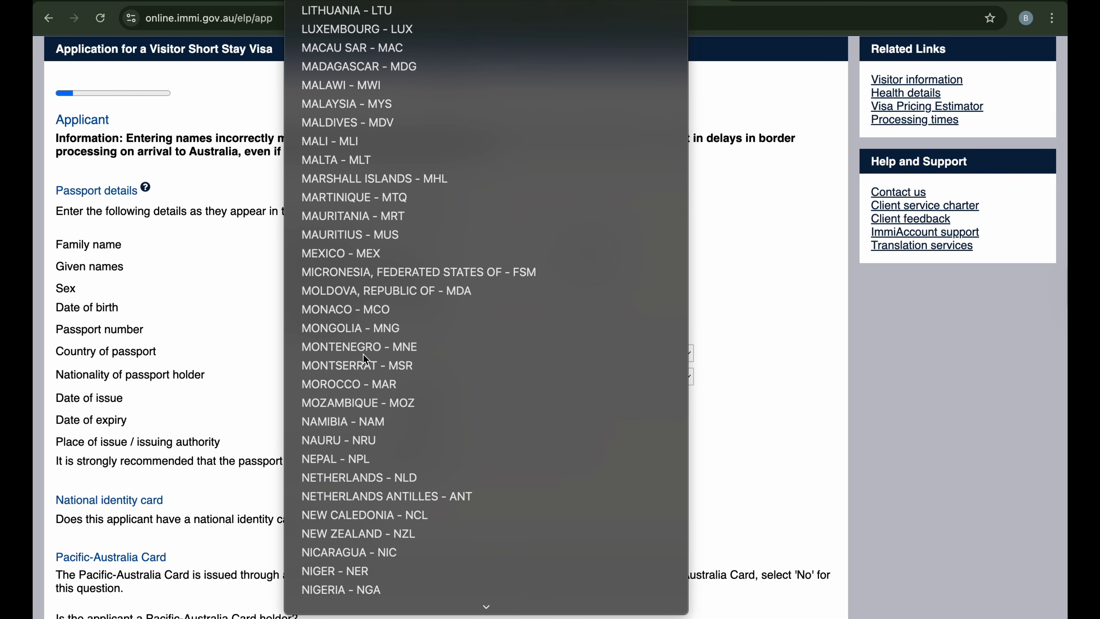
pyautogui.press('Return')
pyautogui.scroll(-2, 512, 421)
pyautogui.click(385, 338)
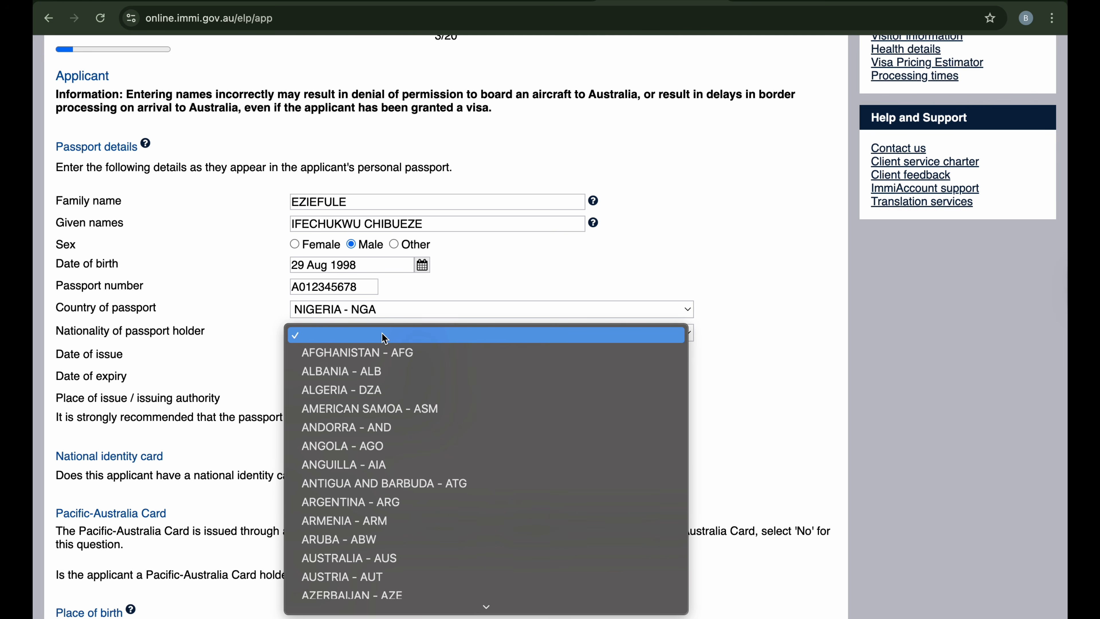
pyautogui.write('nigeria')
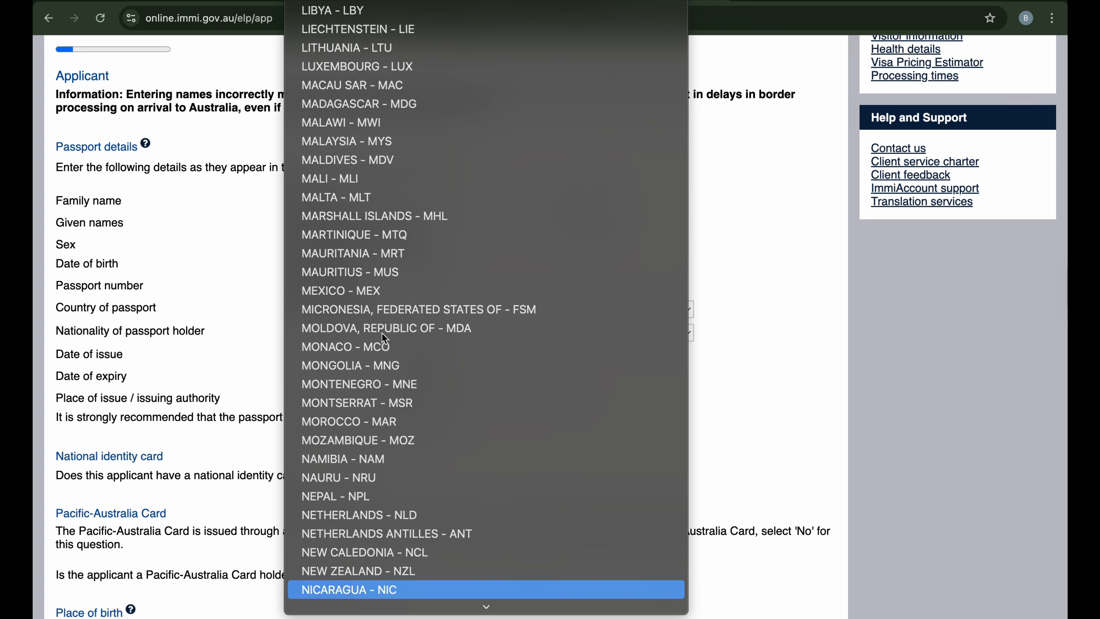
pyautogui.press('Return')
pyautogui.scroll(-1, 436, 419)
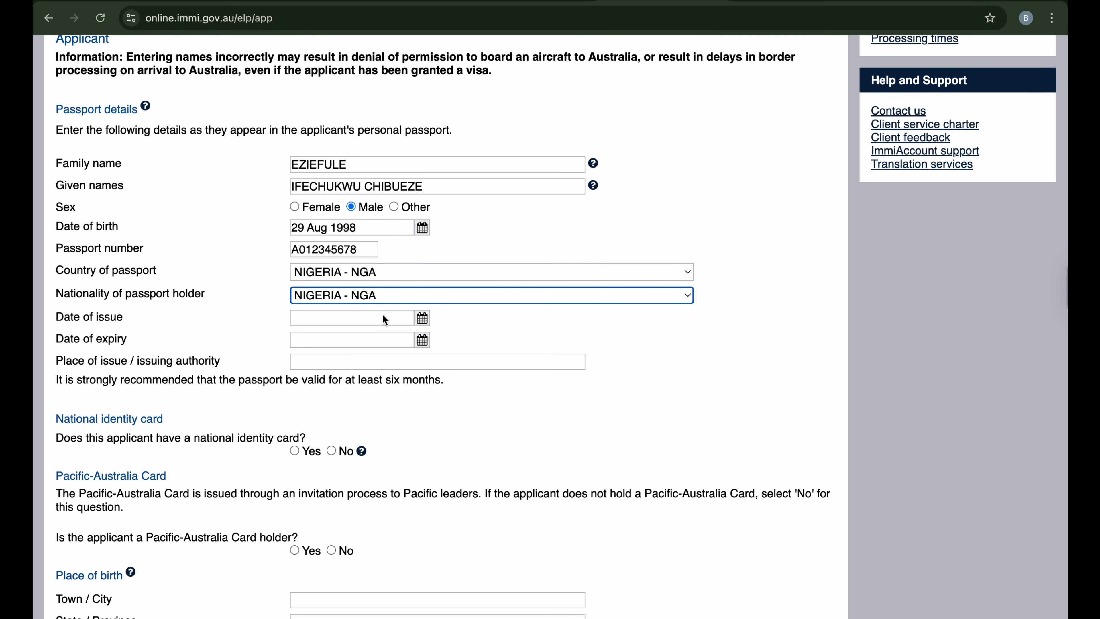
# - Set the passport issue date to 03 Jan 2025 and expiry to 02 Jan 2035
pyautogui.click(422, 319)
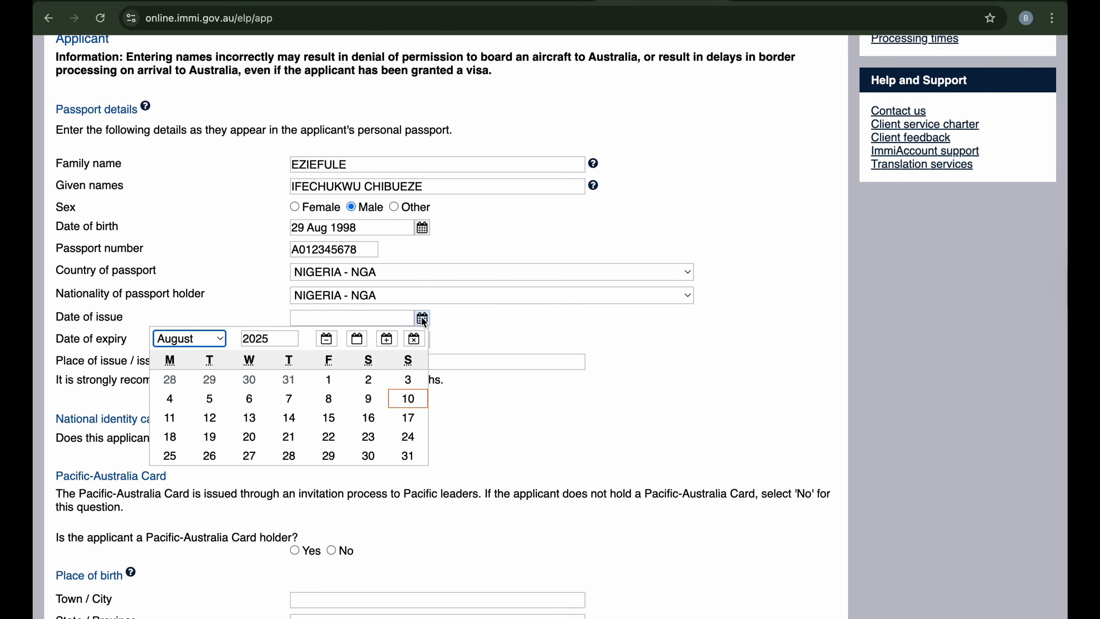
pyautogui.click(203, 344)
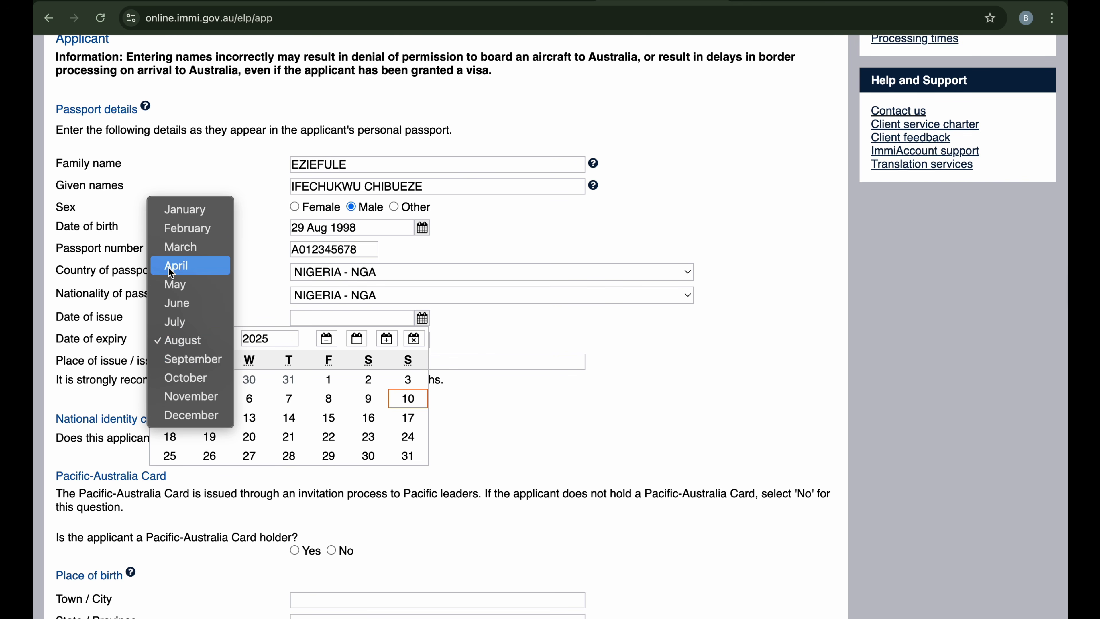
pyautogui.click(184, 211)
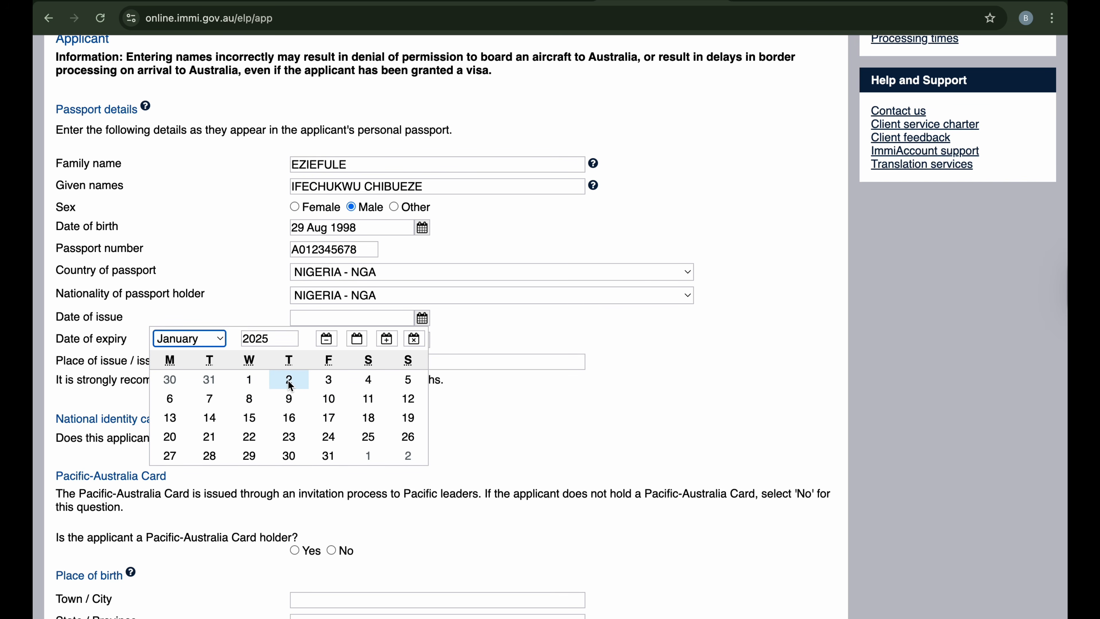
pyautogui.click(326, 381)
pyautogui.click(420, 341)
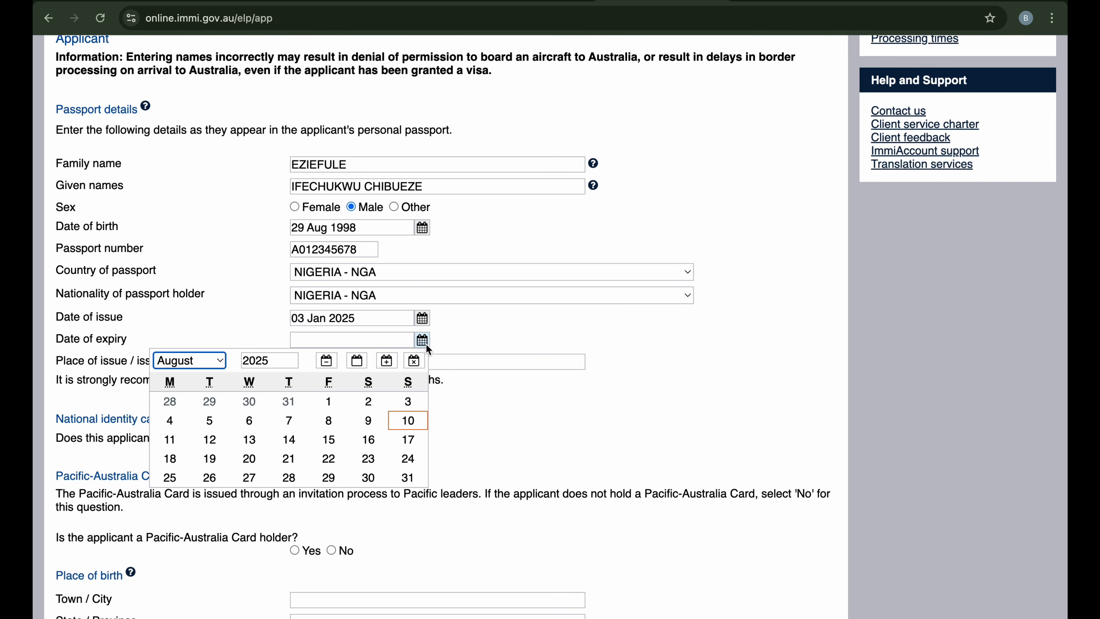
pyautogui.click(275, 363)
pyautogui.press('BackSpace')
pyautogui.press('BackSpace')
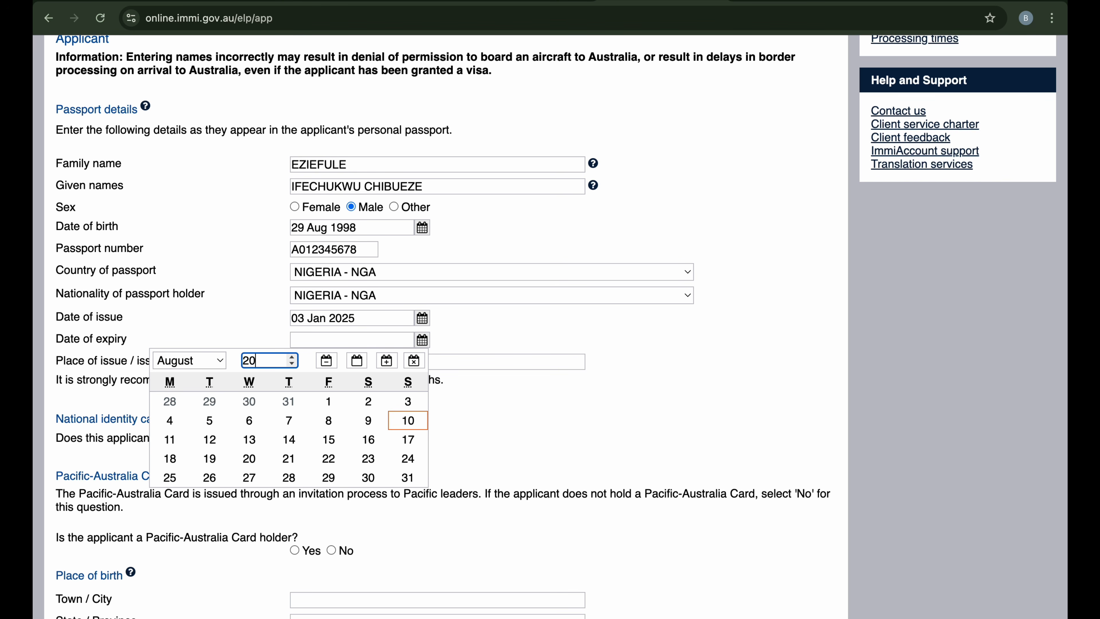
pyautogui.write('35')
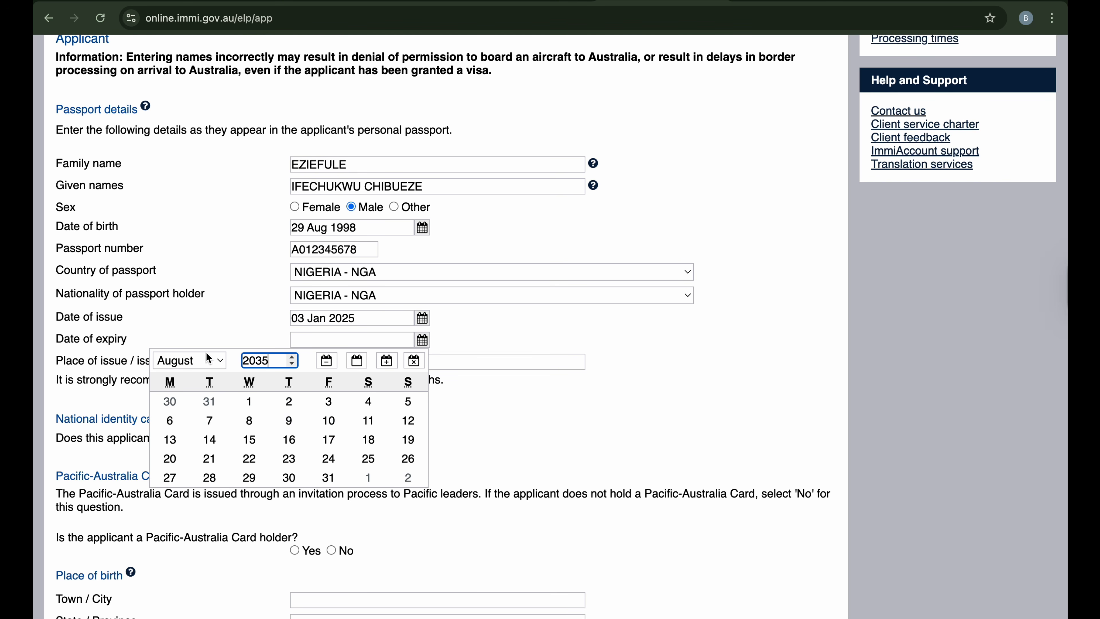
pyautogui.click(210, 367)
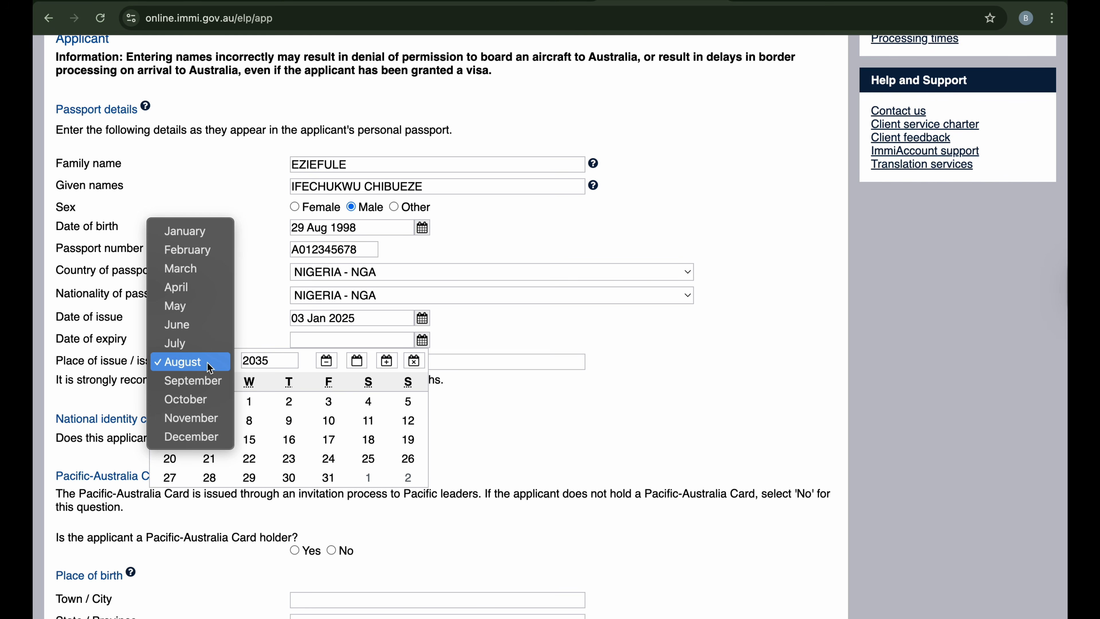
pyautogui.click(203, 234)
pyautogui.click(210, 401)
# - Enter NIGERIA as place of issue, answer Yes to national identity card, and add one
pyautogui.scroll(-2, 495, 378)
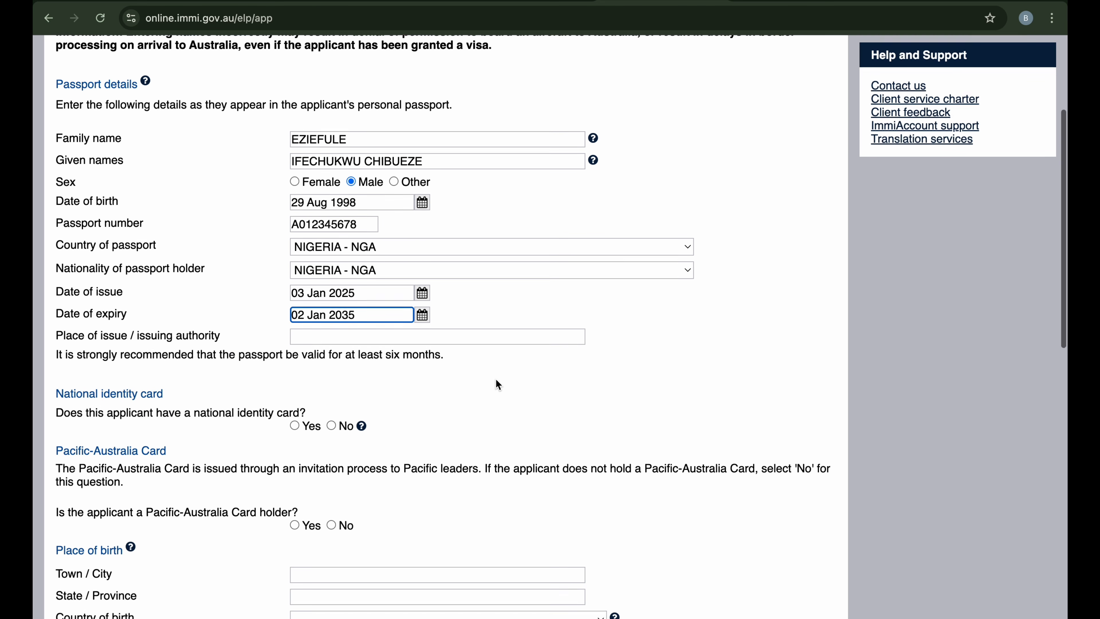
pyautogui.click(346, 314)
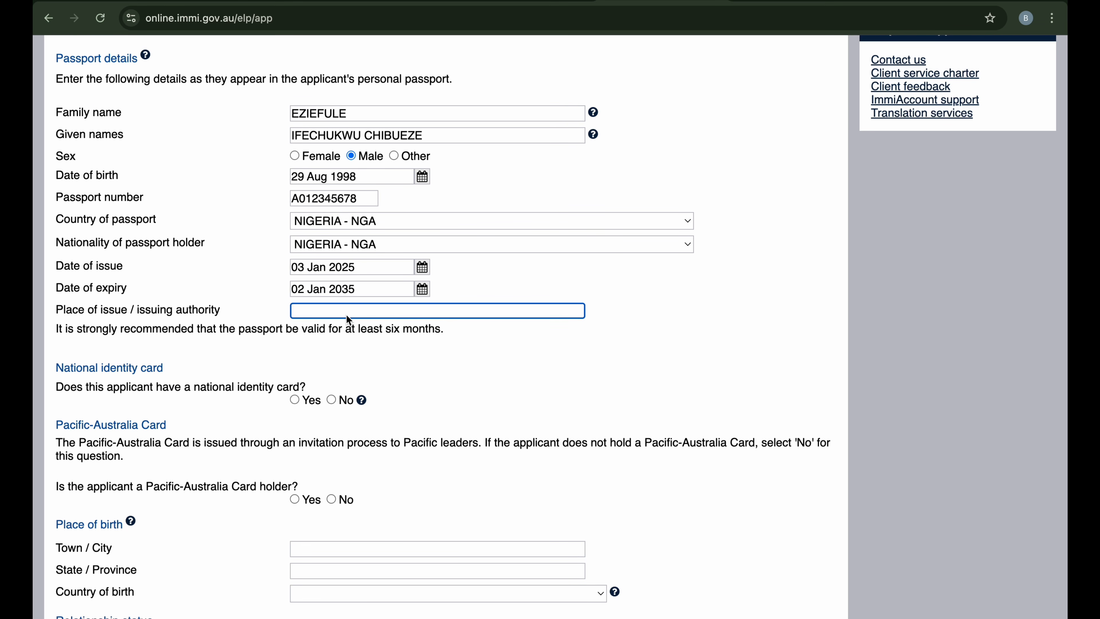
pyautogui.write('NIGERIA')
pyautogui.scroll(-5, 455, 381)
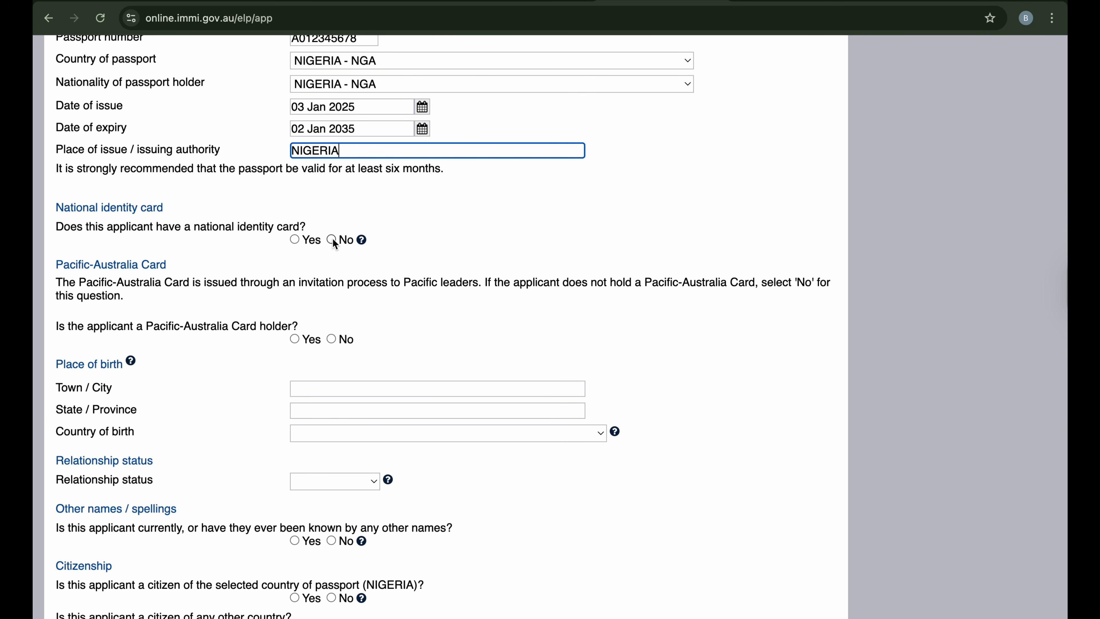
pyautogui.click(298, 240)
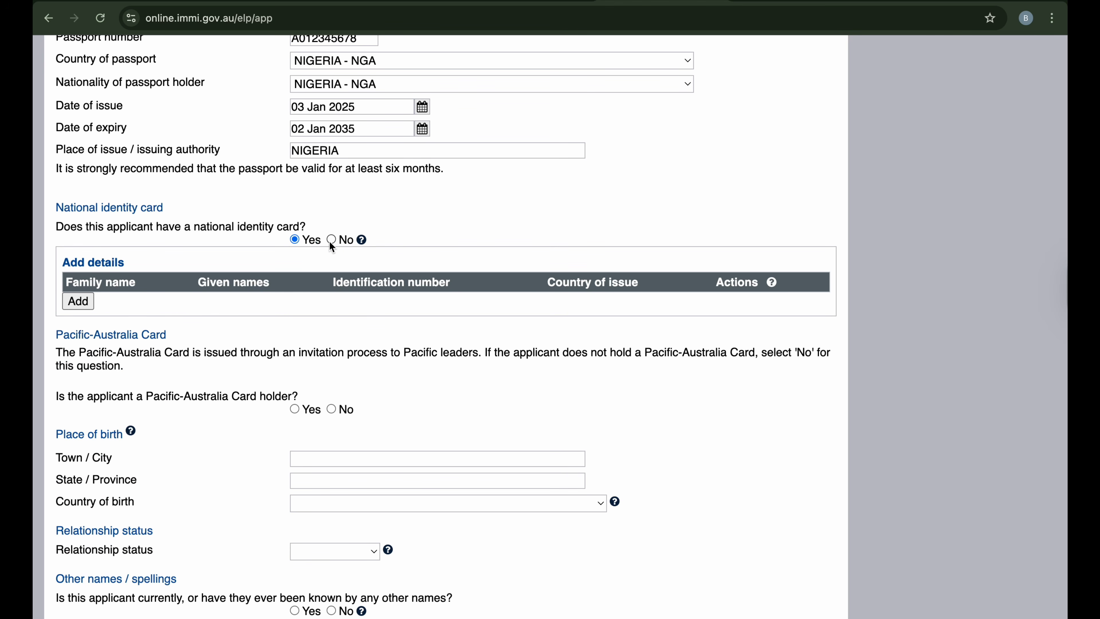
pyautogui.click(79, 301)
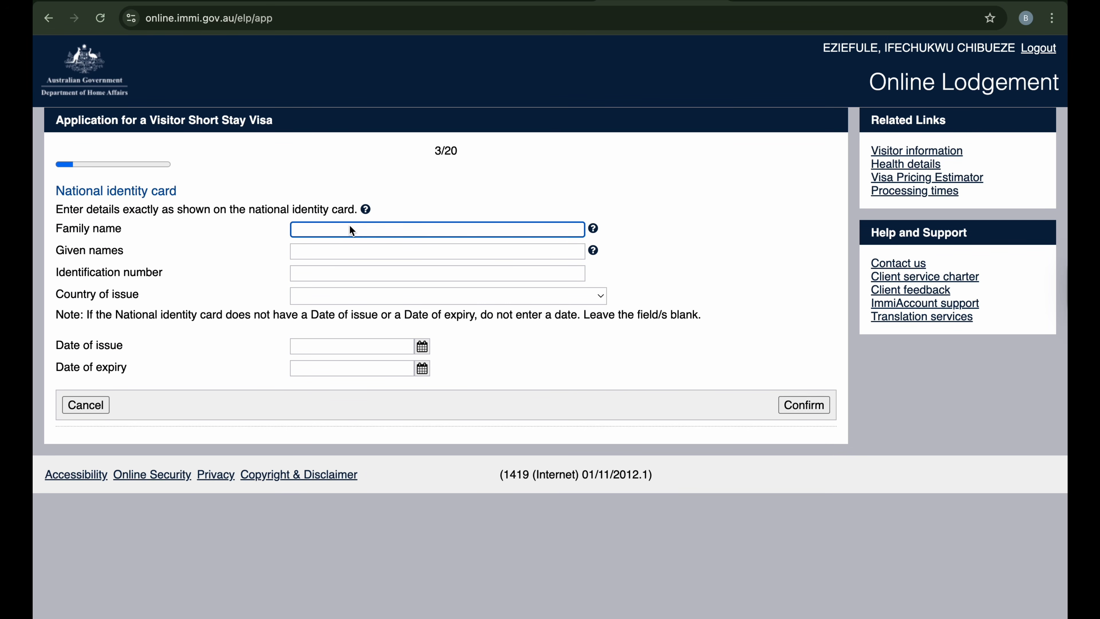
# - Fill in the identity card's family name, given names and identification number
pyautogui.press('Tab')
pyautogui.click(438, 256)
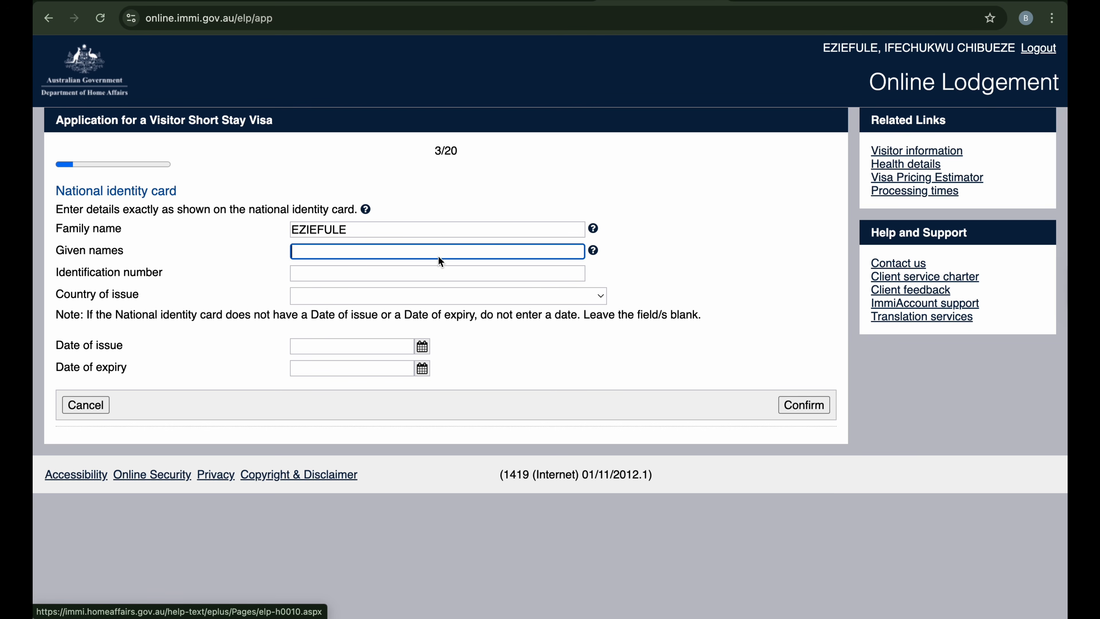
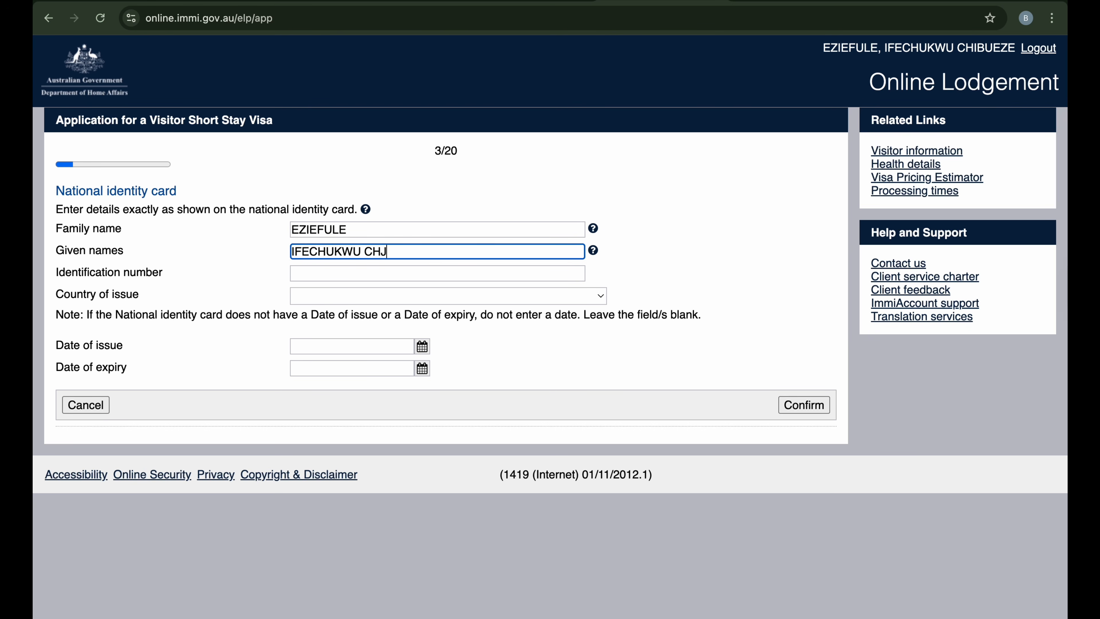
pyautogui.click(463, 273)
pyautogui.write('1111')
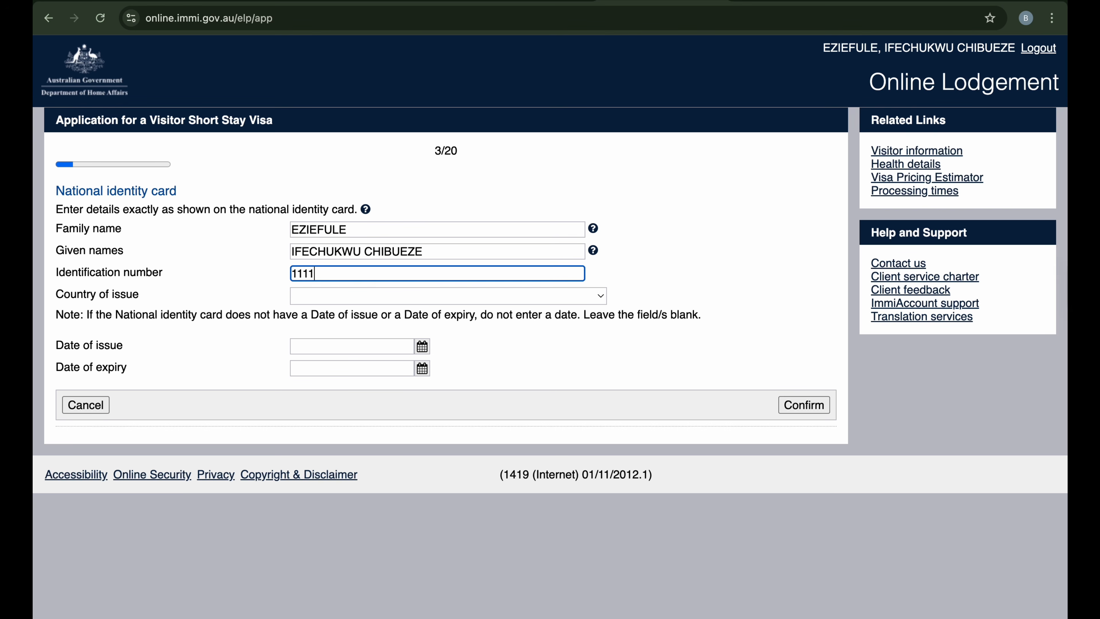
pyautogui.write('22223333')
# - Set the card's country of issue to NIGERIA and issue date to 03 Jan 2025
pyautogui.click(441, 297)
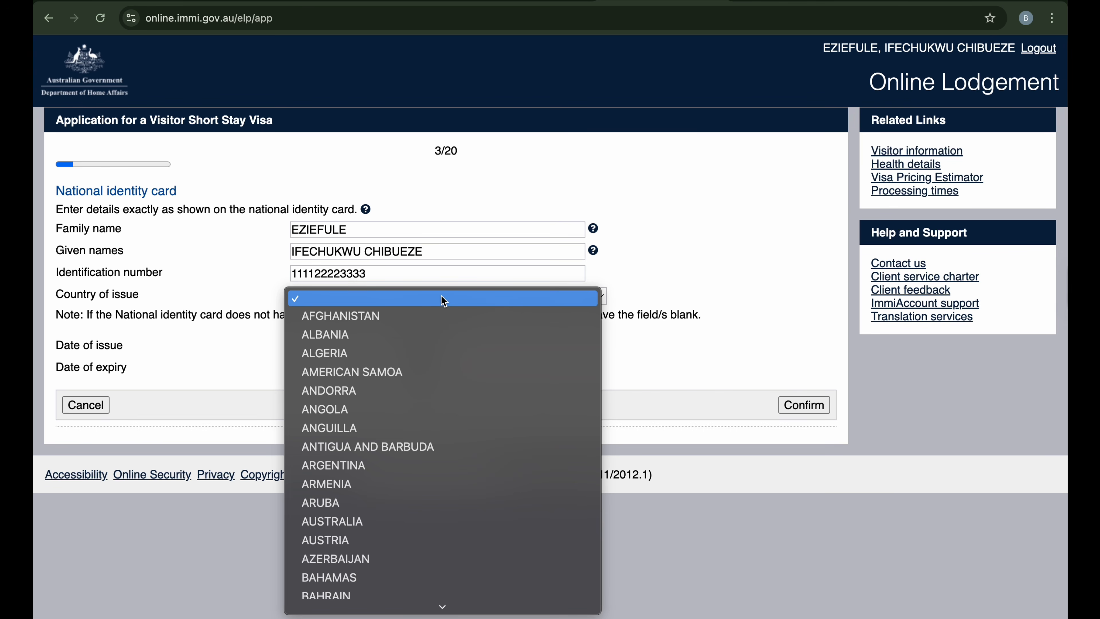
pyautogui.write('nigeria')
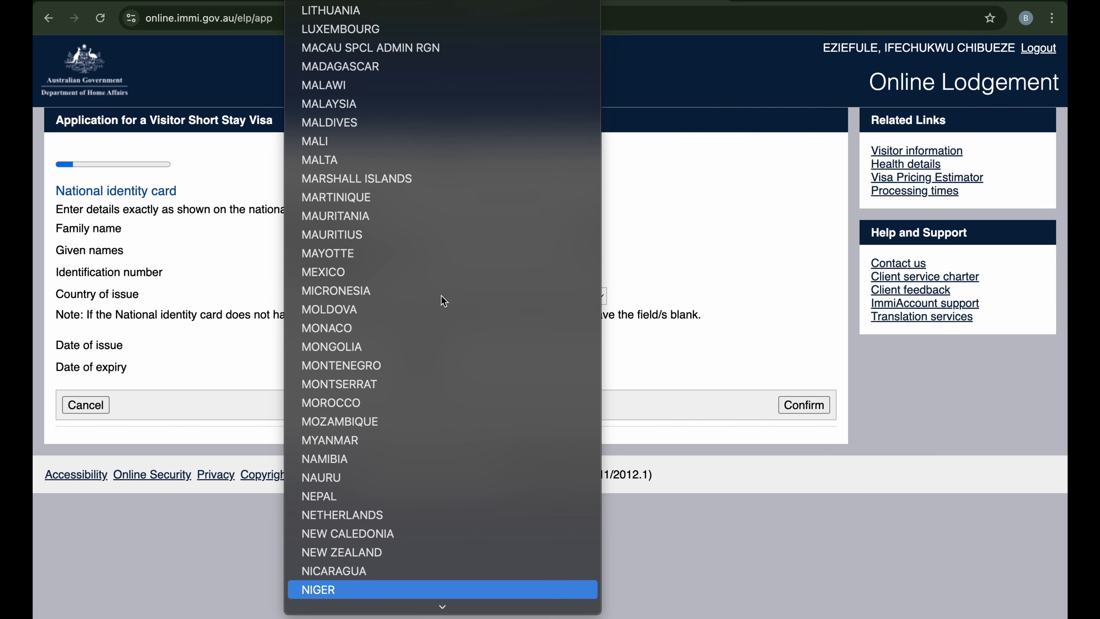
pyautogui.press('Return')
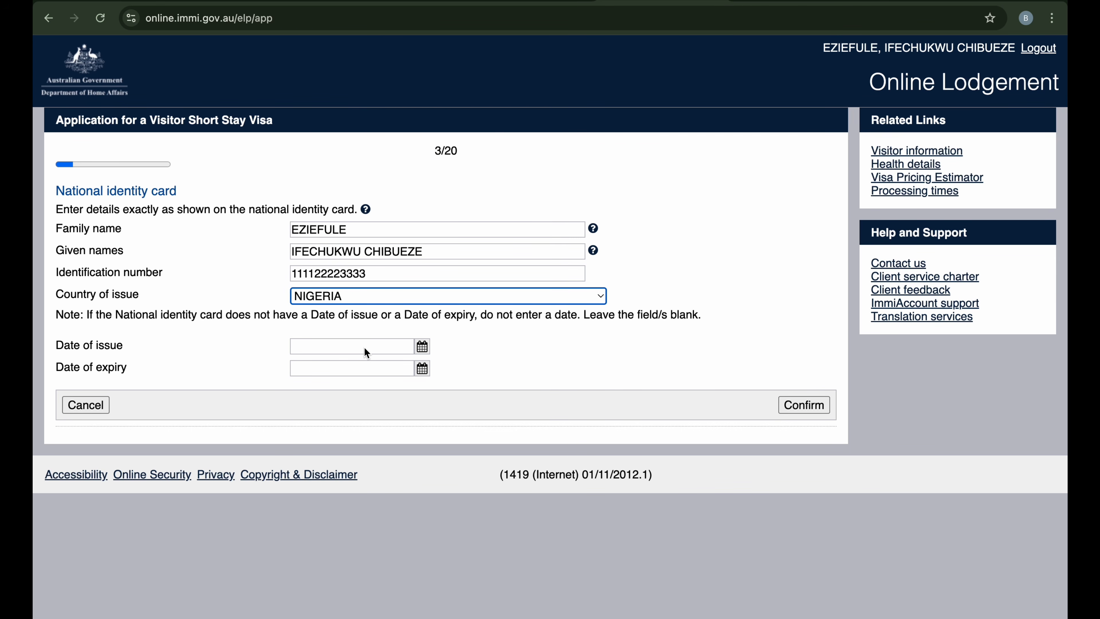
pyautogui.click(427, 345)
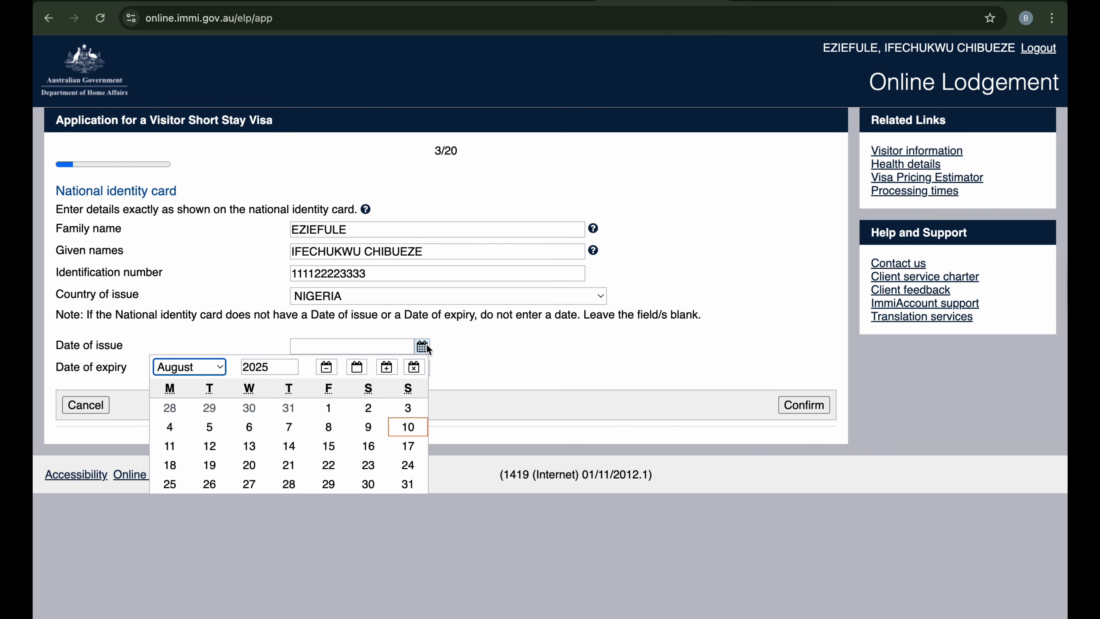
pyautogui.click(220, 371)
pyautogui.click(189, 239)
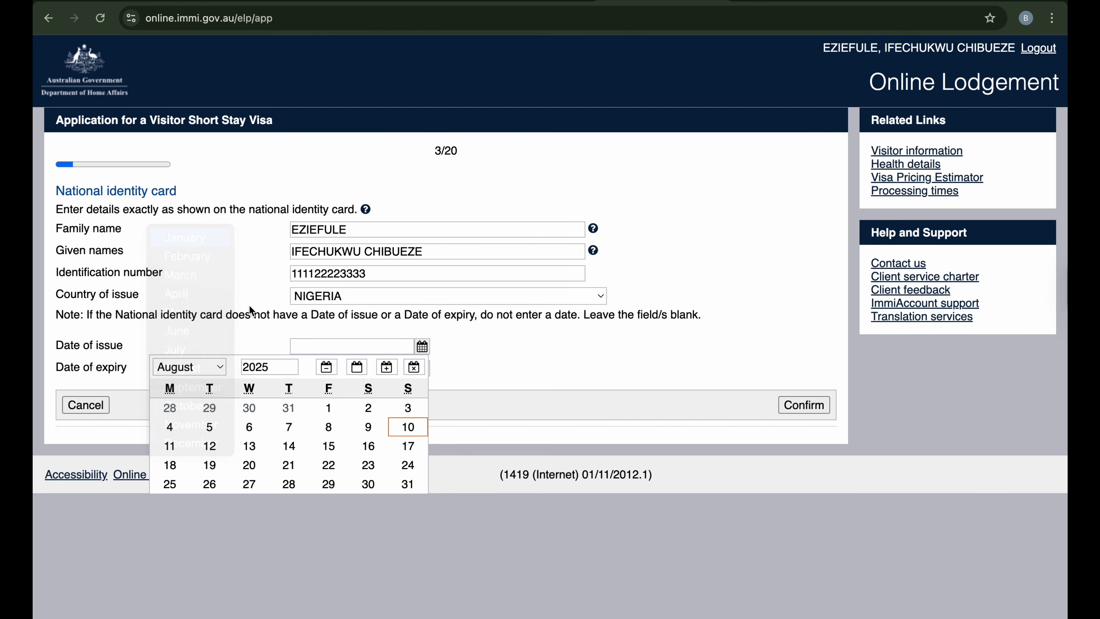
pyautogui.click(272, 367)
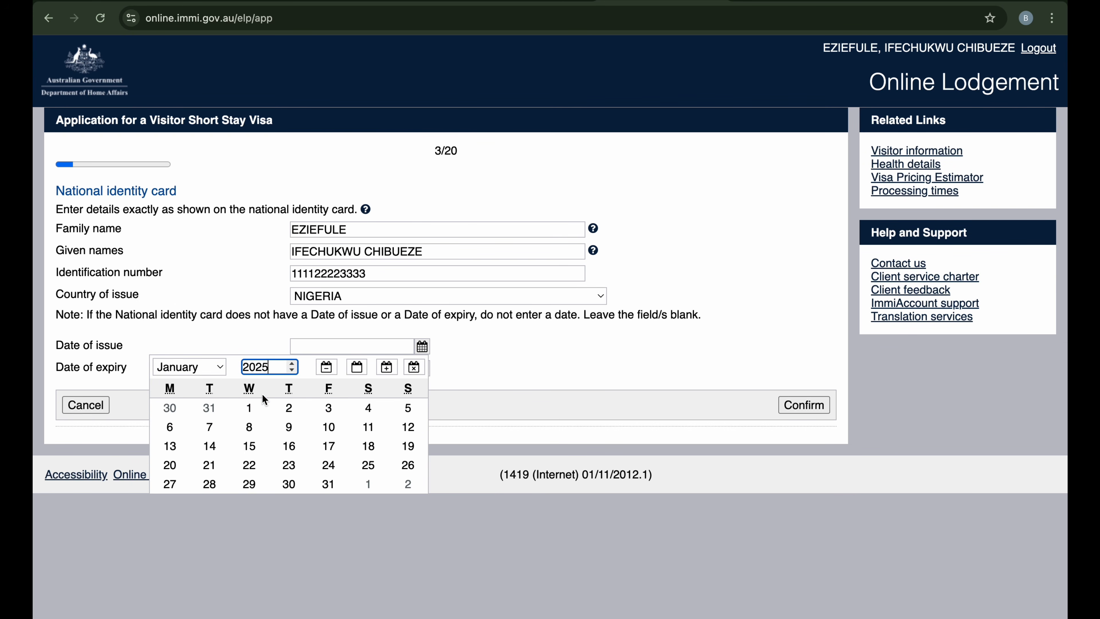
pyautogui.click(328, 407)
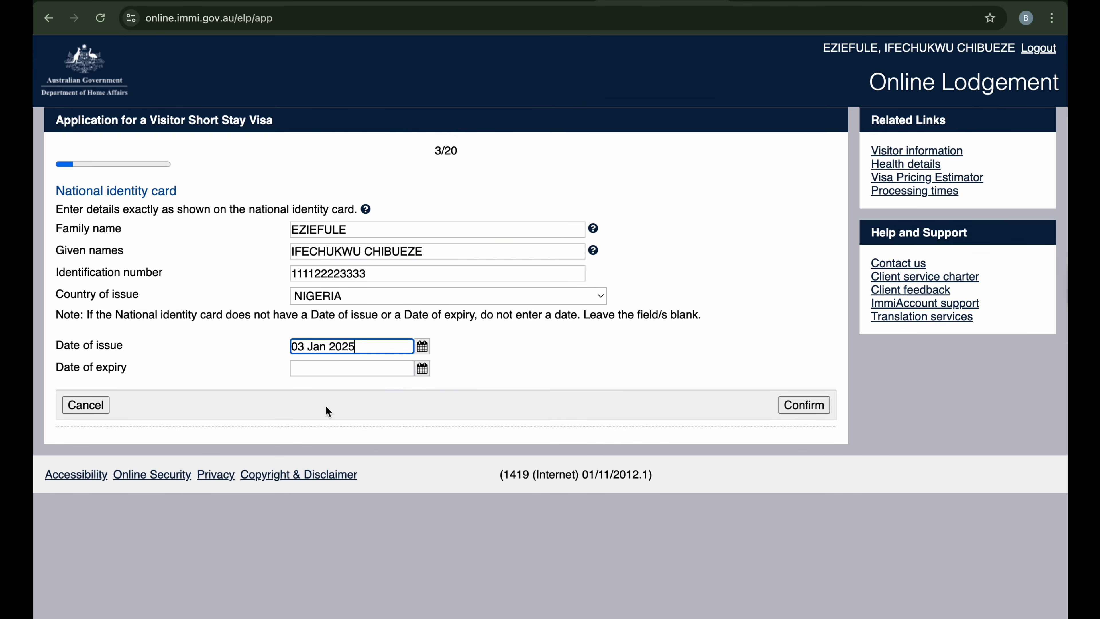
# - Set the card's expiry date to 02 Jan 2035 and confirm the entry
pyautogui.click(379, 367)
pyautogui.click(423, 368)
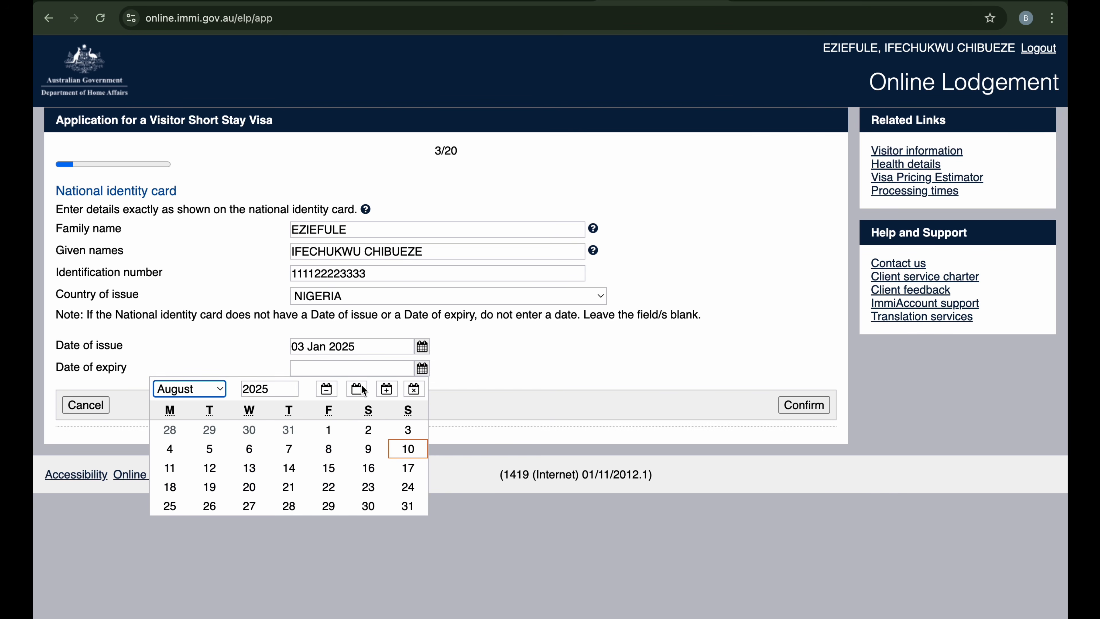
pyautogui.click(259, 390)
pyautogui.press('BackSpace')
pyautogui.write('3')
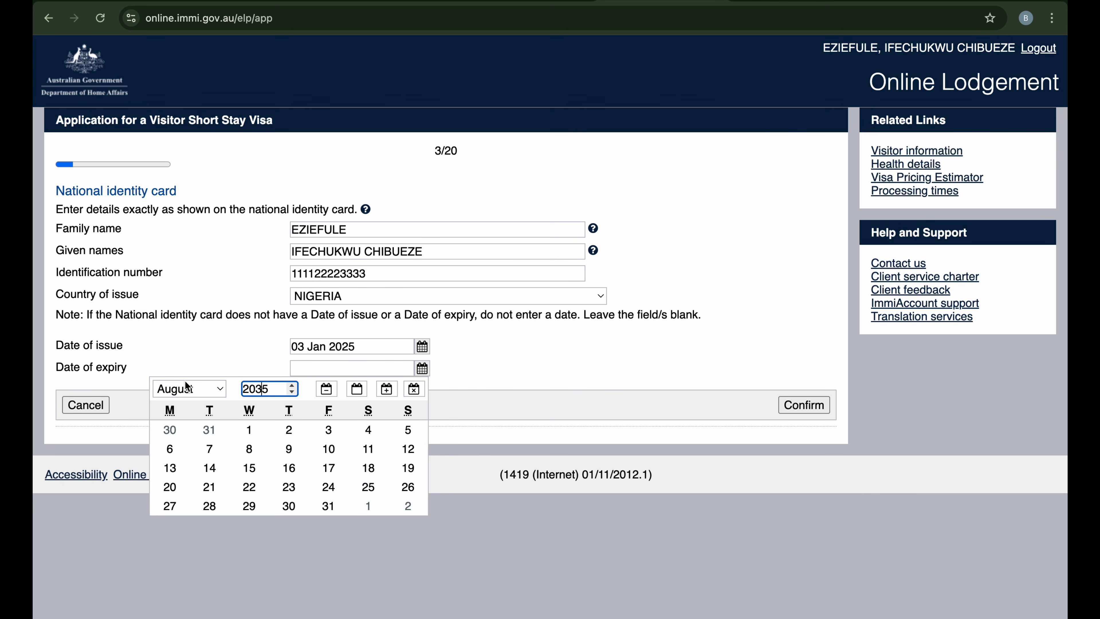
pyautogui.click(187, 388)
pyautogui.click(191, 261)
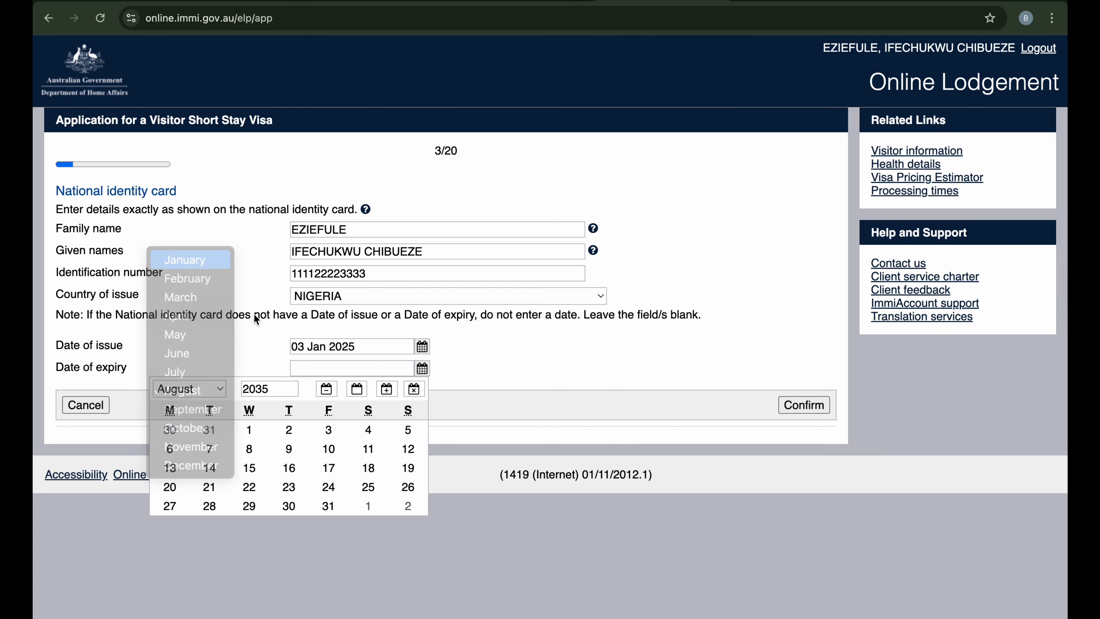
pyautogui.click(209, 430)
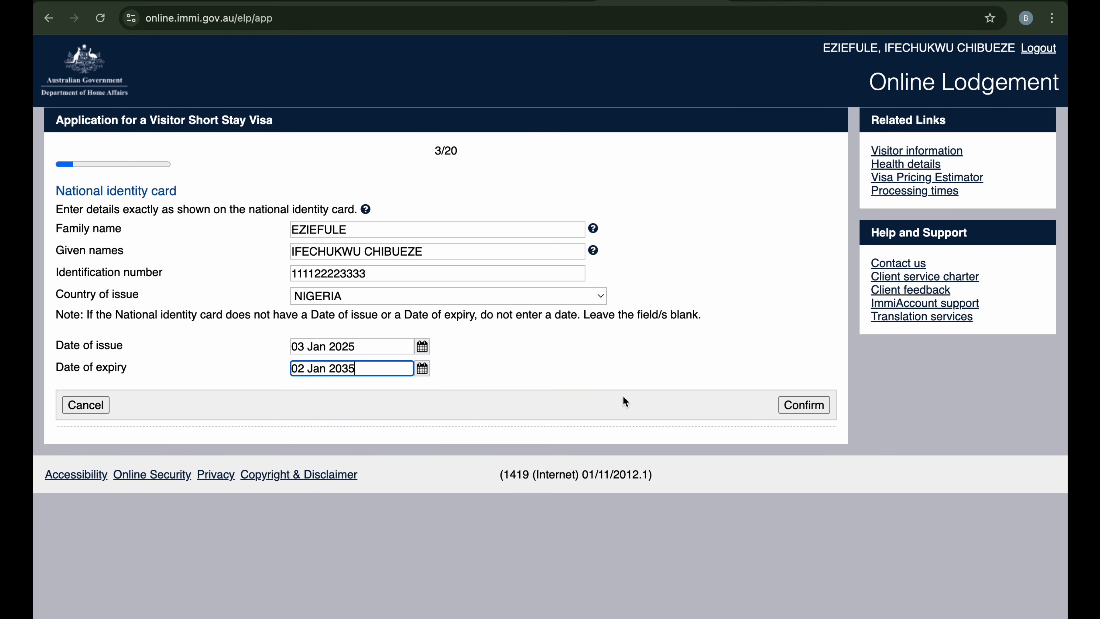
pyautogui.click(804, 411)
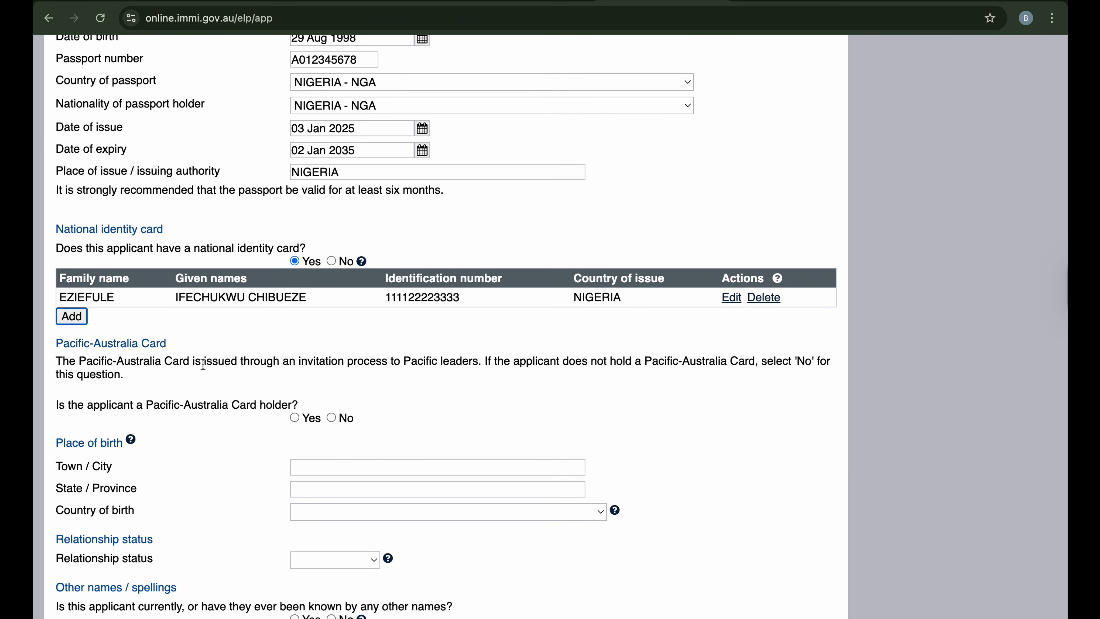
# - Enter the place of birth as town LAGOS, state LAGOS, country NIGERIA
pyautogui.scroll(-5, 204, 366)
pyautogui.scroll(-1, 202, 368)
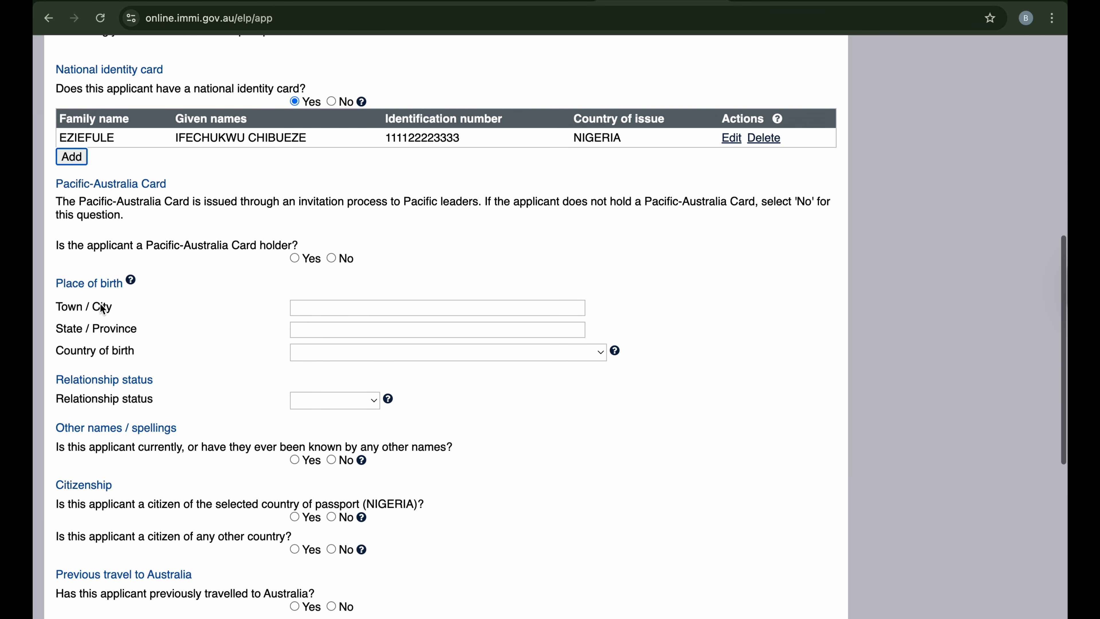
pyautogui.click(338, 309)
pyautogui.write('LAGOS')
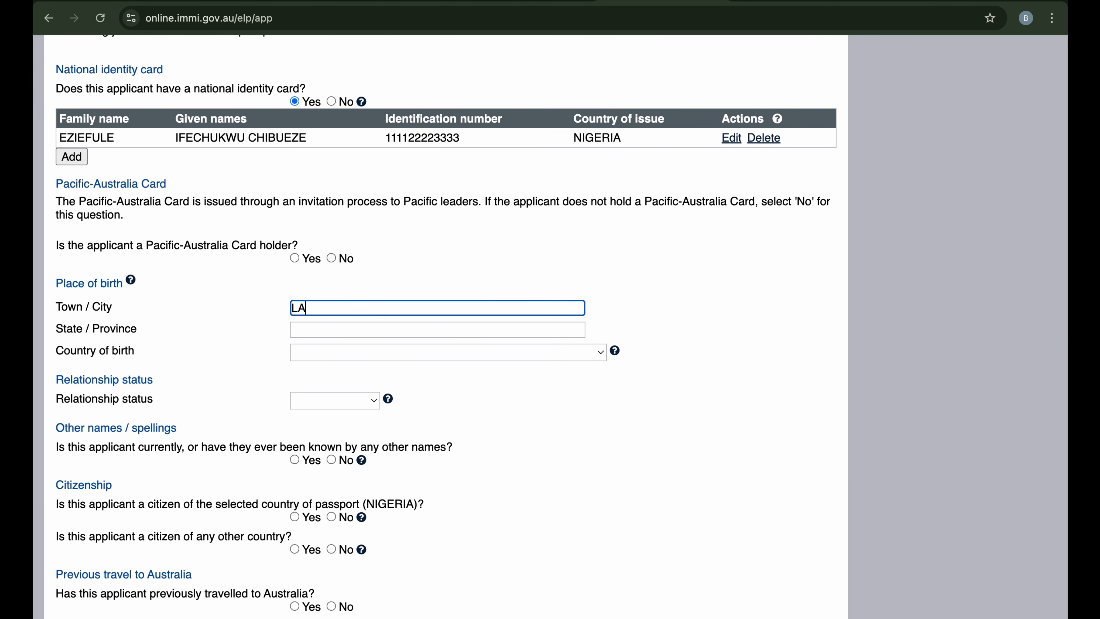
pyautogui.click(348, 333)
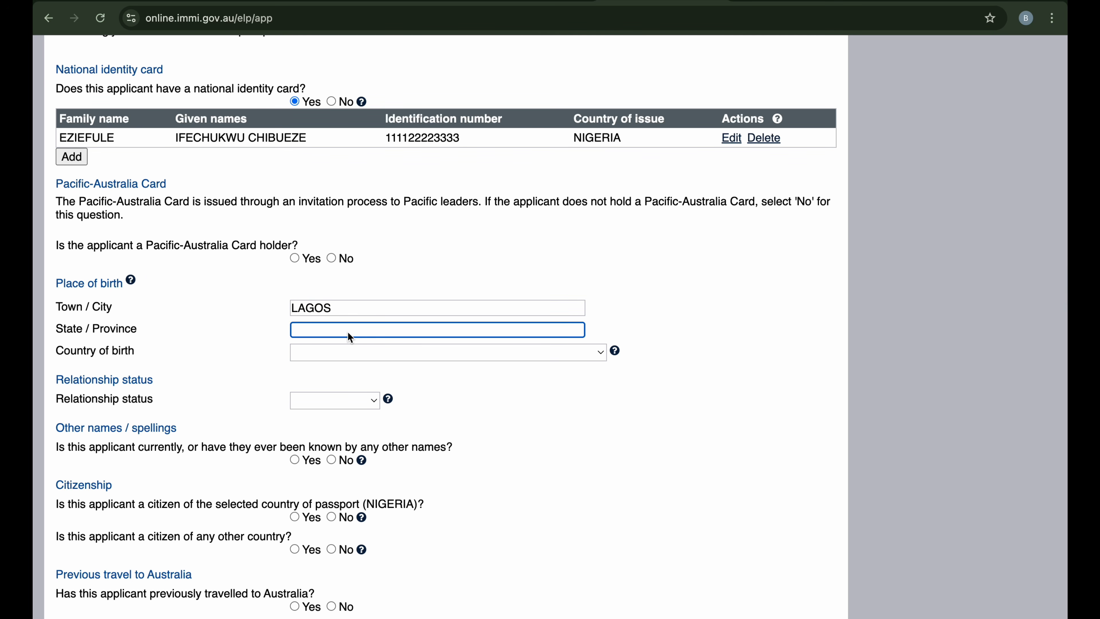
pyautogui.write('LAGOS')
pyautogui.click(354, 354)
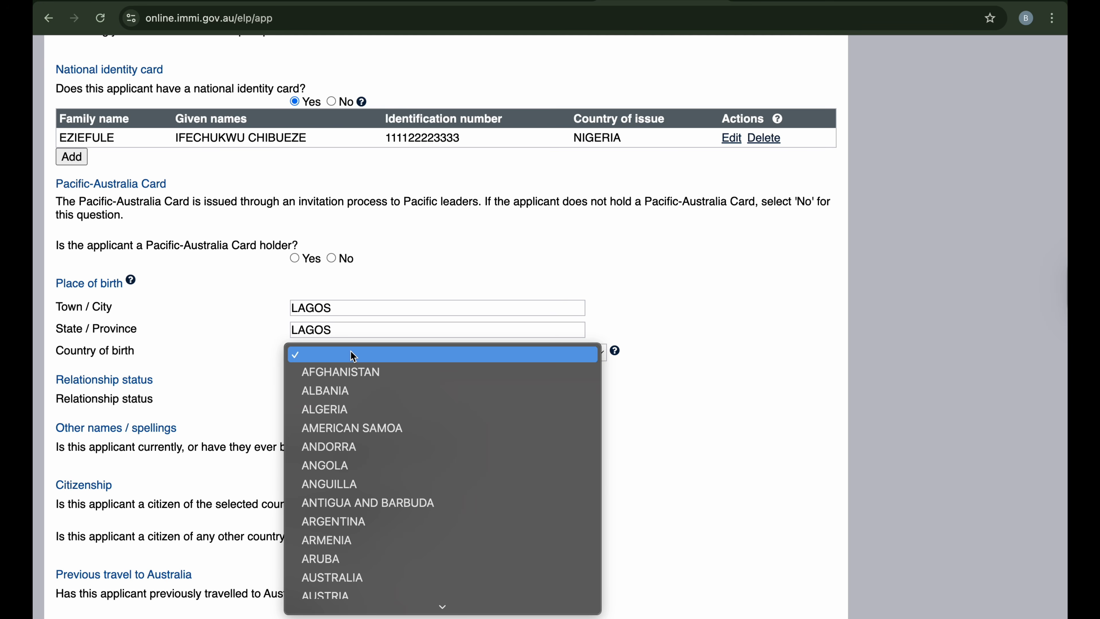
pyautogui.write('nigeria')
pyautogui.press('Return')
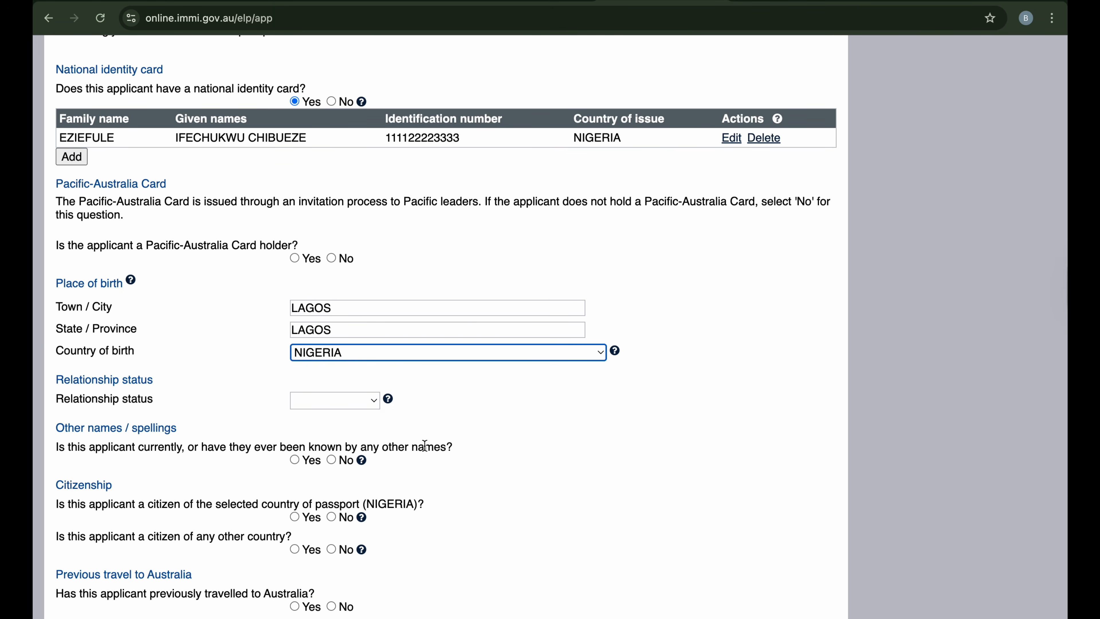
pyautogui.scroll(-4, 425, 447)
# - Set relationship status to Never Married and answer No to other names and Australian grant number
pyautogui.click(318, 230)
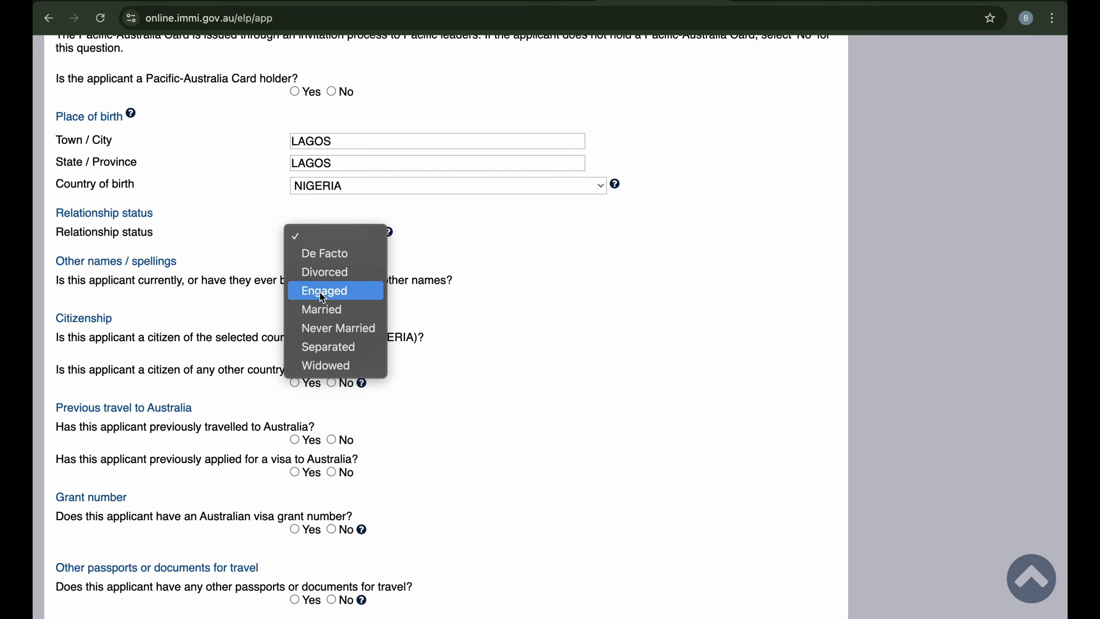
pyautogui.click(326, 327)
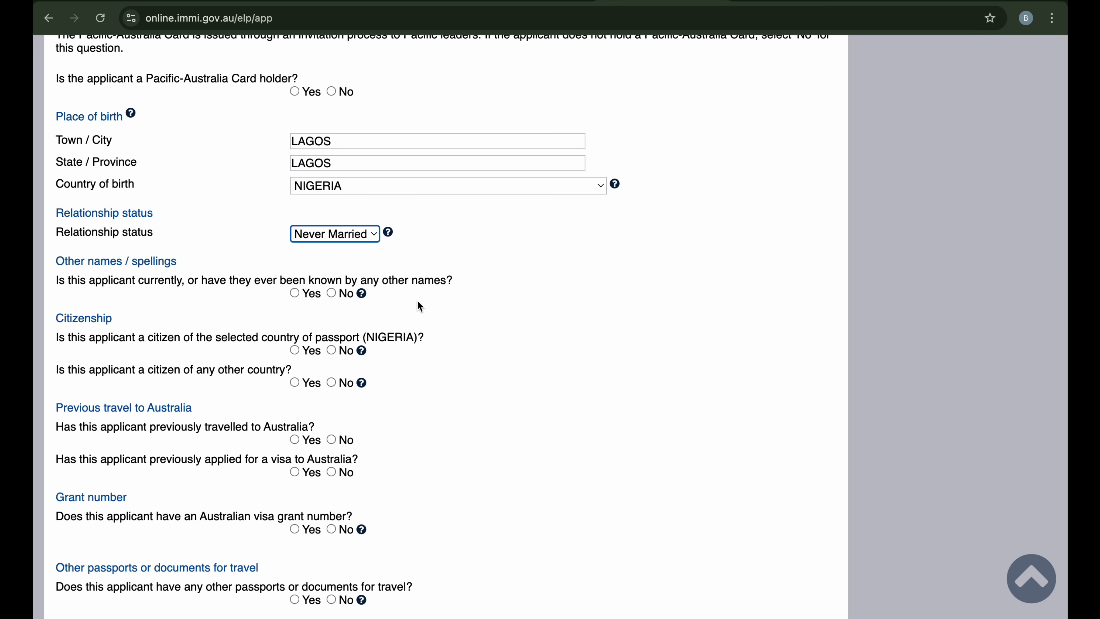
pyautogui.click(330, 294)
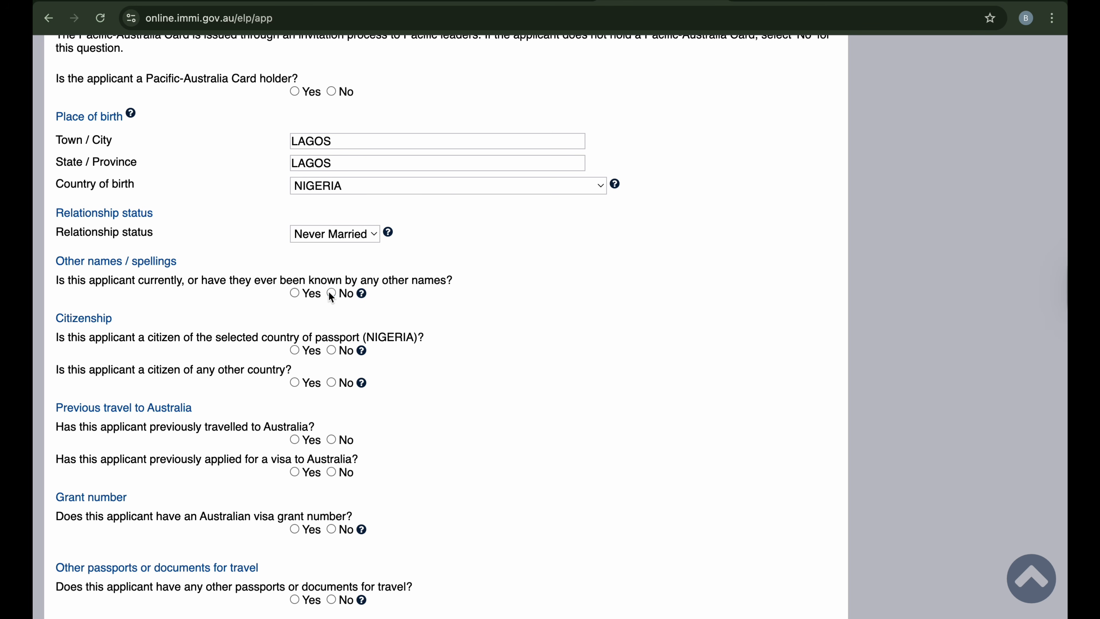
pyautogui.click(295, 293)
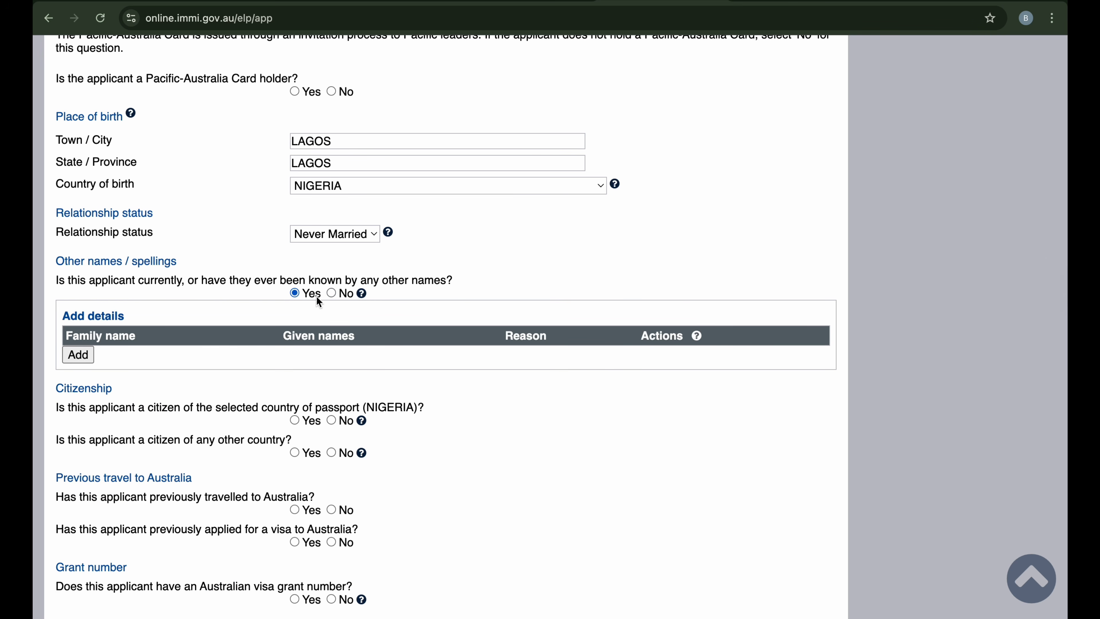
pyautogui.click(331, 293)
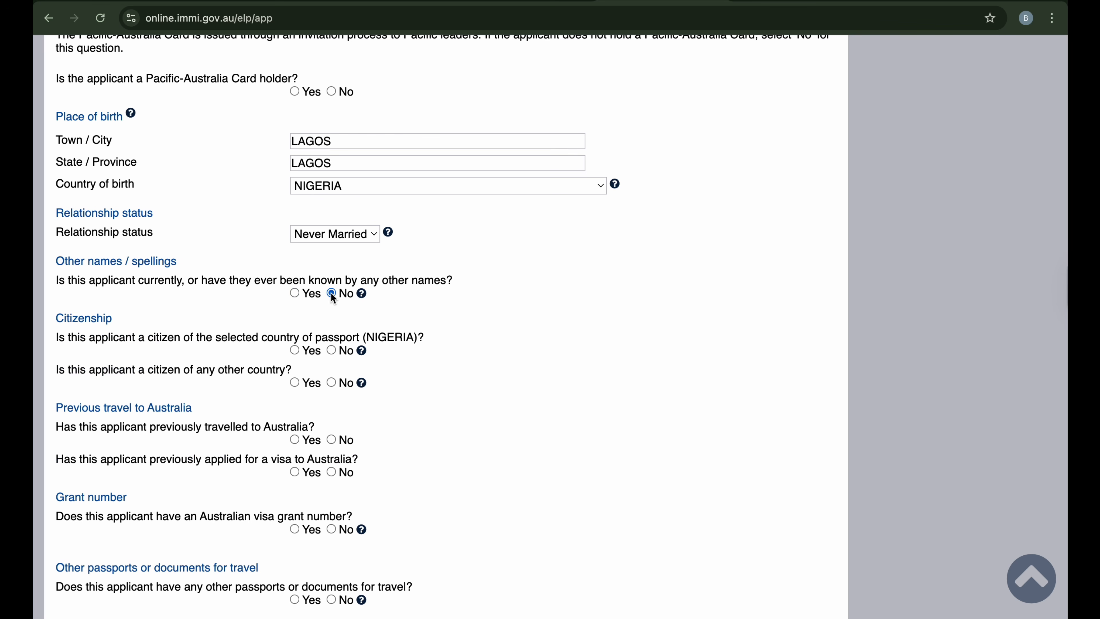
pyautogui.scroll(-3, 403, 384)
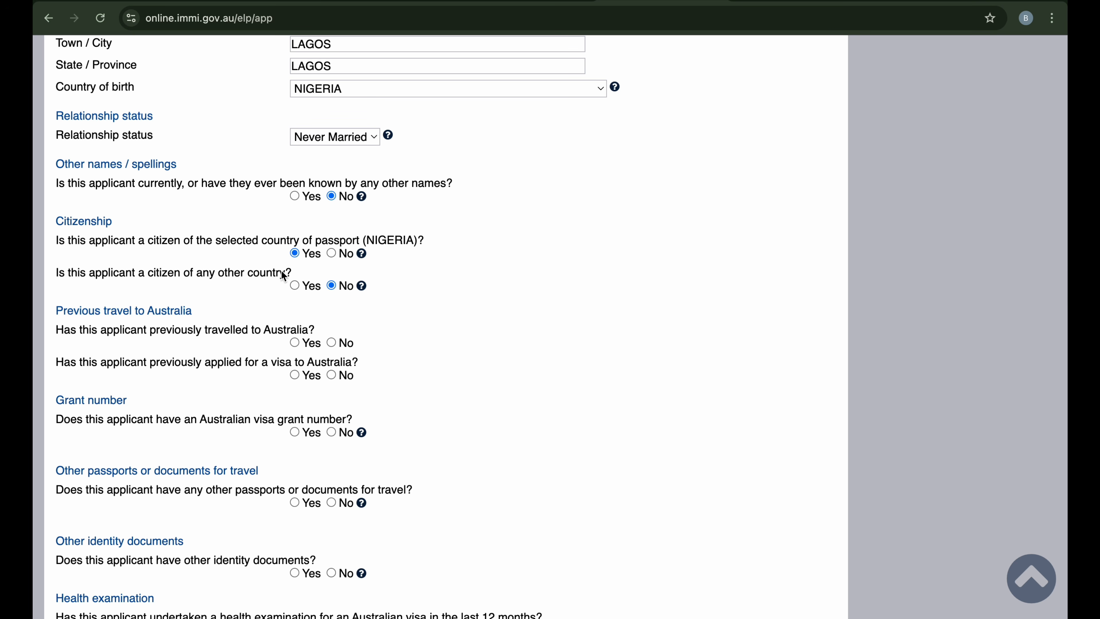
pyautogui.scroll(-2, 328, 346)
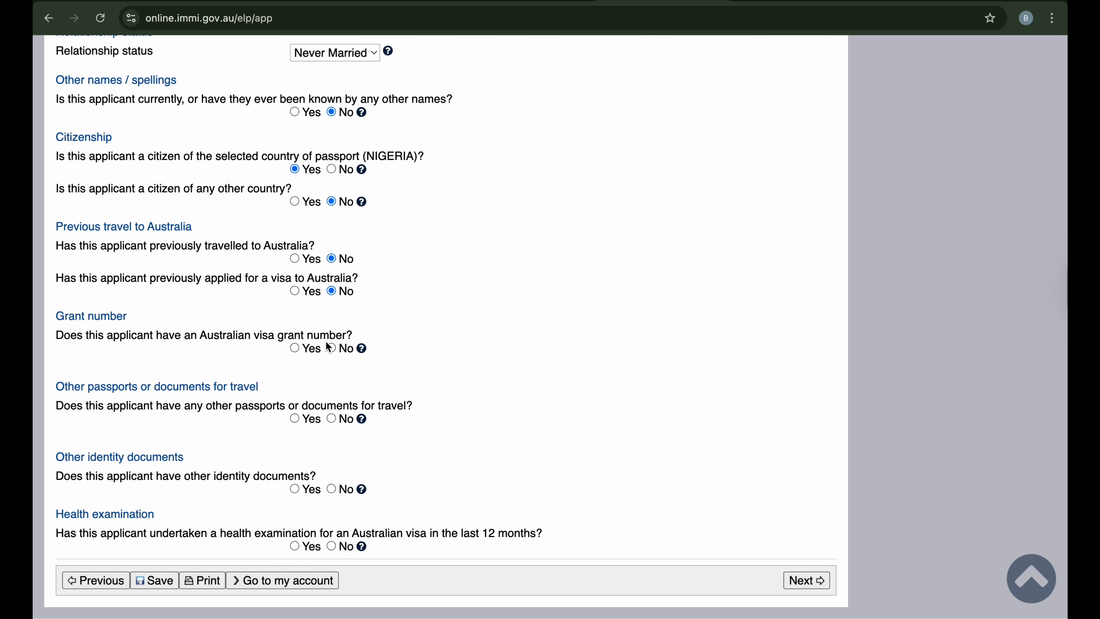
pyautogui.click(333, 348)
pyautogui.scroll(-2, 311, 385)
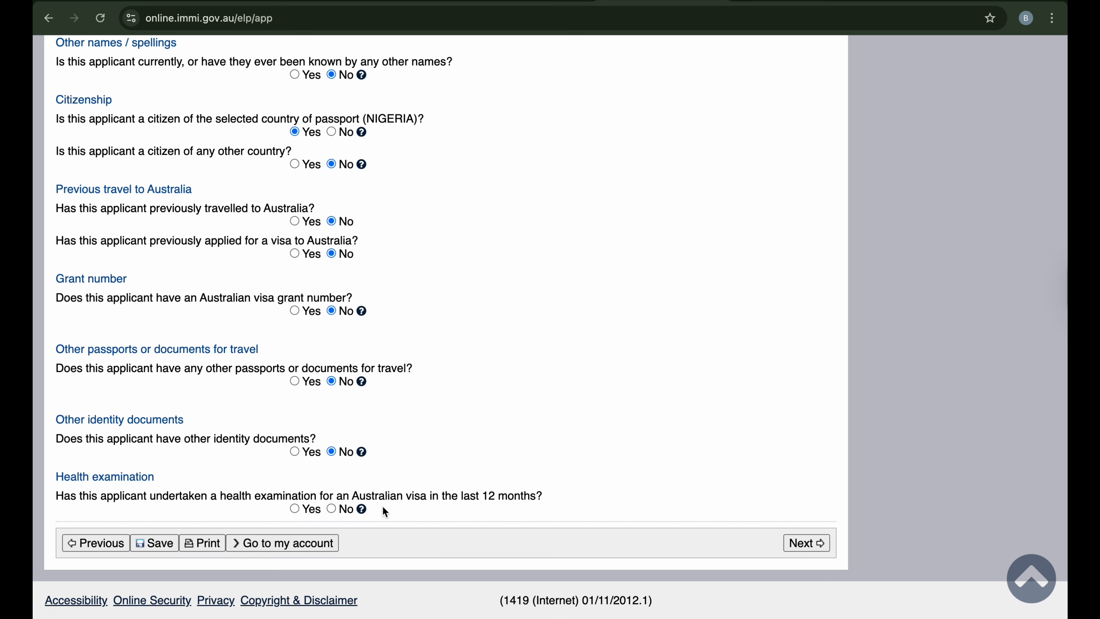
# - Answer No to holding a Pacific-Australia Card and advance to Critical data confirmation
pyautogui.click(802, 550)
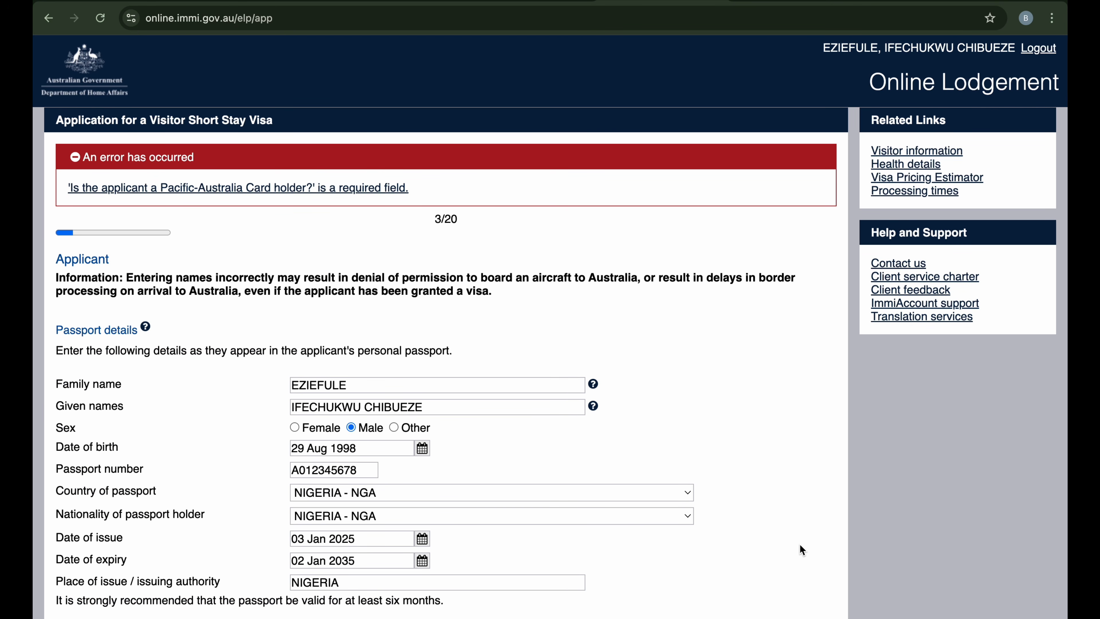
pyautogui.scroll(-10, 802, 549)
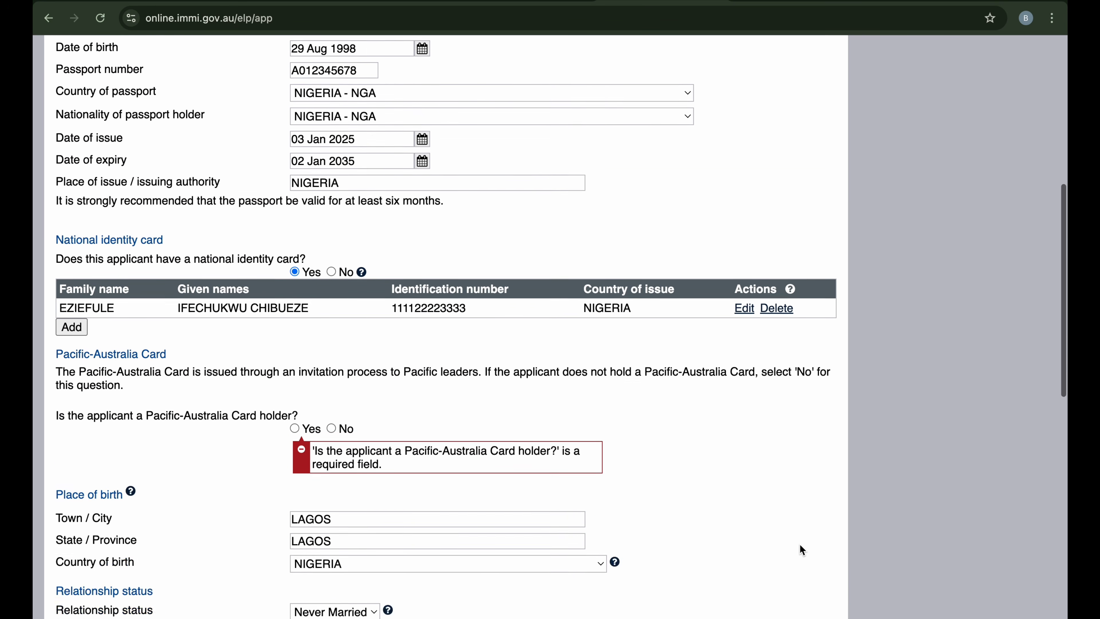
pyautogui.scroll(-1, 799, 544)
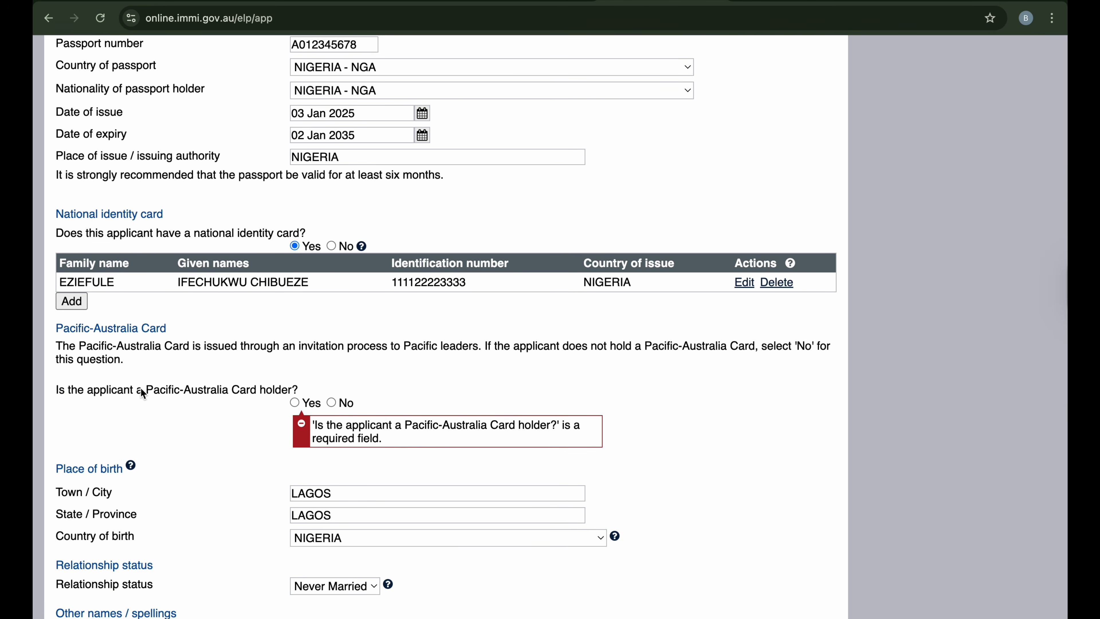
pyautogui.click(333, 403)
pyautogui.scroll(-10, 778, 503)
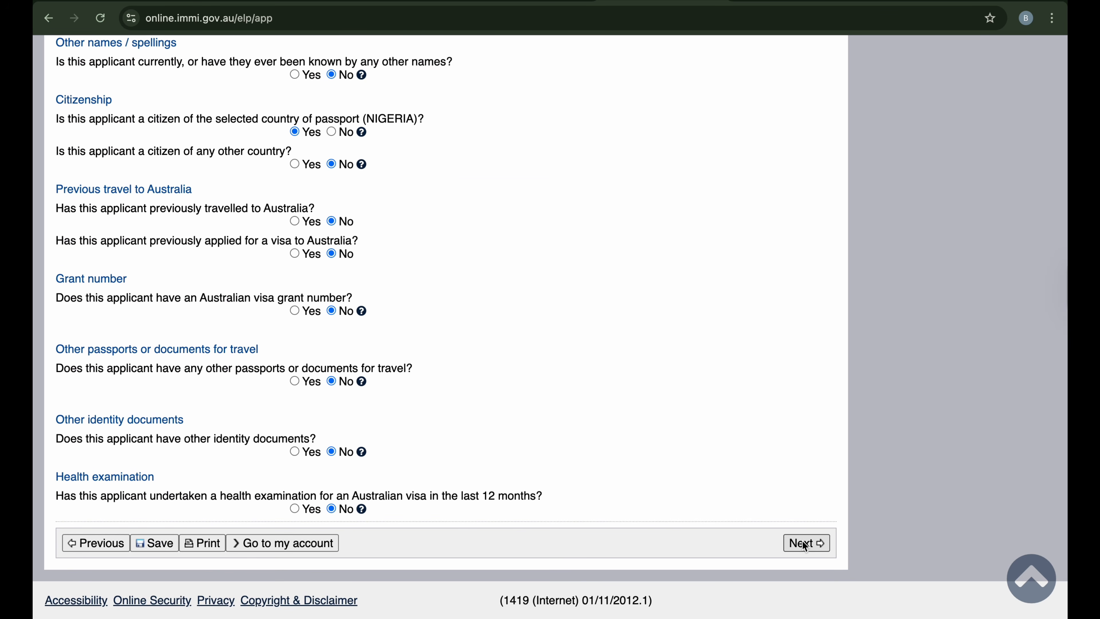
pyautogui.click(805, 546)
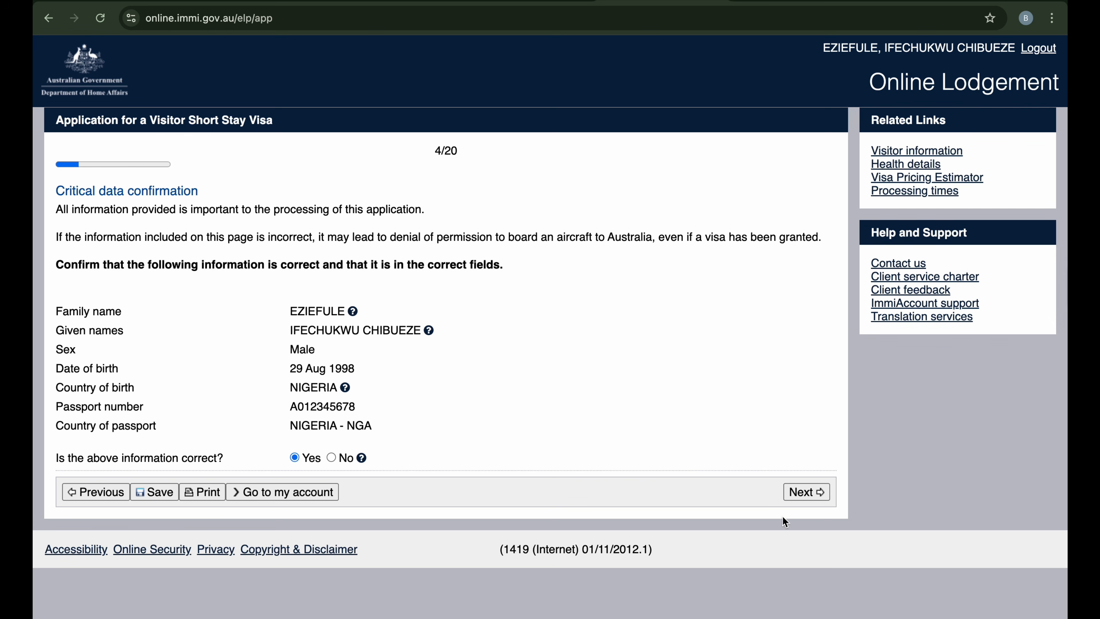
# - Confirm the critical data, answer No to travelling companions, and continue to Contact details
pyautogui.click(813, 493)
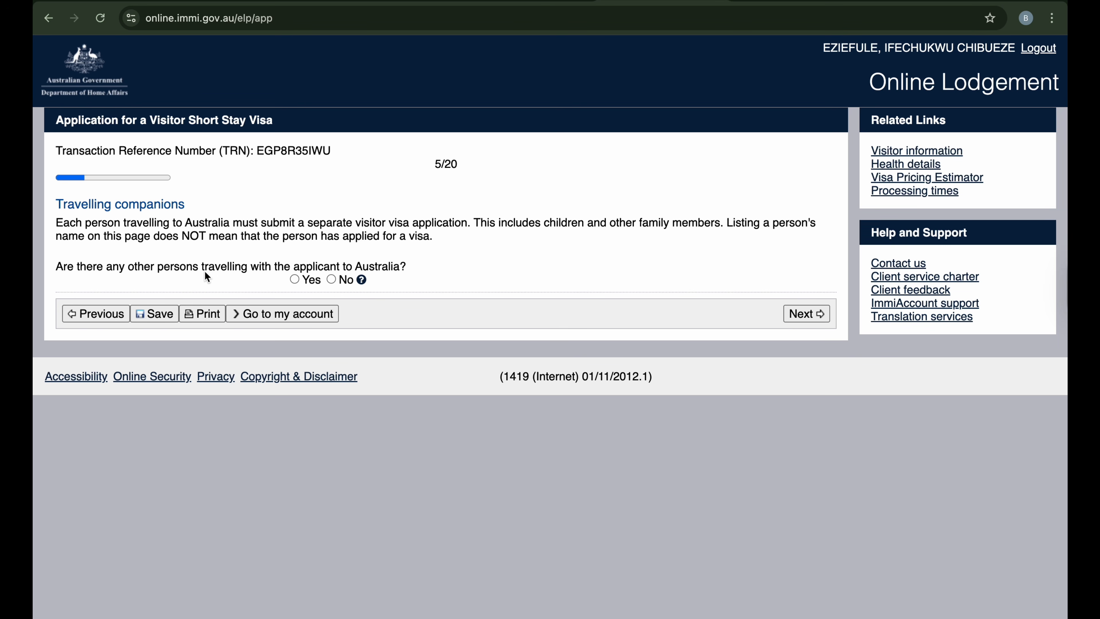
pyautogui.click(332, 280)
pyautogui.click(805, 317)
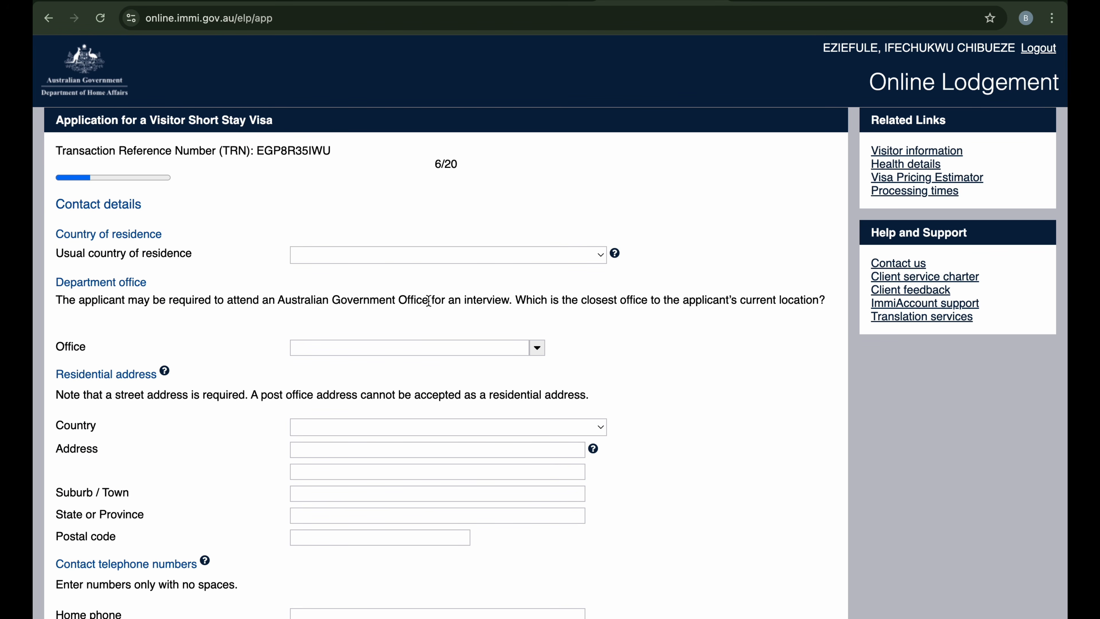
# - Set the usual country of residence to NIGERIA
pyautogui.click(356, 257)
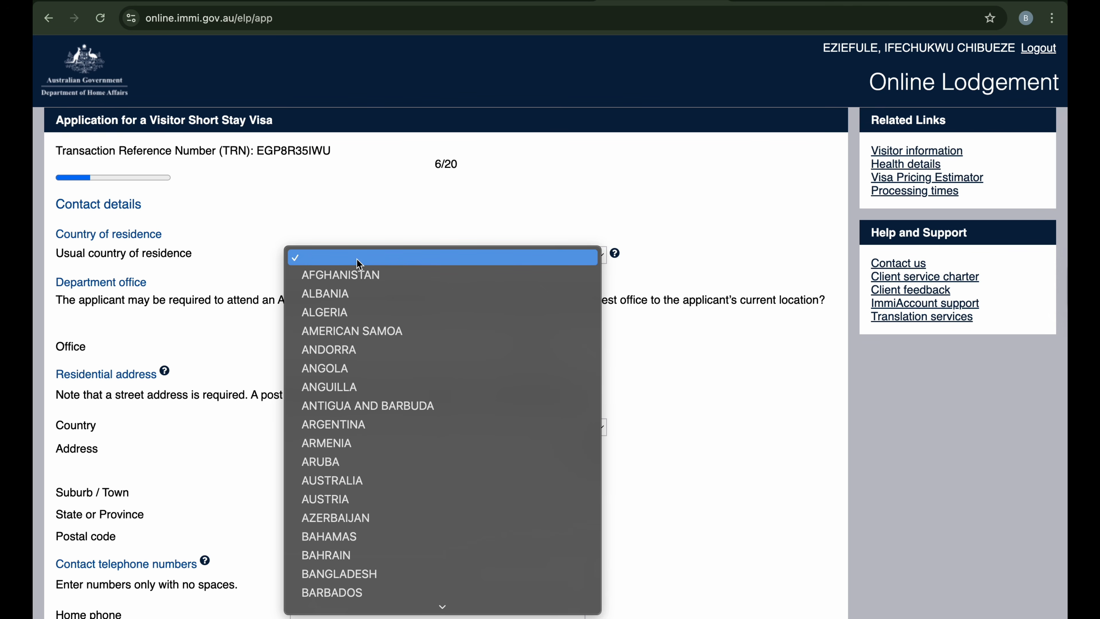
pyautogui.write('nigeri')
pyautogui.press('Return')
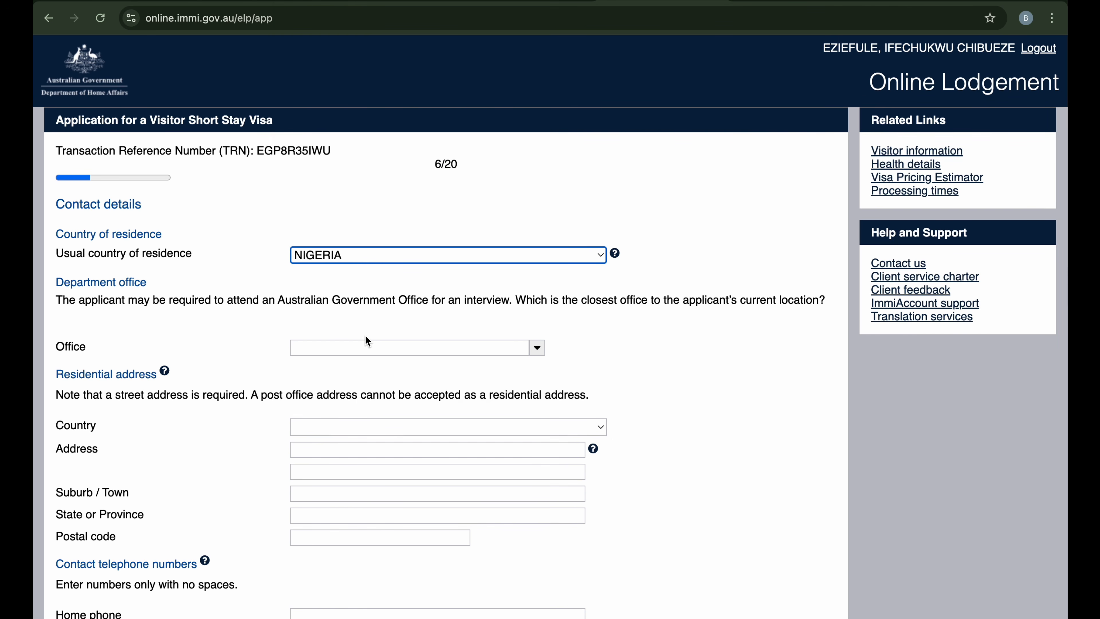
pyautogui.scroll(-2, 364, 334)
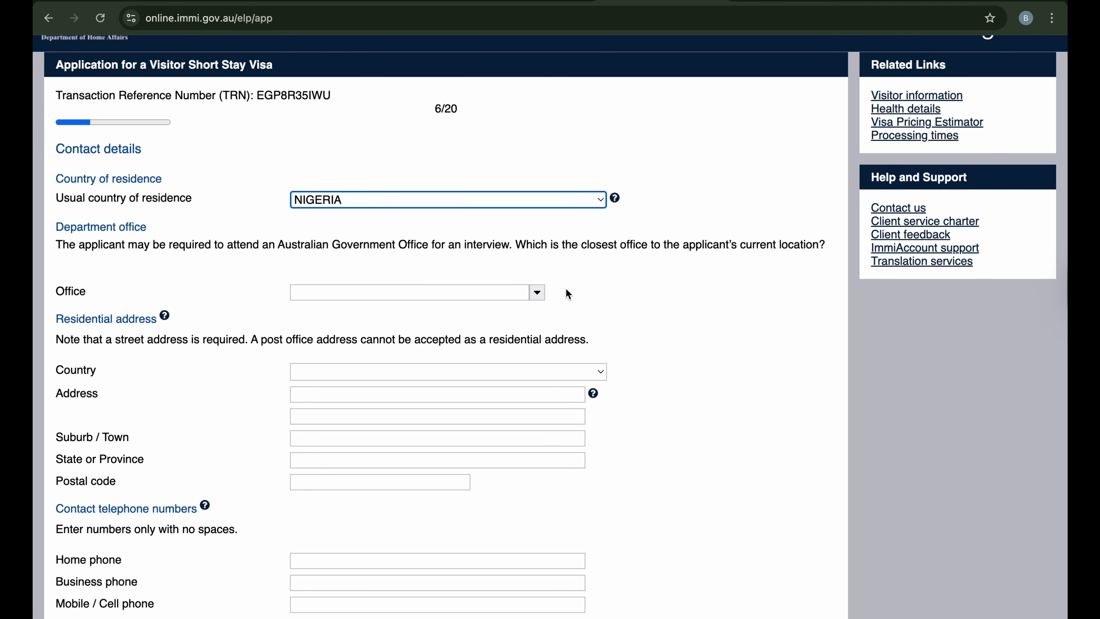
# - Choose Kenya, Nairobi as the department office
pyautogui.click(537, 293)
pyautogui.scroll(-10, 416, 300)
pyautogui.scroll(2, 366, 299)
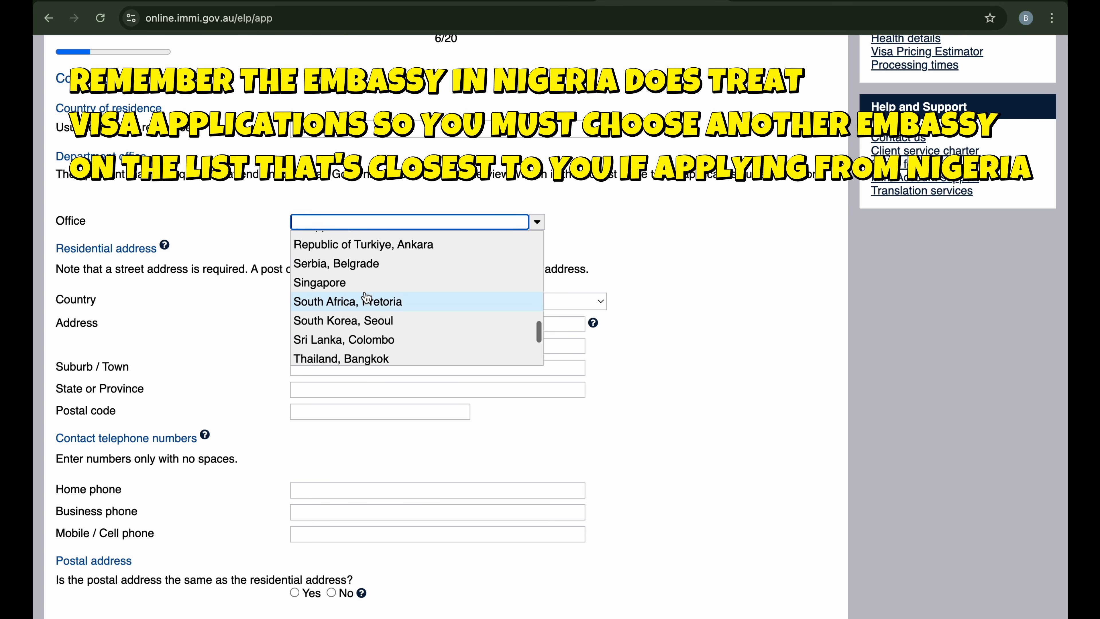
pyautogui.scroll(5, 365, 298)
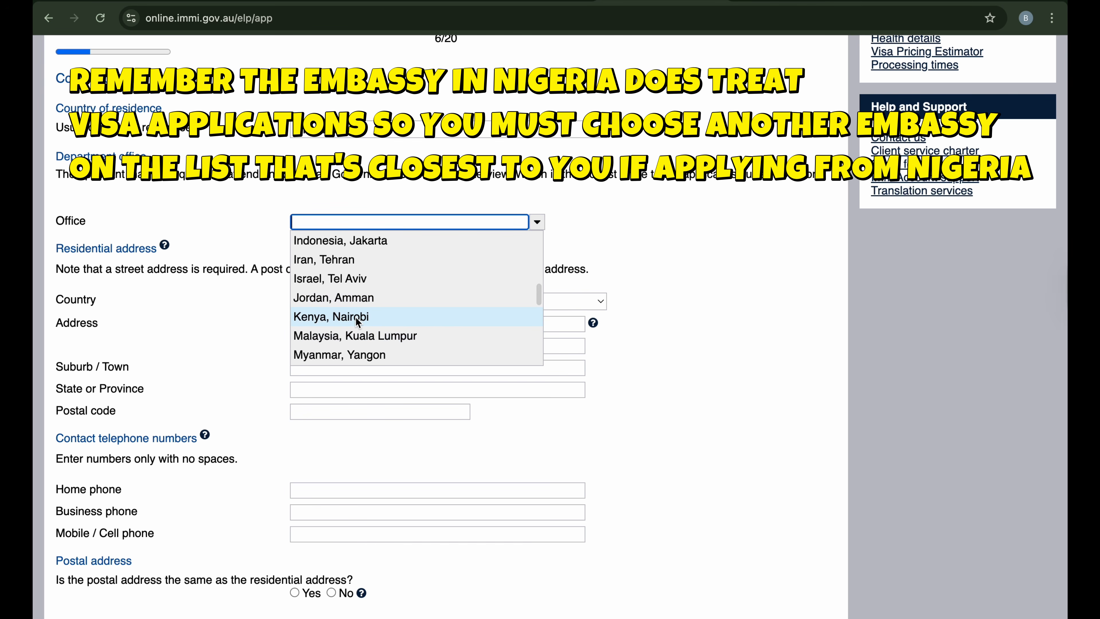
pyautogui.click(357, 317)
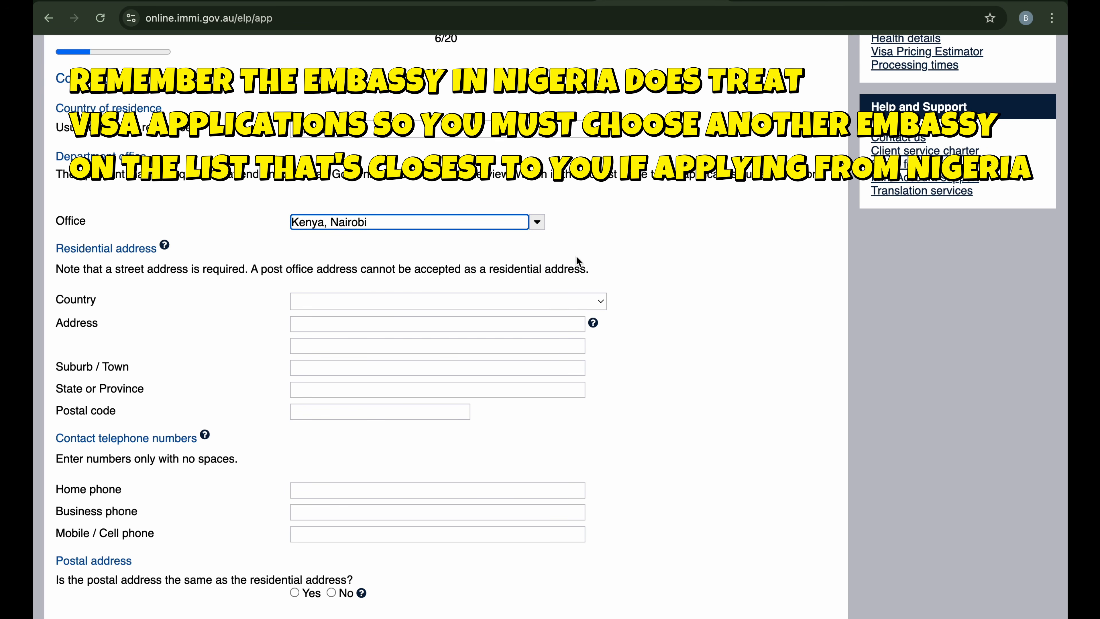
pyautogui.scroll(-1, 576, 255)
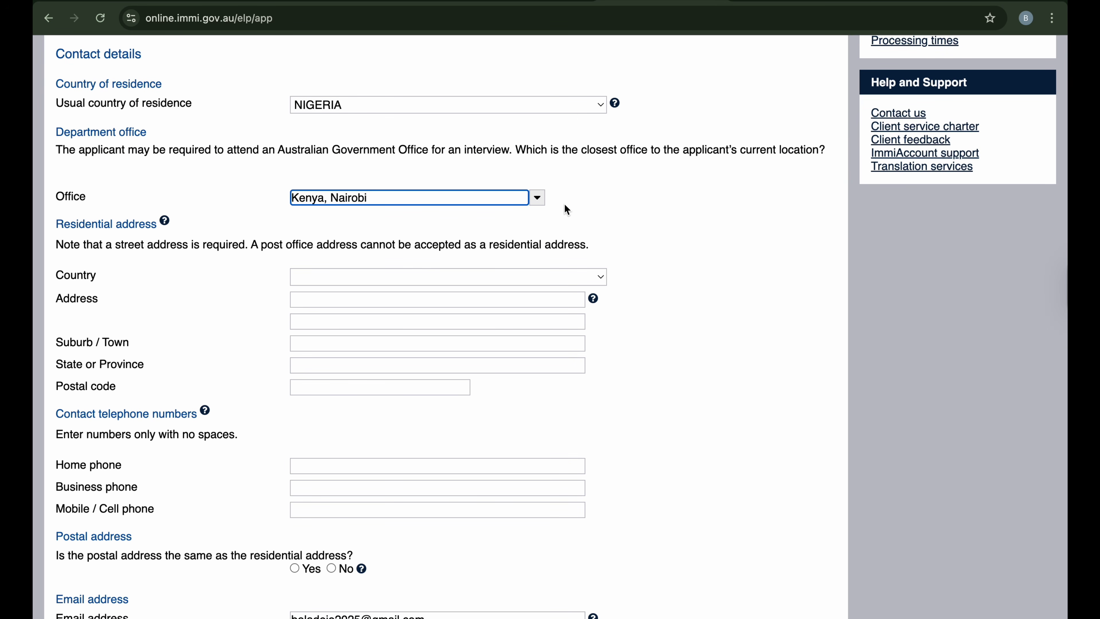
pyautogui.click(539, 202)
pyautogui.click(512, 196)
pyautogui.click(601, 202)
pyautogui.scroll(-2, 610, 292)
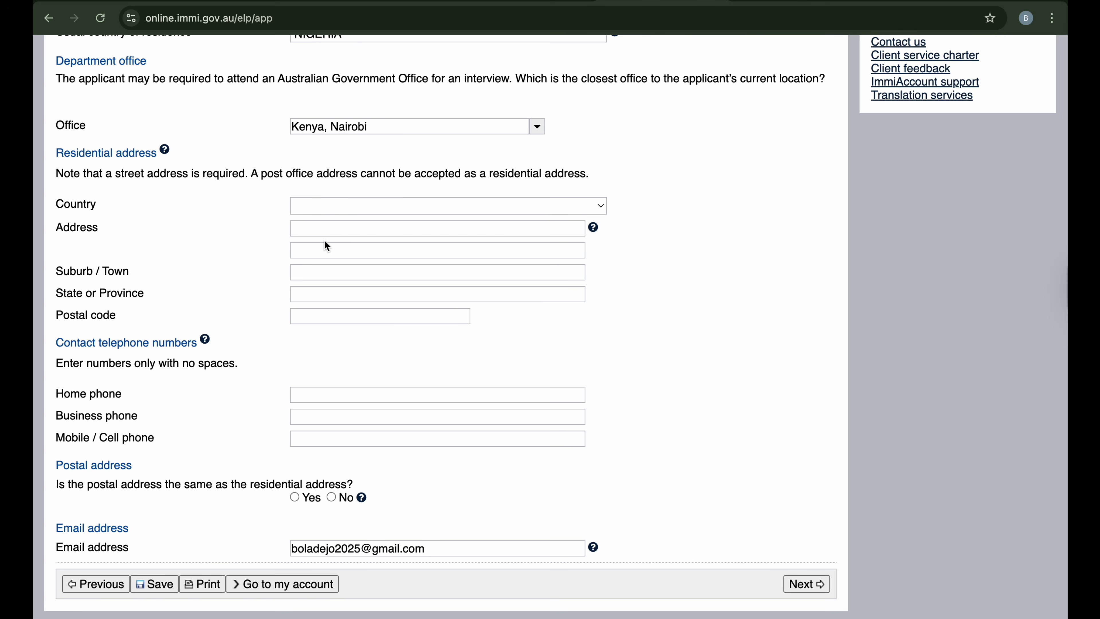
# - Fill in the residential address with country NIGERIA, street, suburb and state LAGOS
pyautogui.click(314, 207)
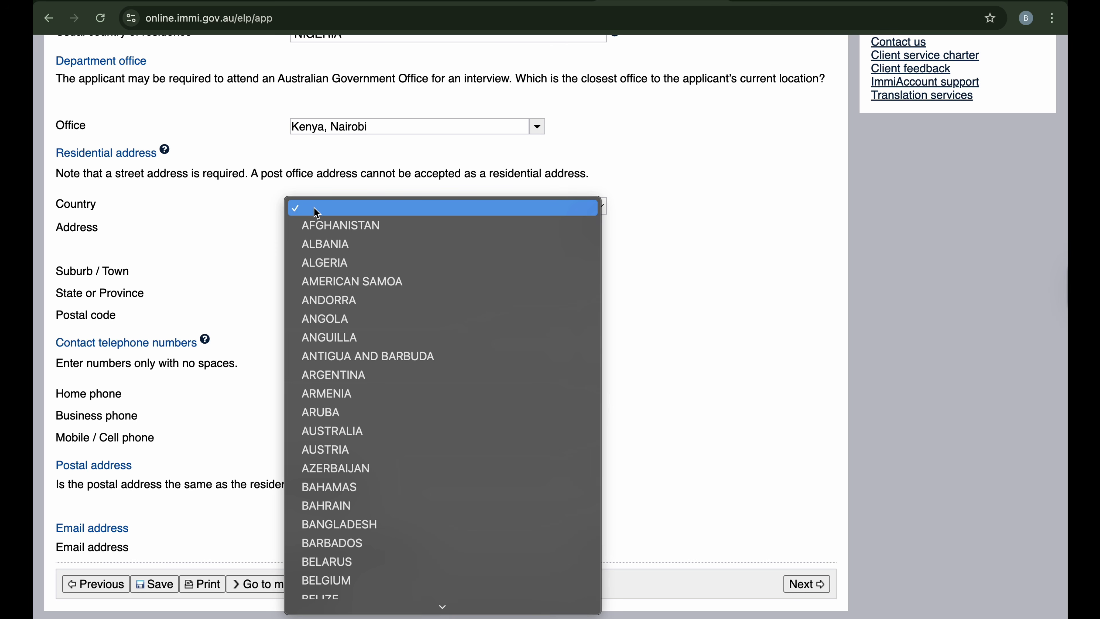
pyautogui.write('nigeria')
pyautogui.press('Return')
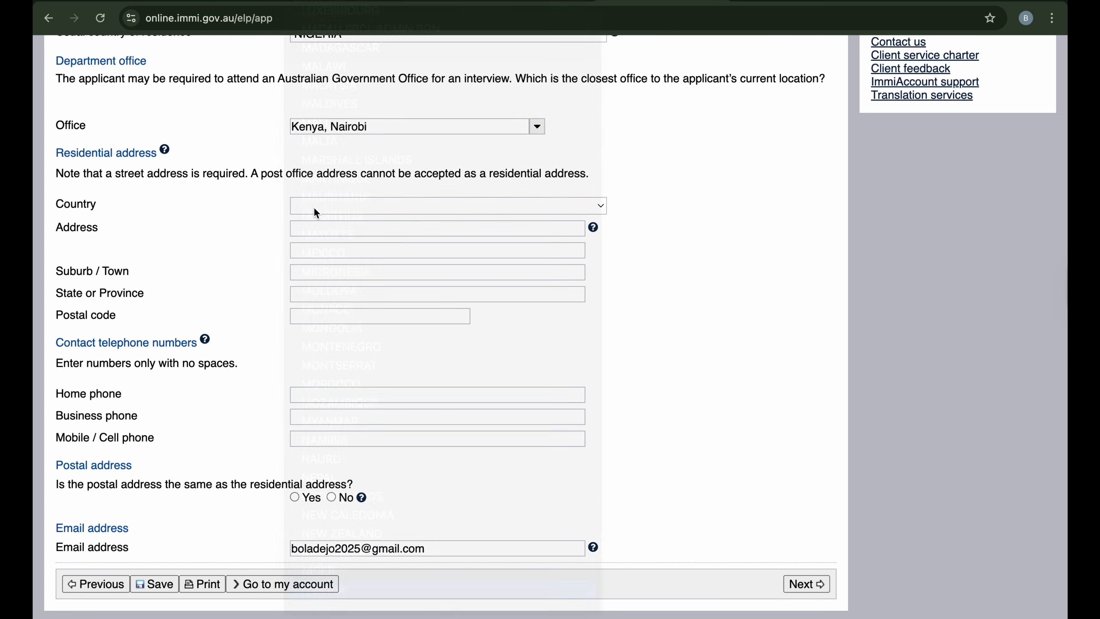
pyautogui.click(360, 231)
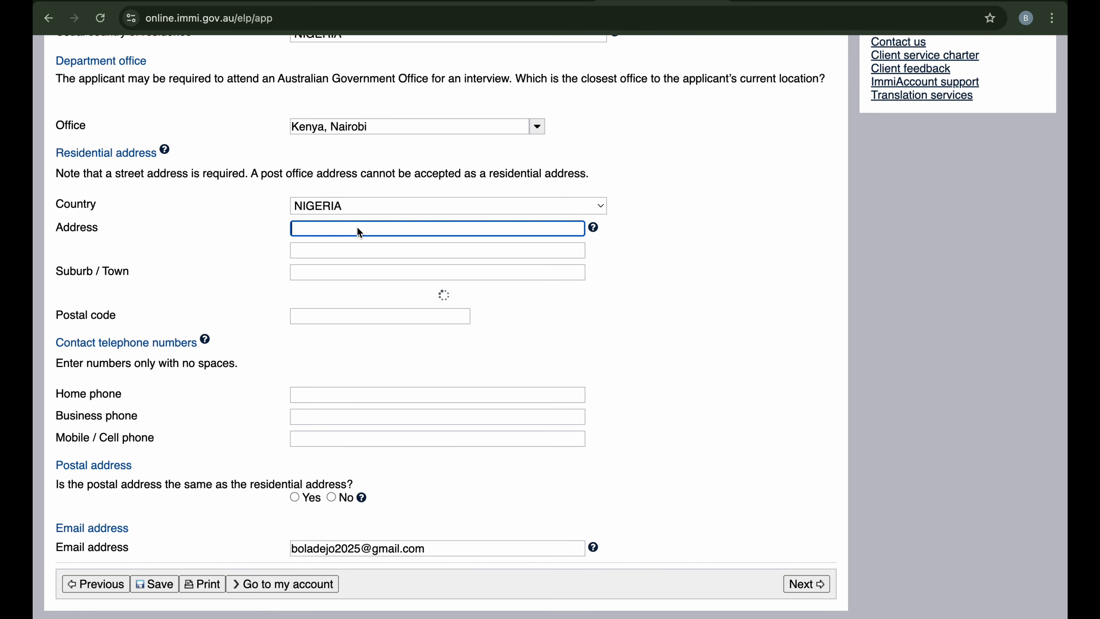
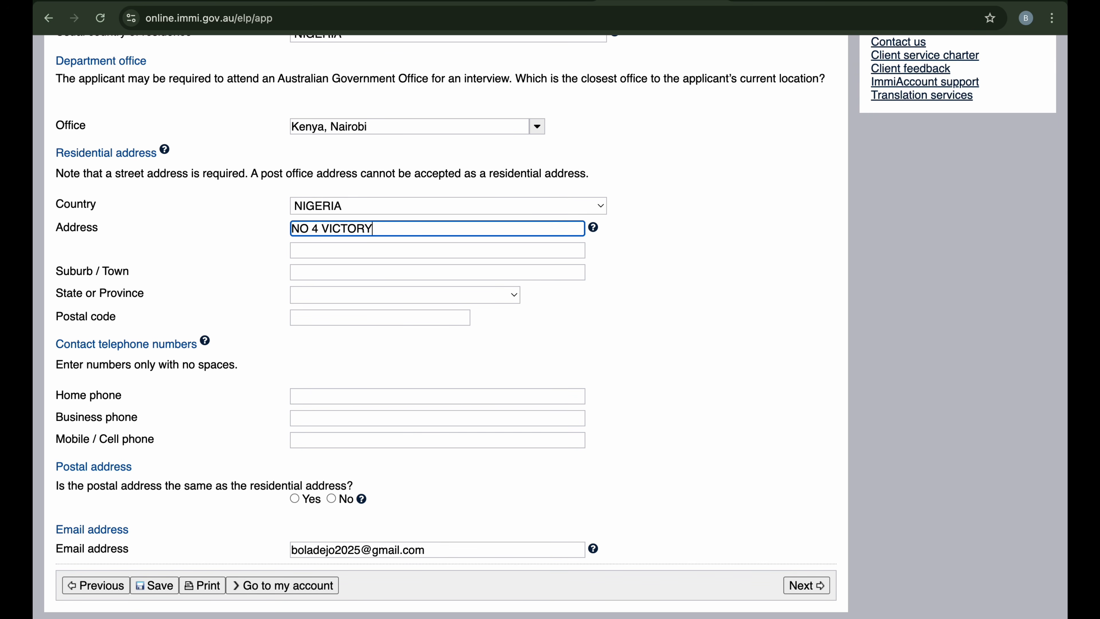
pyautogui.click(340, 273)
pyautogui.click(313, 252)
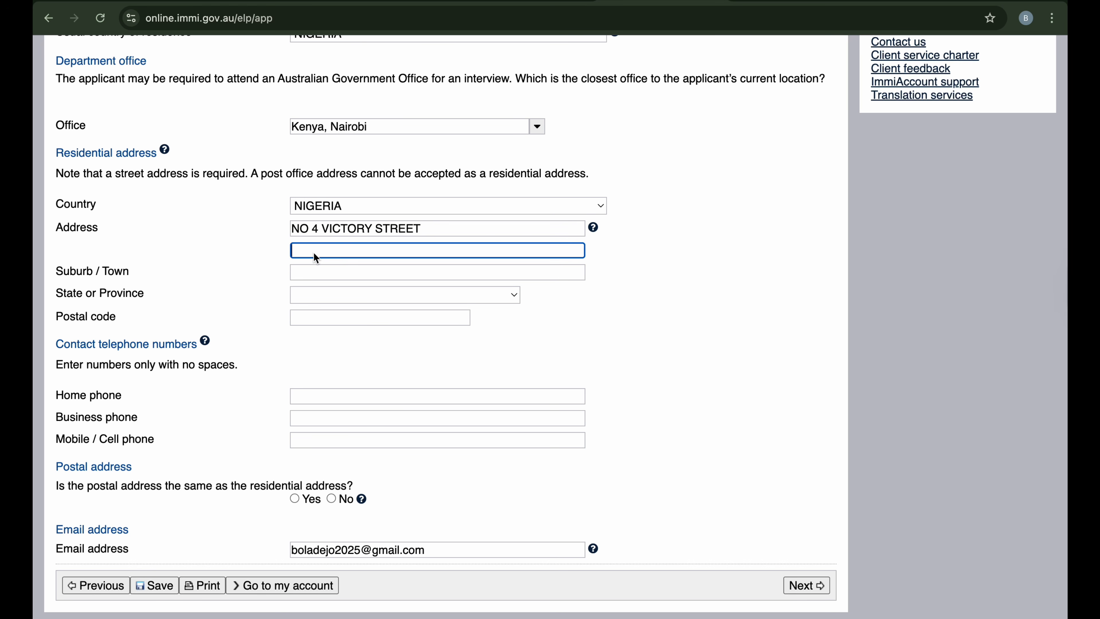
pyautogui.write('IKOYI')
pyautogui.click(363, 297)
pyautogui.press('l')
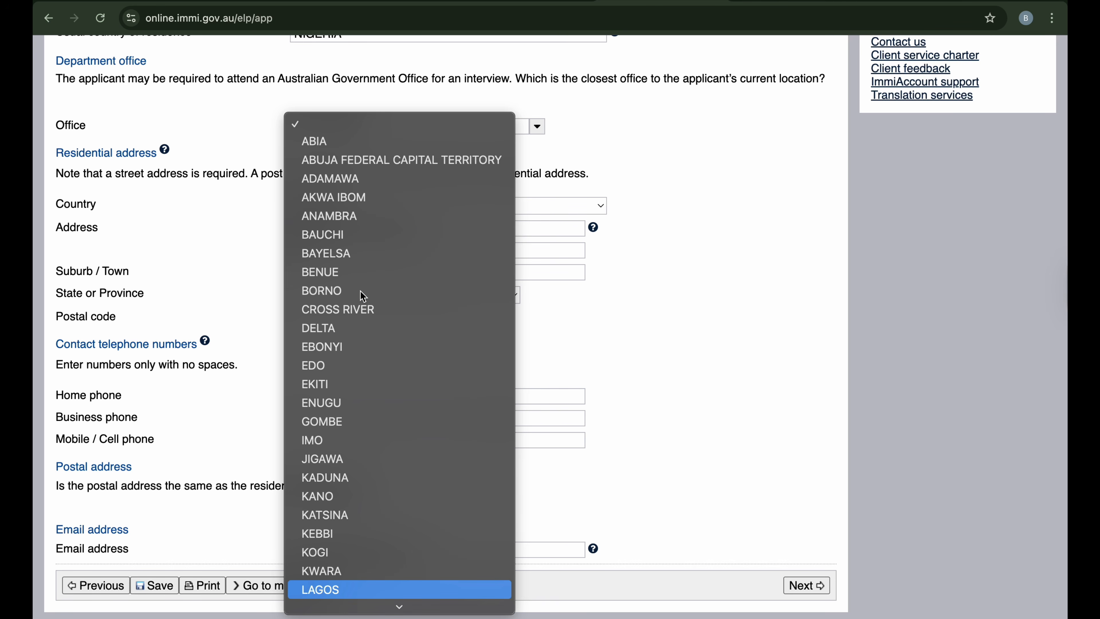
pyautogui.press('Return')
# - Add the postal code and home phone number, mark postal address same as residential, and continue
pyautogui.click(363, 318)
pyautogui.write('100001')
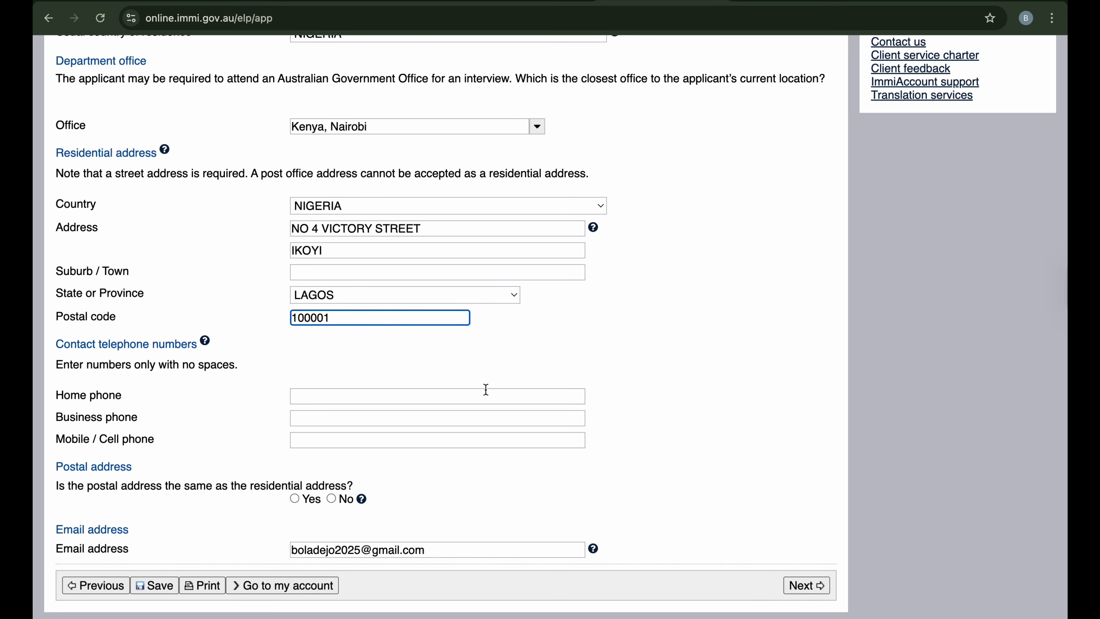
pyautogui.scroll(-1, 484, 389)
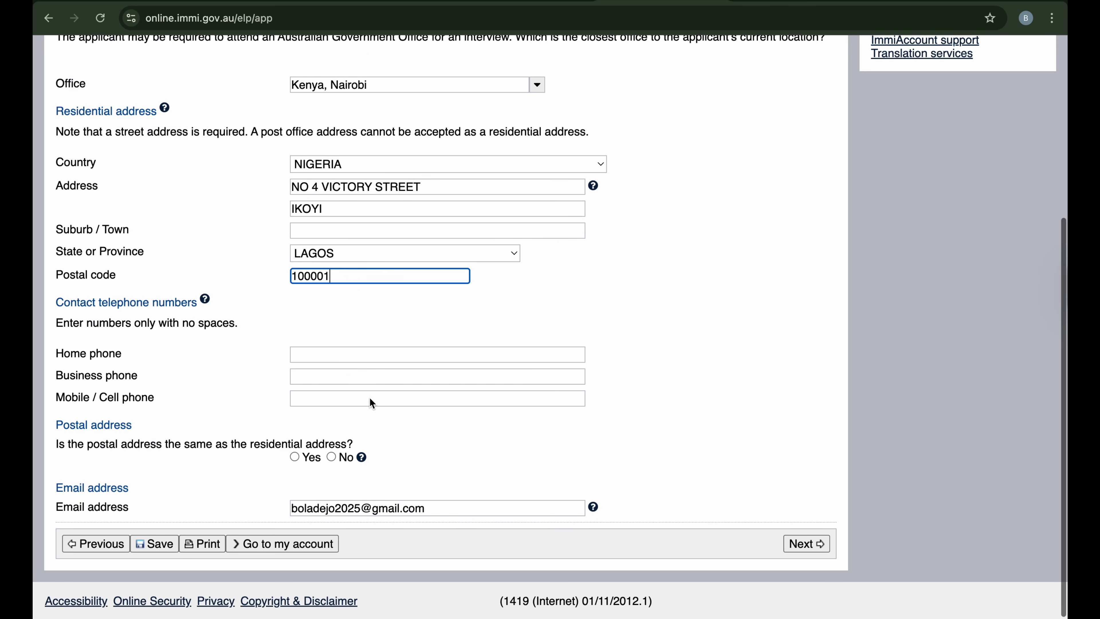
pyautogui.click(336, 357)
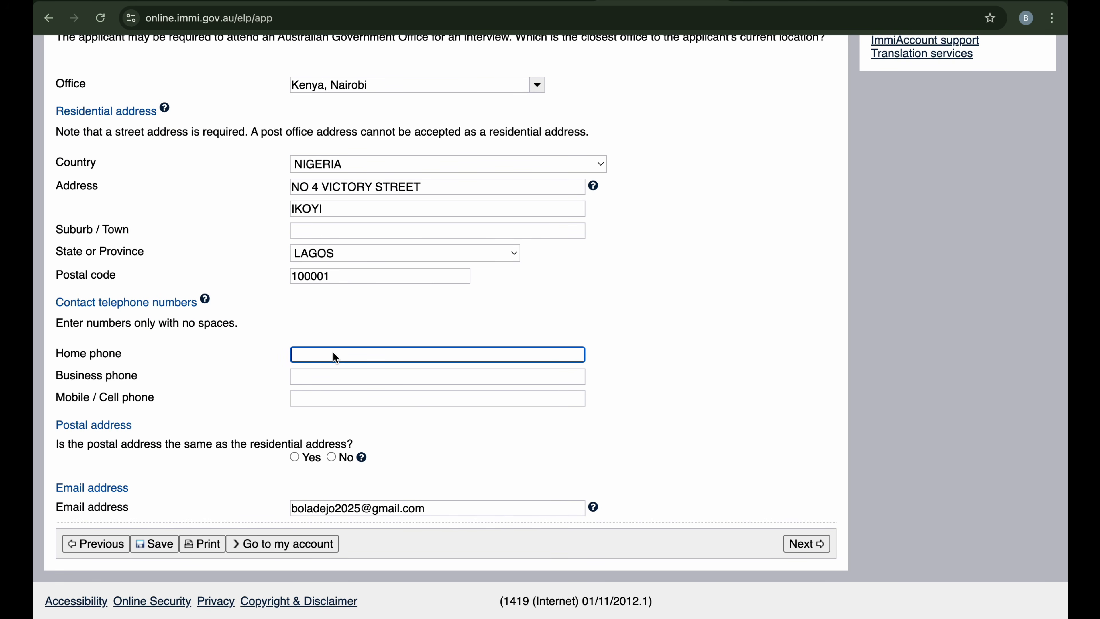
pyautogui.click(592, 405)
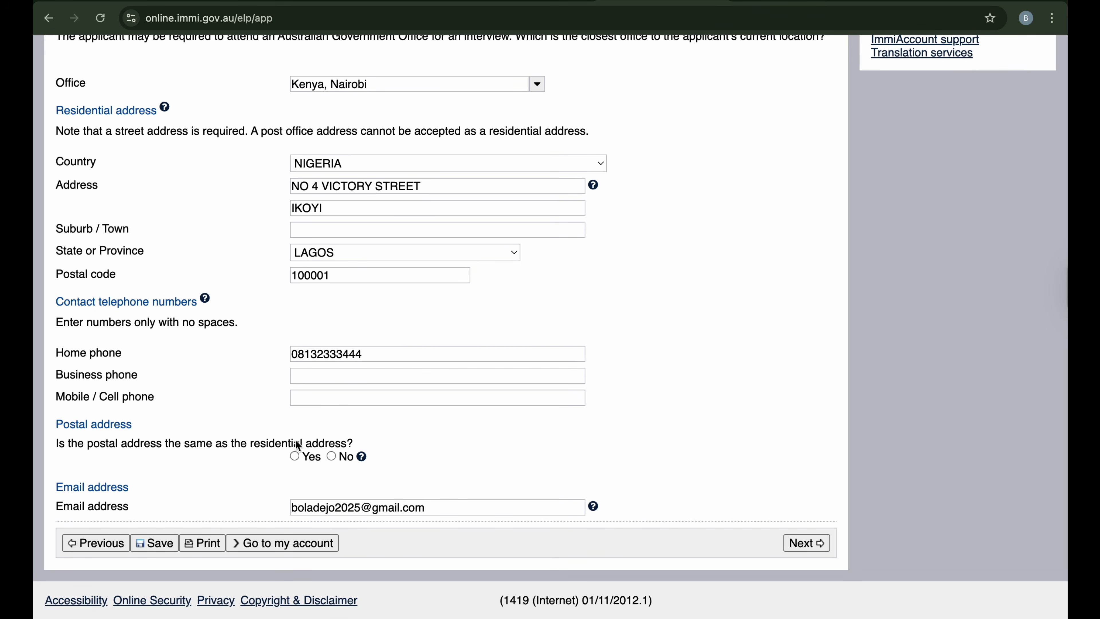
pyautogui.click(296, 459)
pyautogui.click(792, 546)
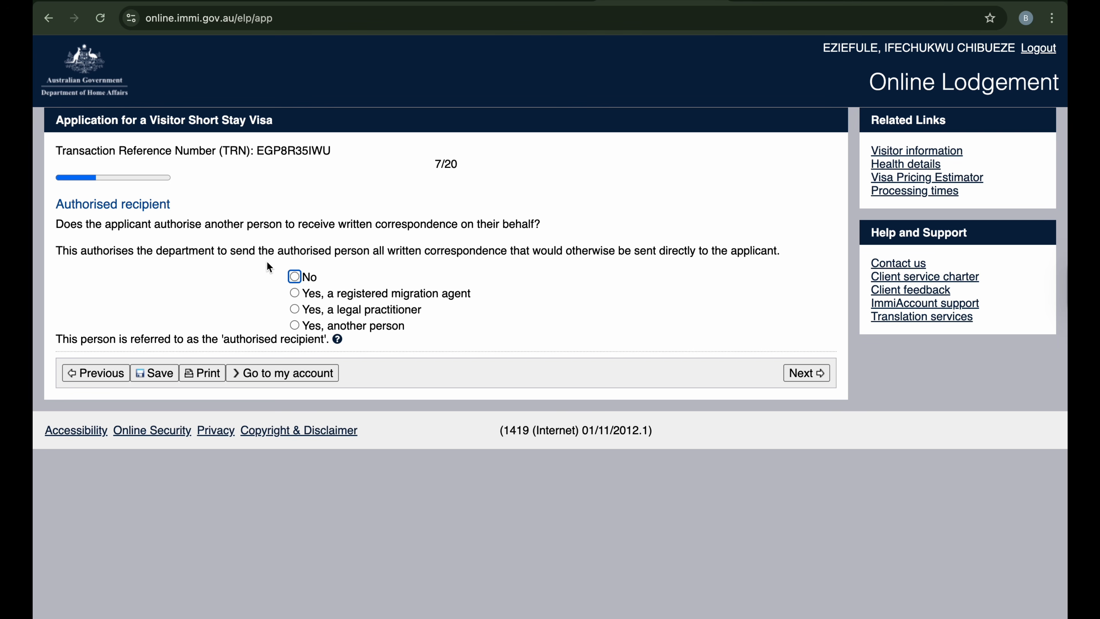
# - Answer No to nominating an authorised recipient and move on to the family unit page
pyautogui.click(296, 278)
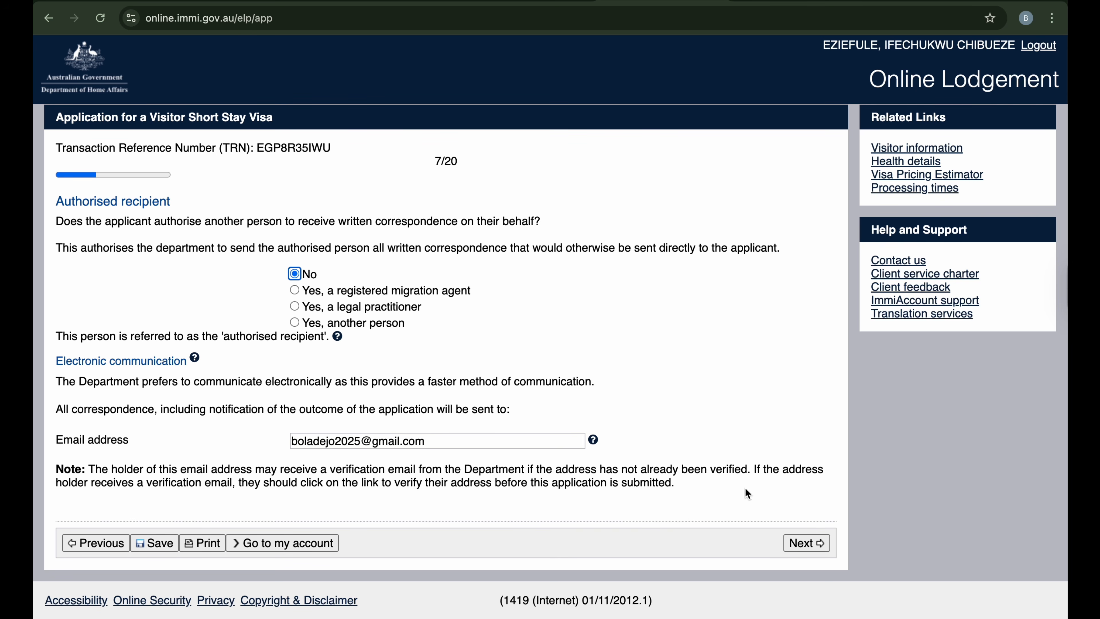
pyautogui.click(804, 543)
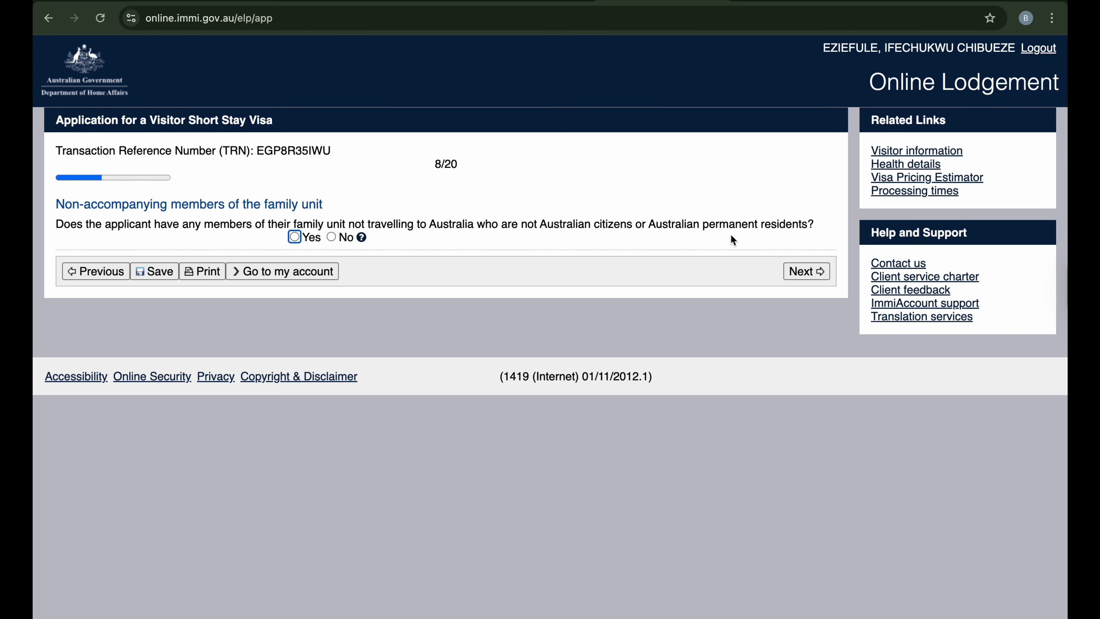
# - Answer No to non-accompanying family members, then No to entering Australia more than once
pyautogui.click(331, 237)
pyautogui.click(798, 274)
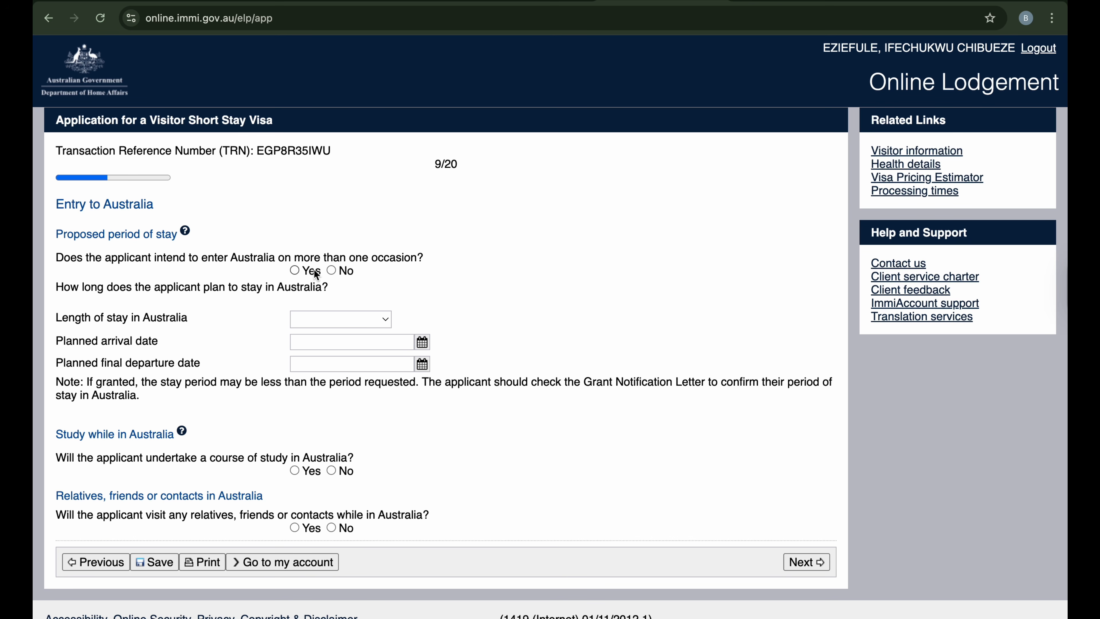
pyautogui.click(333, 271)
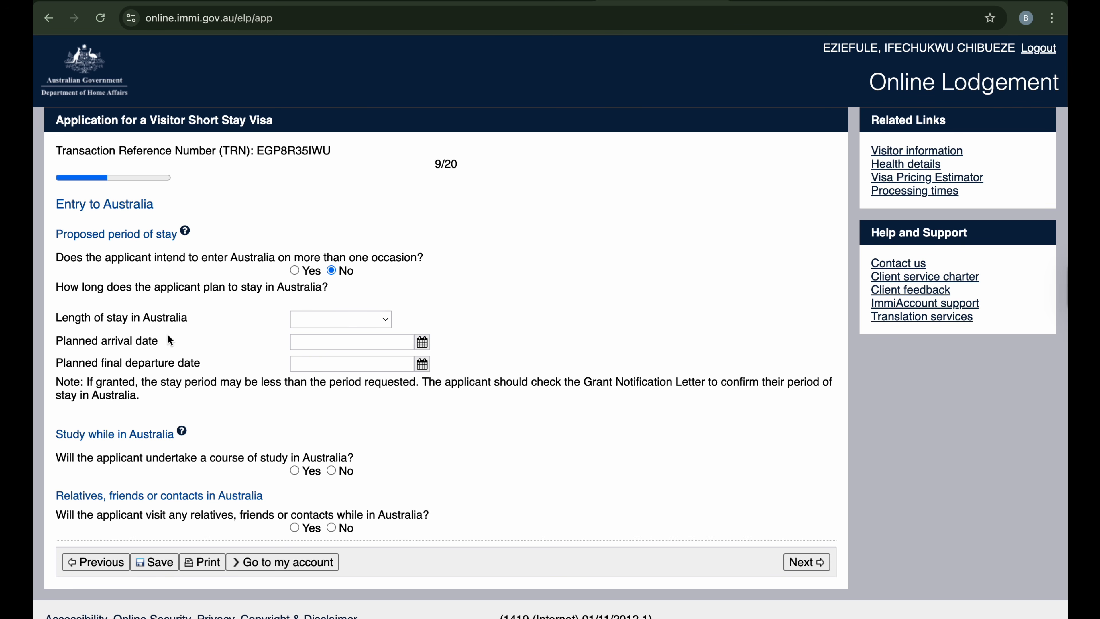
# - Choose a stay of up to 3 months, arriving 01 Oct 2025 and departing 10 Oct 2025
pyautogui.click(356, 323)
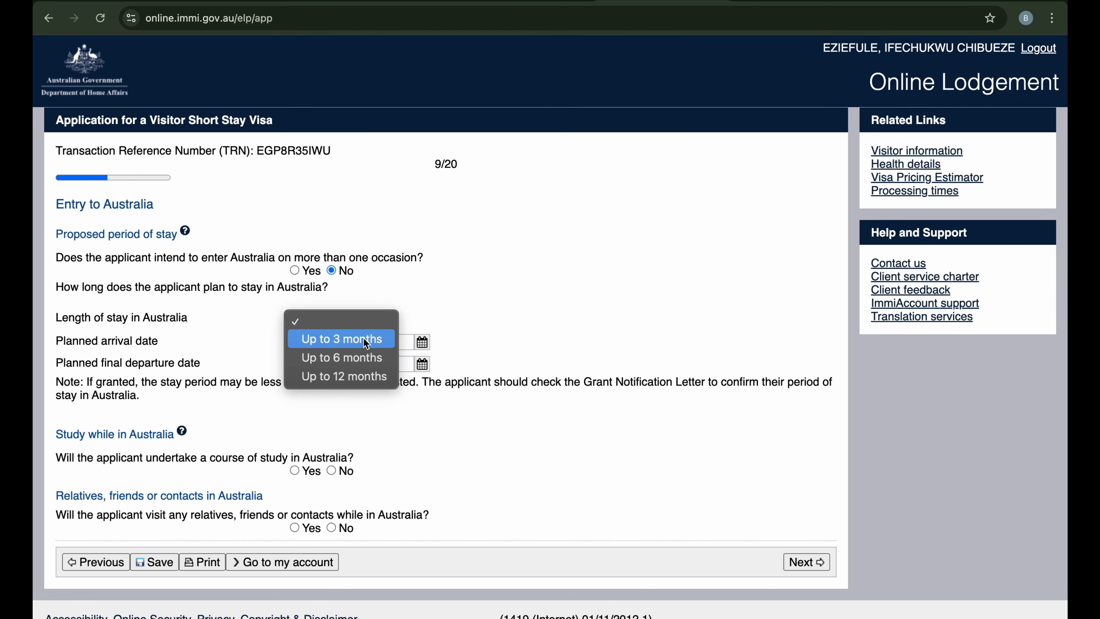
pyautogui.click(363, 339)
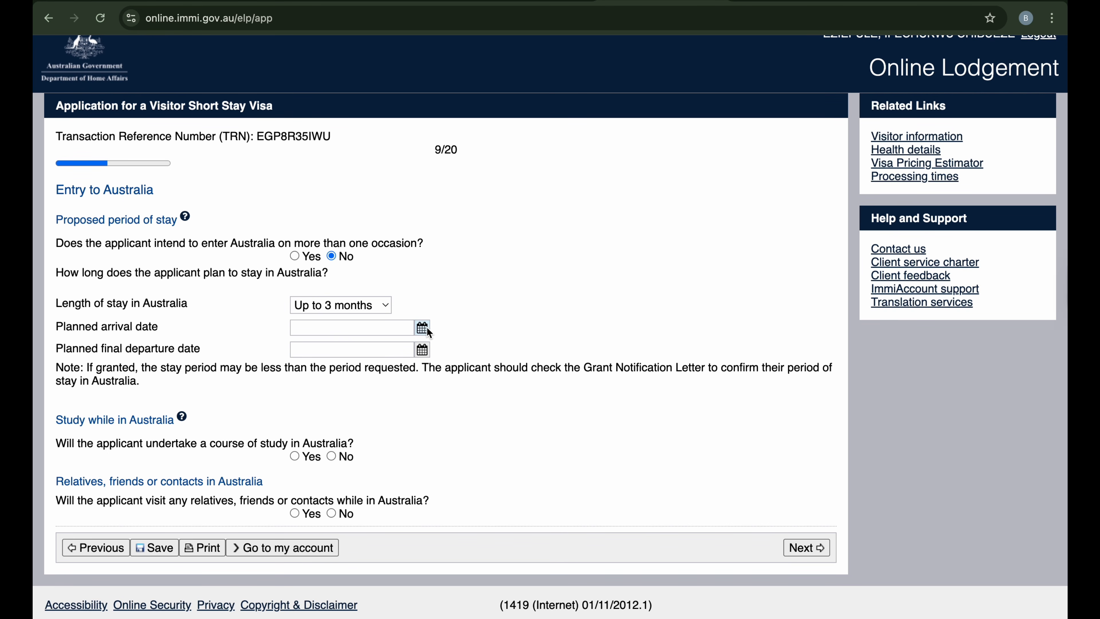
pyautogui.click(422, 328)
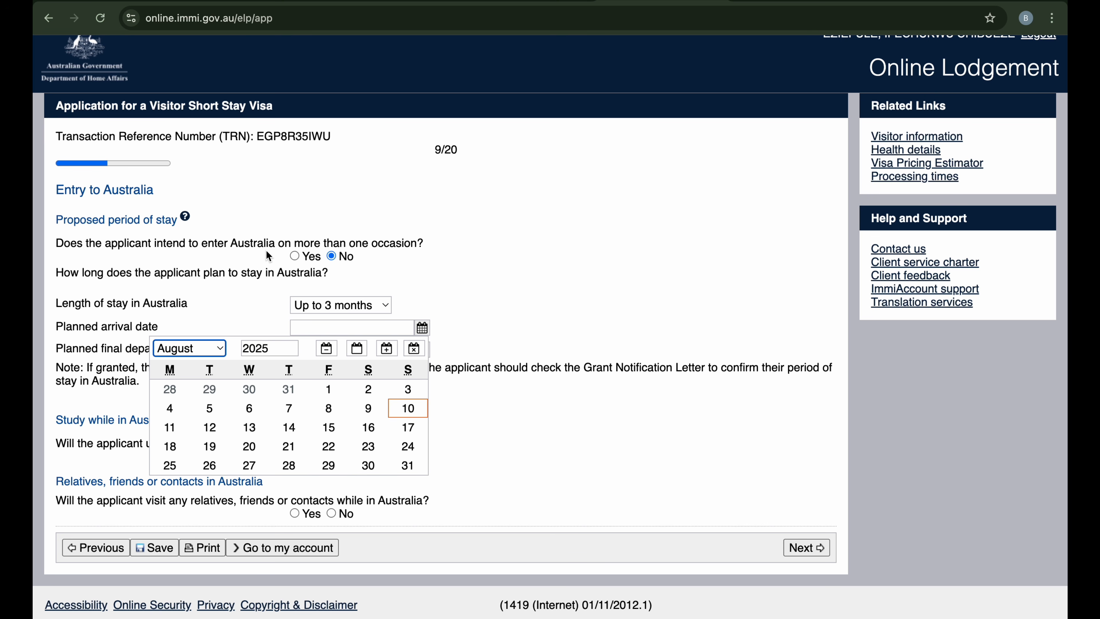
pyautogui.click(222, 353)
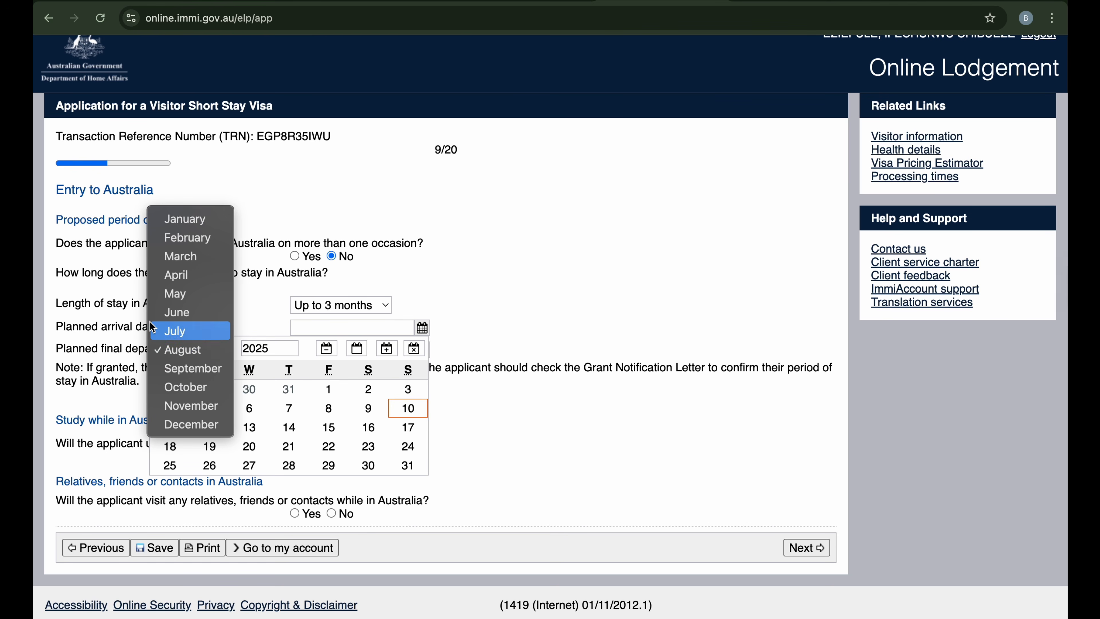
pyautogui.click(184, 388)
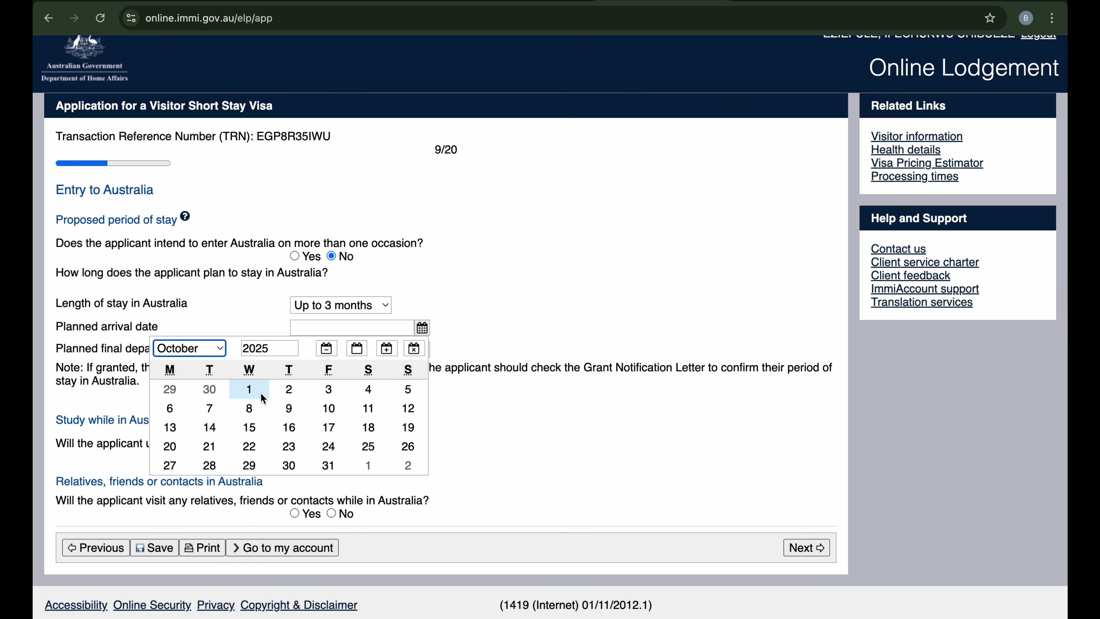
pyautogui.click(249, 388)
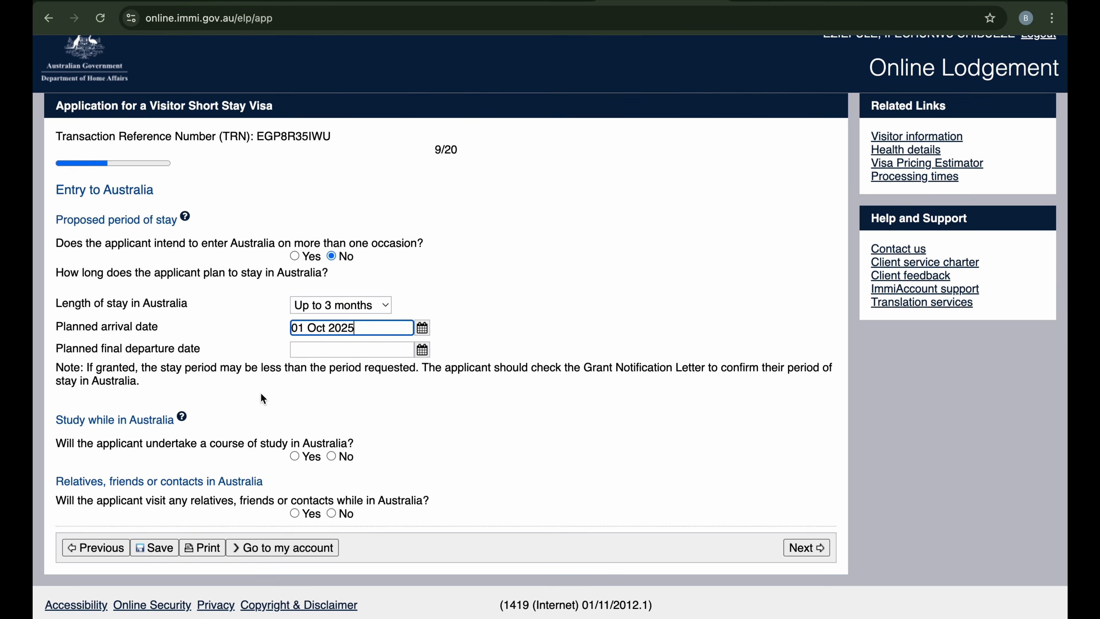
pyautogui.click(422, 351)
pyautogui.click(190, 370)
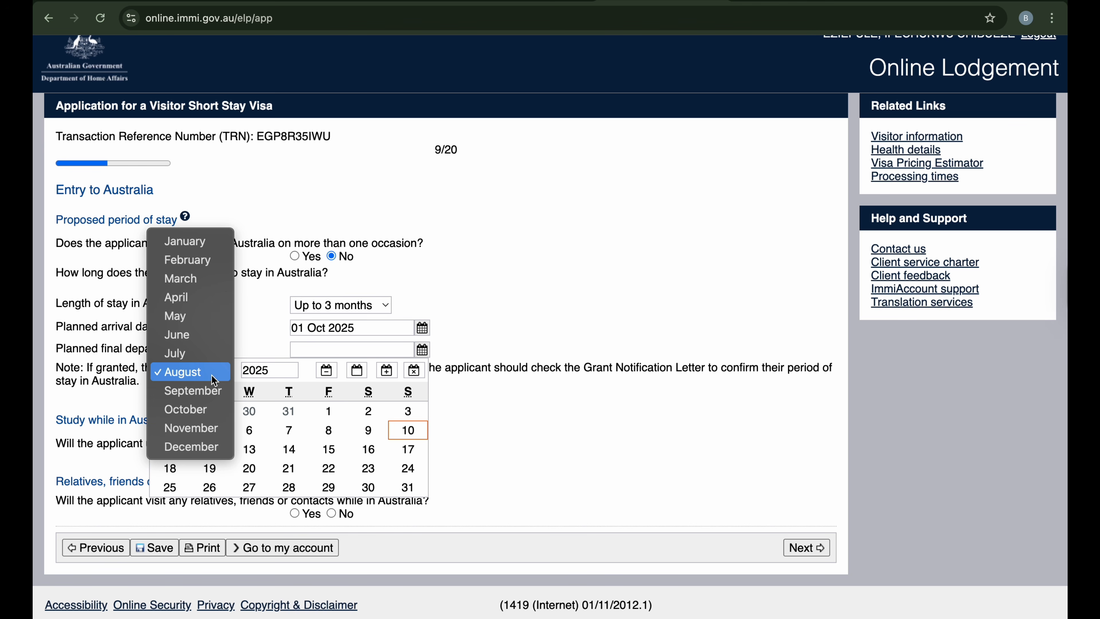
pyautogui.click(205, 416)
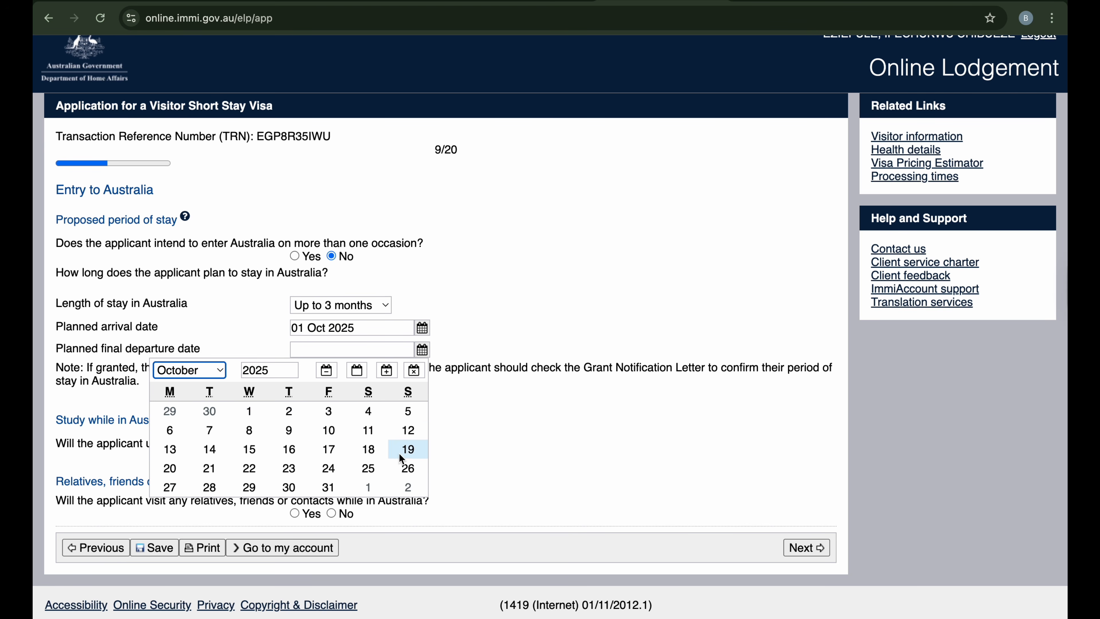
pyautogui.click(334, 431)
# - Answer No to studying in Australia and to visiting relatives, then continue
pyautogui.scroll(-1, 434, 464)
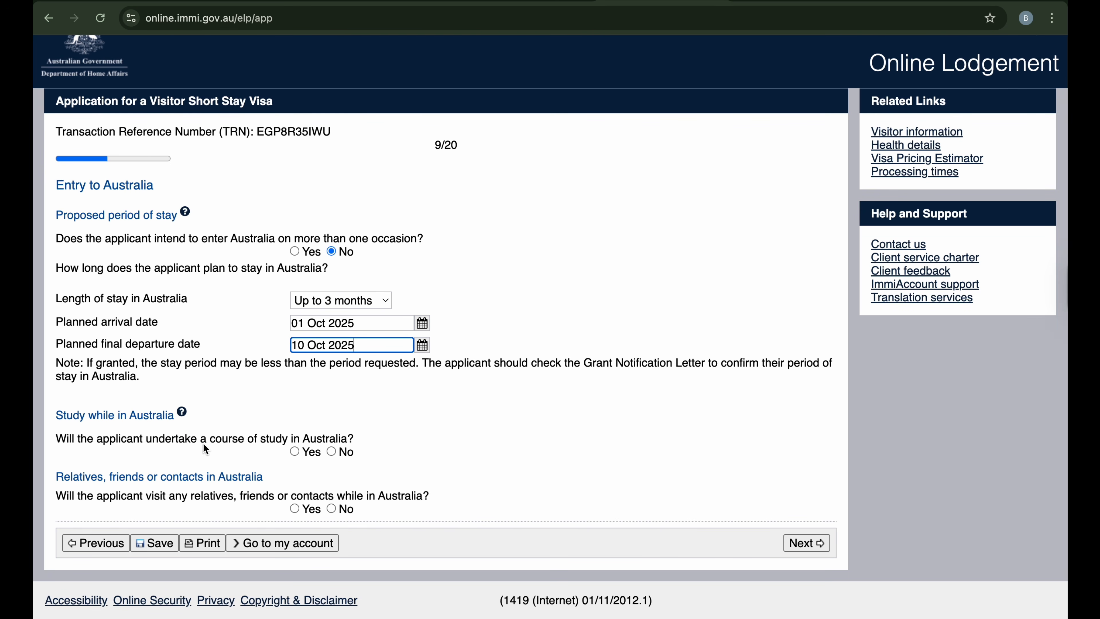
pyautogui.click(333, 453)
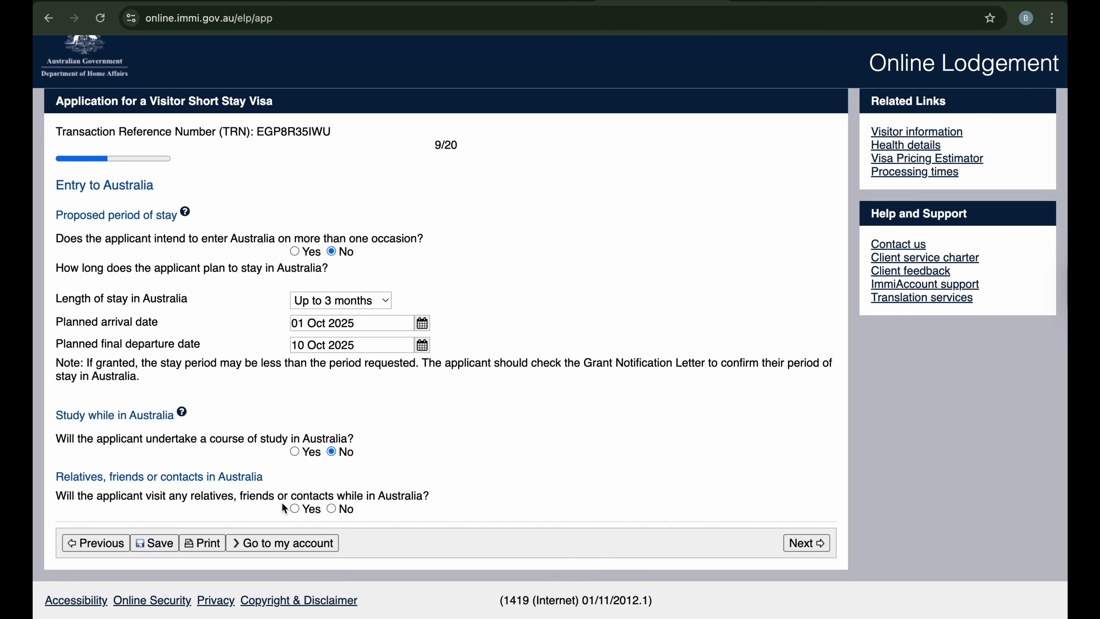
pyautogui.click(332, 509)
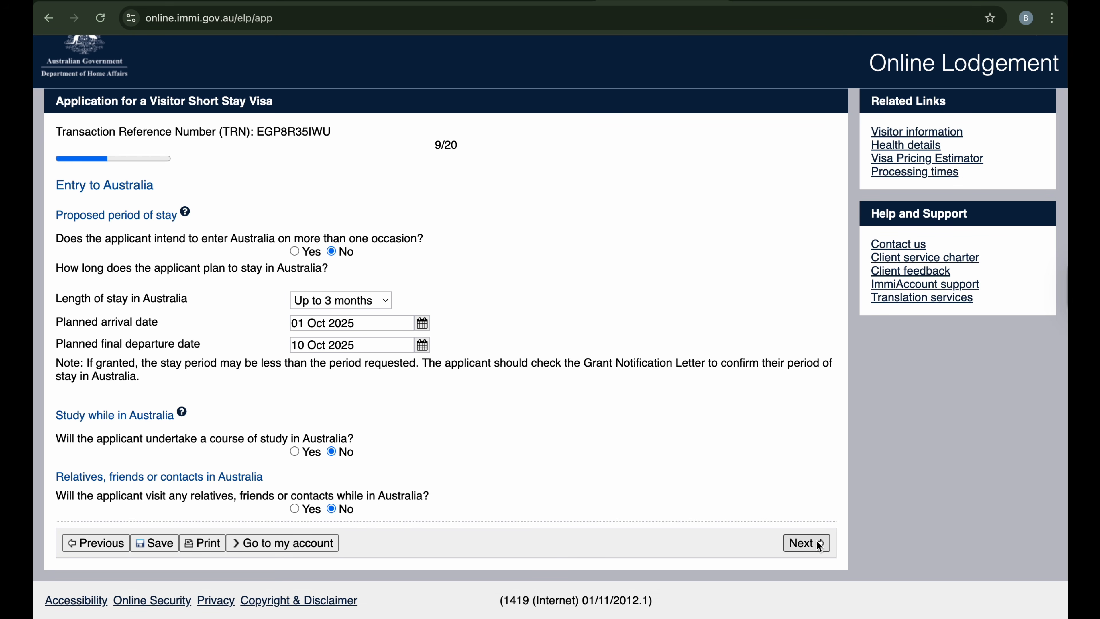
pyautogui.click(807, 544)
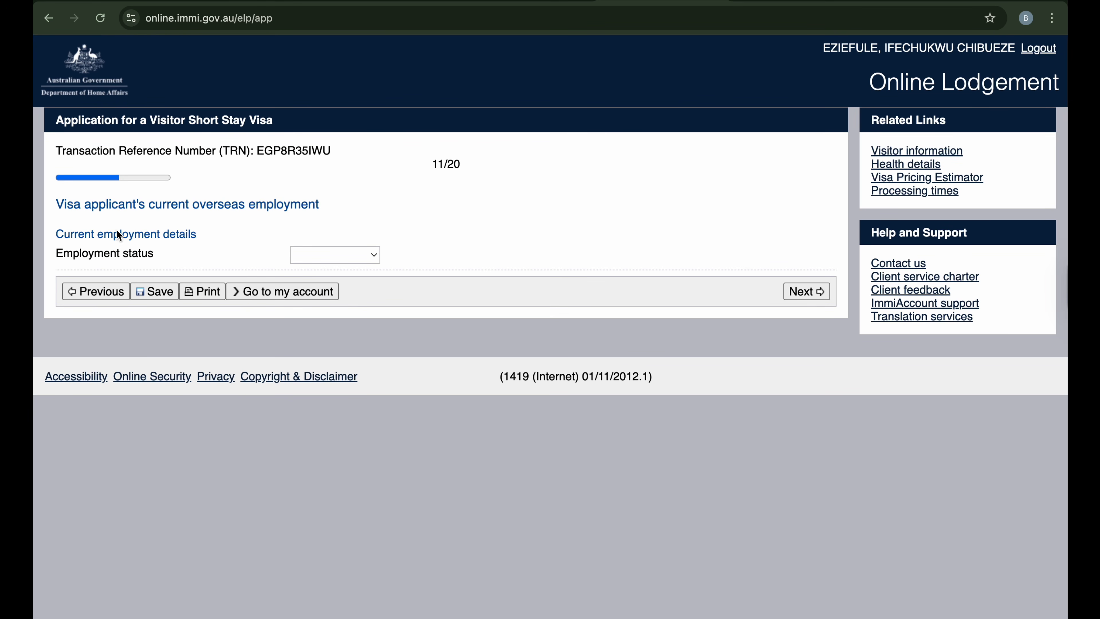
# - Set employment status to Self employed, occupation grouping to Managers, organisation 360 TRAVEL AND TOURS
pyautogui.click(367, 248)
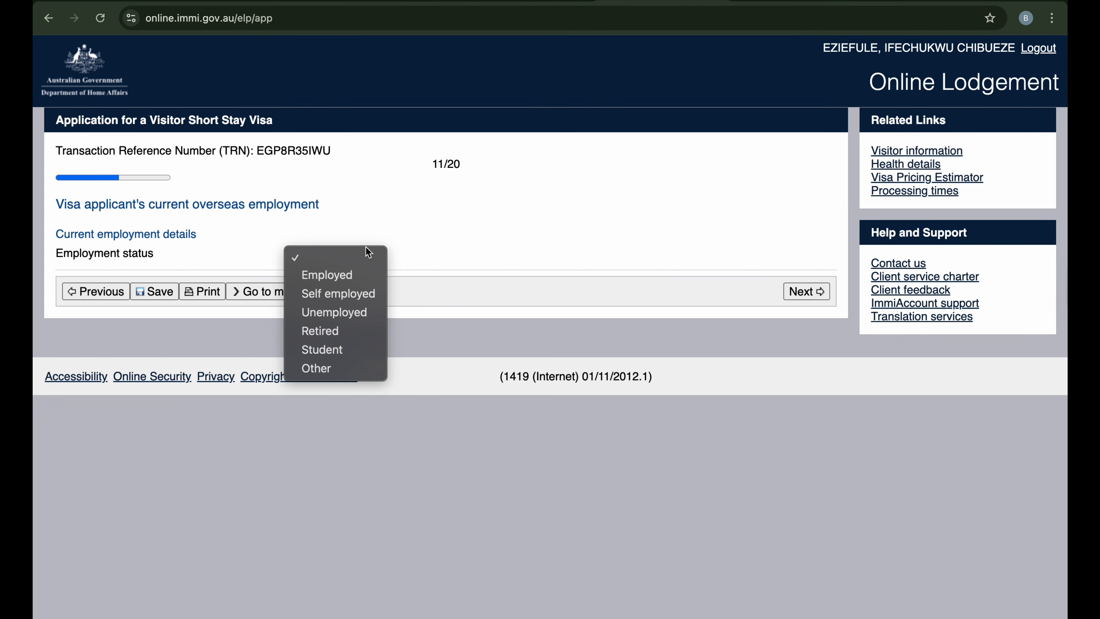
pyautogui.click(362, 281)
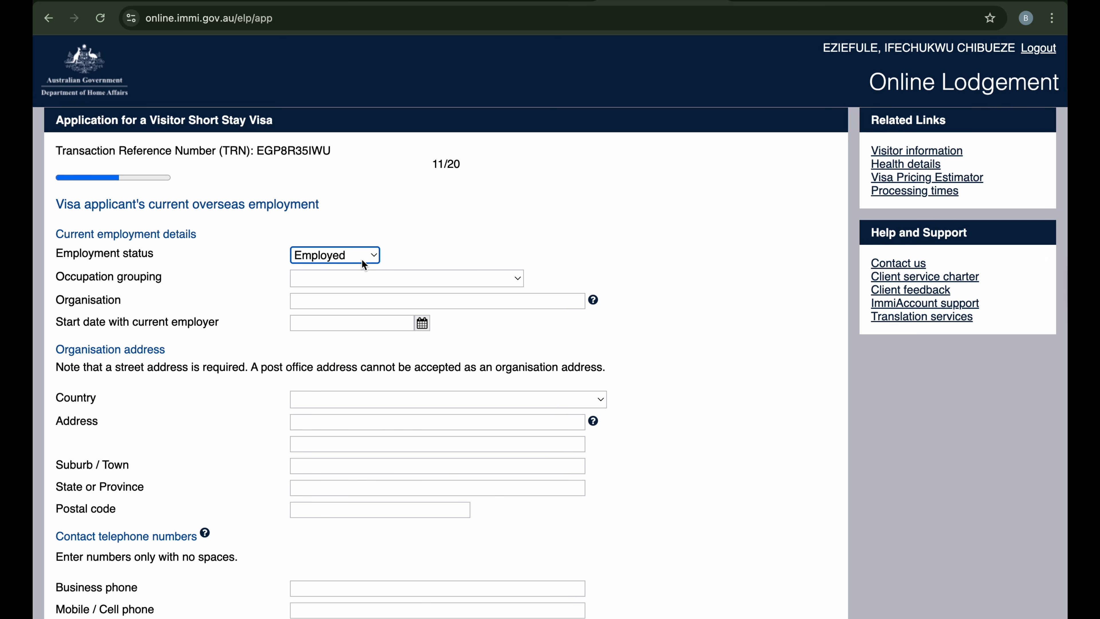
pyautogui.click(364, 260)
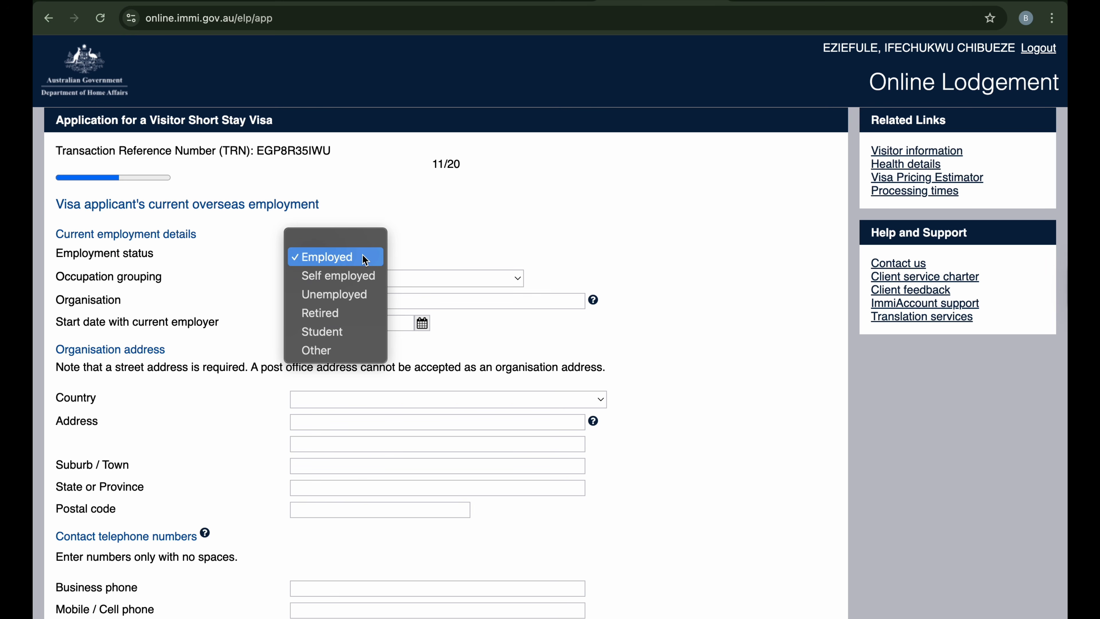
pyautogui.click(366, 277)
pyautogui.click(342, 281)
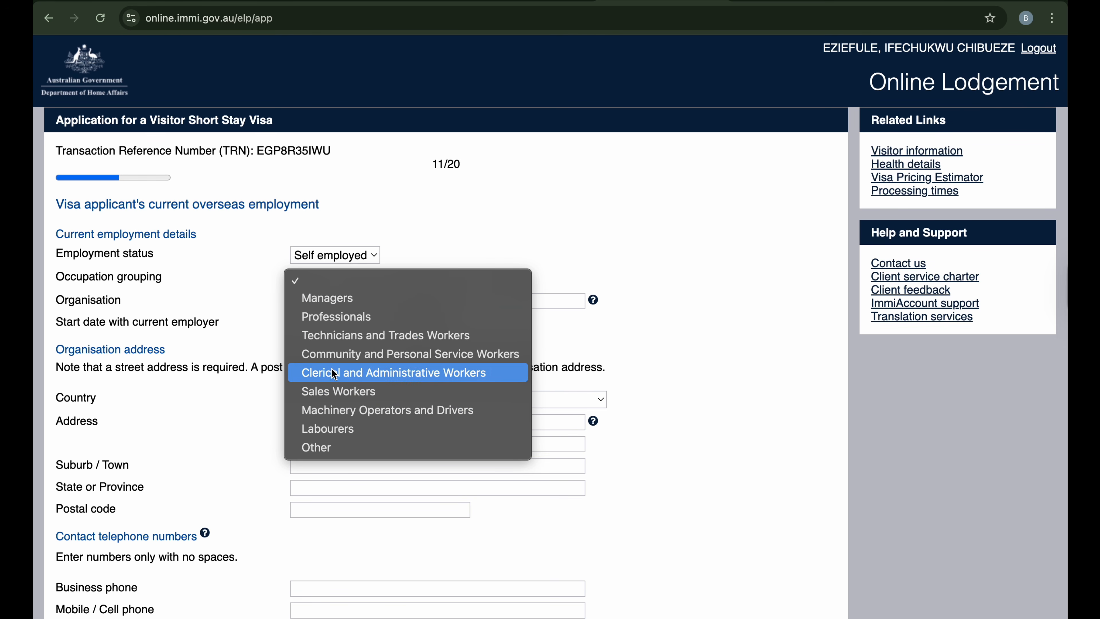
pyautogui.click(338, 303)
pyautogui.click(326, 302)
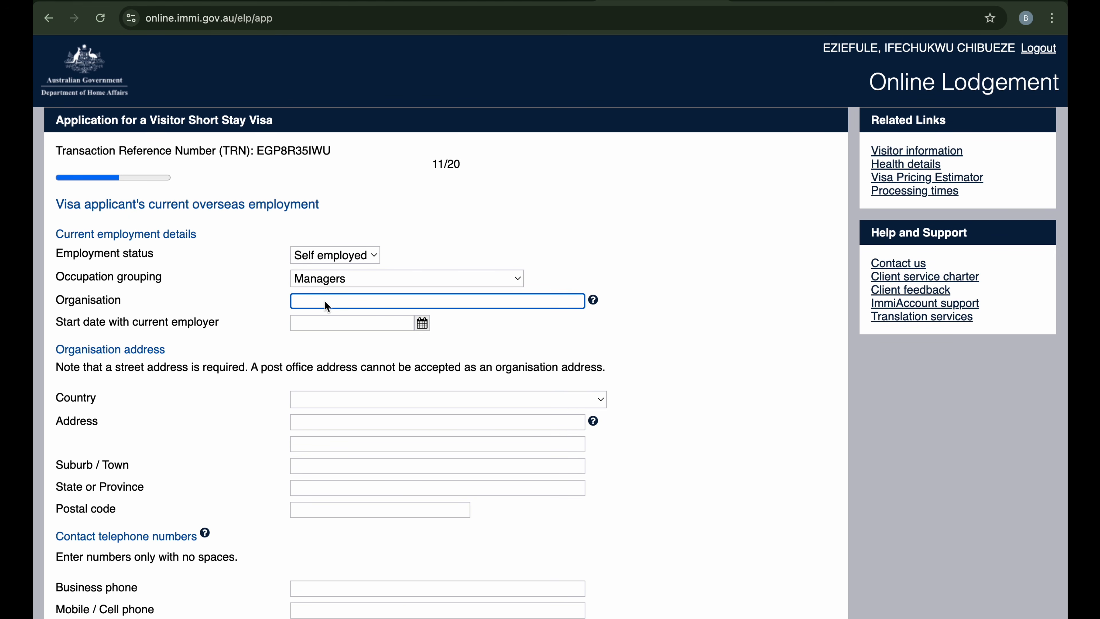
pyautogui.write('360 TR')
pyautogui.write('AVEL AND TOURS')
# - Set the employment start date to 10 Jan 2020
pyautogui.click(423, 323)
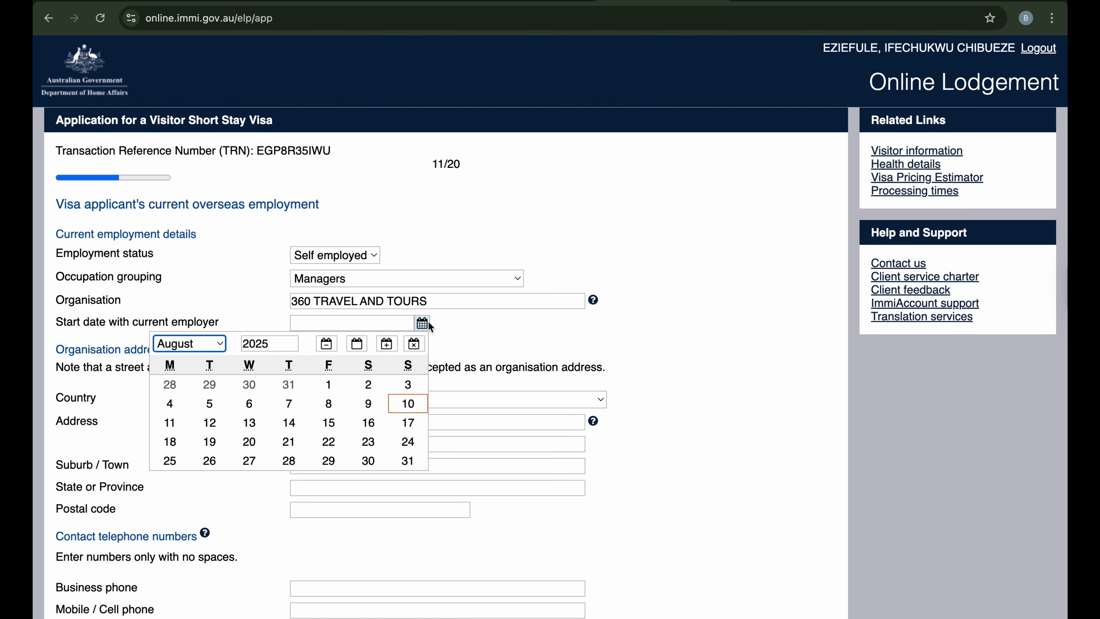
pyautogui.click(212, 349)
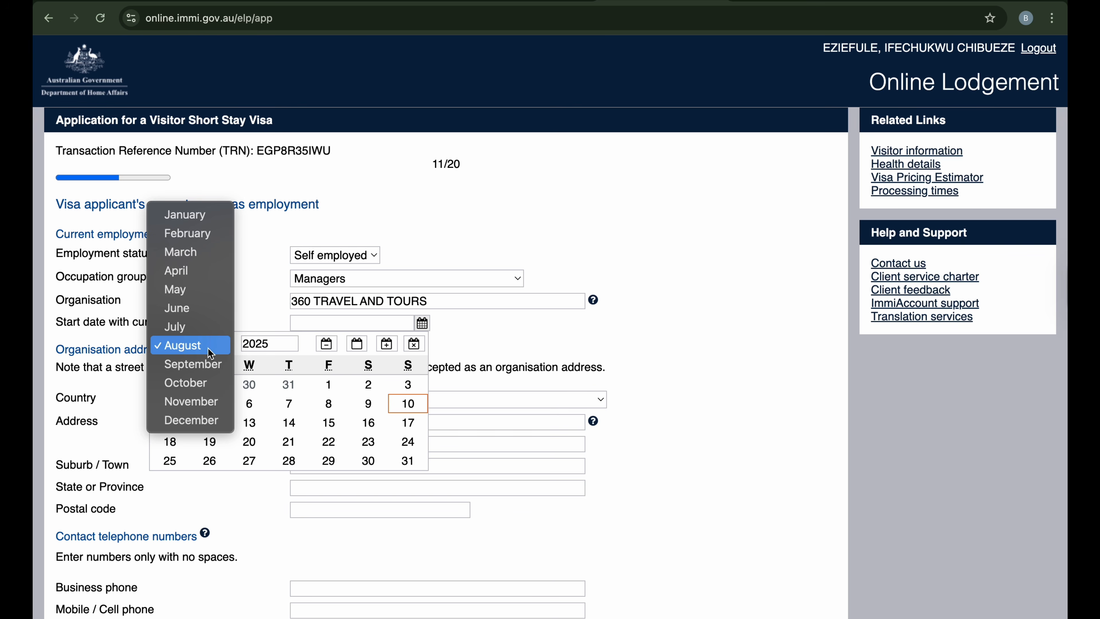
pyautogui.click(183, 219)
pyautogui.click(270, 346)
pyautogui.press('BackSpace')
pyautogui.write('0')
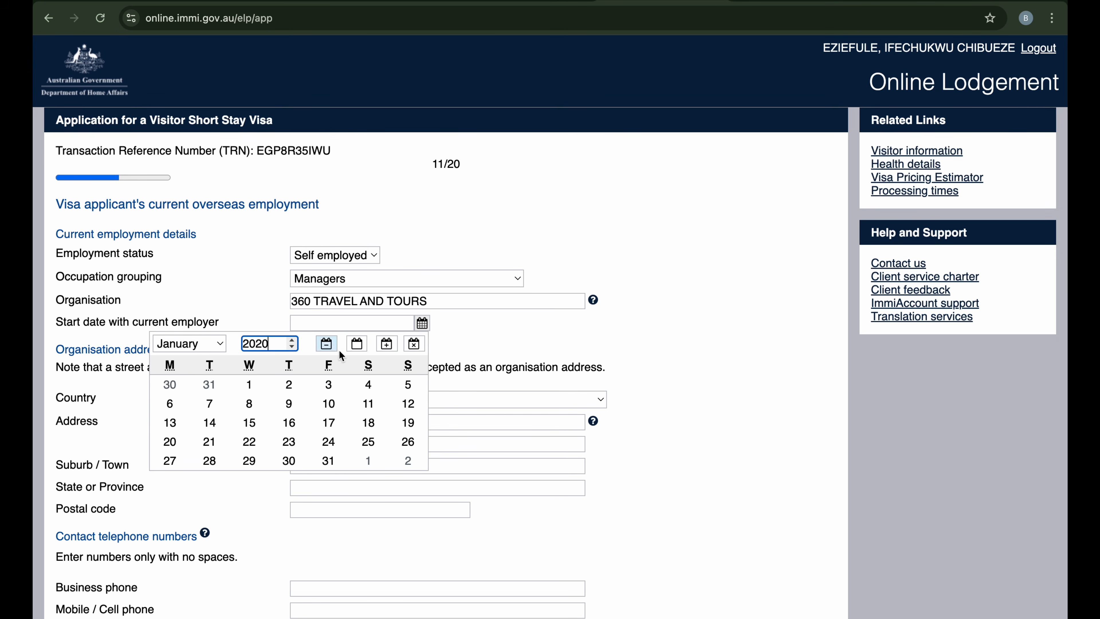
pyautogui.click(328, 403)
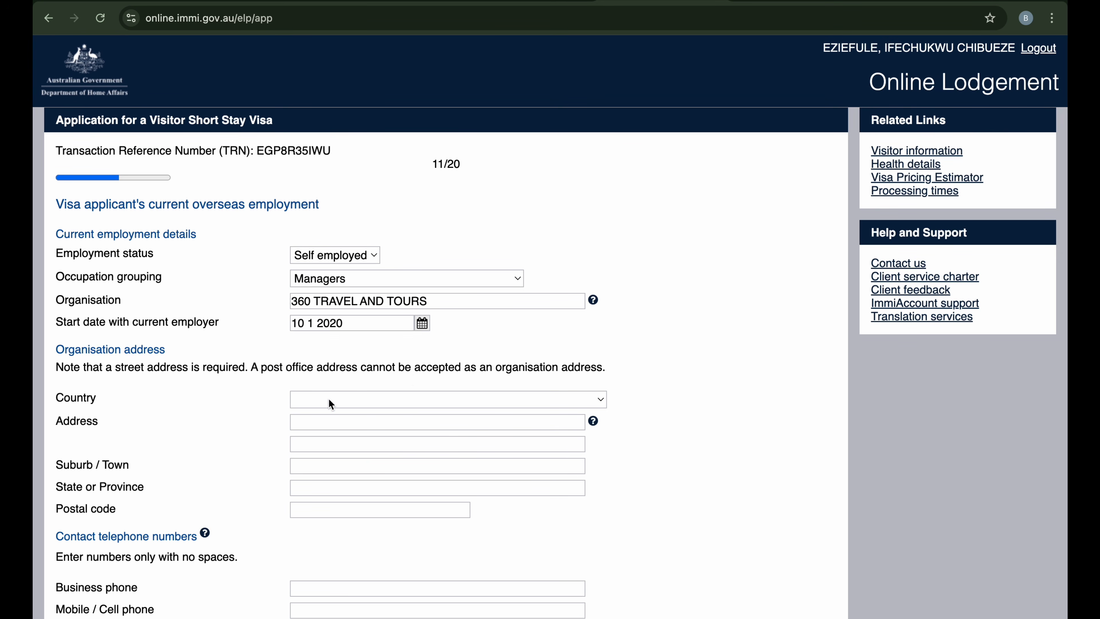
pyautogui.scroll(-1, 429, 381)
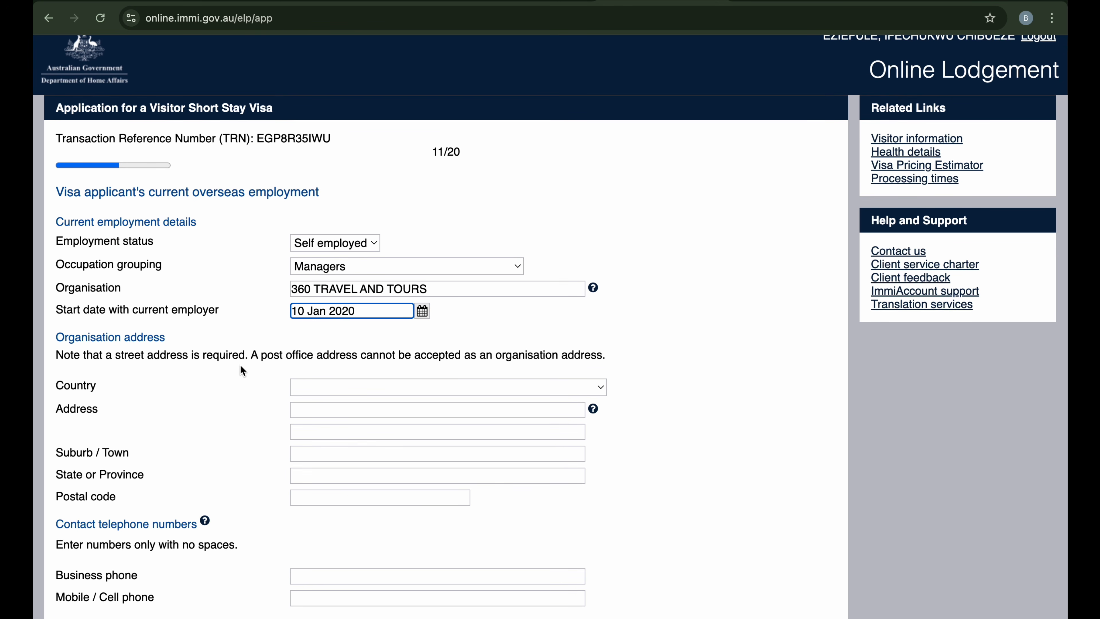
pyautogui.scroll(-2, 240, 364)
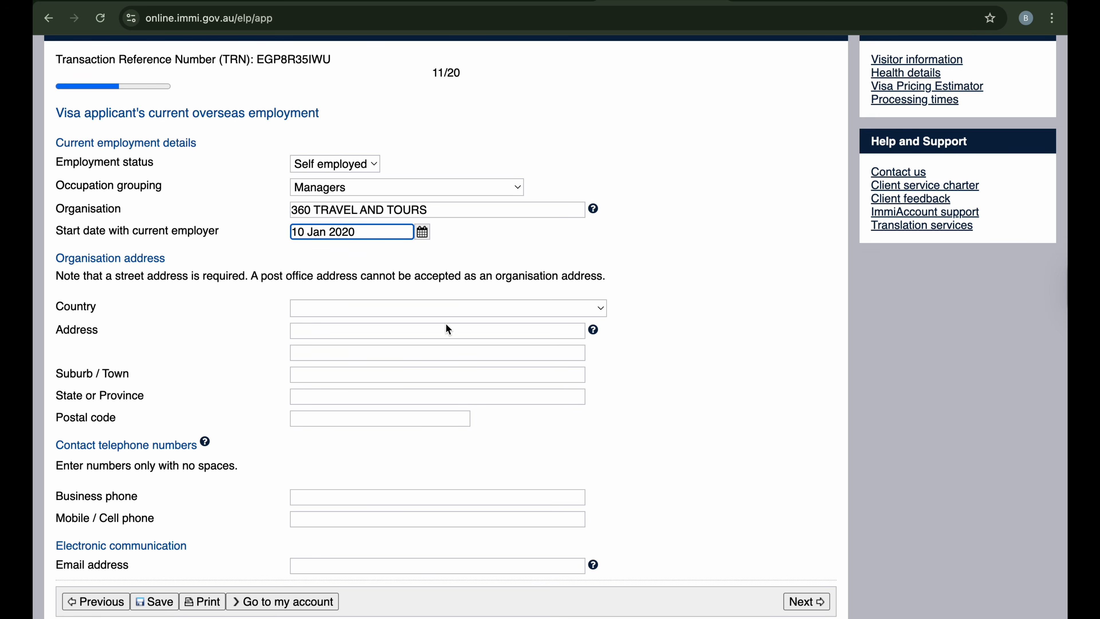
# - Enter the organisation's address in Nigeria: street, suburb, Lagos state and postal code
pyautogui.click(323, 309)
pyautogui.write('nigeria')
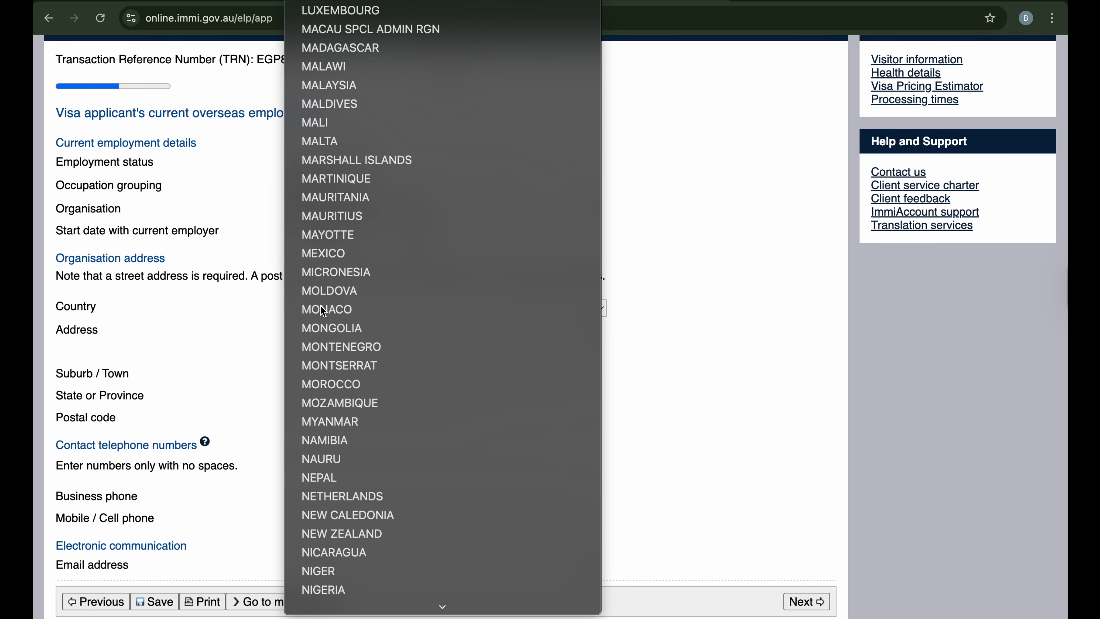
pyautogui.press('Return')
pyautogui.click(353, 333)
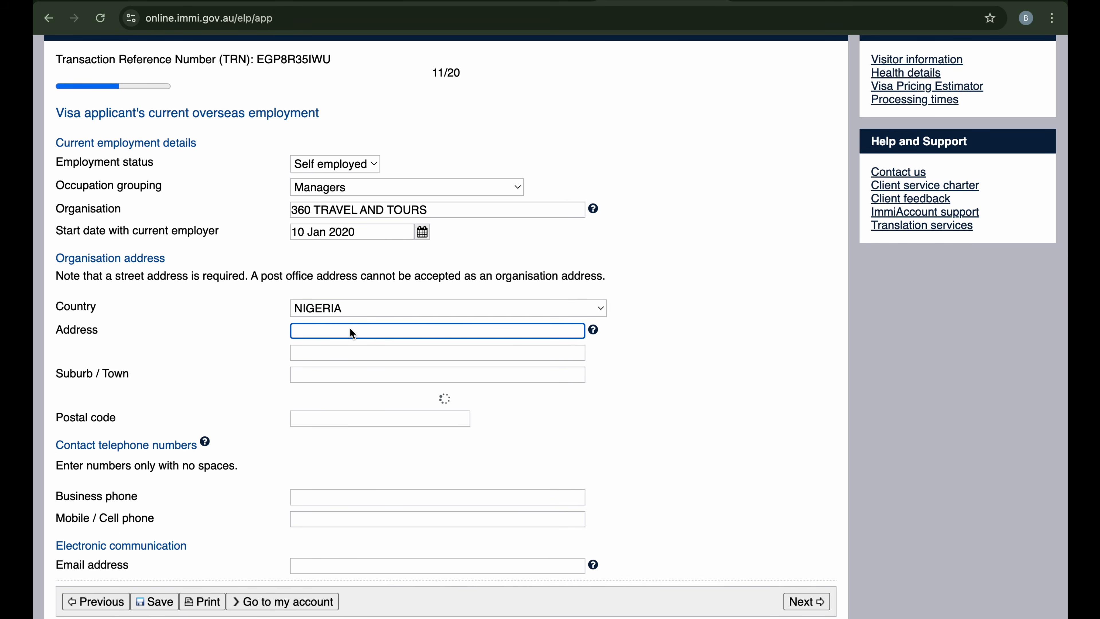
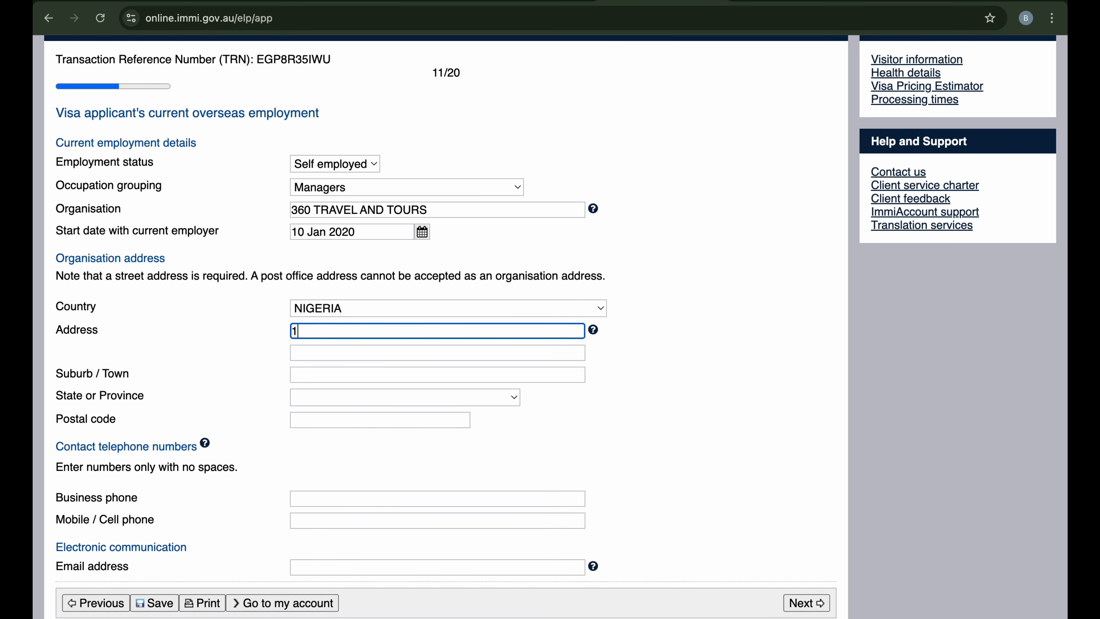
pyautogui.click(377, 378)
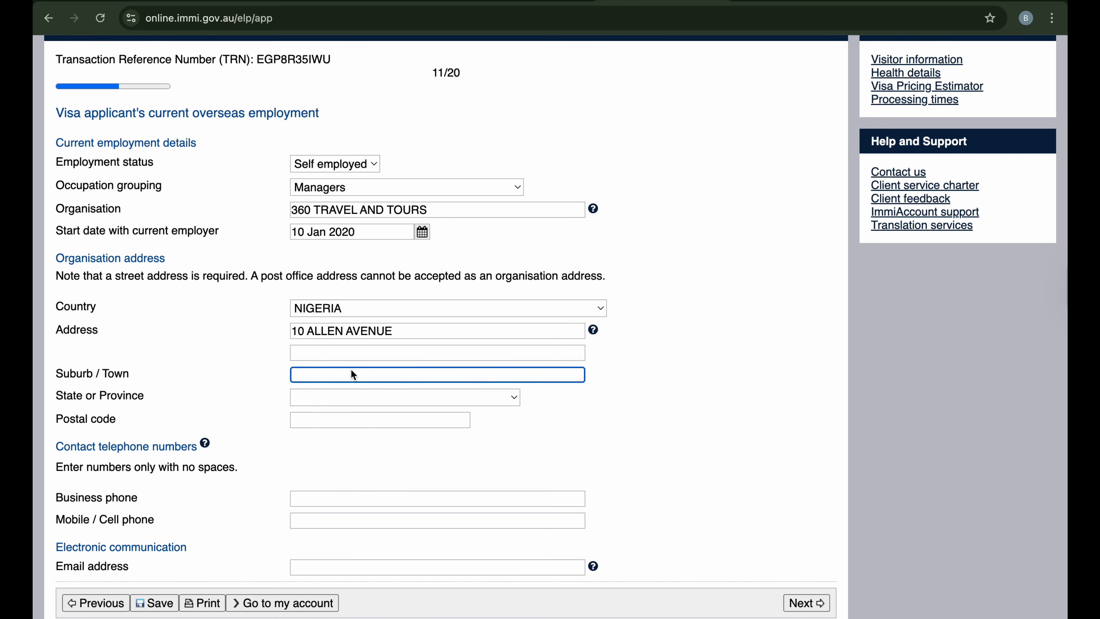
pyautogui.write('IKEJA')
pyautogui.click(361, 403)
pyautogui.press('l')
pyautogui.press('Return')
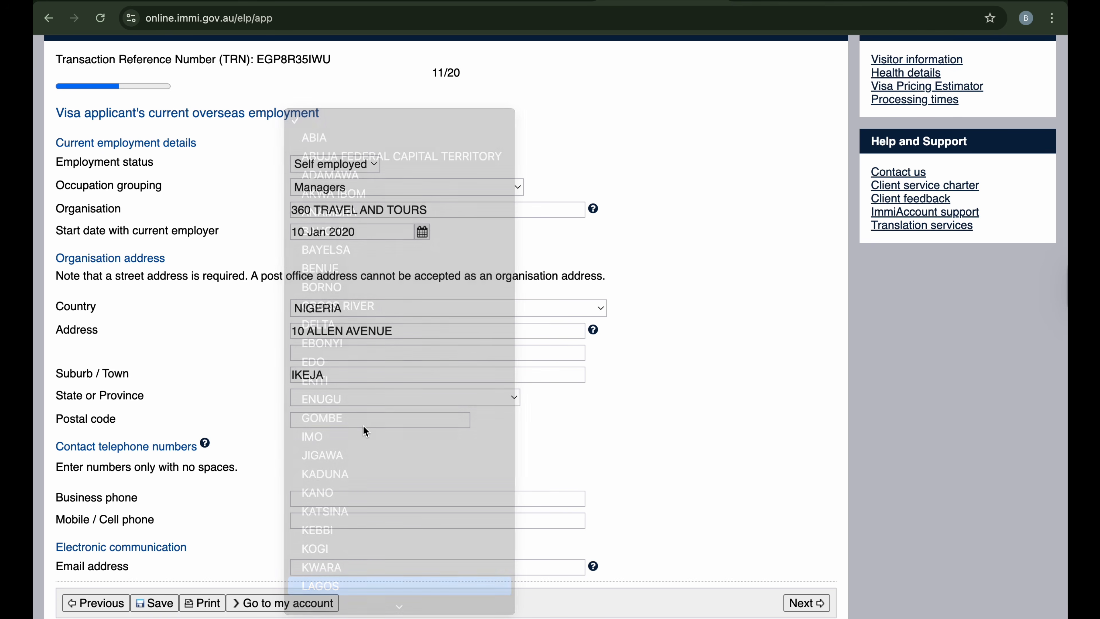
pyautogui.click(311, 415)
pyautogui.write('1000')
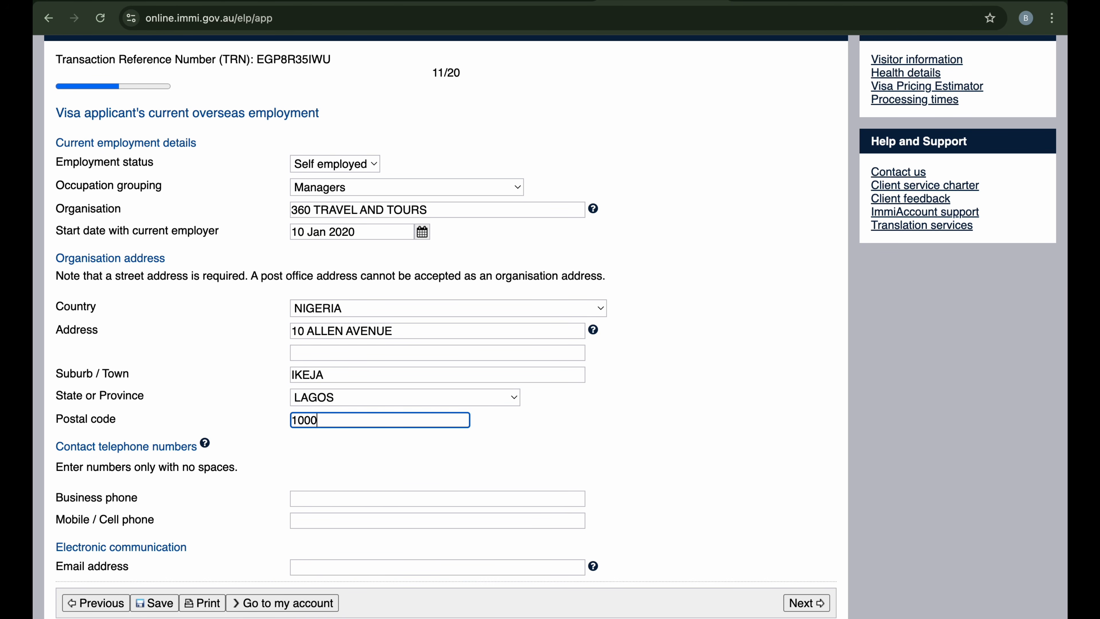
pyautogui.press('BackSpace')
pyautogui.press('BackSpace')
pyautogui.write('1282')
pyautogui.click(576, 418)
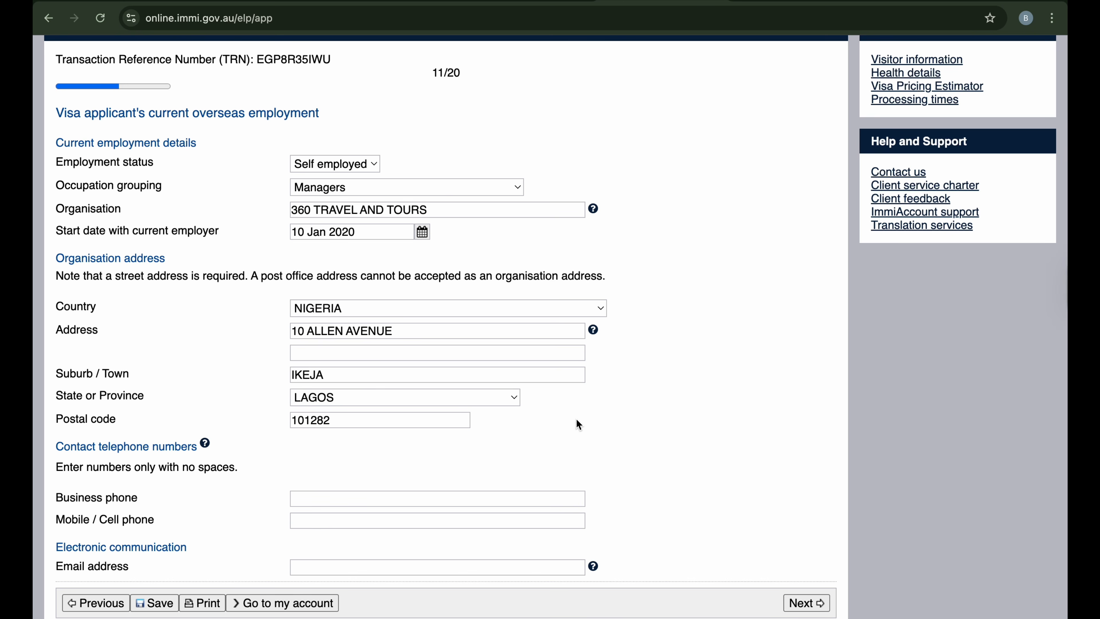
pyautogui.scroll(-2, 576, 419)
# - Fill in the employer's business phone and email, continue, and dismiss Chrome's save-address bubble
pyautogui.click(296, 438)
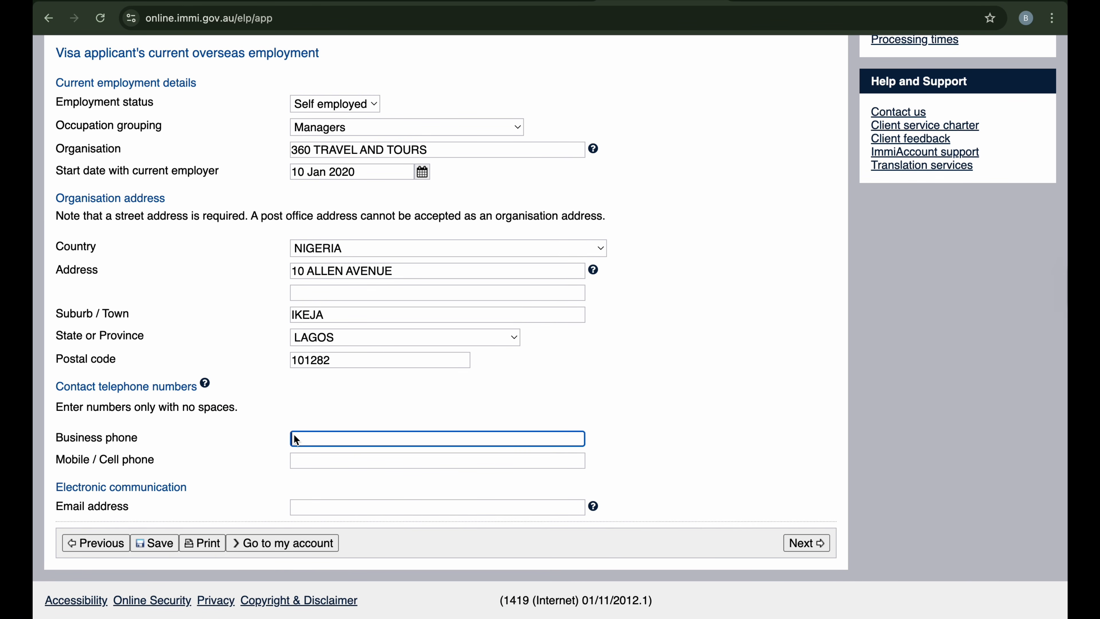
pyautogui.write('08123456789')
pyautogui.click(319, 510)
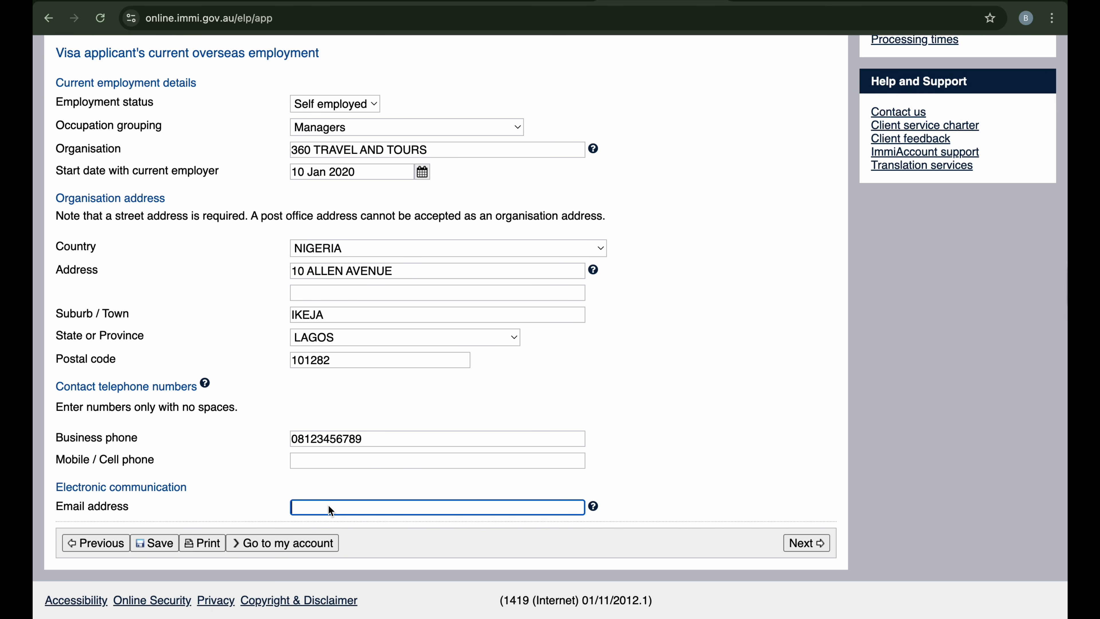
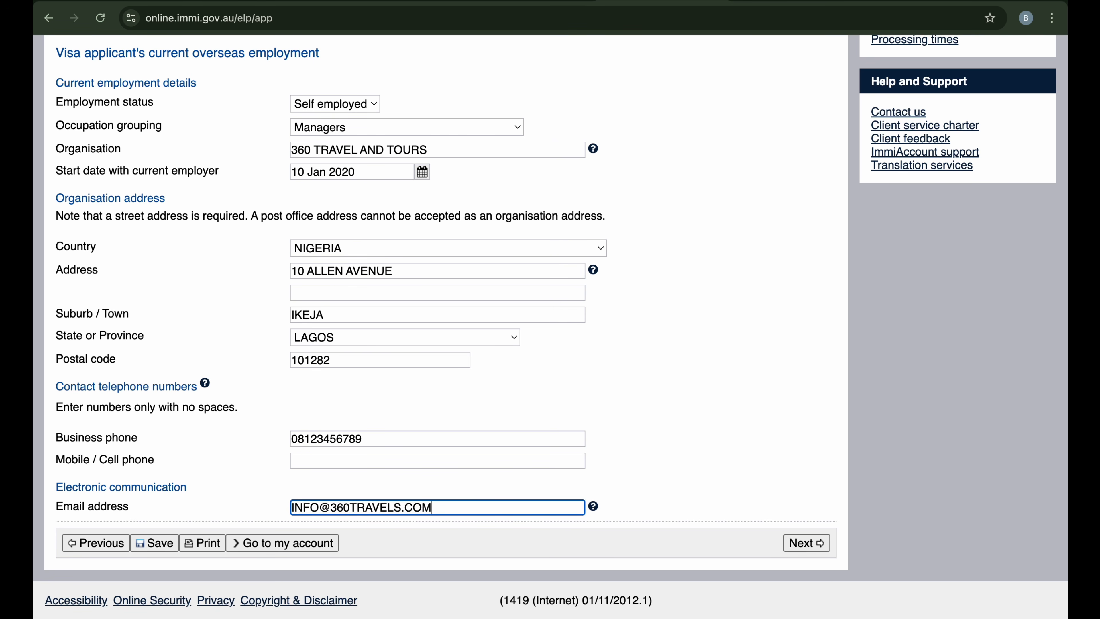
pyautogui.click(796, 546)
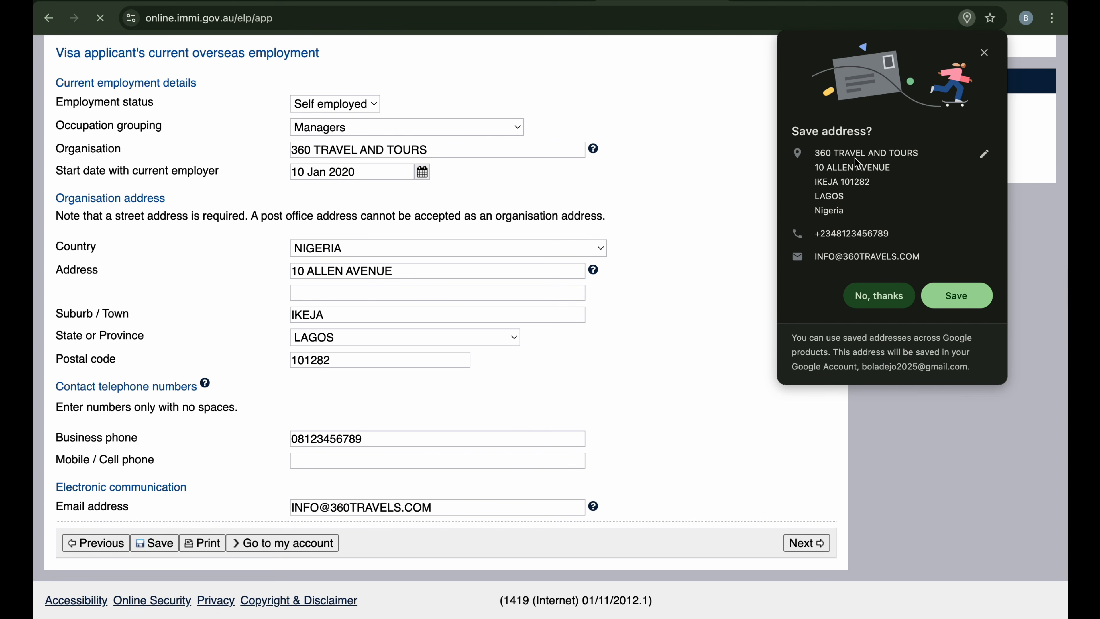
pyautogui.click(985, 52)
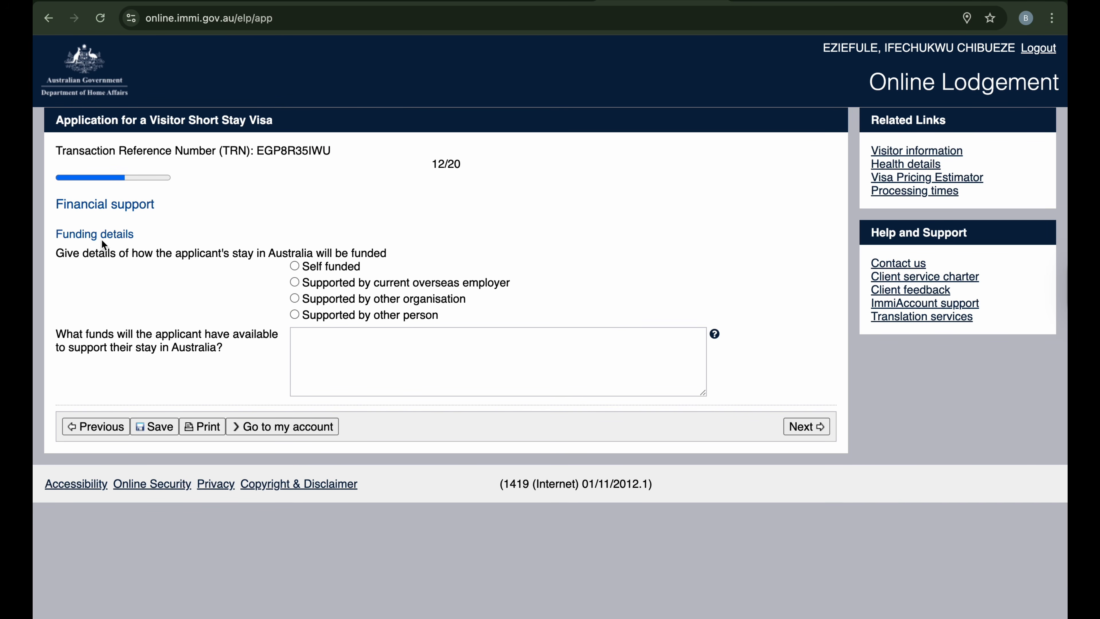
# - Explain that AUD $6,000 is available solely for the visit to Australia, then continue
pyautogui.click(339, 369)
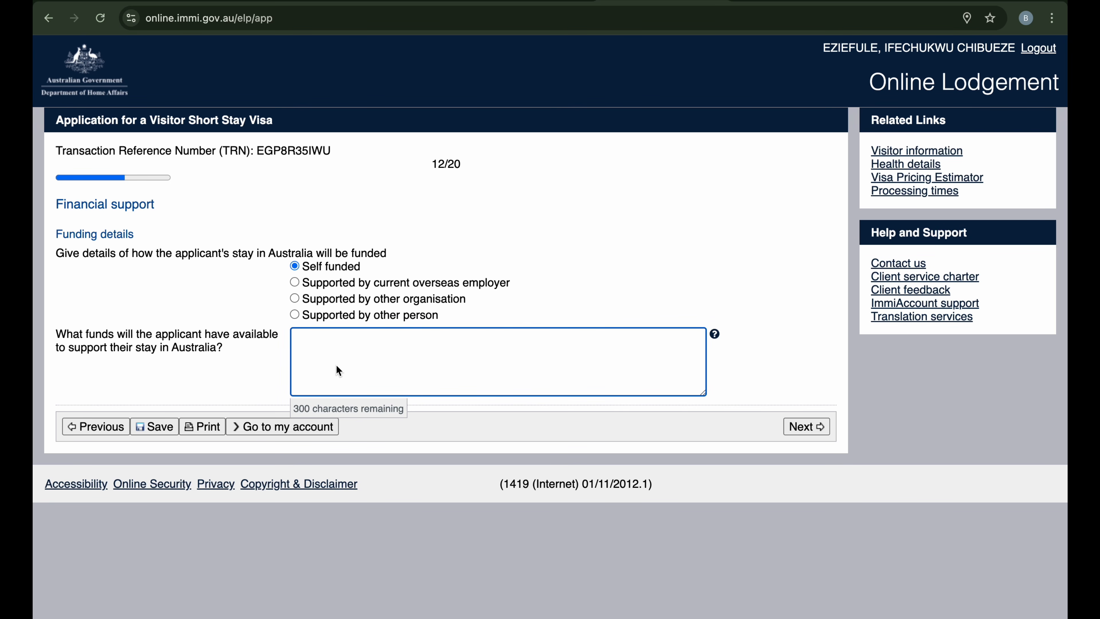
pyautogui.write('AUD $6,000')
pyautogui.press('Return')
pyautogui.press('Return')
pyautogui.write('I AHVE')
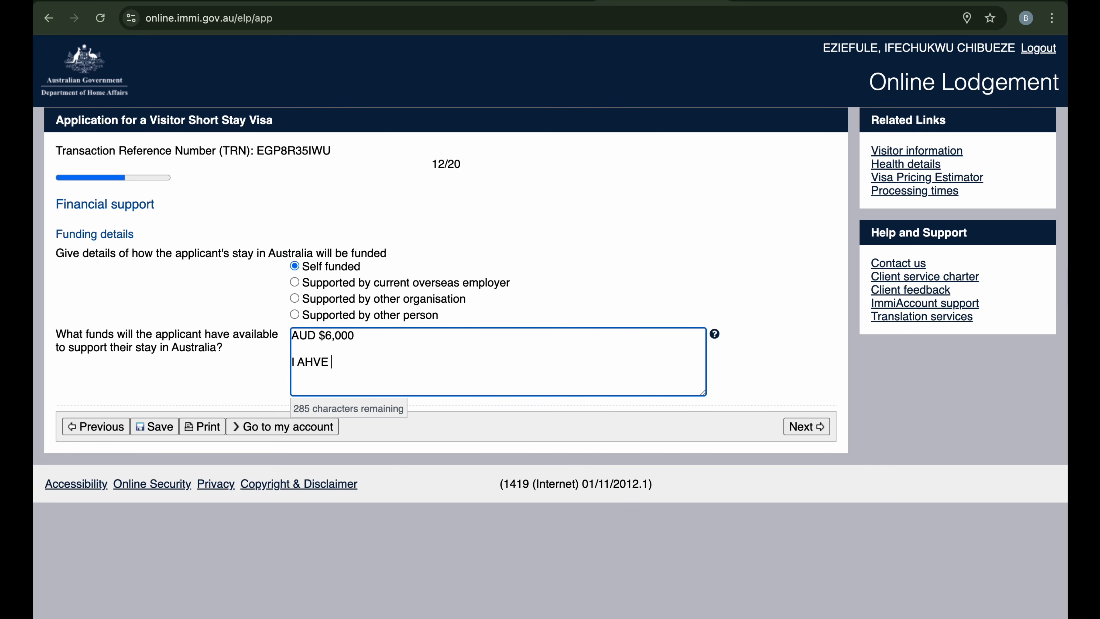
pyautogui.press('BackSpace')
pyautogui.press('BackSpace')
pyautogui.press('BackSpace')
pyautogui.press('BackSpace')
pyautogui.write('have made available to ab')
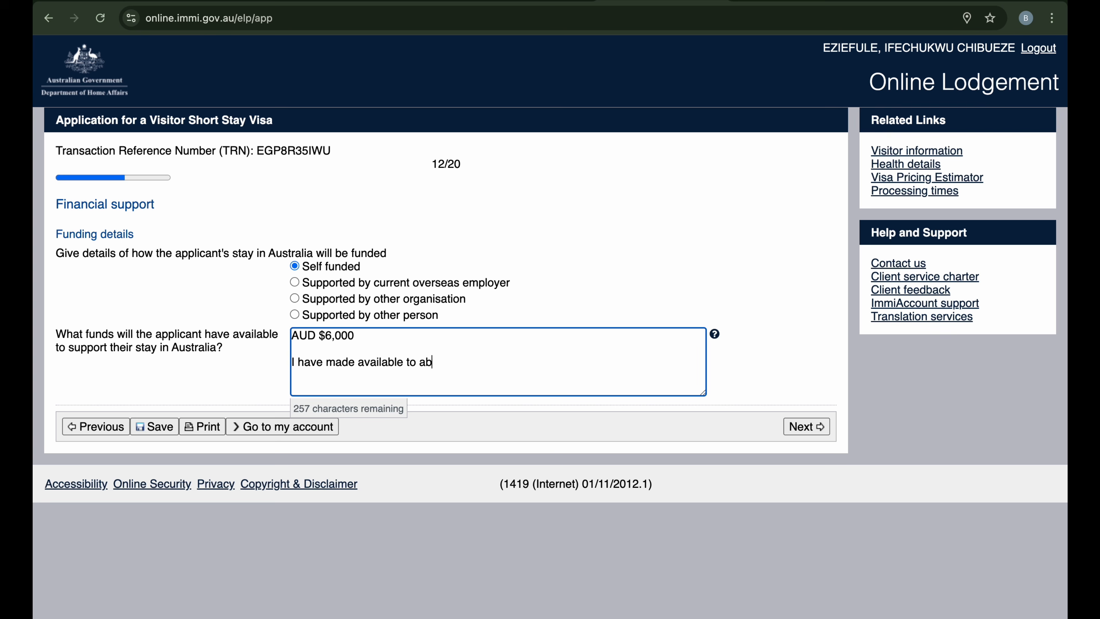
pyautogui.press('BackSpace')
pyautogui.write('forementioned amonut')
pyautogui.press('BackSpace')
pyautogui.press('BackSpace')
pyautogui.write('t')
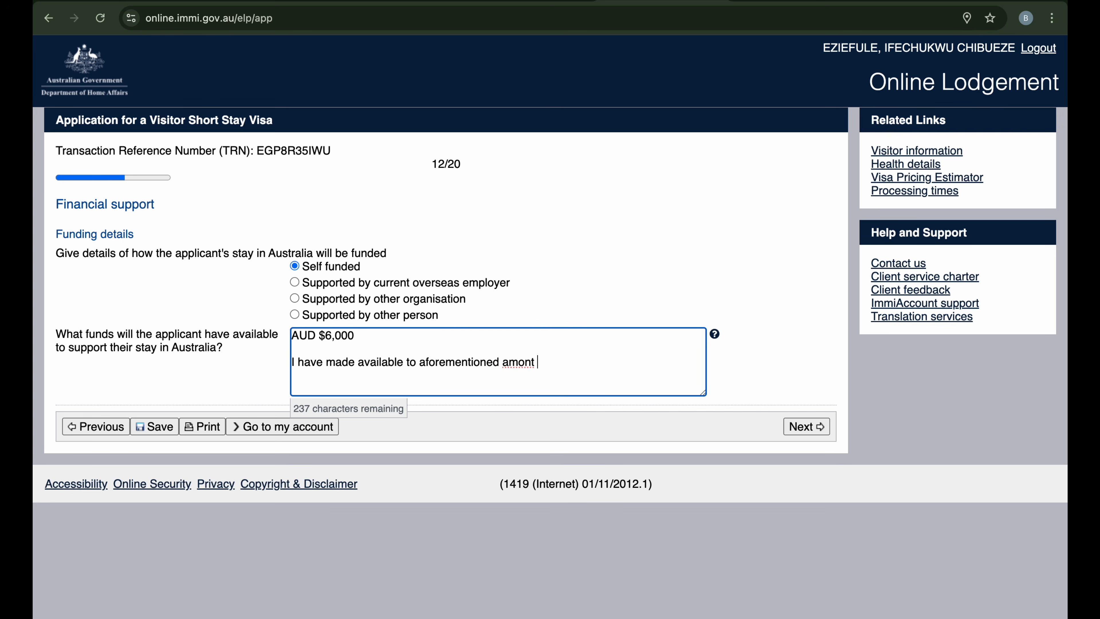
pyautogui.press('BackSpace')
pyautogui.press('BackSpace')
pyautogui.write('unt for the sole purp')
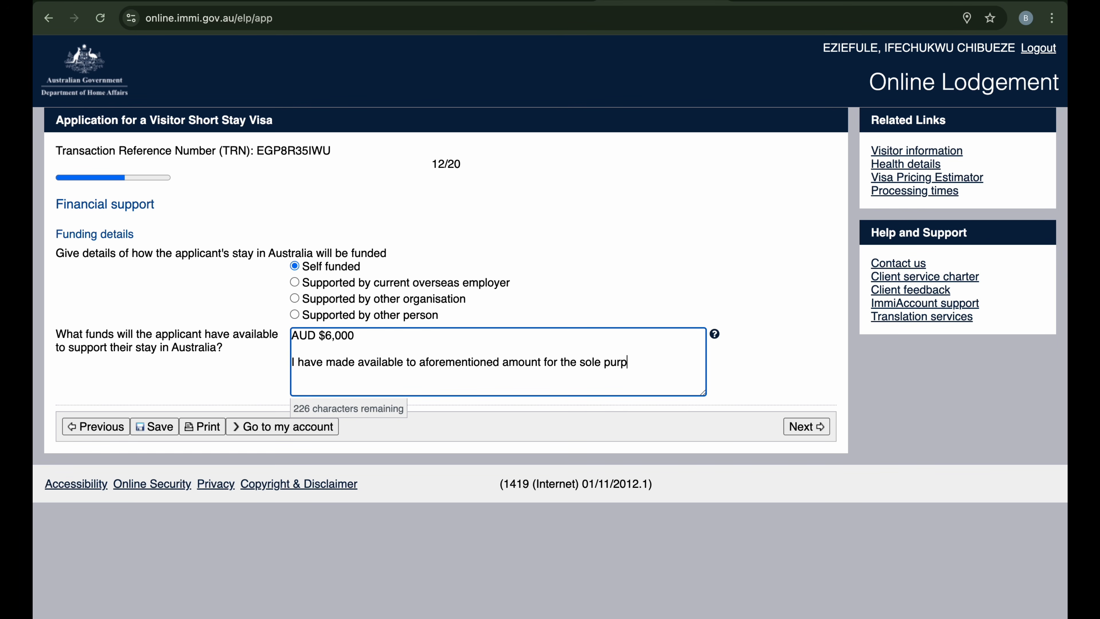
pyautogui.write('ose of my visit to australia.')
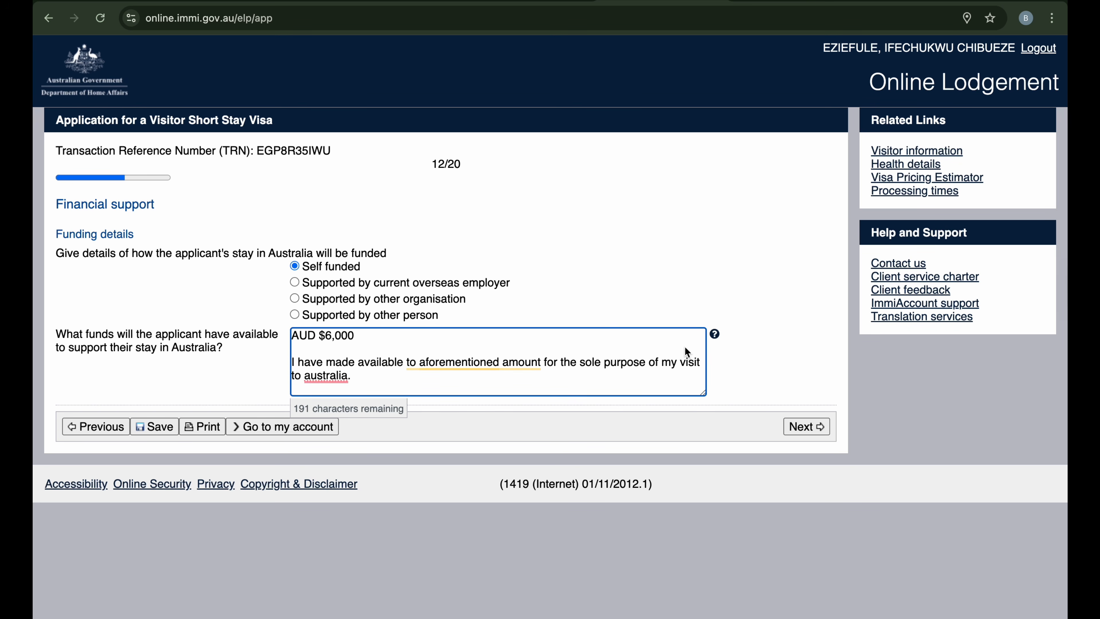
pyautogui.click(805, 427)
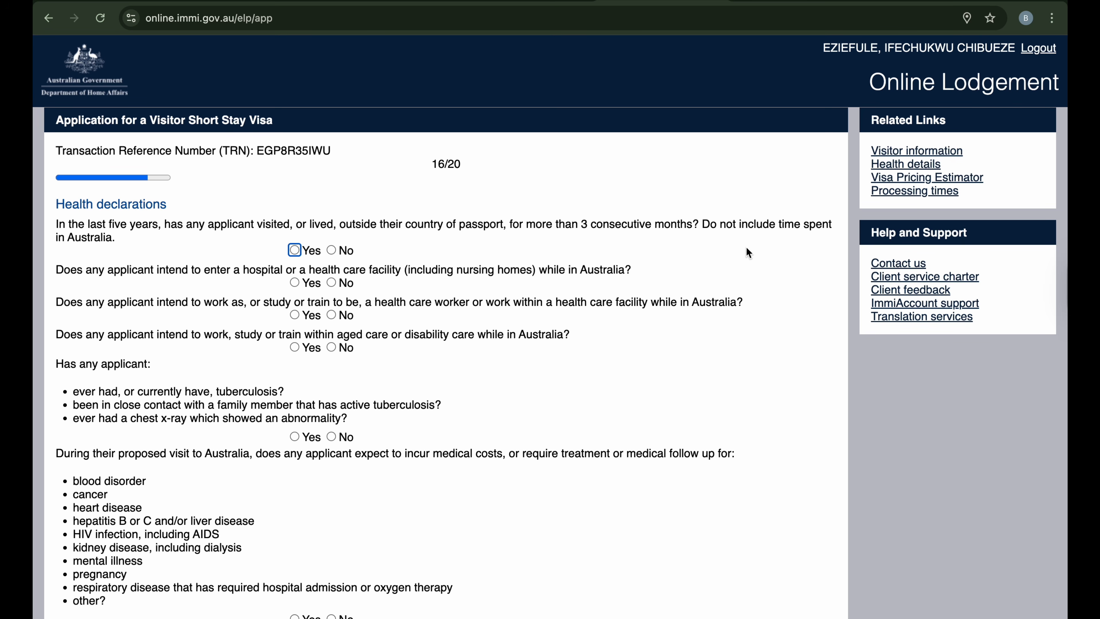
# - Answer No to all six health questions, from living abroad to ongoing medical care, and continue
pyautogui.click(332, 251)
pyautogui.click(338, 315)
pyautogui.click(337, 347)
pyautogui.scroll(-1, 214, 406)
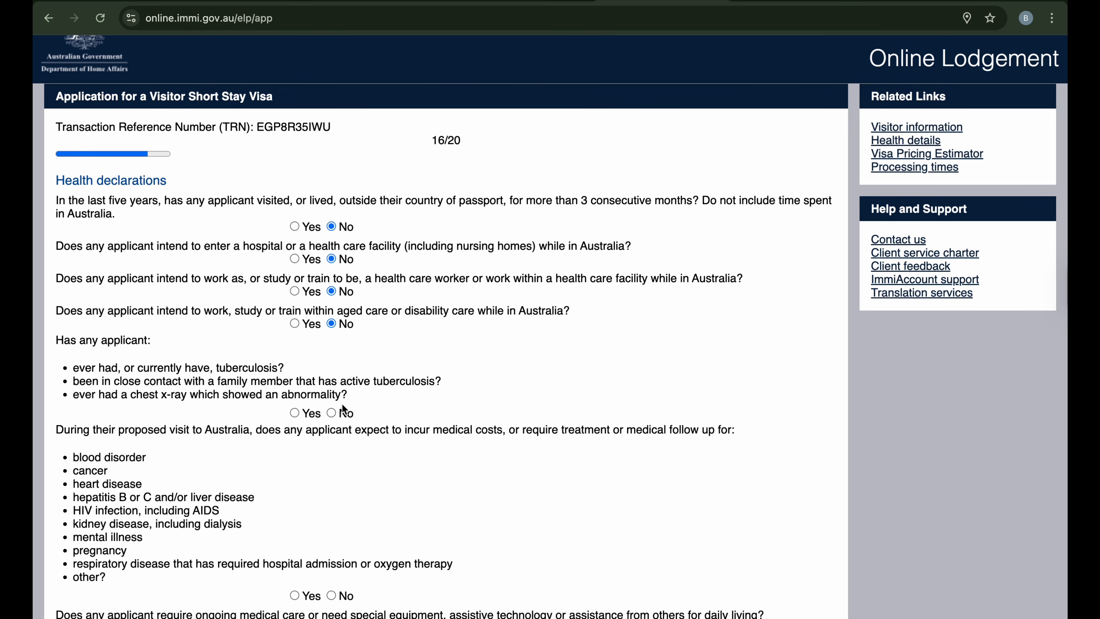
pyautogui.click(331, 413)
pyautogui.scroll(-5, 330, 413)
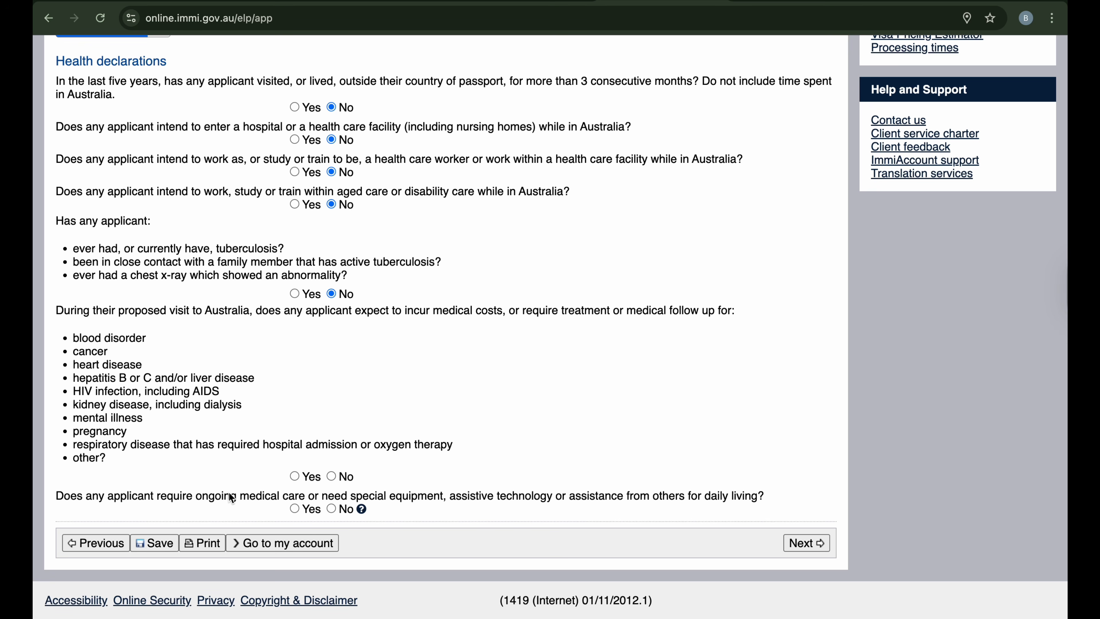
pyautogui.click(332, 476)
pyautogui.click(333, 508)
pyautogui.click(801, 543)
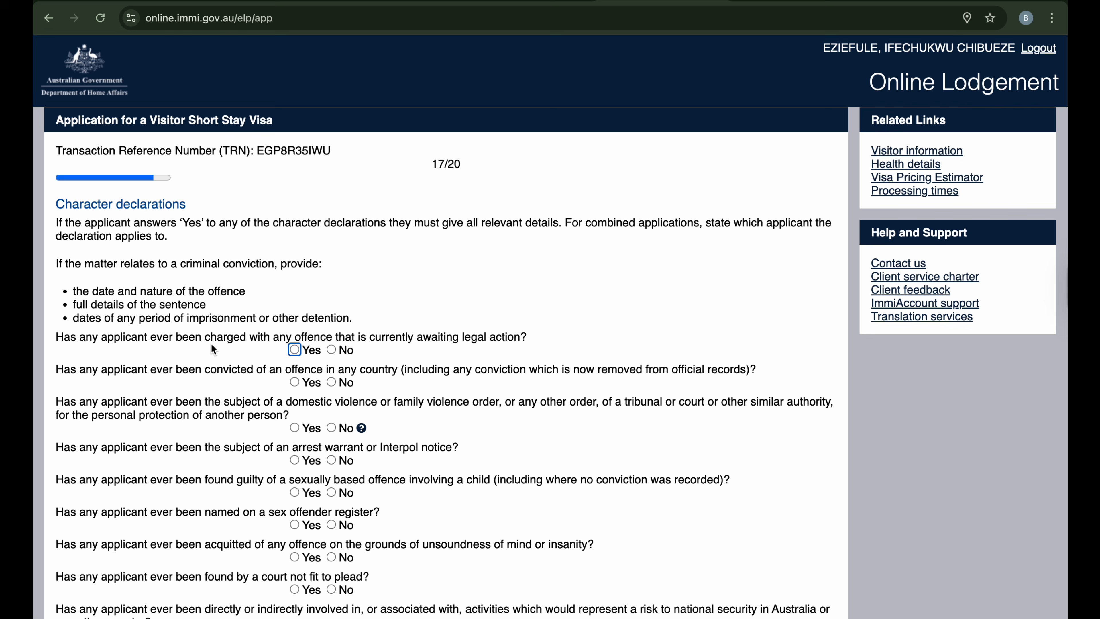
# - Answer No to legal action, convictions, domestic violence order, arrest warrant and fit-to-plead questions
pyautogui.click(333, 351)
pyautogui.click(332, 383)
pyautogui.scroll(-3, 357, 448)
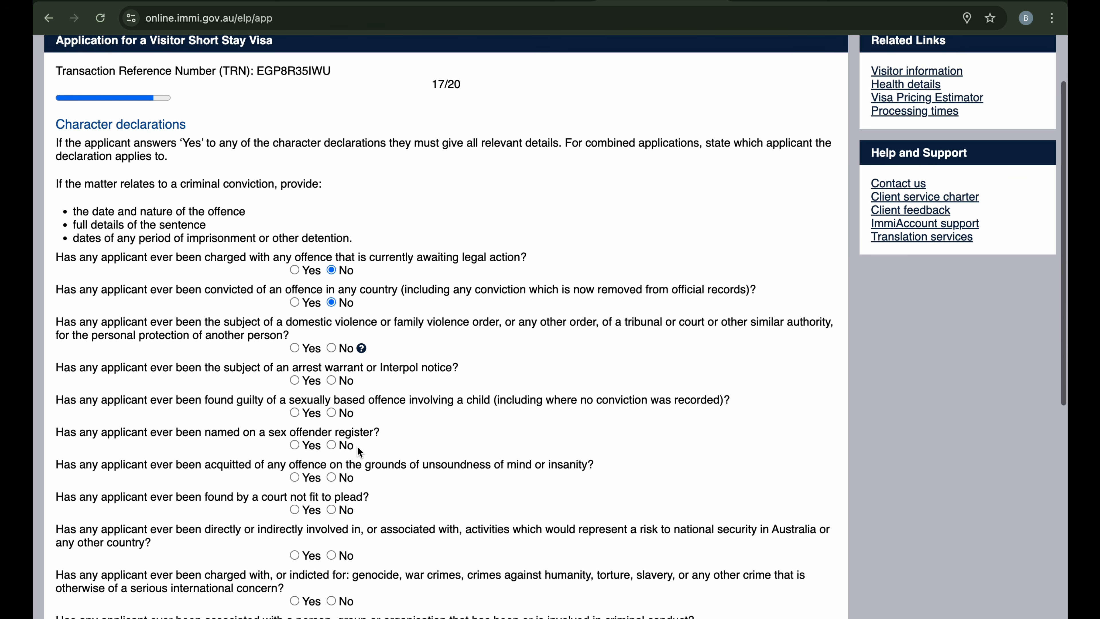
pyautogui.click(331, 348)
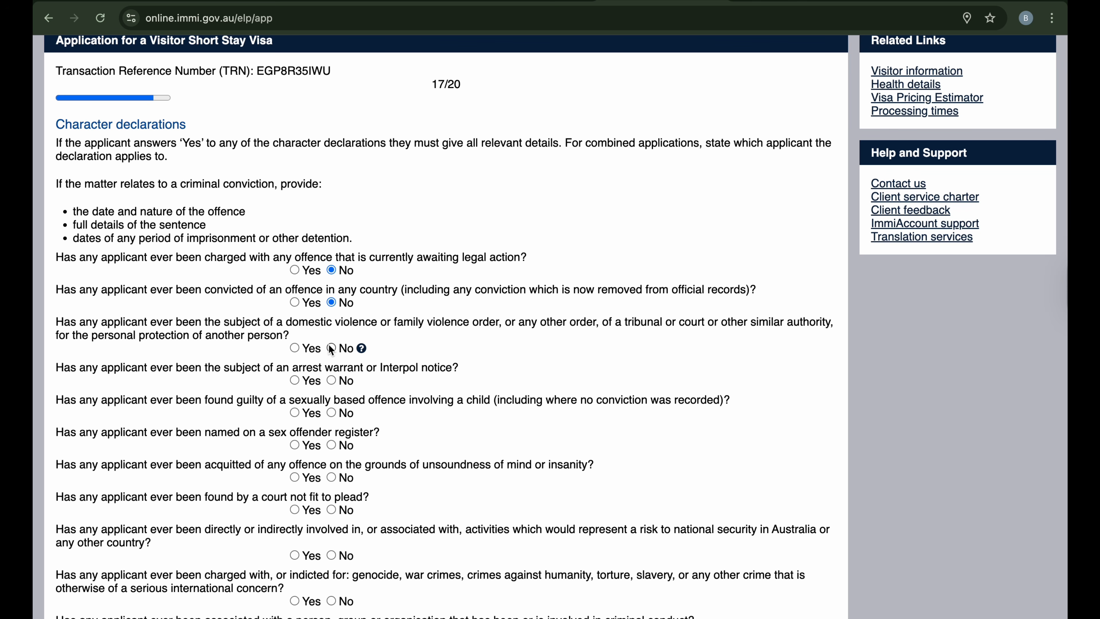
pyautogui.click(332, 381)
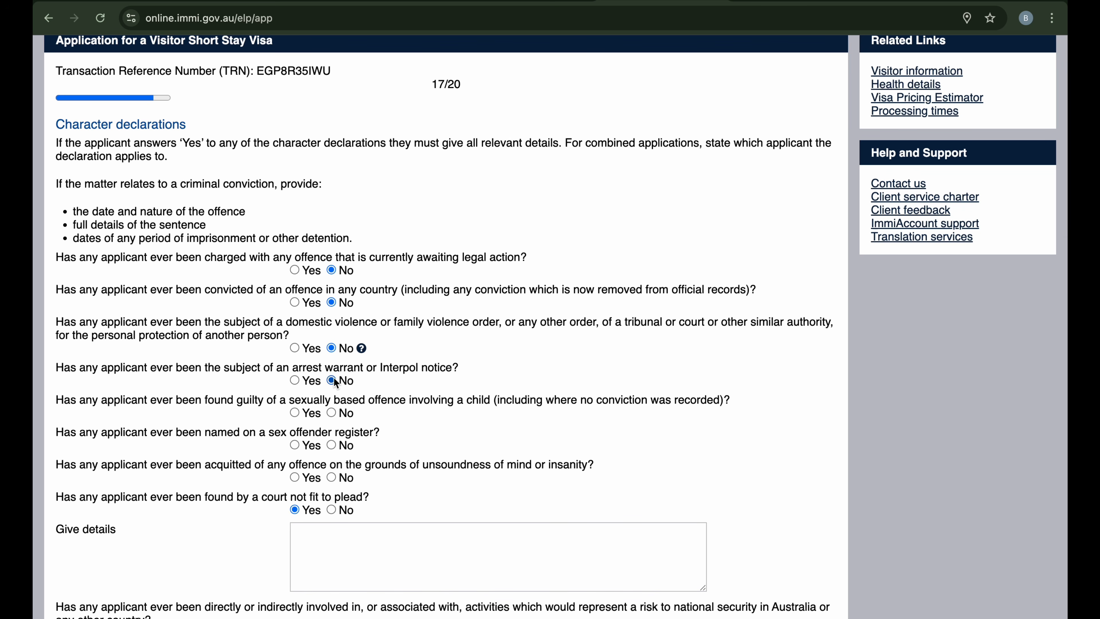
pyautogui.click(332, 510)
# - Answer No to child sexual offence, insanity acquittal and criminal-conduct association questions
pyautogui.scroll(-3, 241, 413)
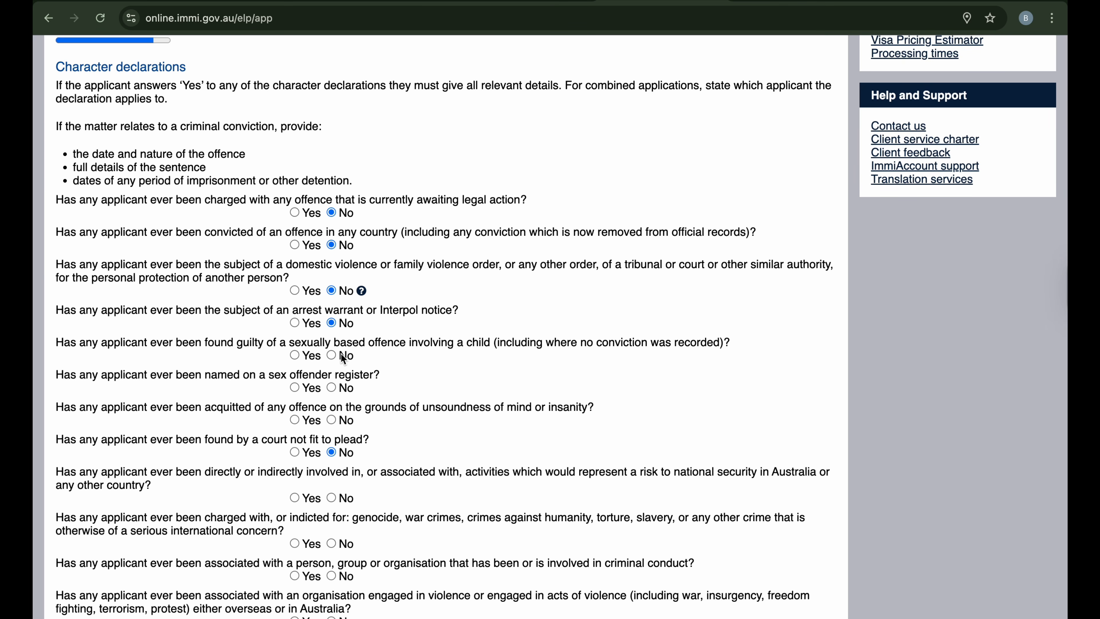
pyautogui.click(342, 354)
pyautogui.click(332, 420)
pyautogui.scroll(-3, 360, 410)
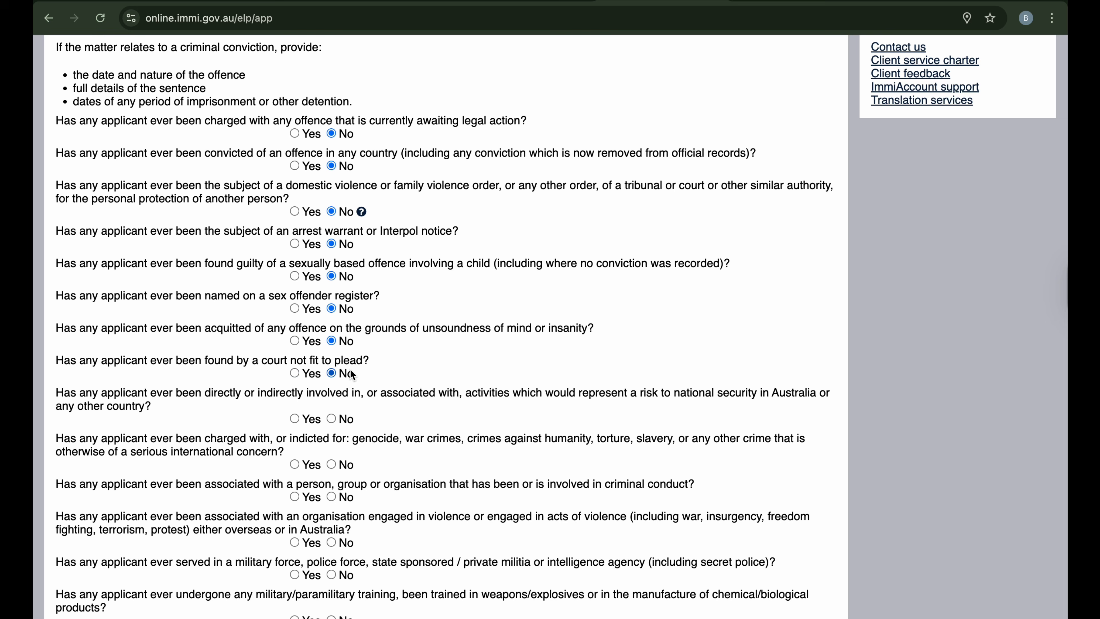
pyautogui.scroll(-1, 369, 397)
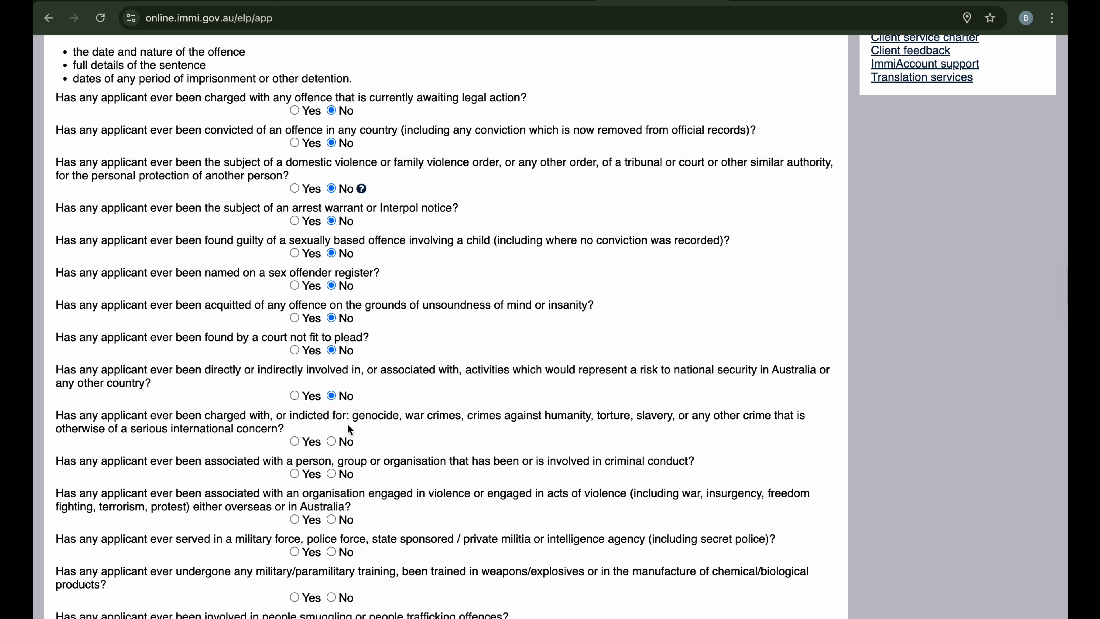
pyautogui.scroll(-2, 347, 423)
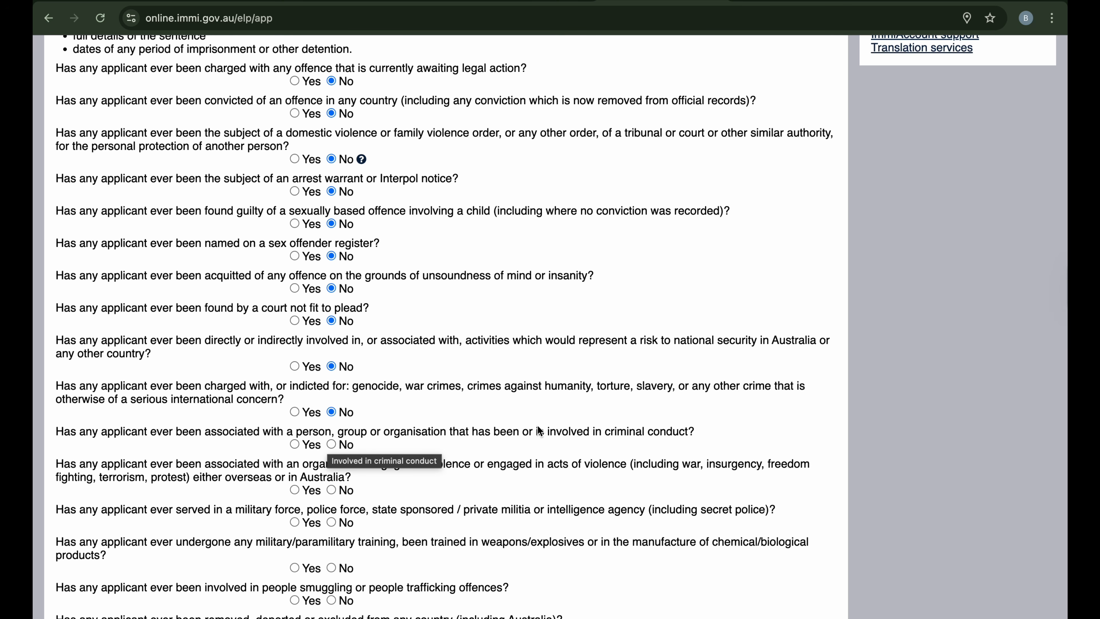
pyautogui.click(332, 444)
# - Answer No to weapons training, people smuggling, overstaying, government debts and military service, then continue
pyautogui.scroll(-4, 369, 482)
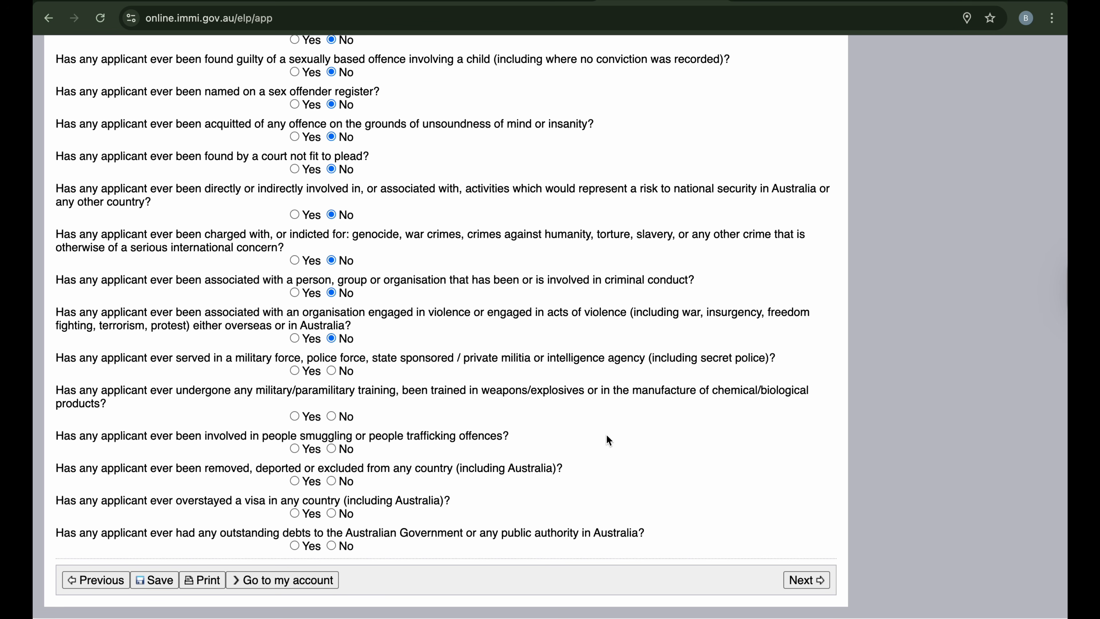
pyautogui.click(331, 417)
pyautogui.scroll(-1, 330, 420)
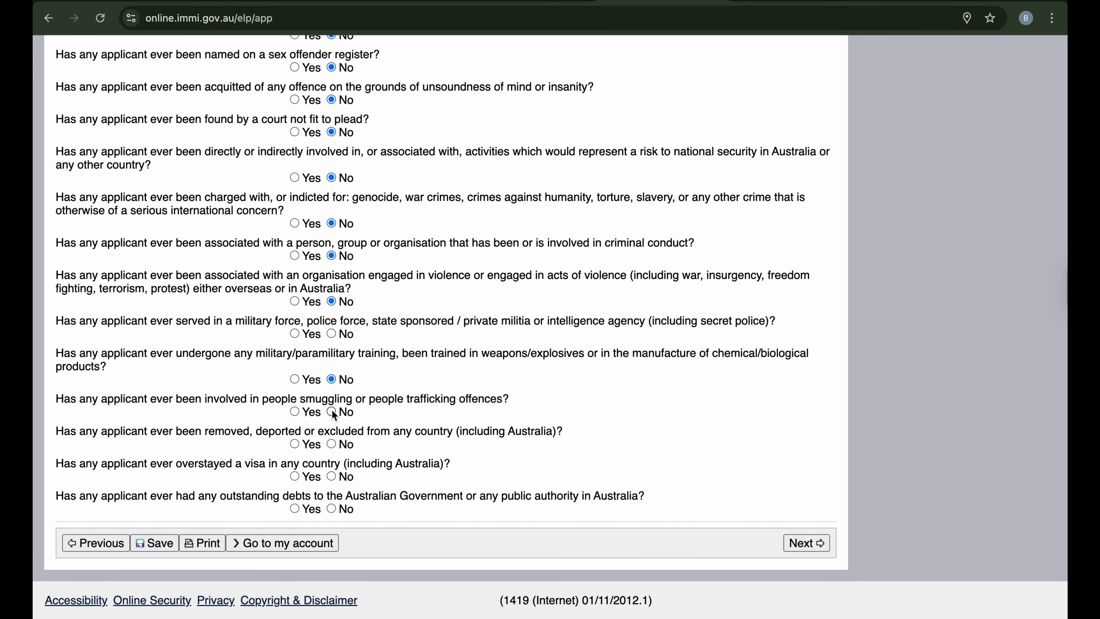
pyautogui.click(332, 410)
pyautogui.click(333, 480)
pyautogui.click(333, 510)
pyautogui.click(332, 334)
pyautogui.click(801, 548)
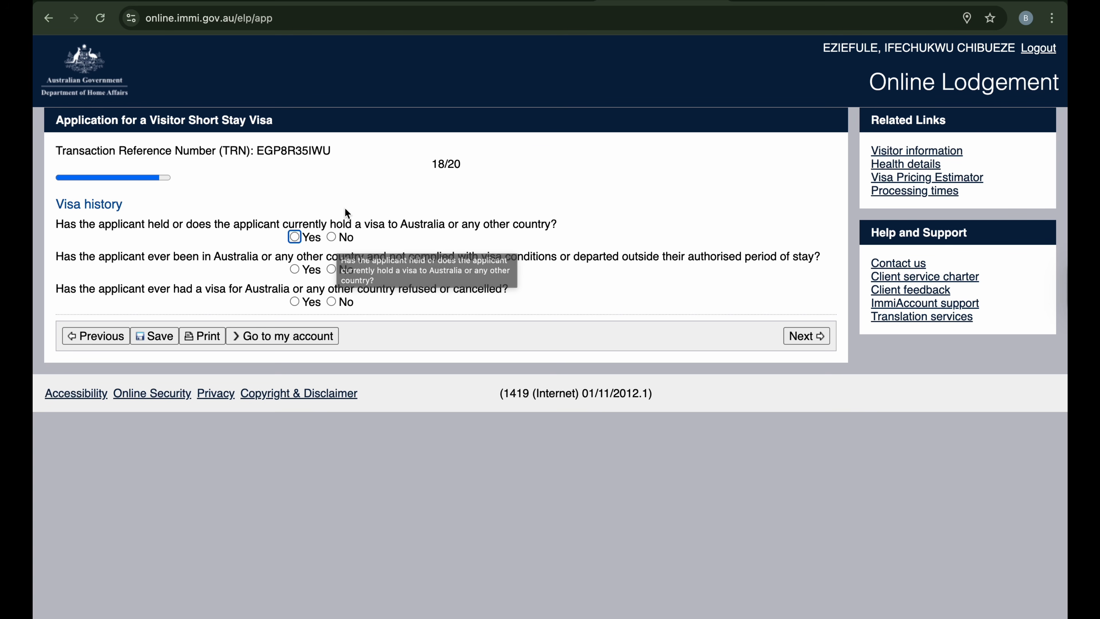
# - Answer Yes to holding a visa and describe it as a valid visa to the USA
pyautogui.click(297, 237)
pyautogui.click(331, 297)
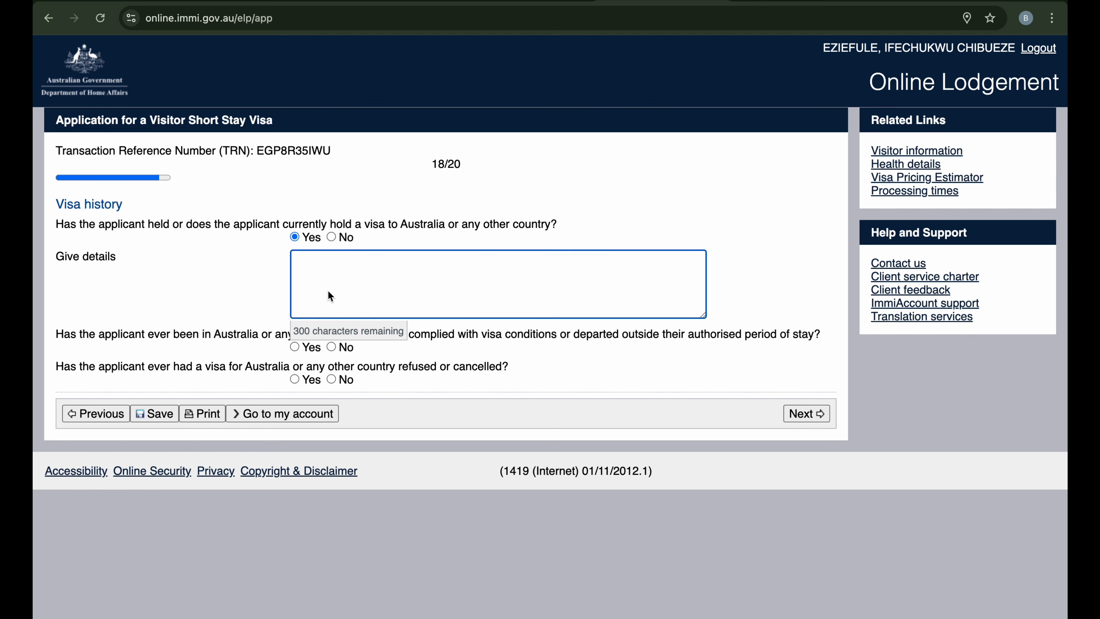
pyautogui.write('I CURRENTLY HOLD A VLID')
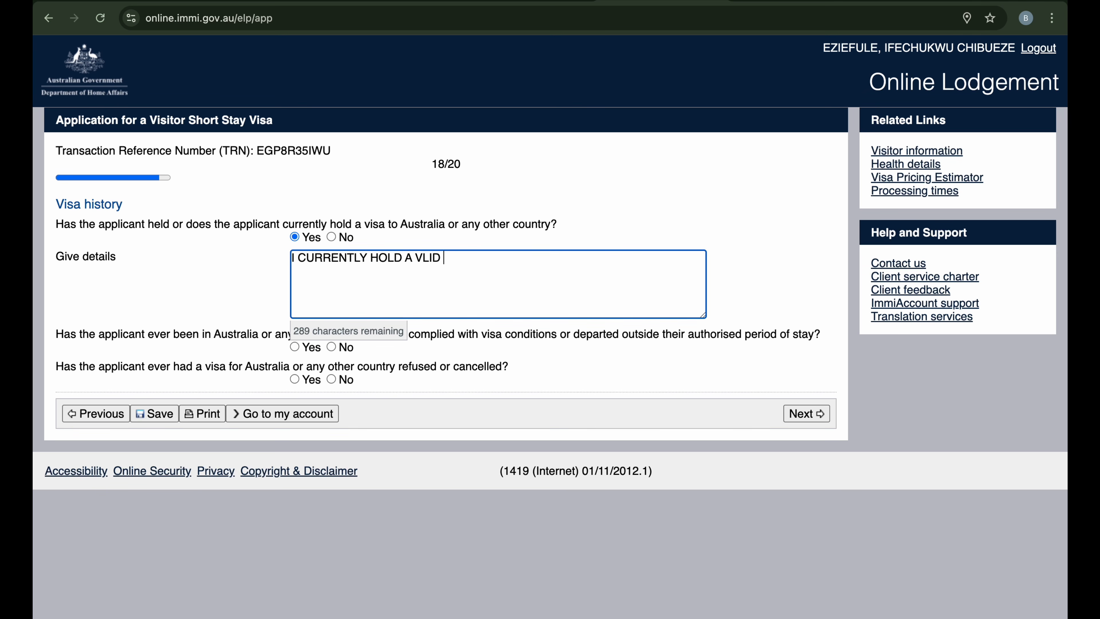
pyautogui.press('BackSpace')
pyautogui.press('BackSpace')
pyautogui.press('BackSpace')
pyautogui.write('ALID VISA TO THE USA')
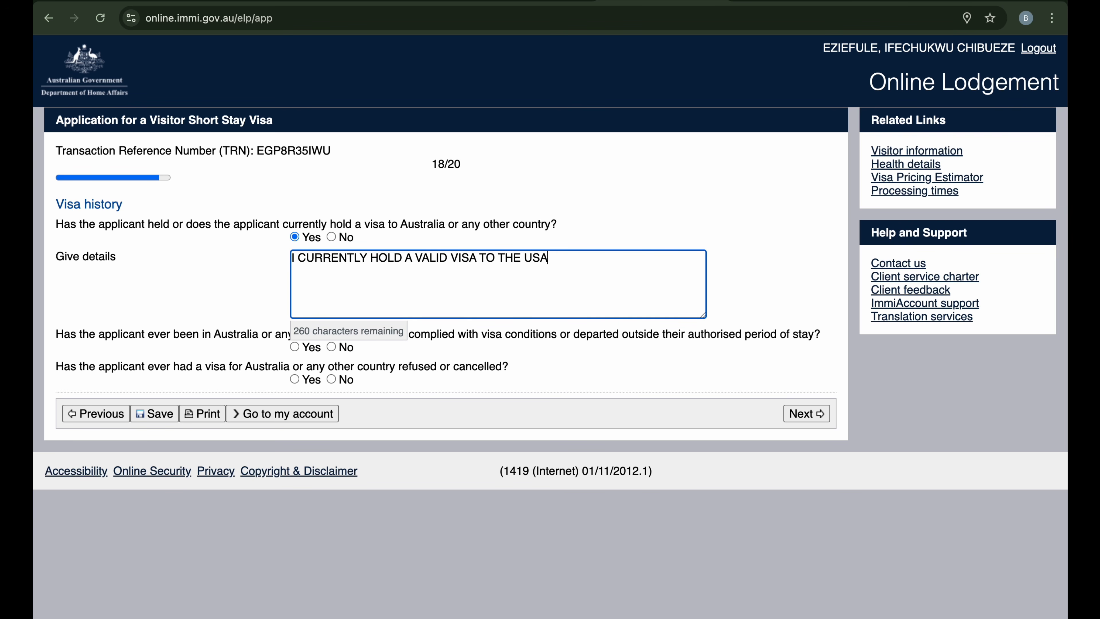
pyautogui.click(168, 261)
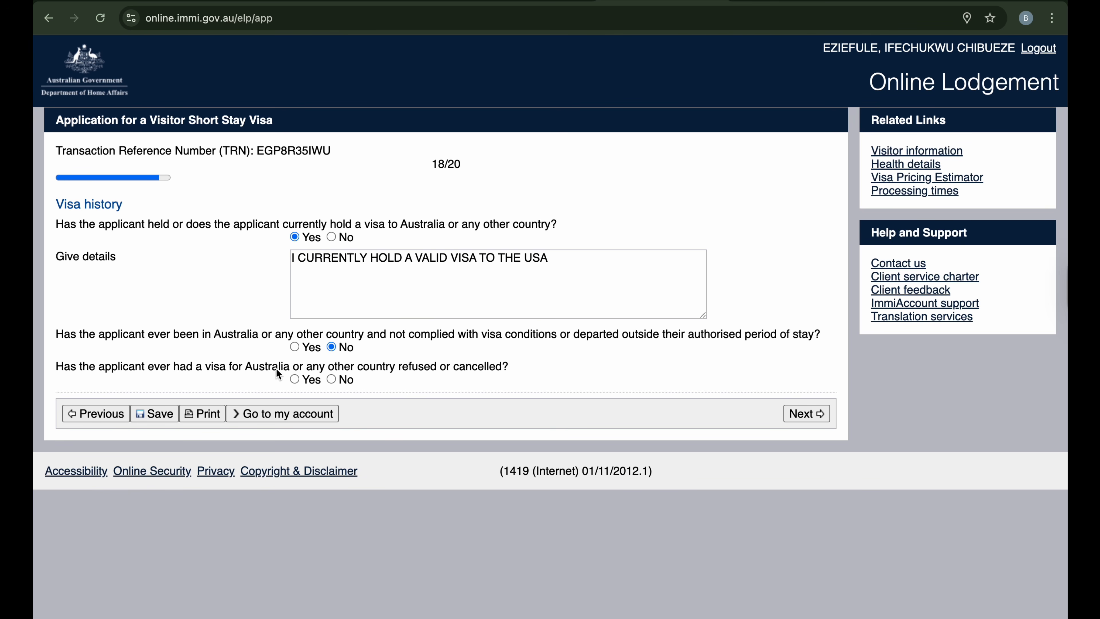
# - Answer No to any refused or cancelled visa and continue to Declarations
pyautogui.click(317, 380)
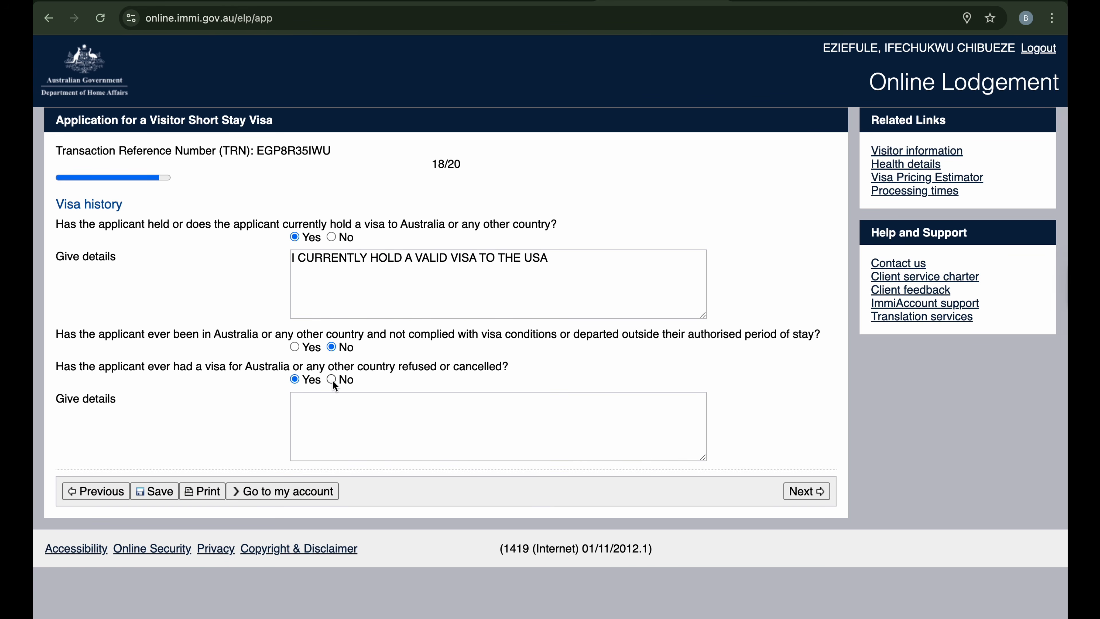
pyautogui.click(332, 380)
pyautogui.click(804, 420)
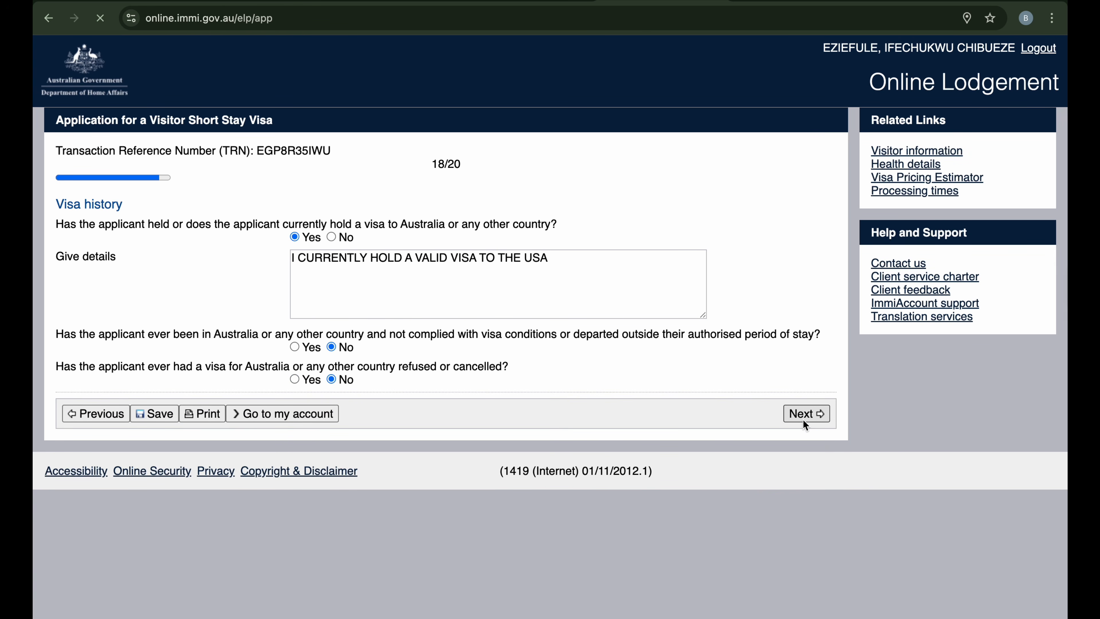
pyautogui.scroll(-3, 803, 420)
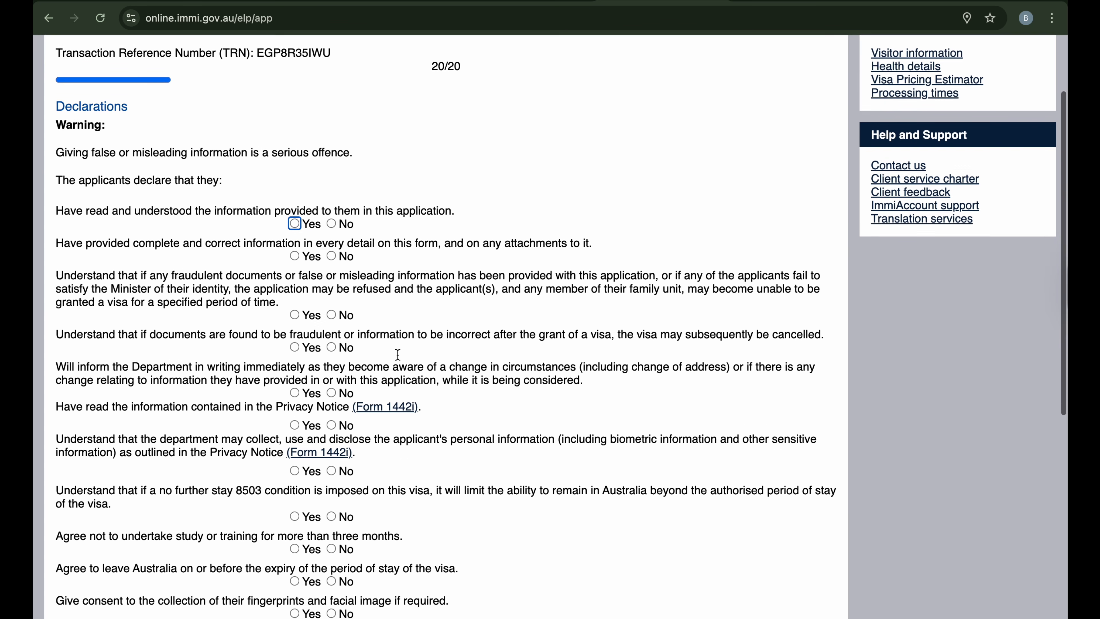
pyautogui.scroll(2, 399, 359)
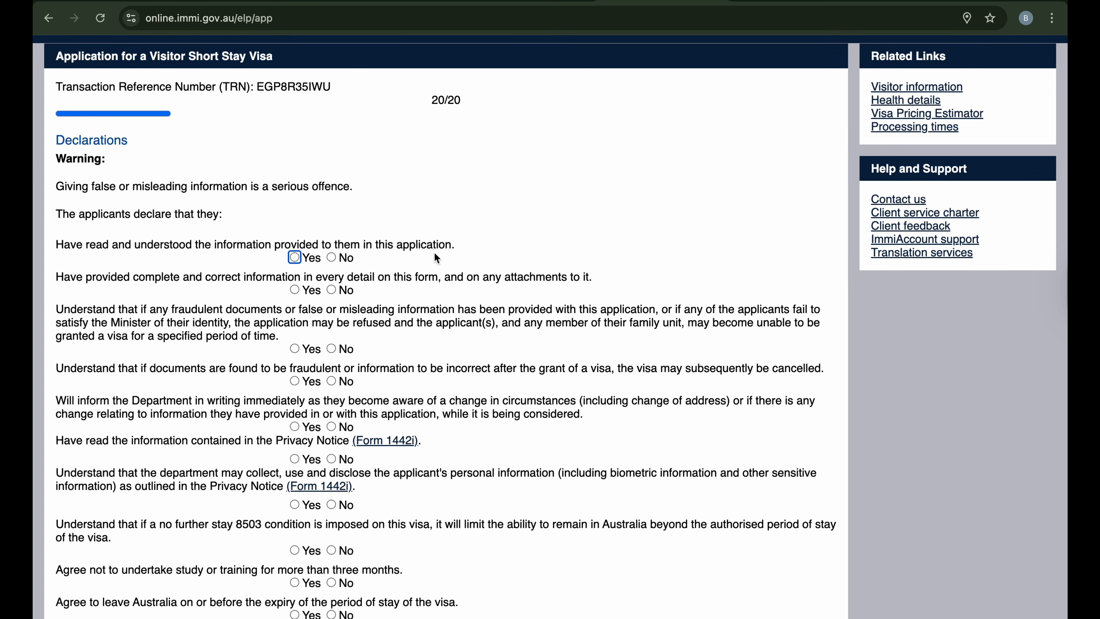
pyautogui.scroll(-1, 616, 442)
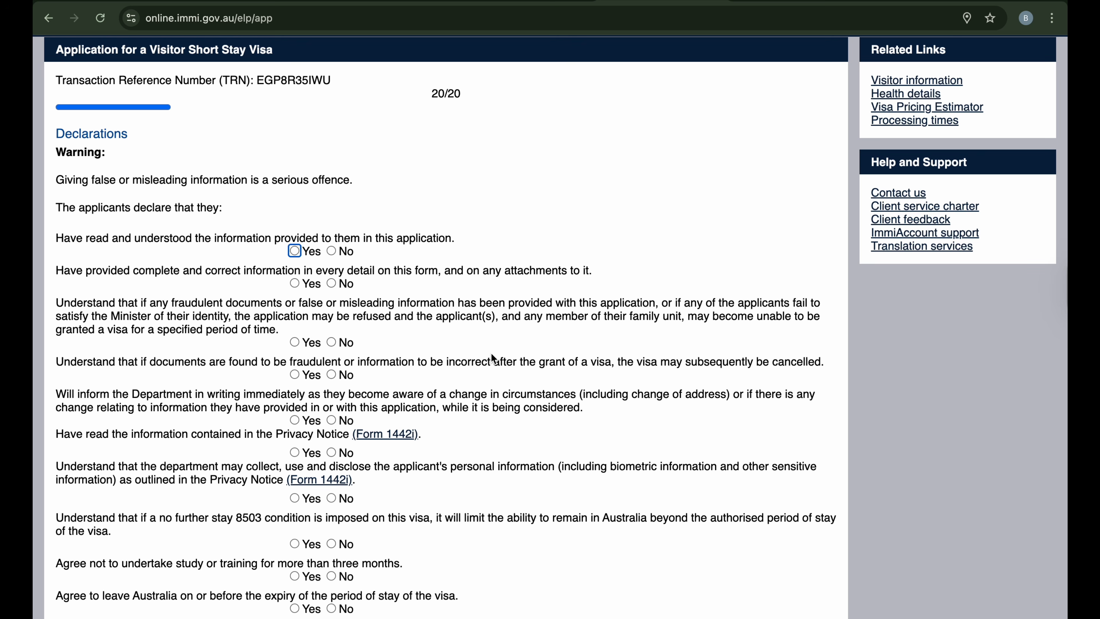
# - Answer Yes to reading, accuracy, fraudulent documents, changes, personal information and 8503 declarations
pyautogui.click(295, 251)
pyautogui.click(296, 283)
pyautogui.click(295, 342)
pyautogui.scroll(-3, 269, 334)
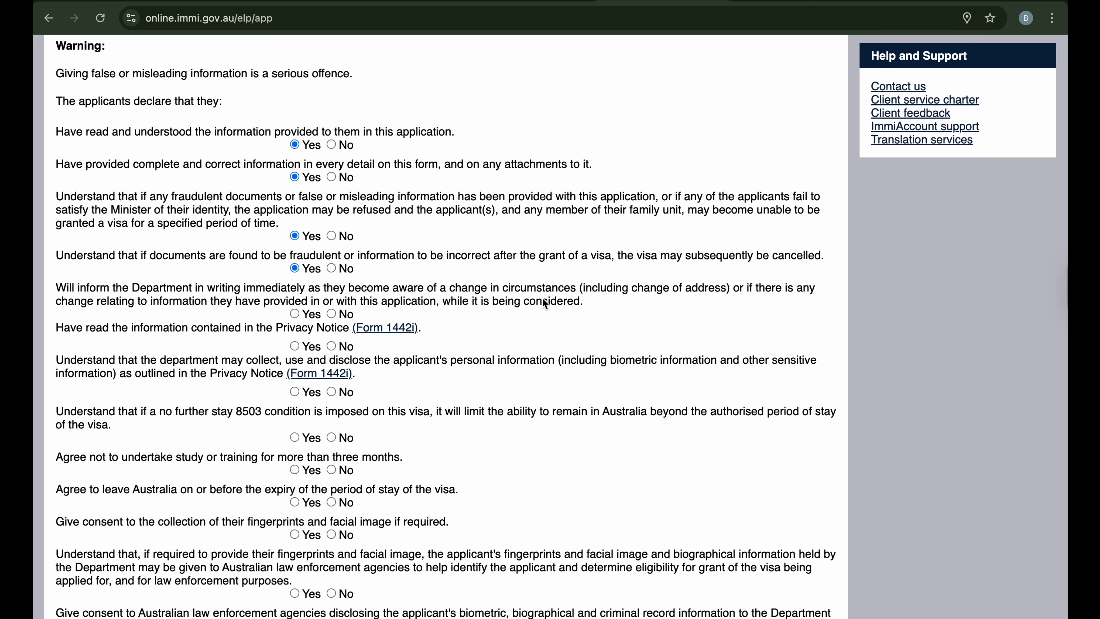
pyautogui.click(293, 311)
pyautogui.click(294, 393)
pyautogui.click(297, 439)
# - Answer Yes to study limit, law-enforcement, no-work, biometrics and unlawful non-citizen declarations, then continue
pyautogui.scroll(-3, 449, 468)
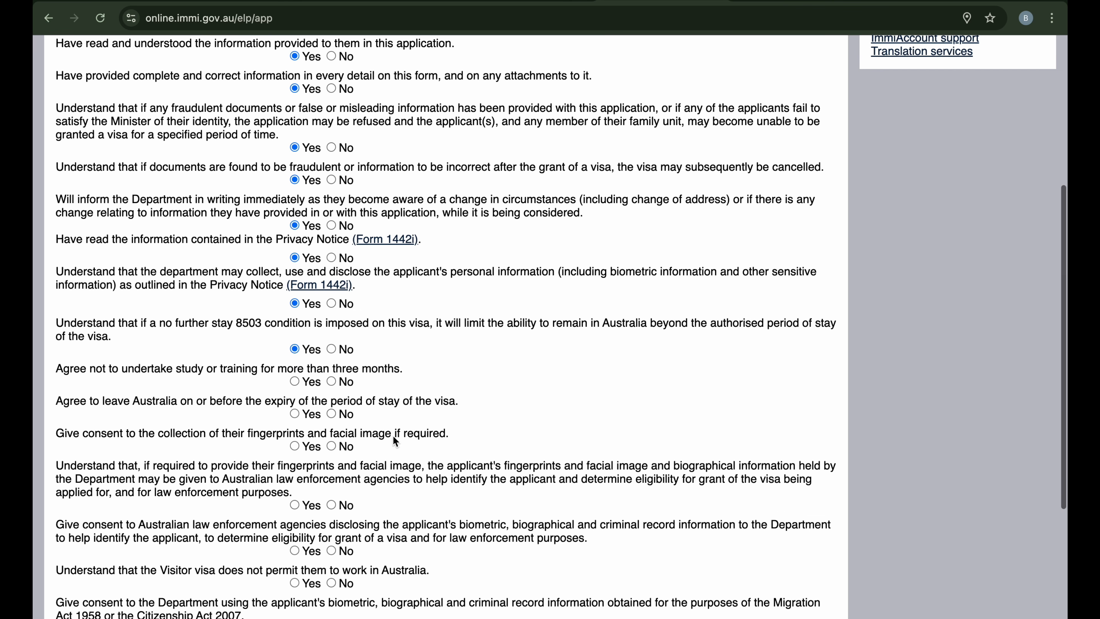
pyautogui.click(296, 382)
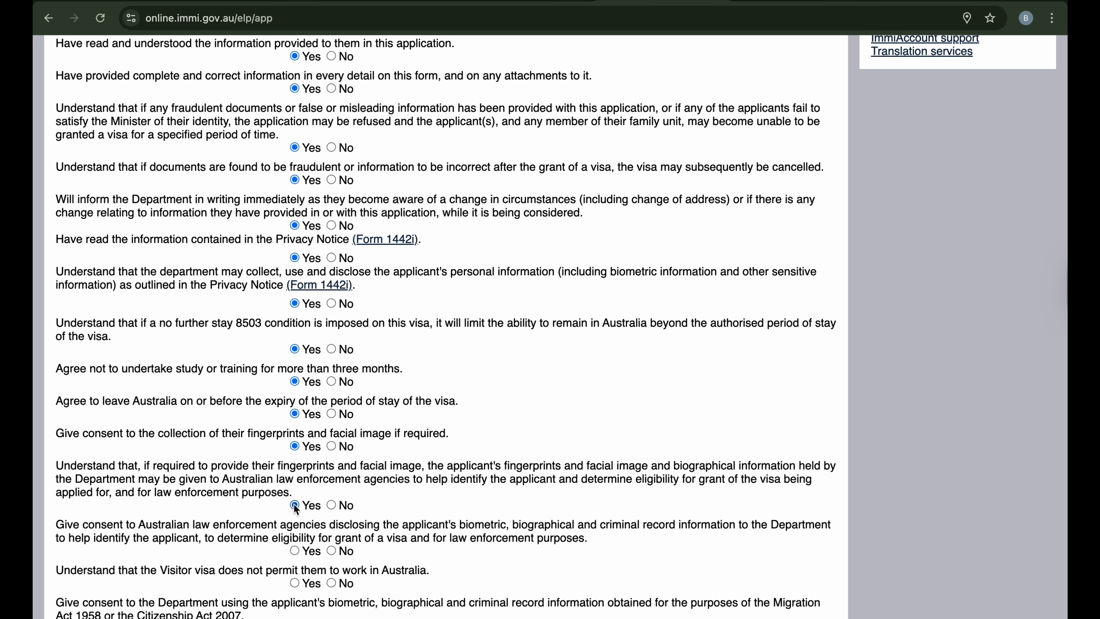
pyautogui.scroll(-2, 265, 542)
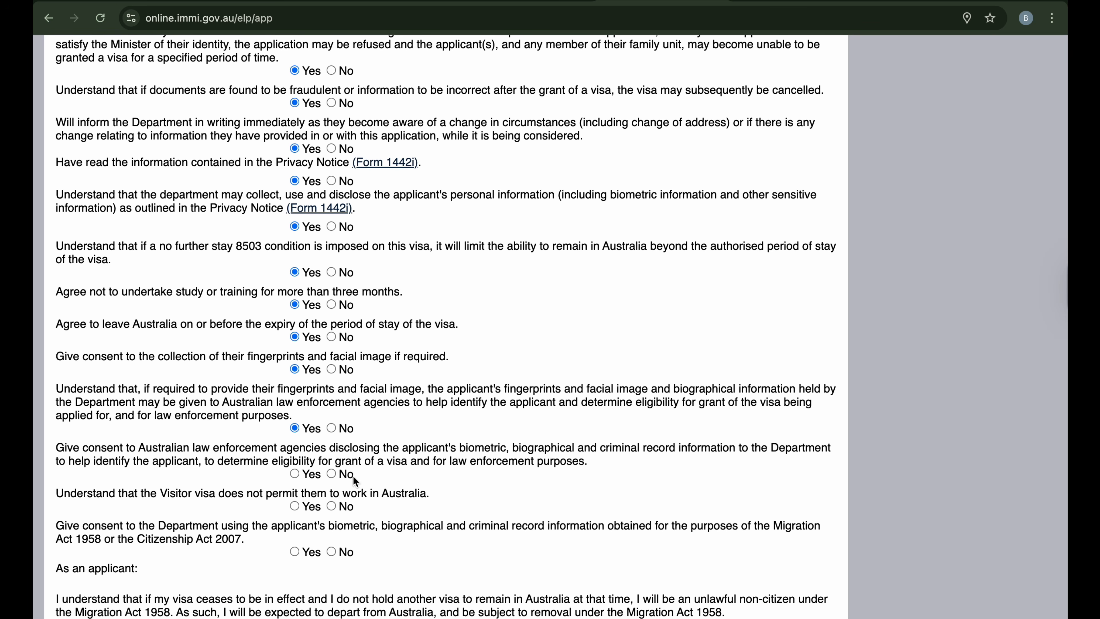
pyautogui.click(295, 474)
pyautogui.click(296, 506)
pyautogui.scroll(-3, 325, 485)
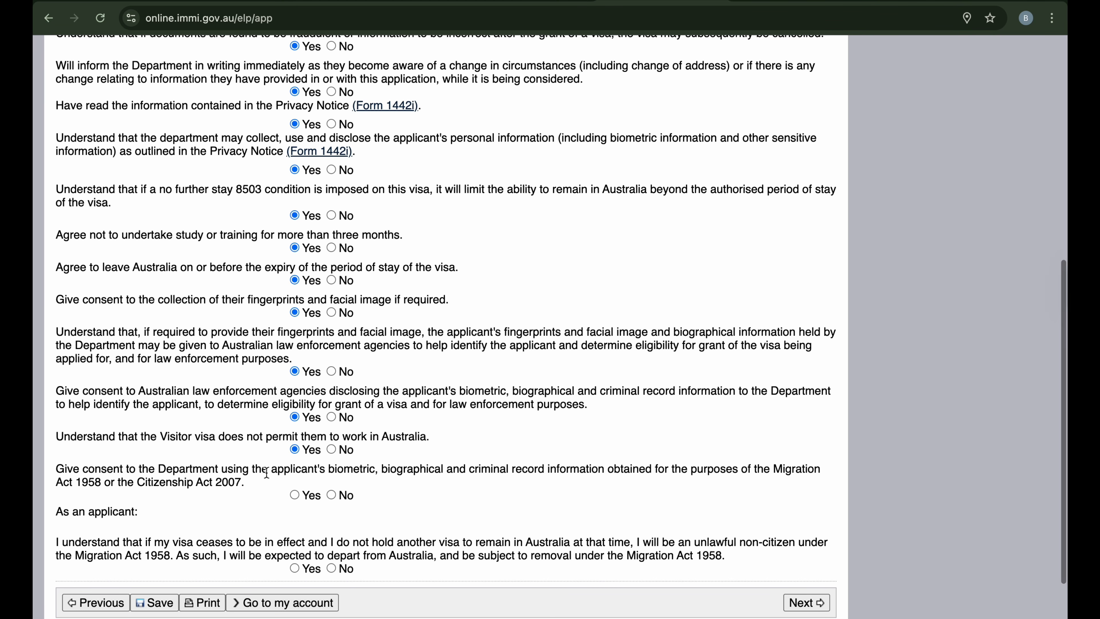
pyautogui.click(295, 495)
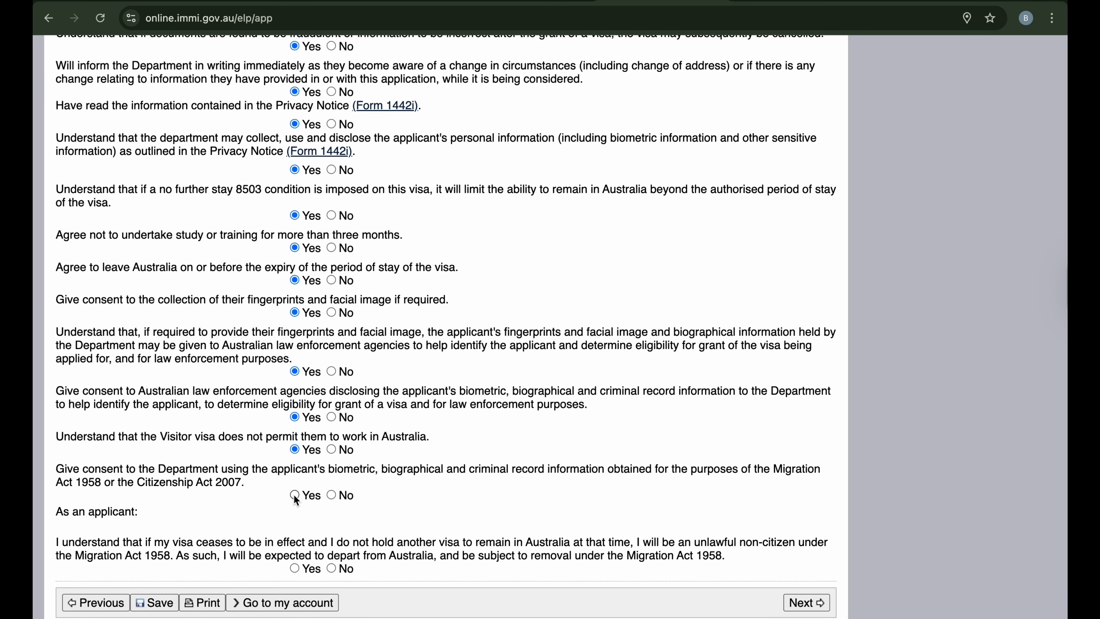
pyautogui.scroll(-1, 264, 527)
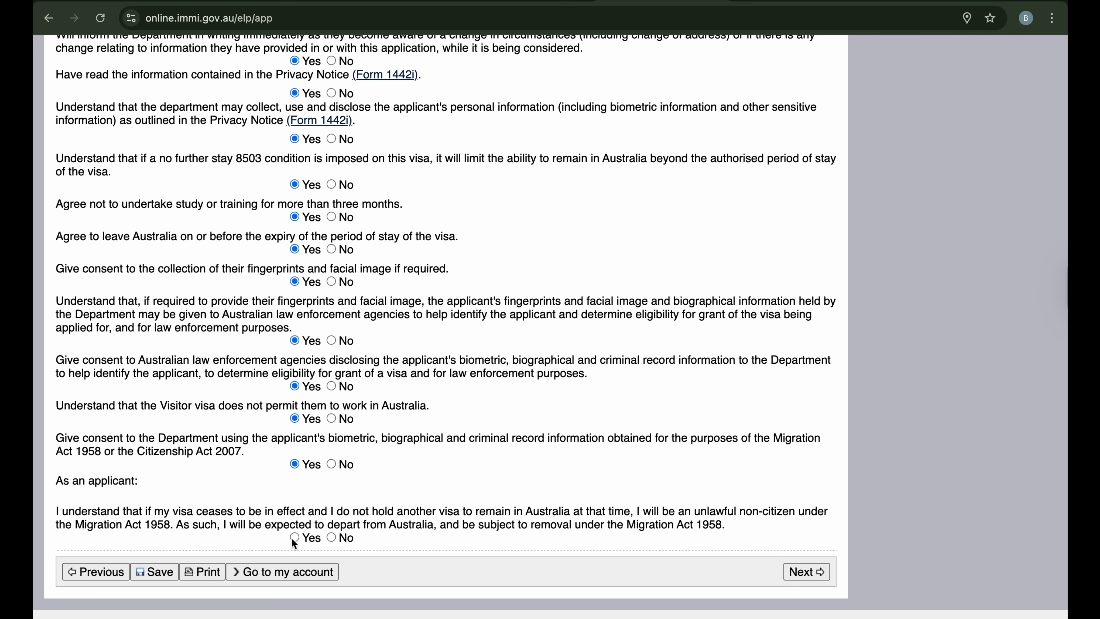
pyautogui.click(300, 538)
pyautogui.click(801, 575)
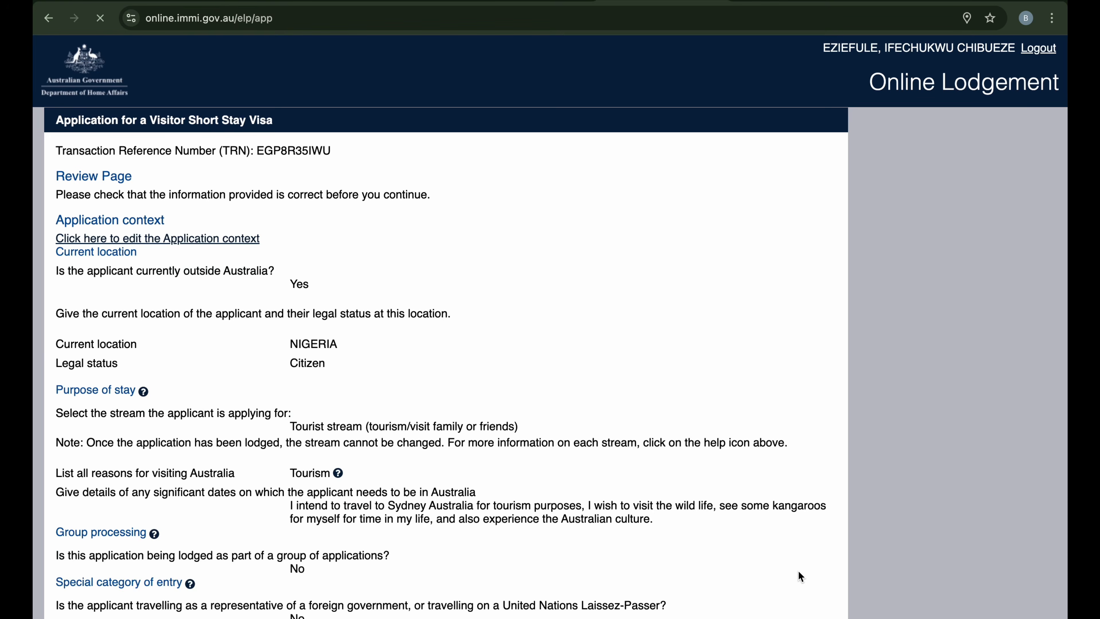
# - Check the answers on the Review Page, then continue to the Attach documents page
pyautogui.scroll(-10, 475, 339)
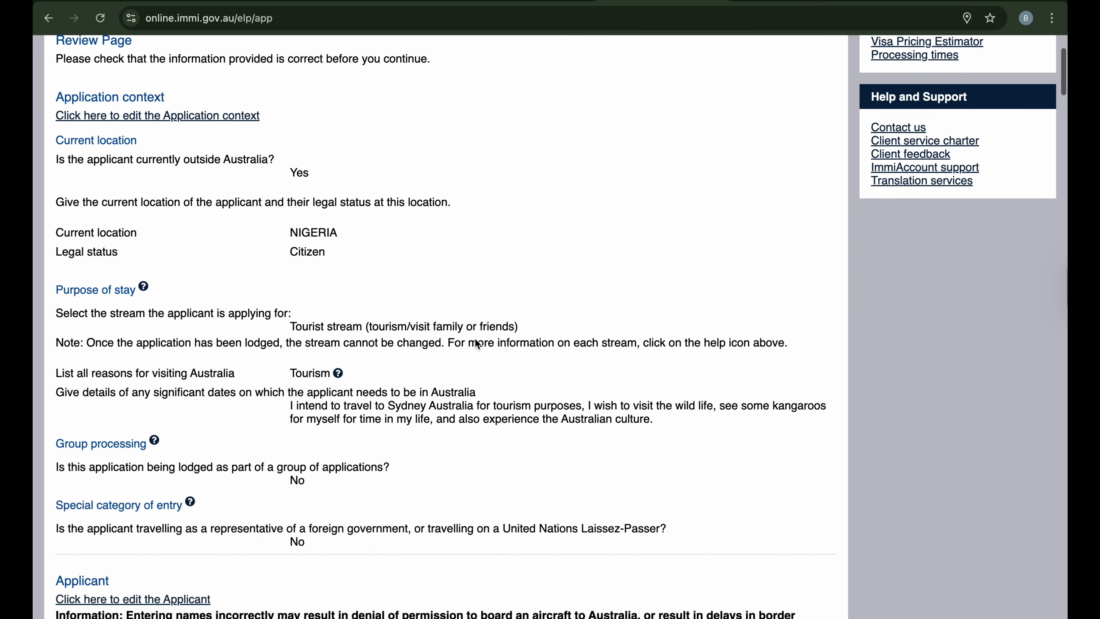
pyautogui.scroll(8, 475, 340)
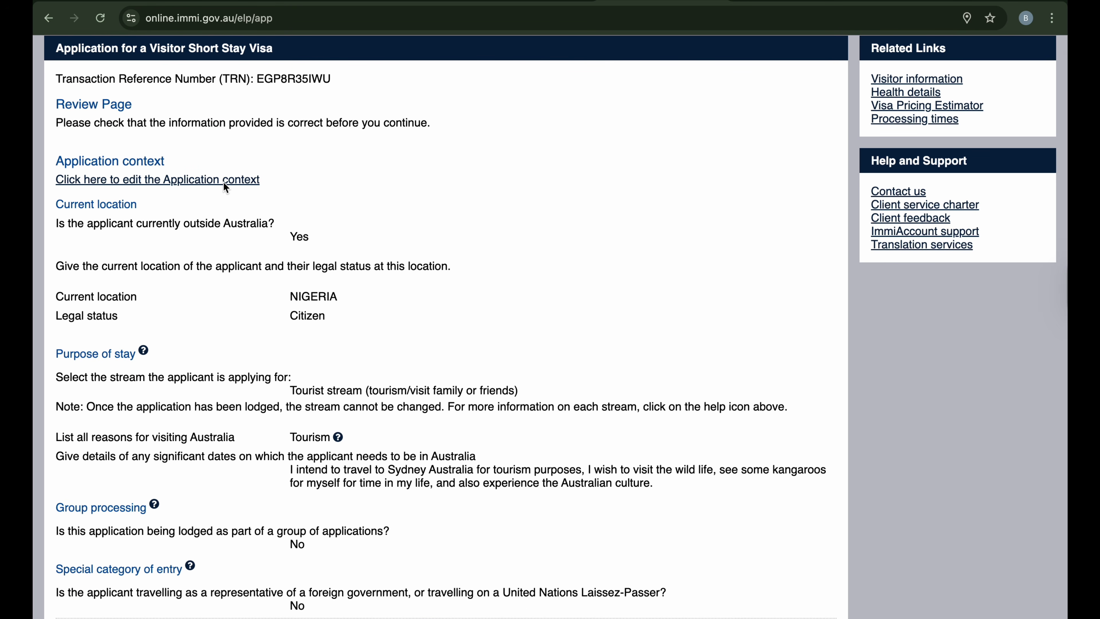
pyautogui.scroll(-1, 408, 284)
pyautogui.scroll(3, 408, 284)
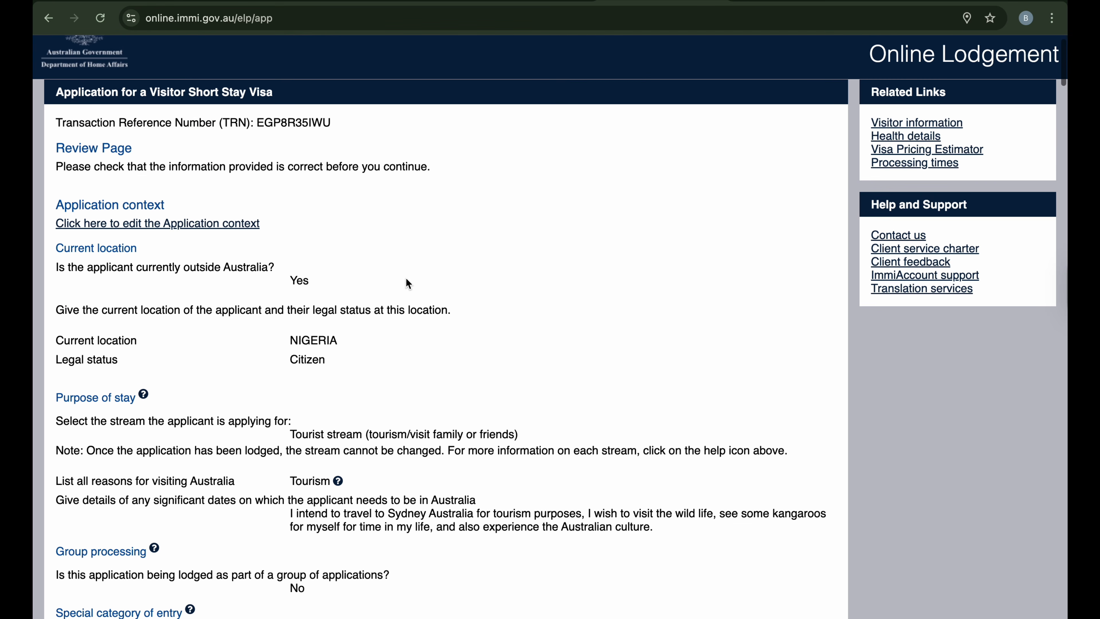
pyautogui.scroll(-2, 408, 284)
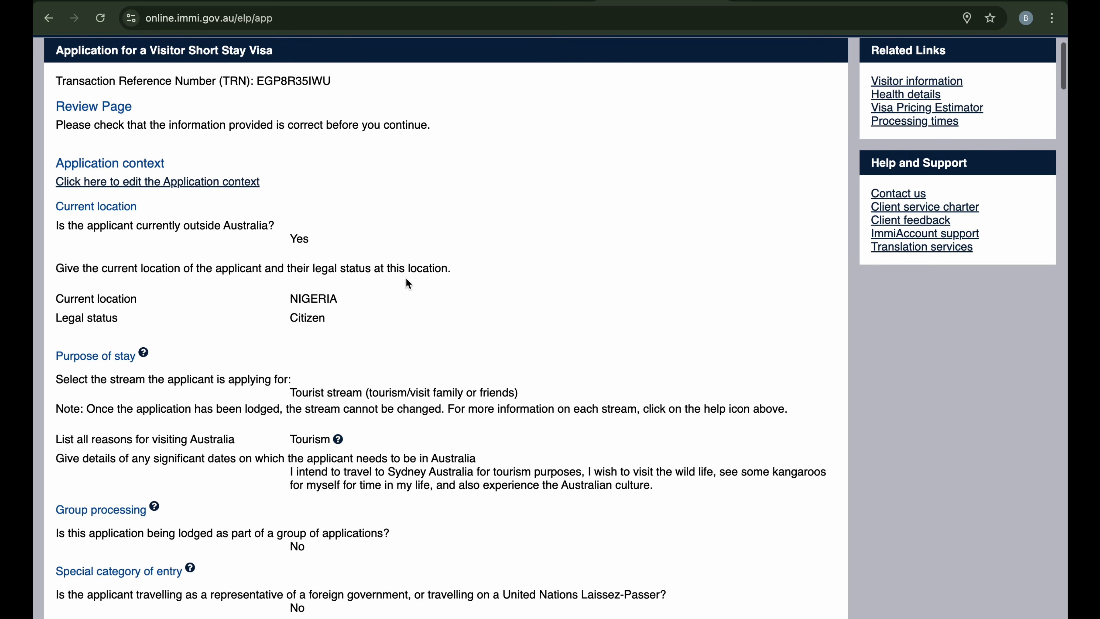
pyautogui.scroll(-3, 406, 279)
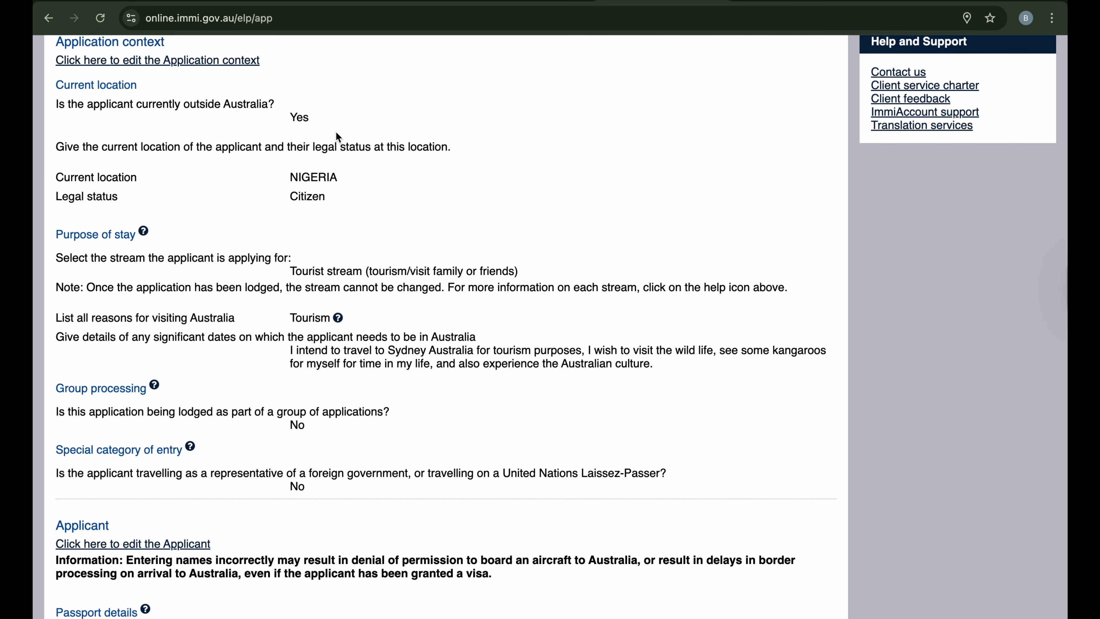
pyautogui.scroll(-20, 340, 273)
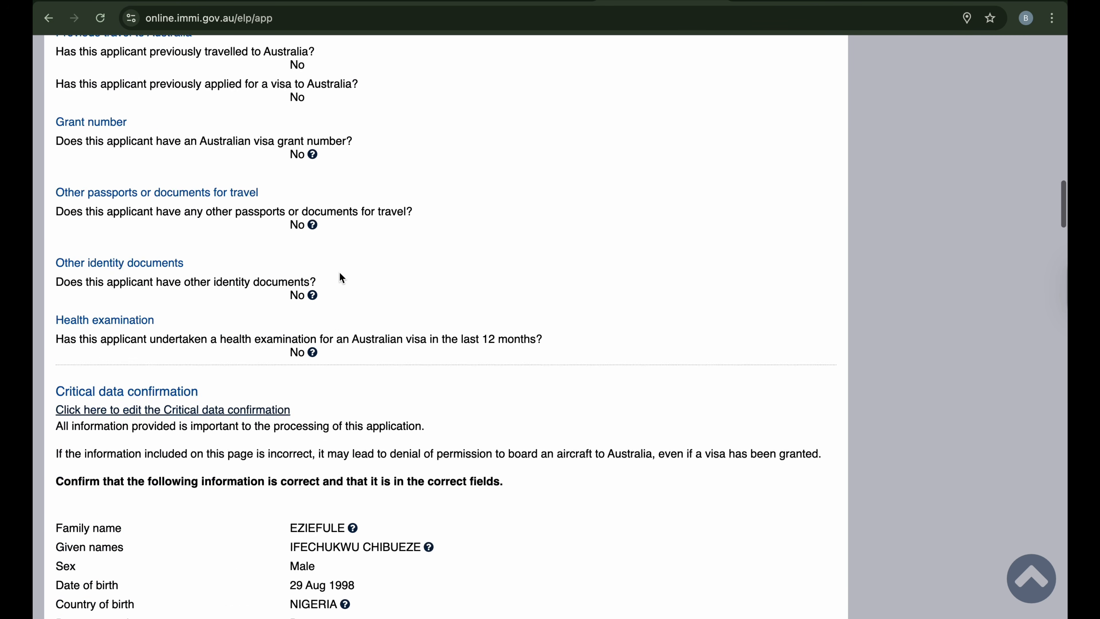
pyautogui.scroll(-20, 340, 273)
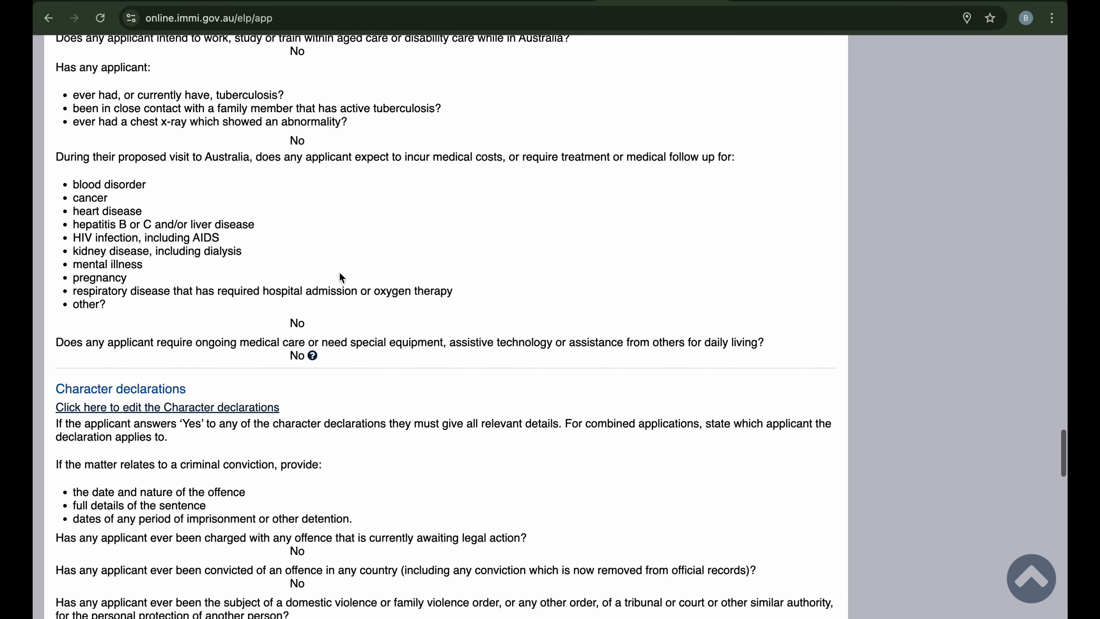
pyautogui.scroll(-20, 339, 276)
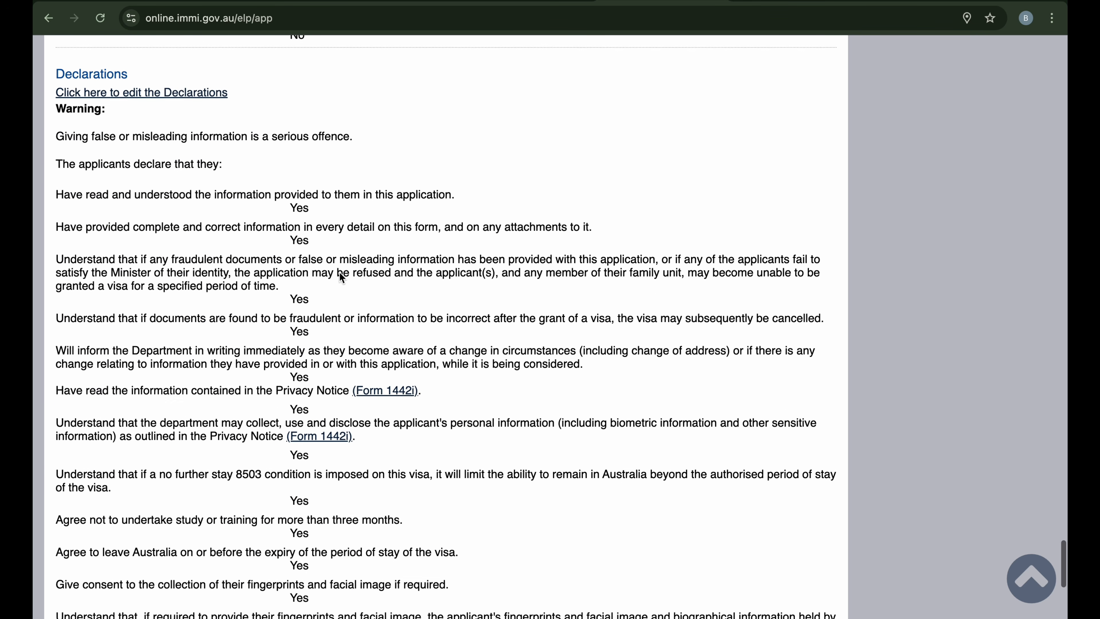
pyautogui.scroll(-8, 340, 273)
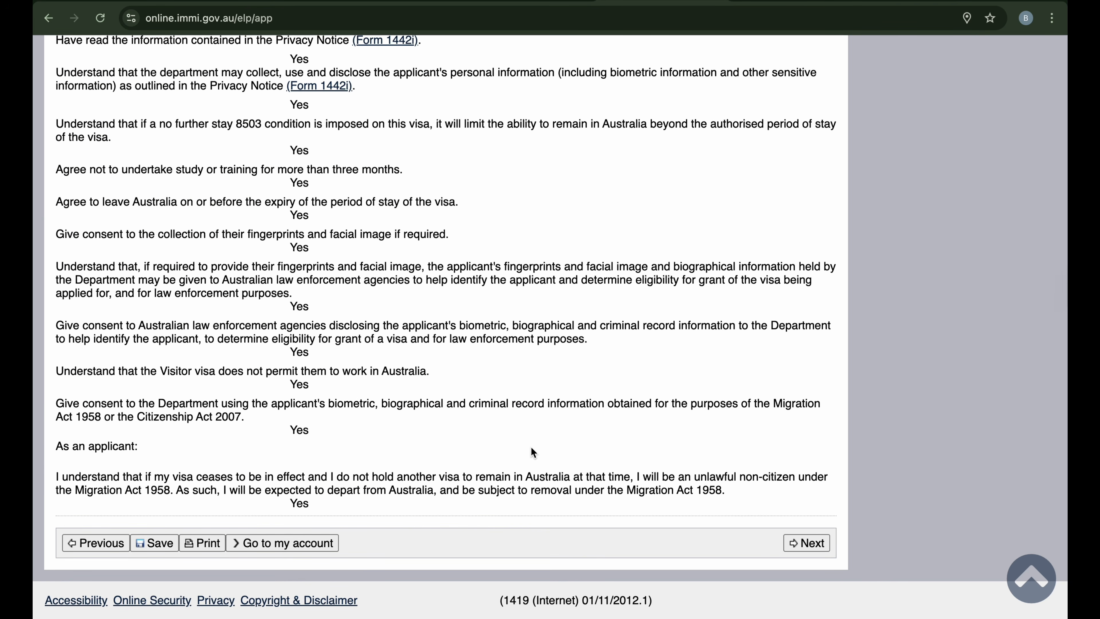
pyautogui.scroll(20, 531, 459)
pyautogui.scroll(10, 532, 463)
pyautogui.scroll(-20, 532, 463)
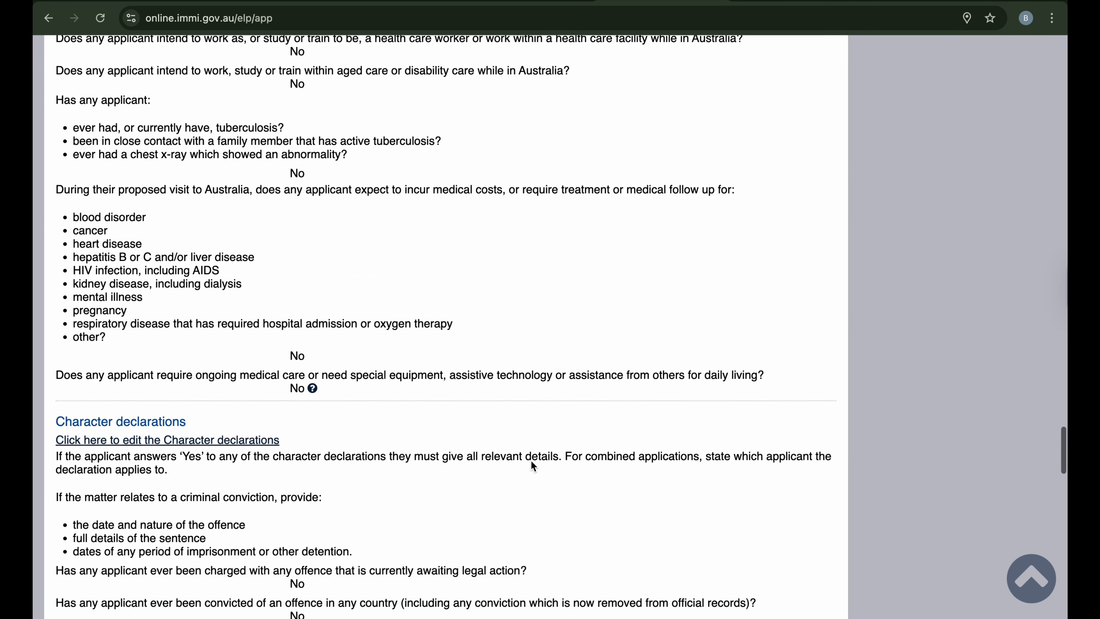
pyautogui.scroll(-10, 533, 466)
pyautogui.scroll(15, 738, 513)
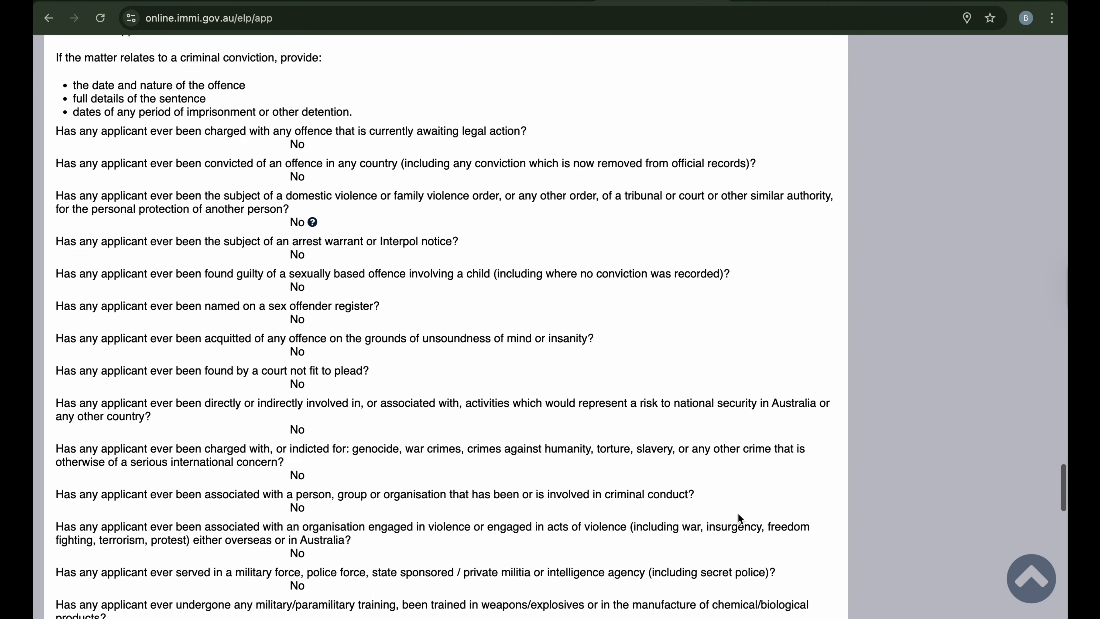
pyautogui.scroll(3, 738, 514)
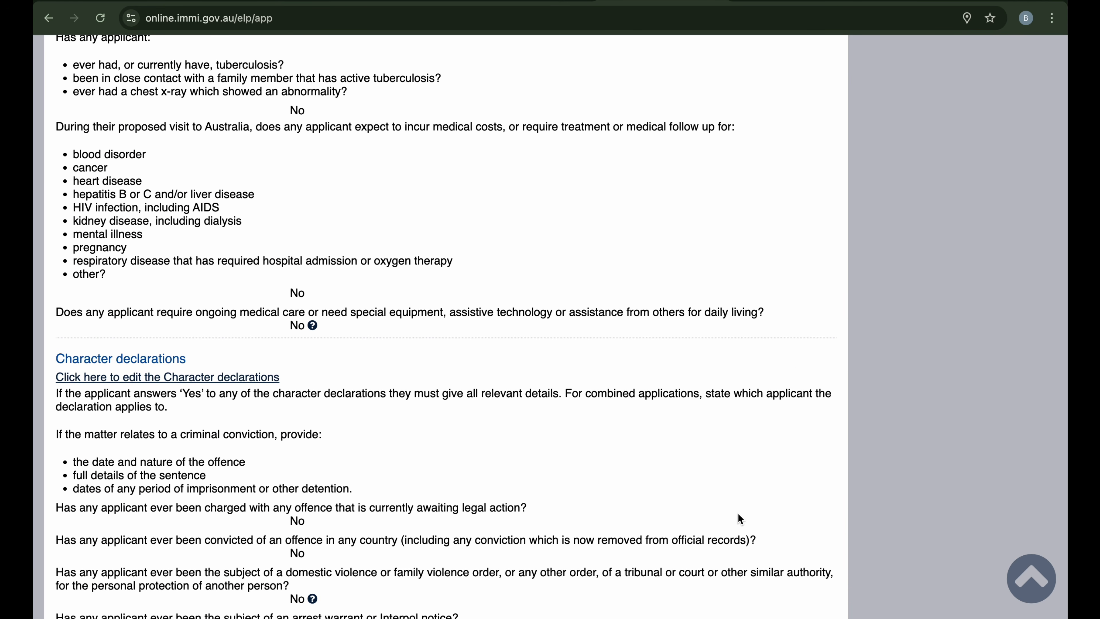
pyautogui.scroll(-15, 738, 513)
pyautogui.click(802, 541)
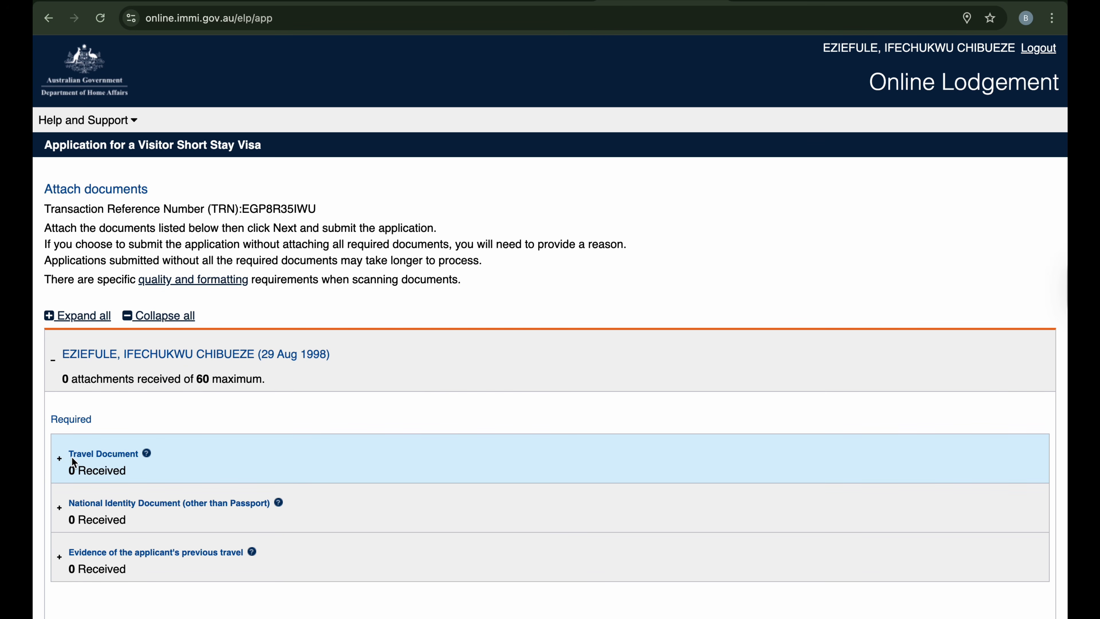
pyautogui.scroll(-1, 111, 460)
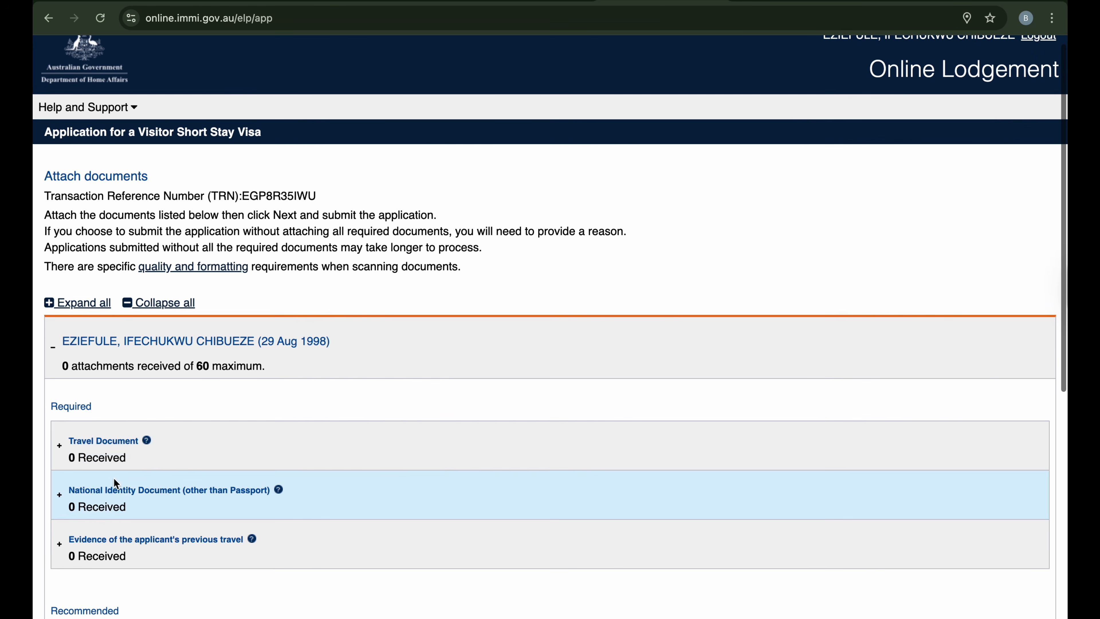
# - Under previous travel evidence, set Document Type to Entry/exit stamped pages of the current passport
pyautogui.scroll(-5, 194, 528)
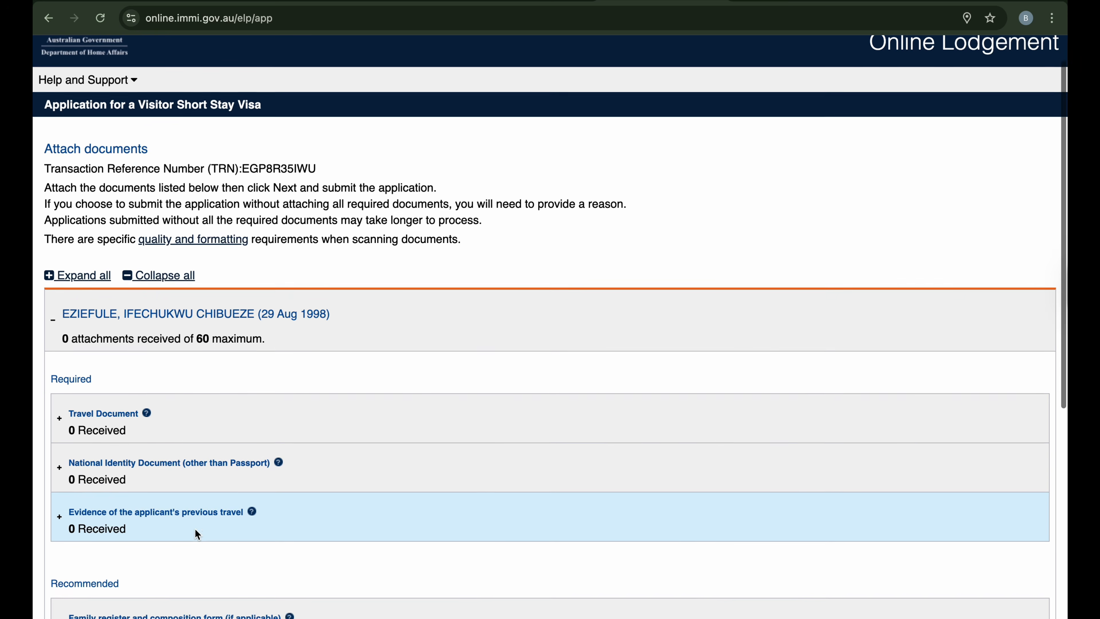
pyautogui.scroll(-1, 143, 468)
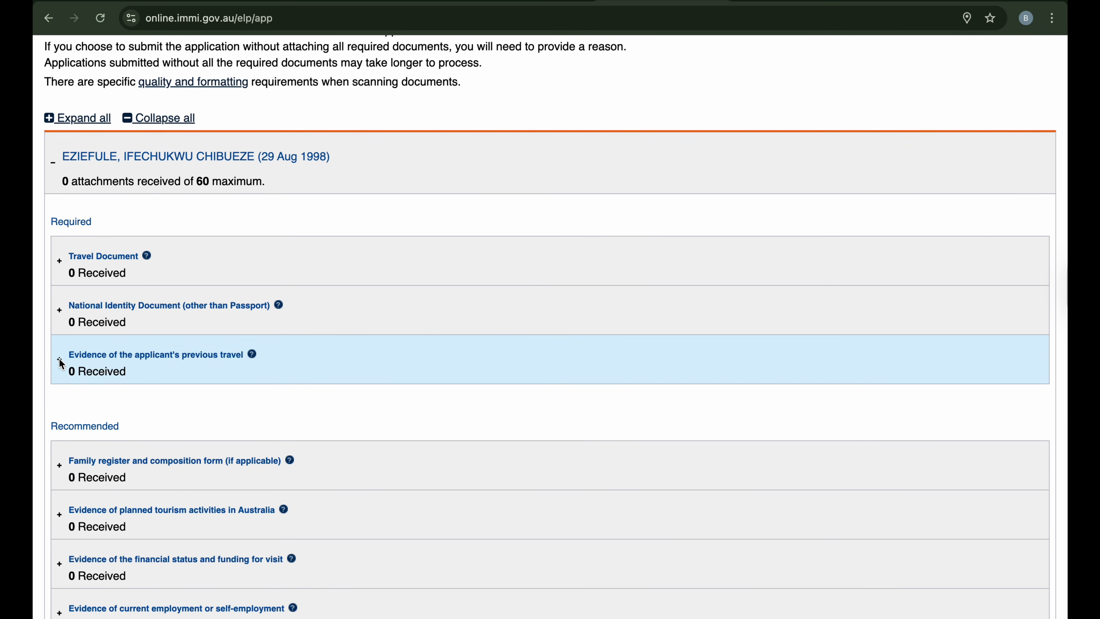
pyautogui.click(59, 359)
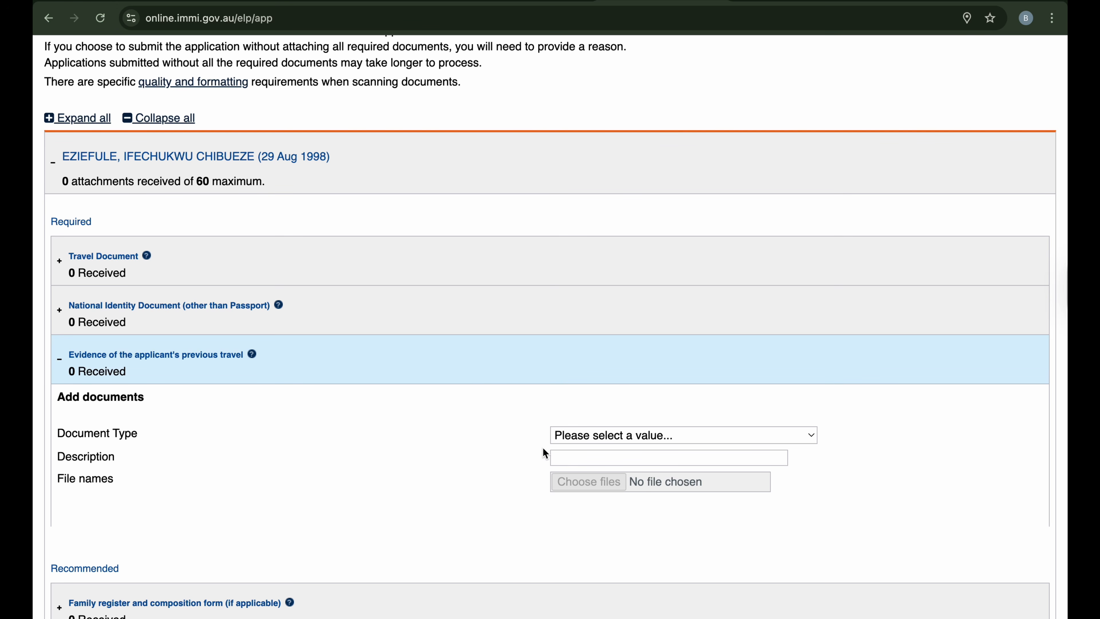
pyautogui.click(595, 436)
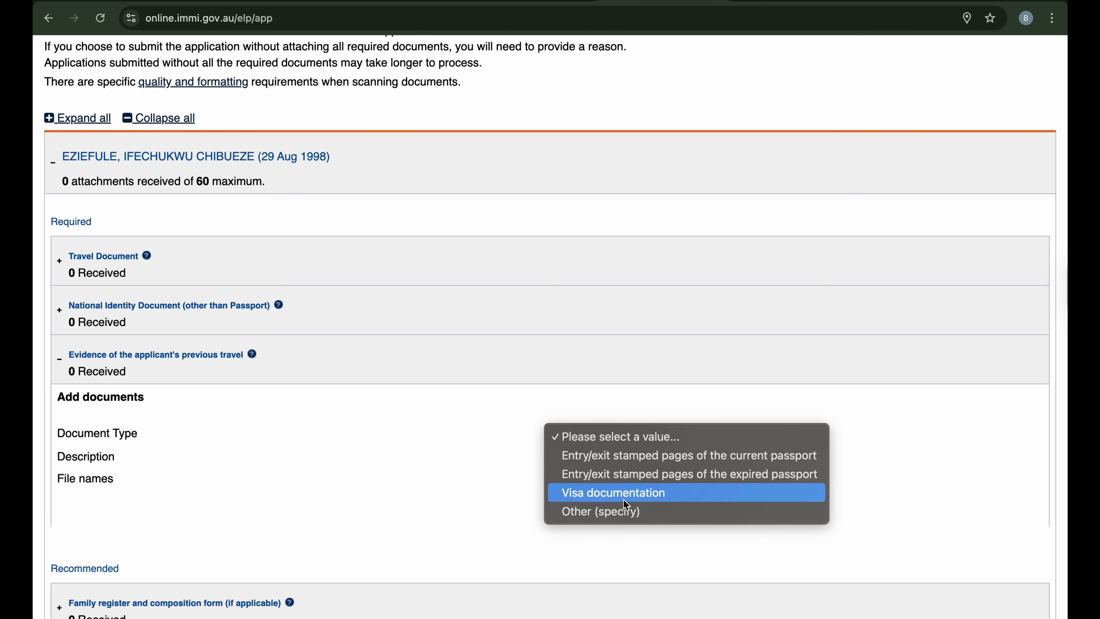
pyautogui.click(492, 465)
pyautogui.click(583, 444)
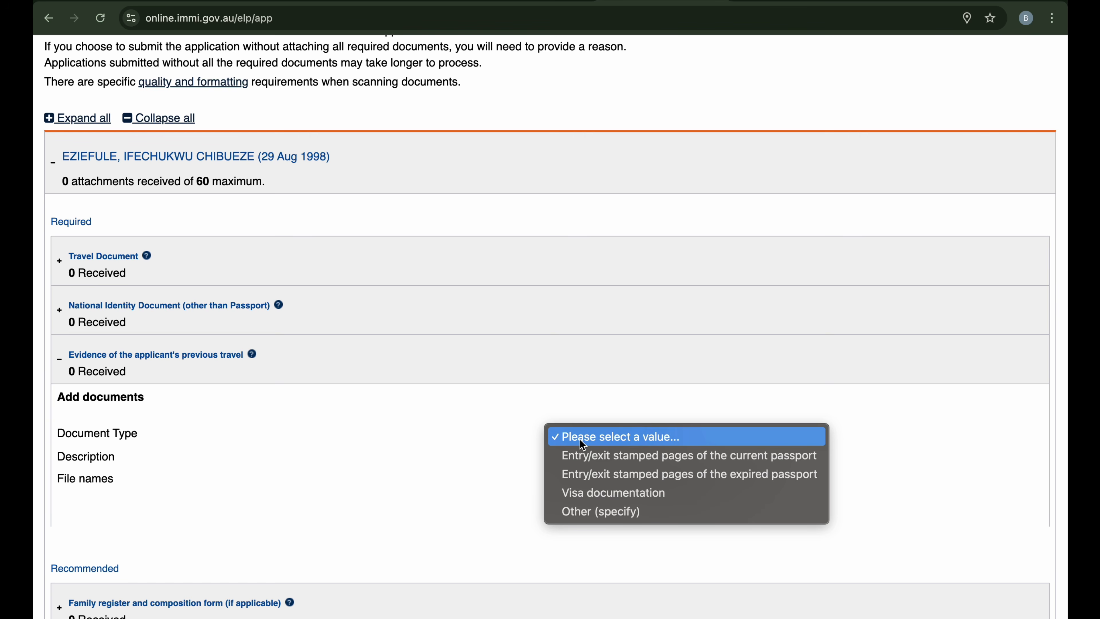
pyautogui.click(585, 458)
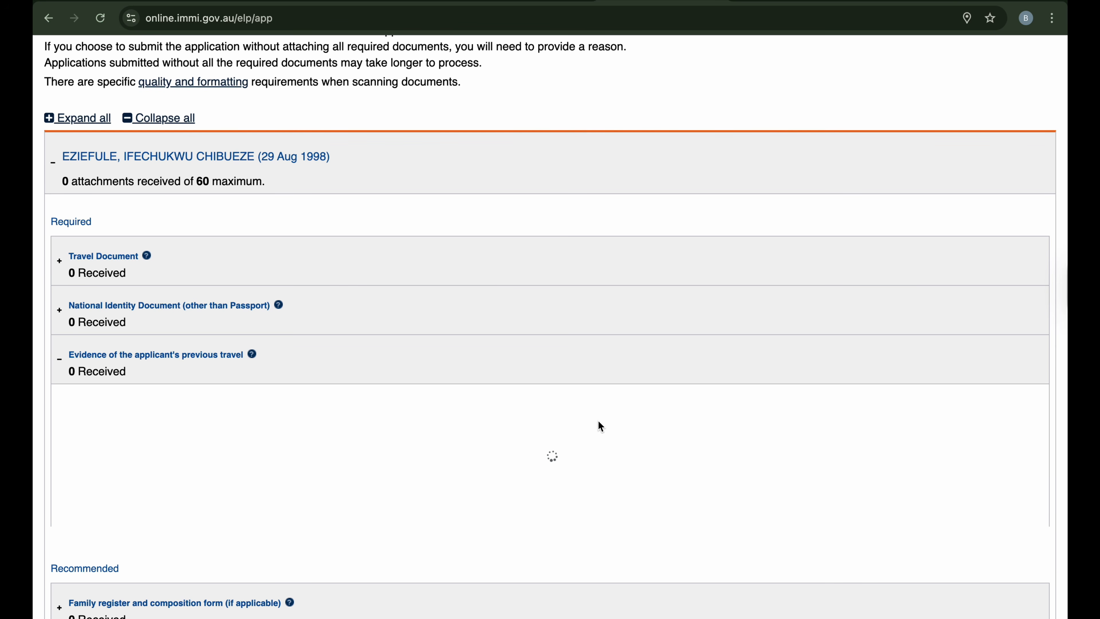
pyautogui.scroll(-2, 599, 424)
pyautogui.scroll(-1, 599, 422)
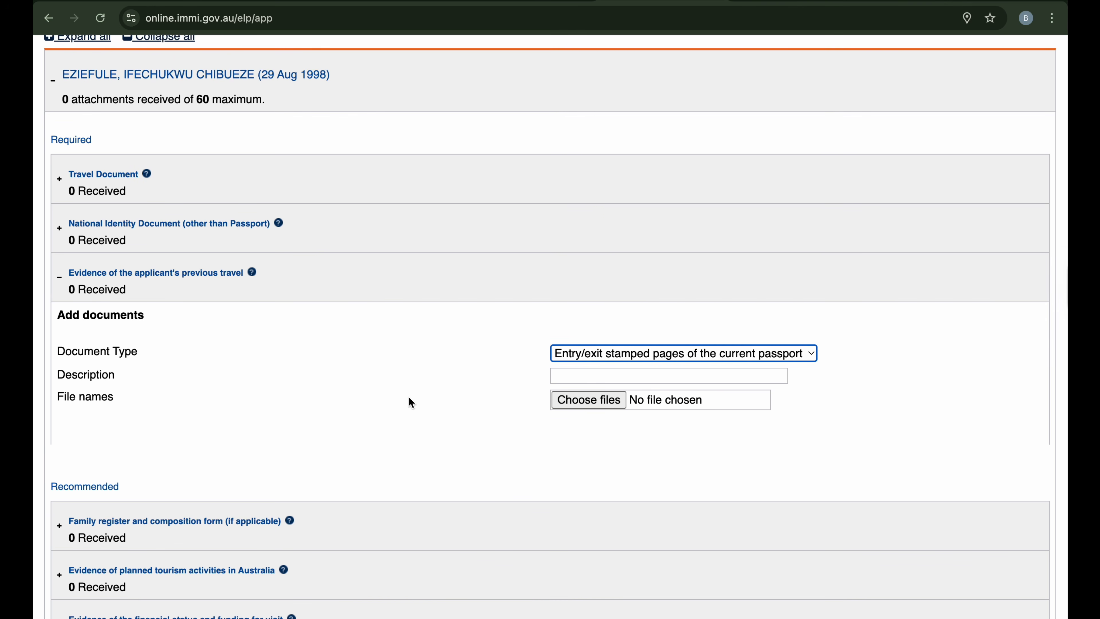
pyautogui.click(599, 377)
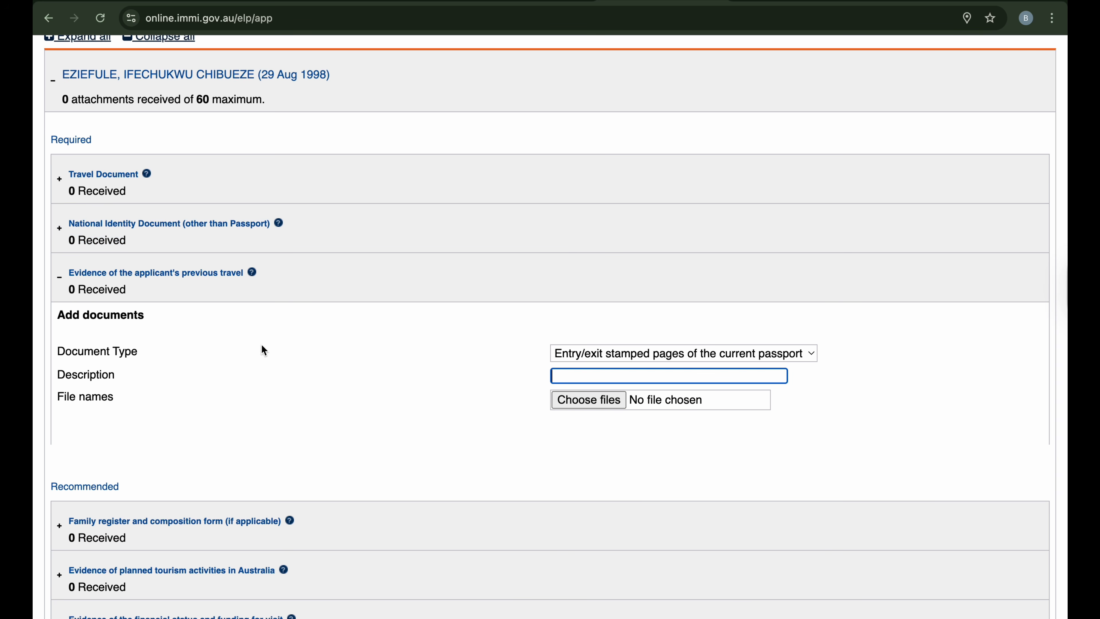
# - Set the Travel Document type to Passport with description INTERNATIONAL PASSPORT
pyautogui.click(66, 184)
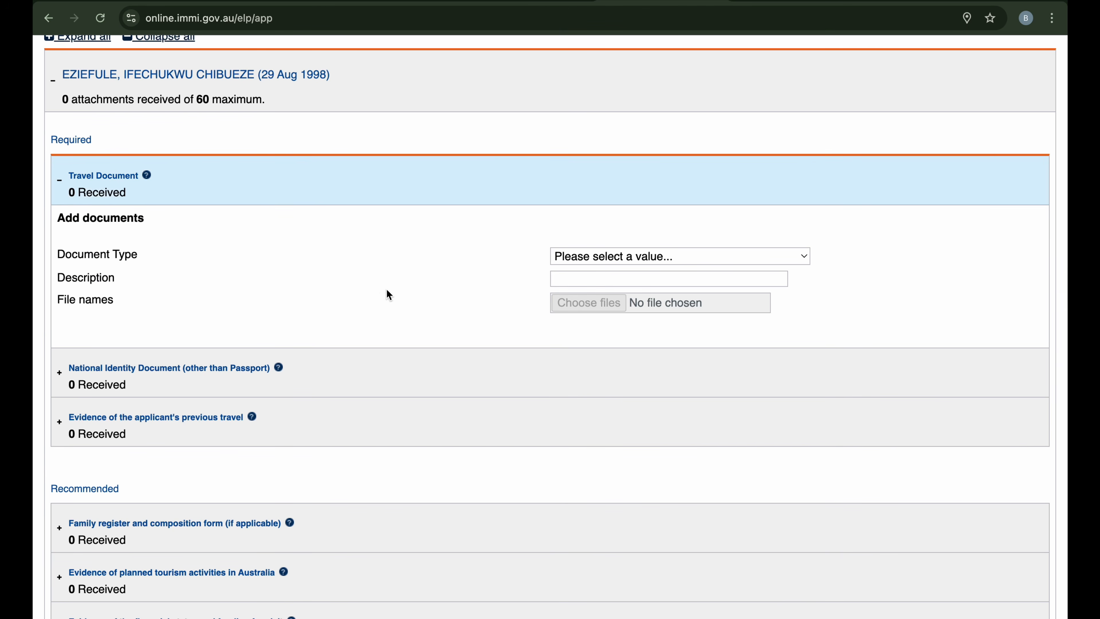
pyautogui.click(611, 256)
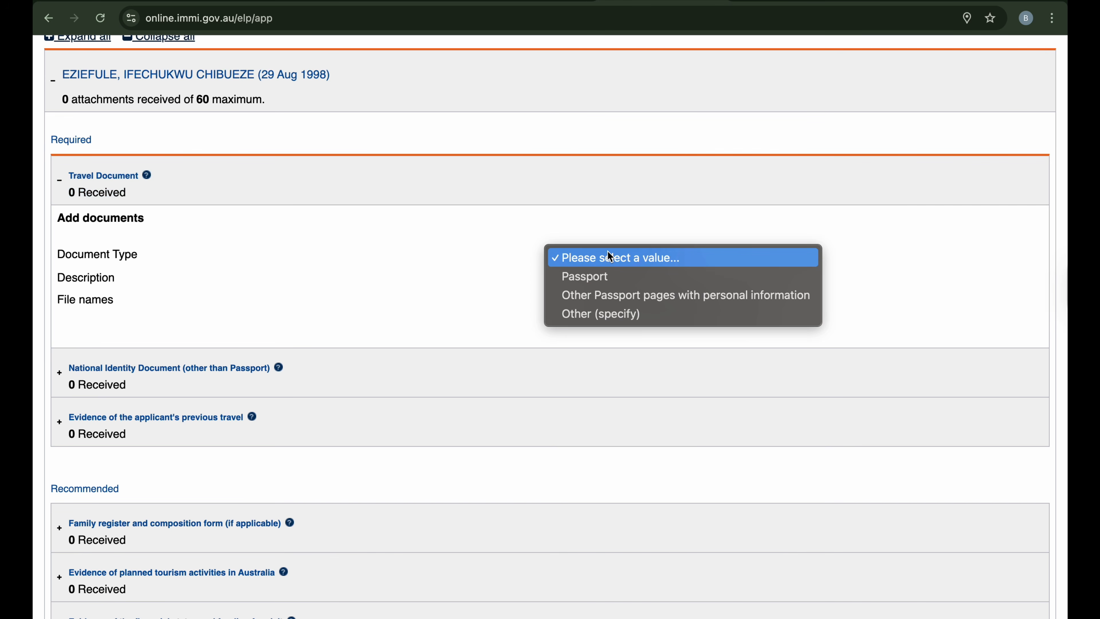
pyautogui.click(609, 278)
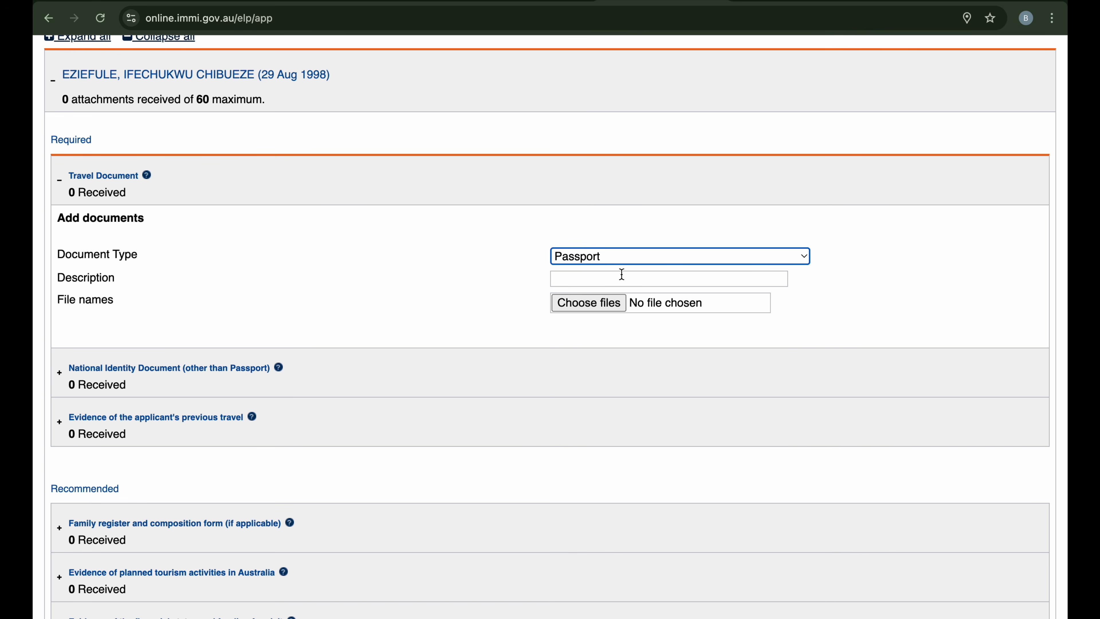
pyautogui.click(574, 281)
pyautogui.write('INTERNATIONAL PASSPORT')
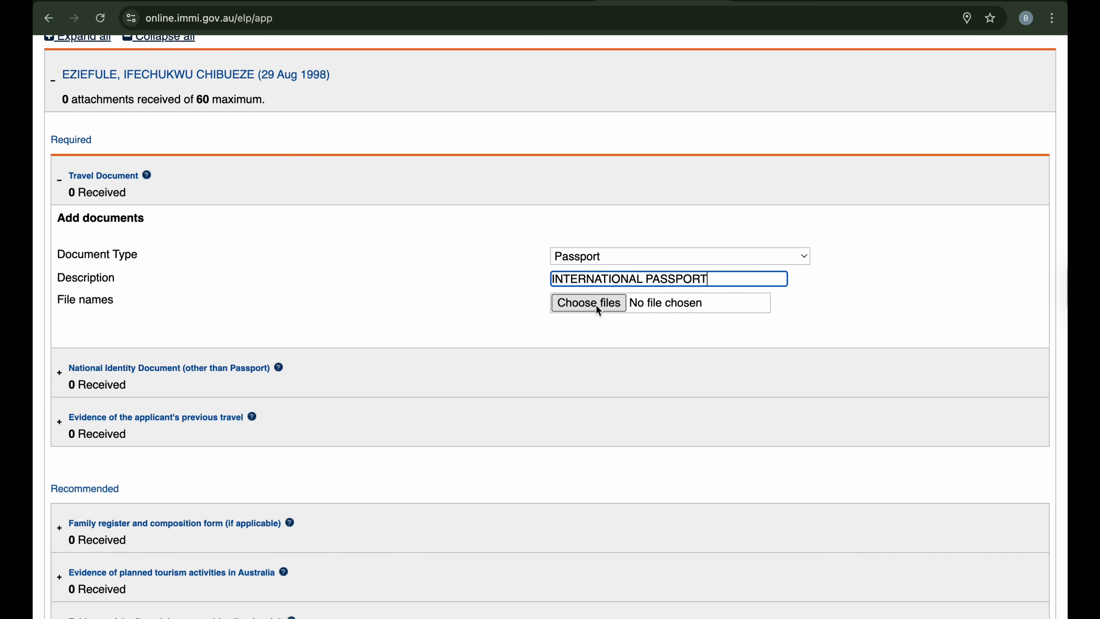
# - Add IMG_2068.JPG as the passport file, then delete it again
pyautogui.click(599, 310)
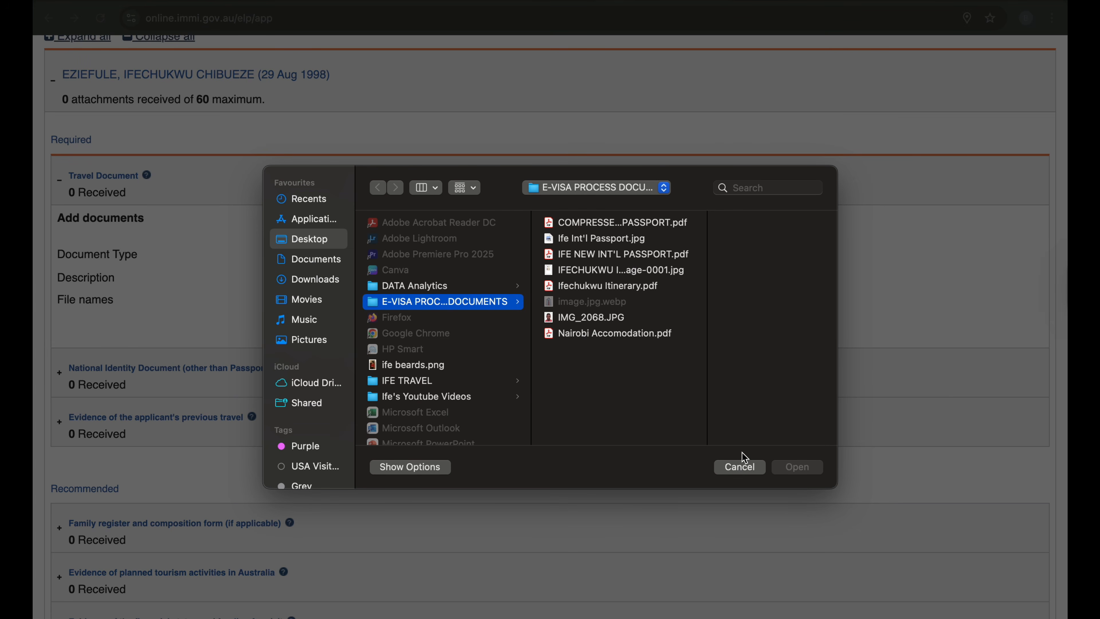
pyautogui.click(753, 470)
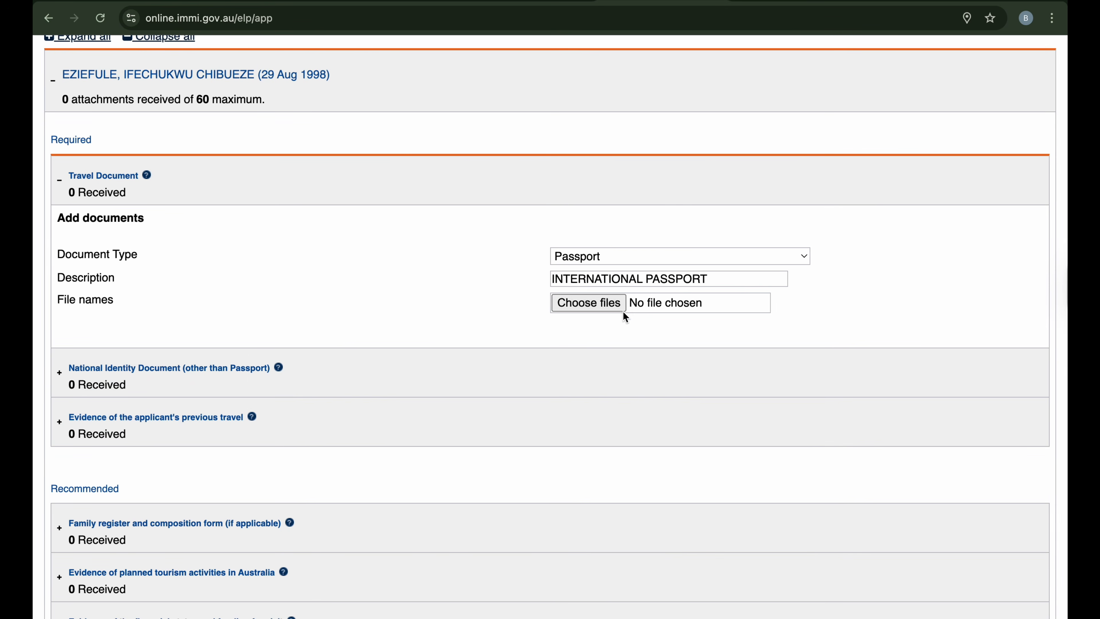
pyautogui.click(607, 311)
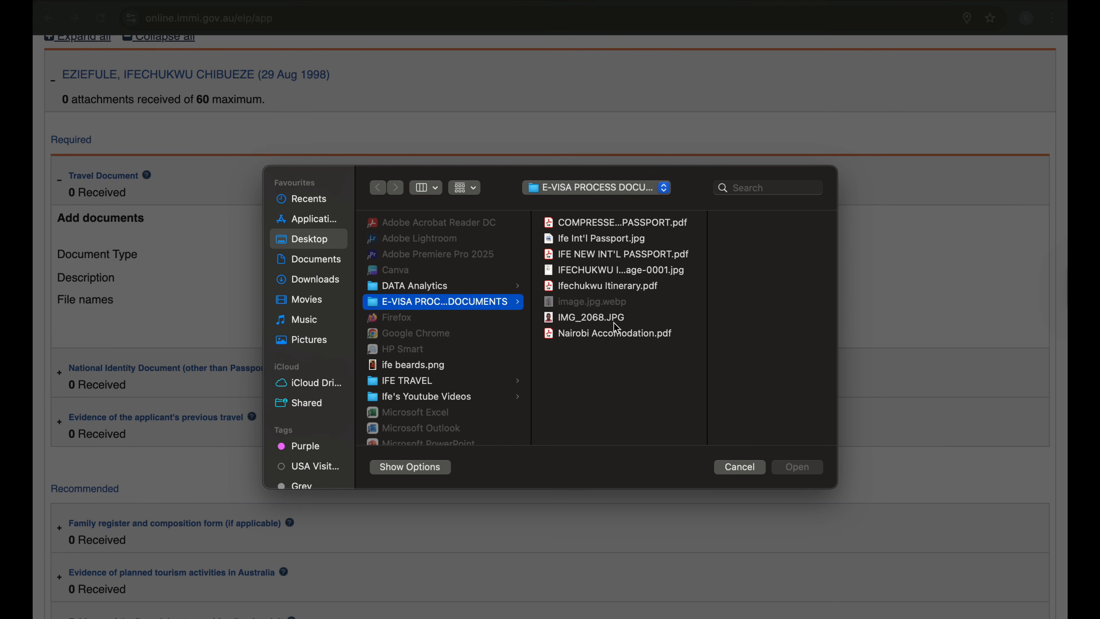
pyautogui.click(590, 319)
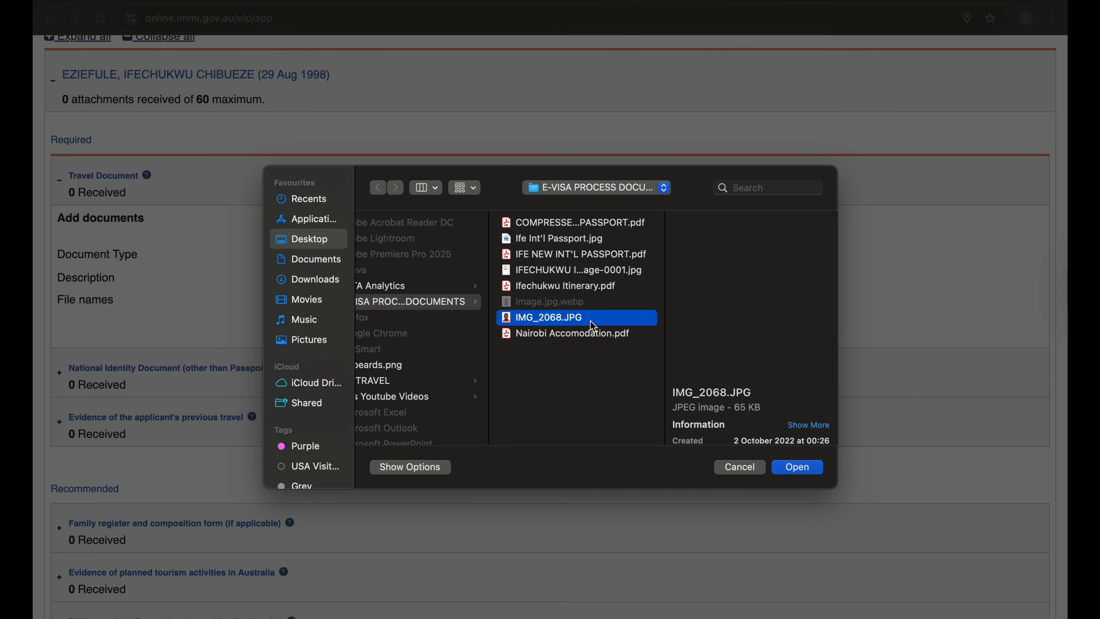
pyautogui.click(790, 465)
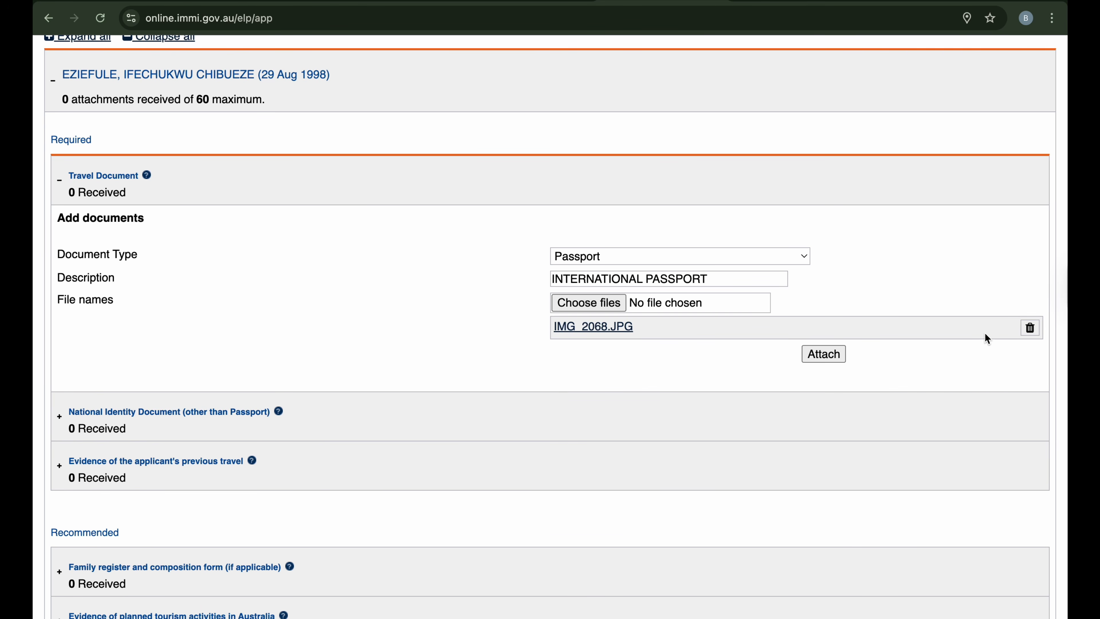
pyautogui.click(1031, 328)
pyautogui.scroll(-3, 312, 305)
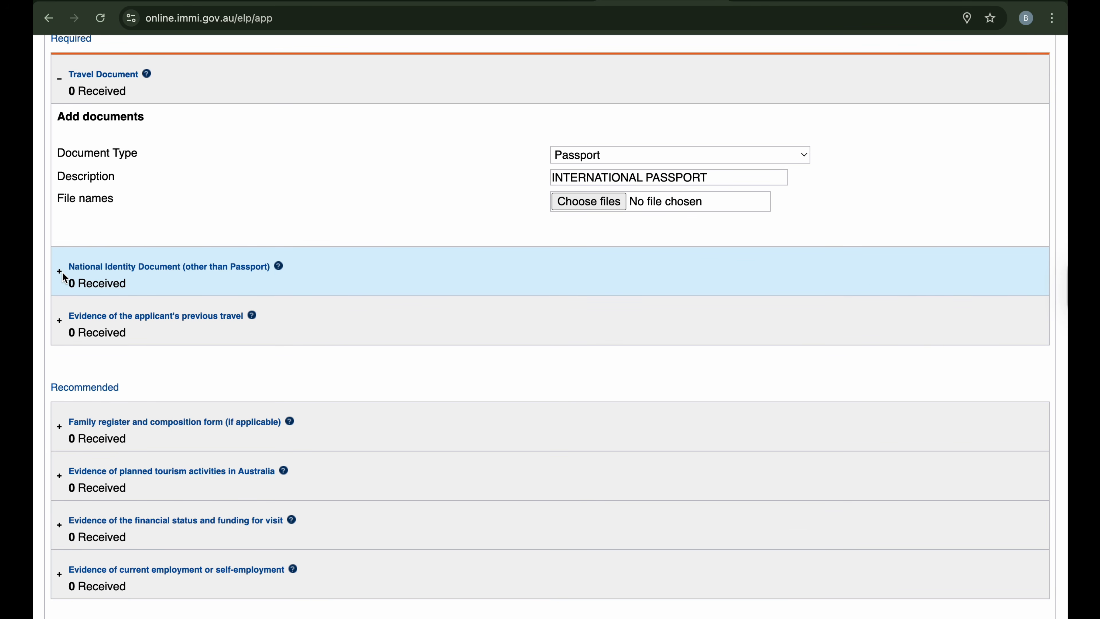
# - Expand National Identity Document, and expand then collapse Family register
pyautogui.click(61, 274)
pyautogui.click(595, 225)
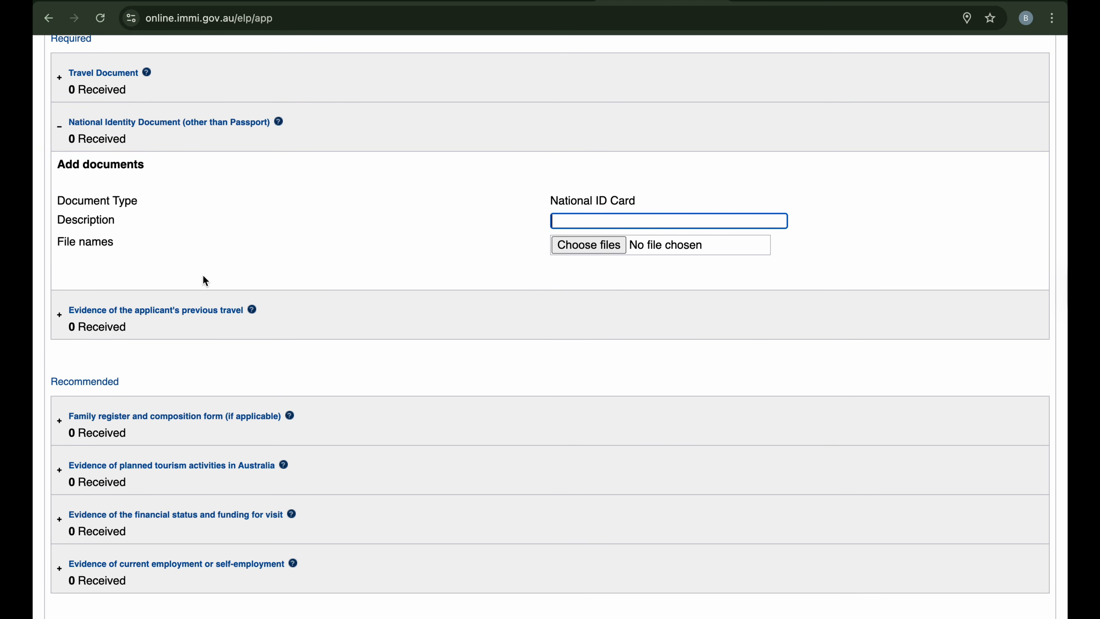
pyautogui.scroll(-3, 217, 370)
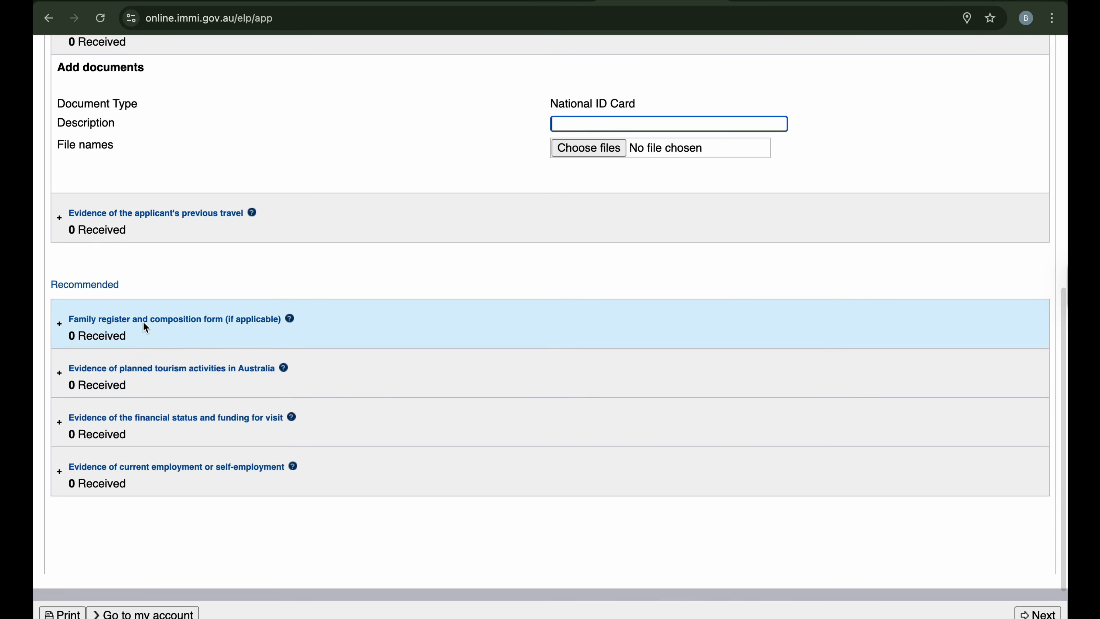
pyautogui.click(61, 328)
pyautogui.scroll(-1, 260, 413)
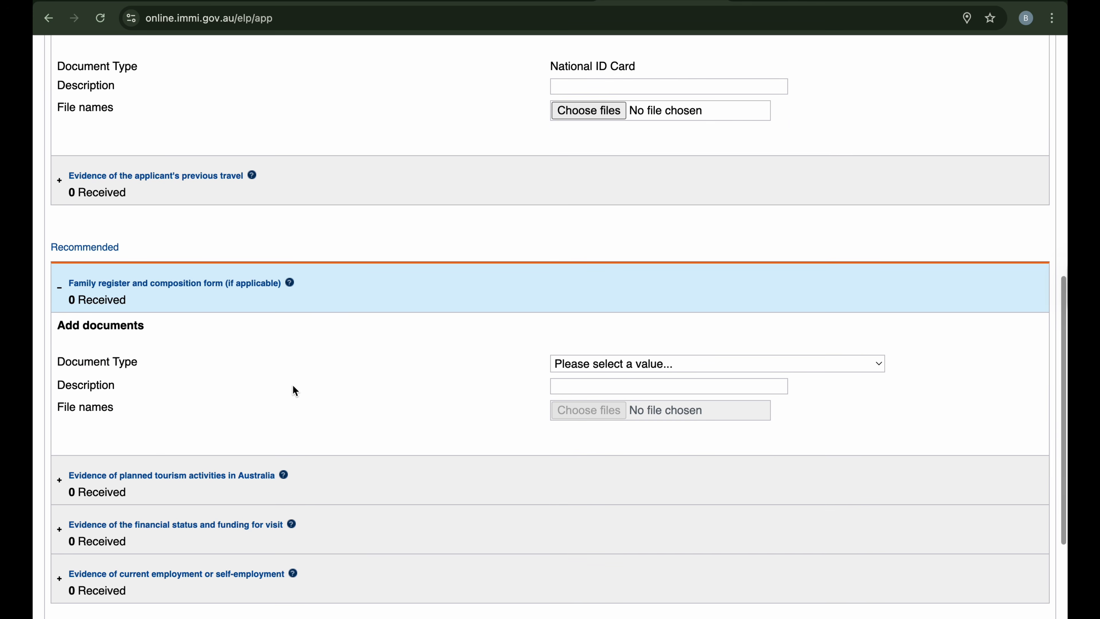
pyautogui.click(61, 288)
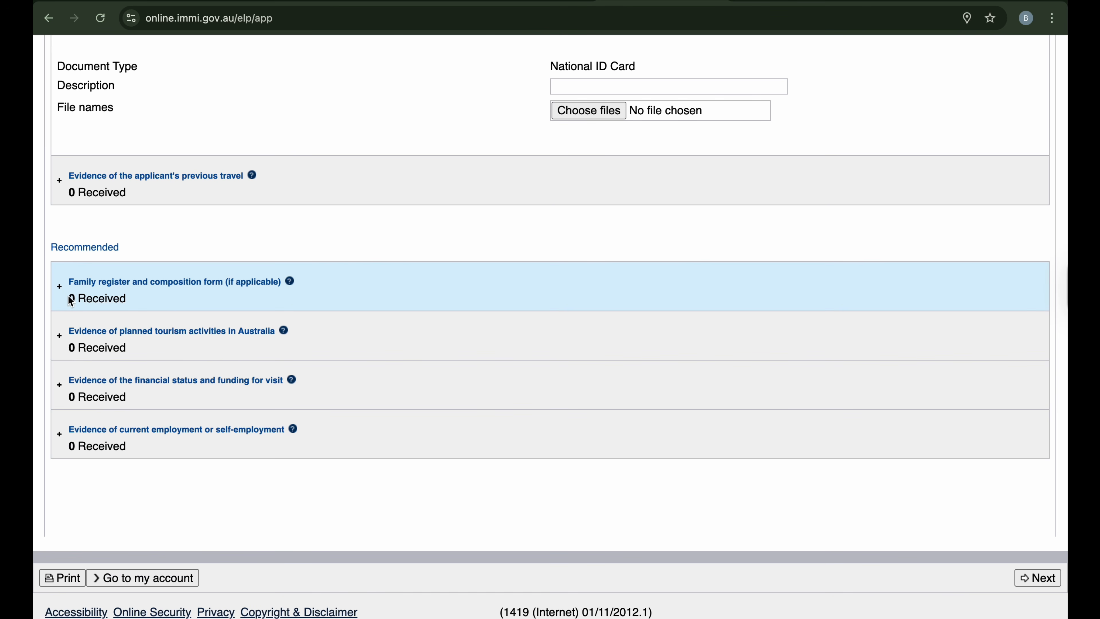
# - Expand planned tourism activities evidence and view its document type choices without choosing one
pyautogui.click(59, 335)
pyautogui.click(649, 418)
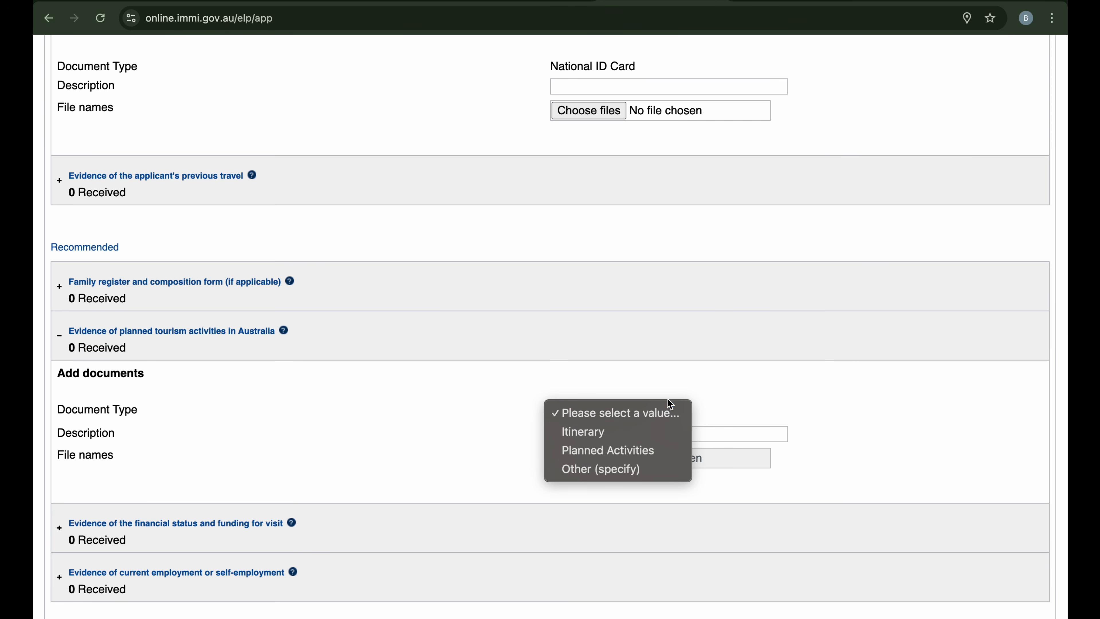
pyautogui.click(758, 414)
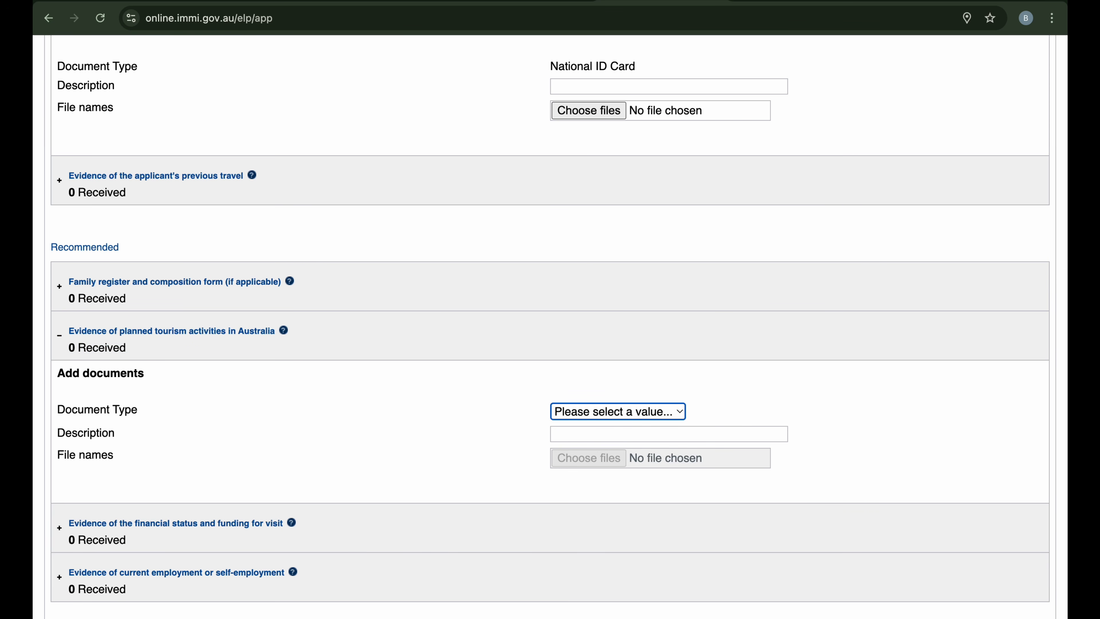
# - Open viator.com in a new tab and dismiss the Google sign-in prompt
pyautogui.press('super+t')
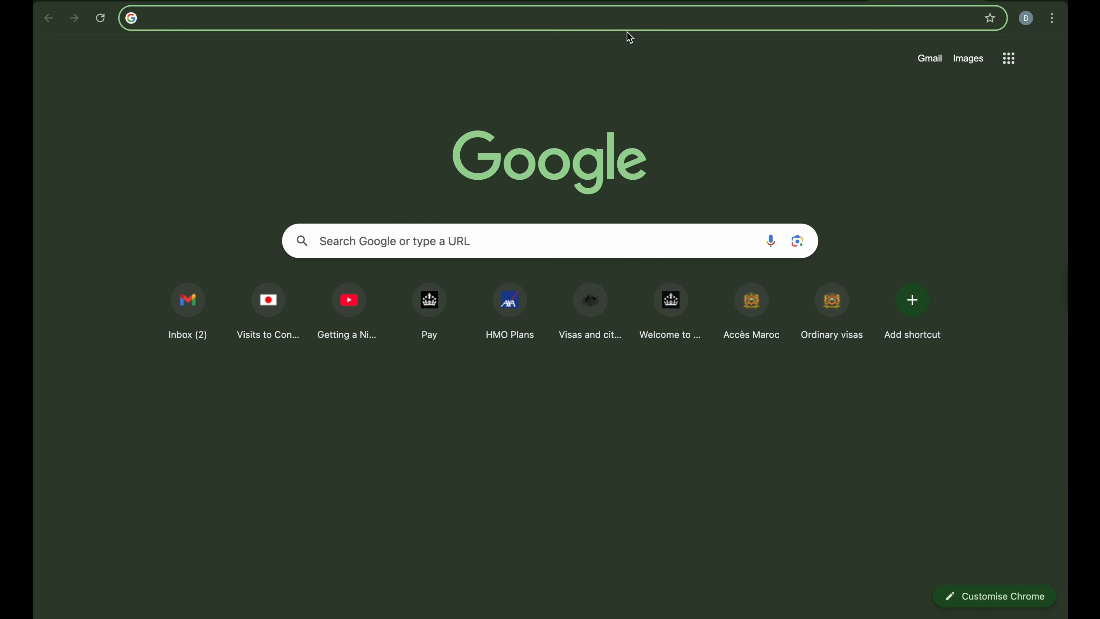
pyautogui.write('VIATOR.COM')
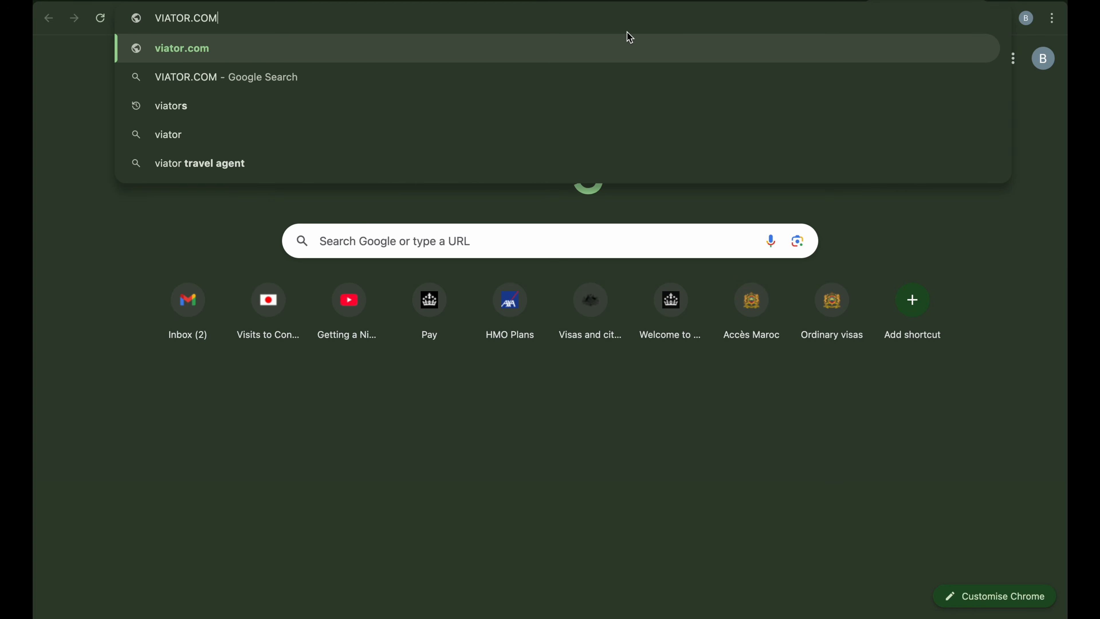
pyautogui.press('Return')
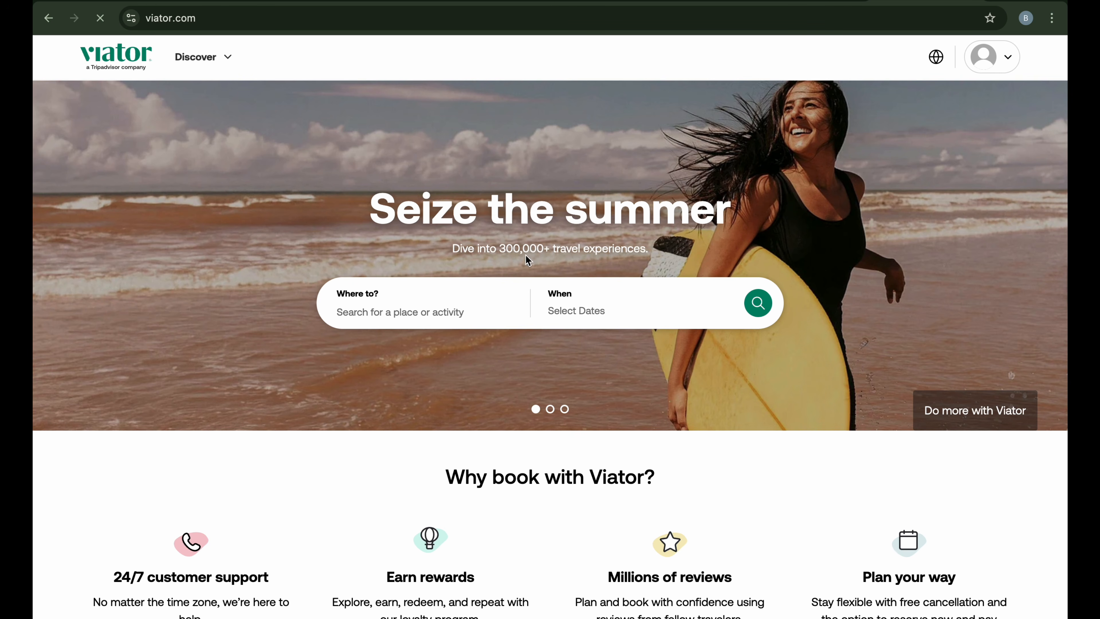
pyautogui.click(423, 305)
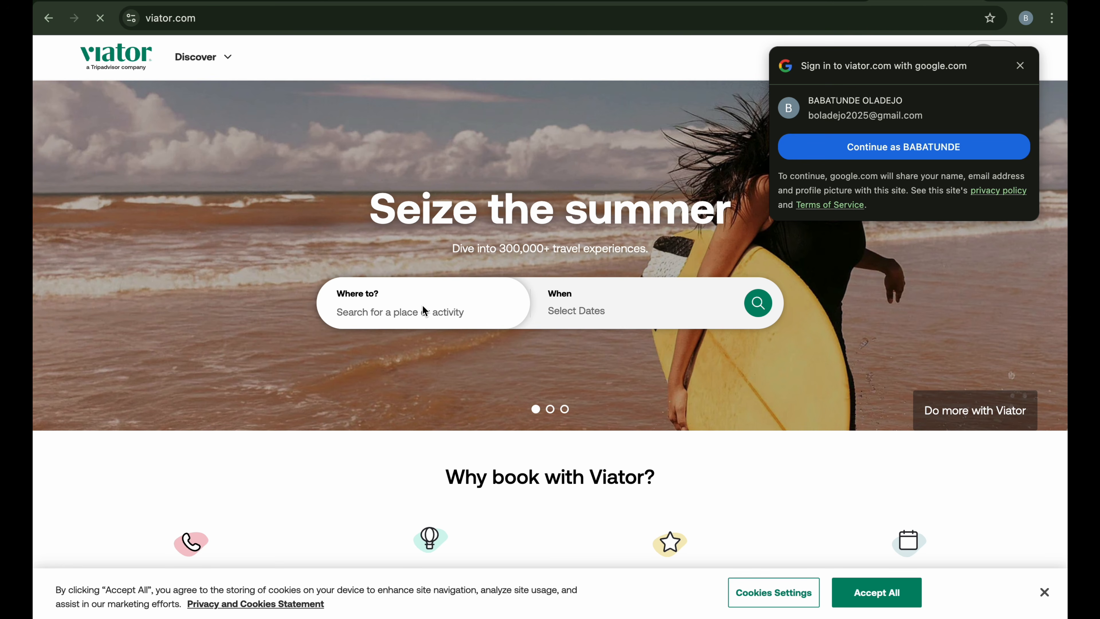
pyautogui.click(1021, 66)
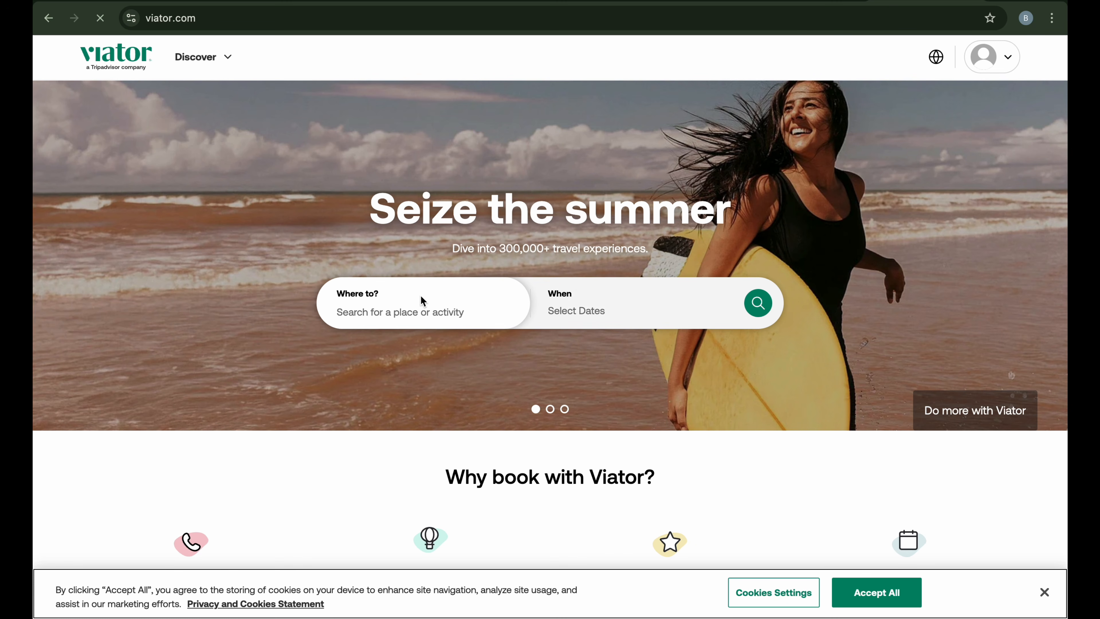
# - Search Viator for Sydney, Australia tours from Oct 1 to Oct 9, 2025
pyautogui.click(418, 313)
pyautogui.write('1')
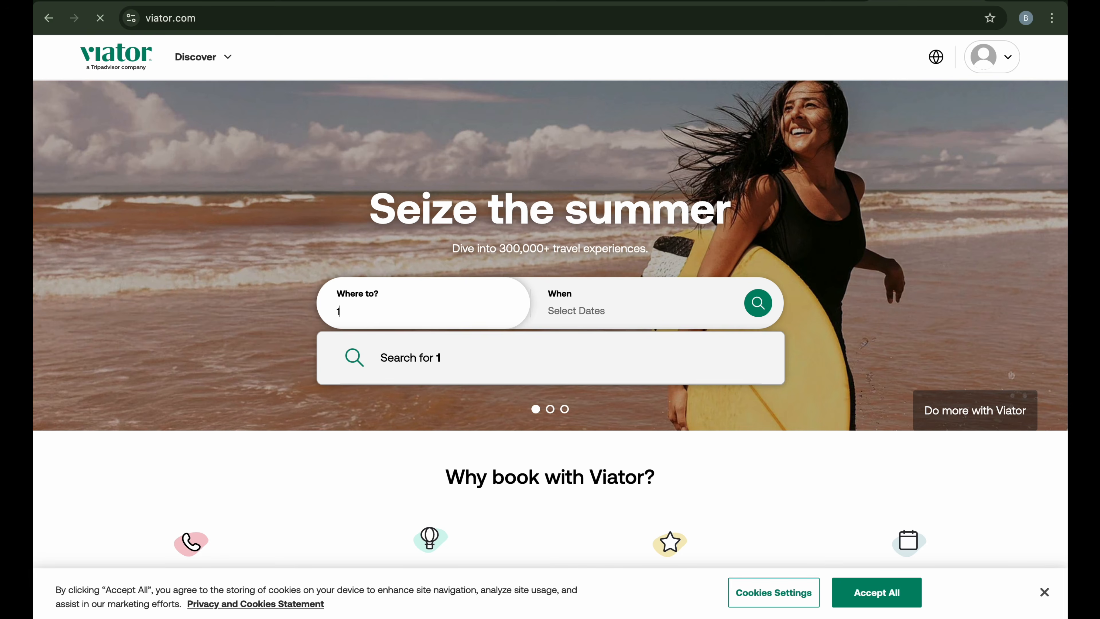
pyautogui.press('BackSpace')
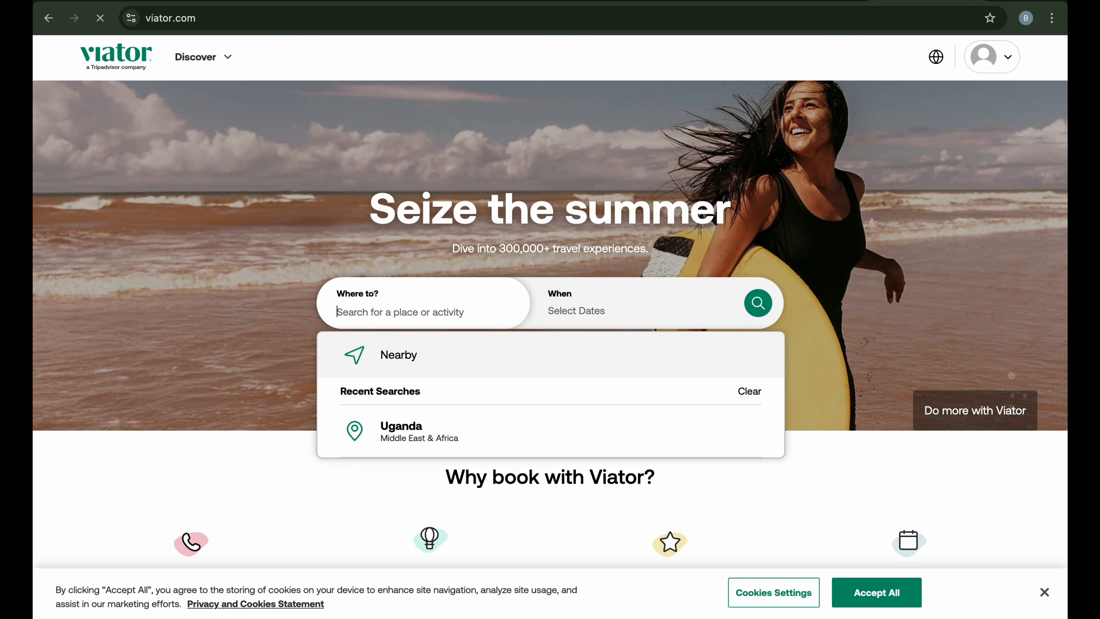
pyautogui.write('SY')
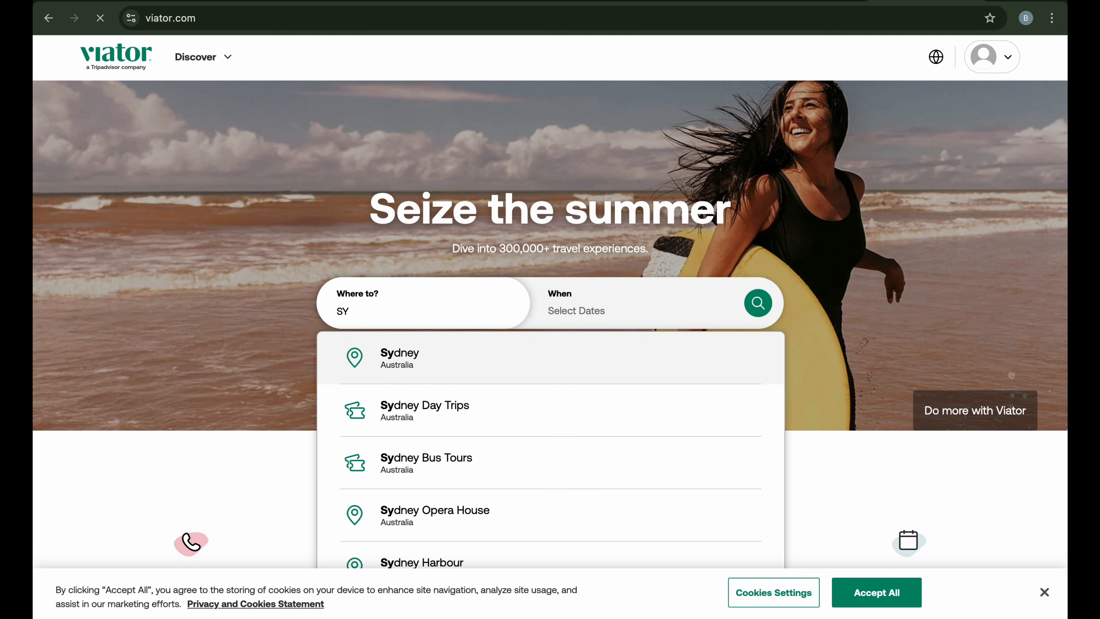
pyautogui.write('DN')
pyautogui.click(445, 361)
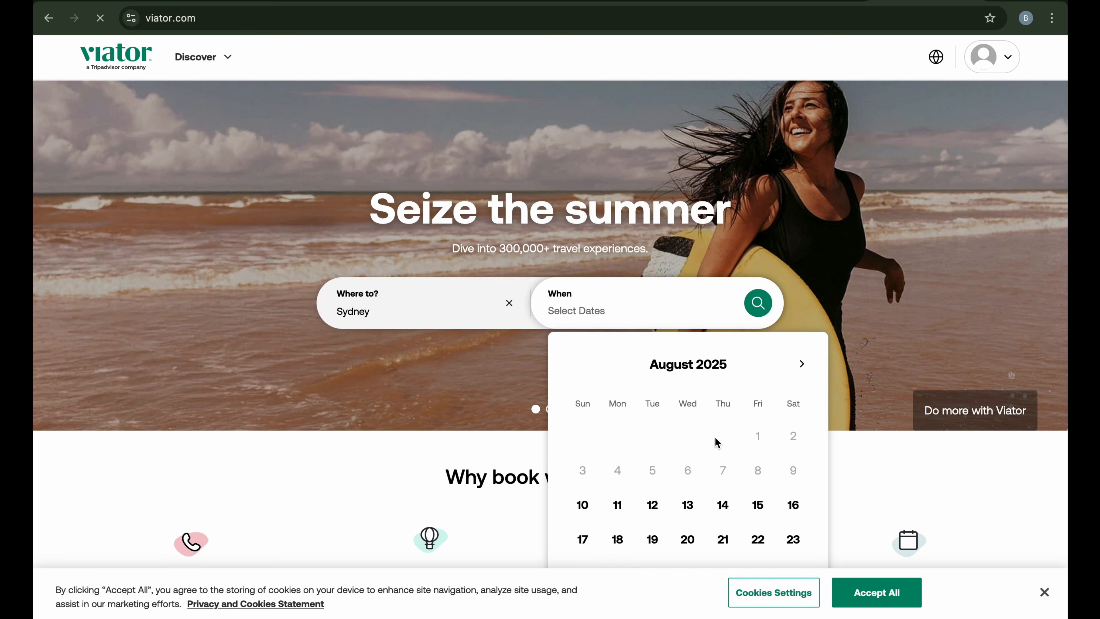
pyautogui.scroll(-3, 717, 442)
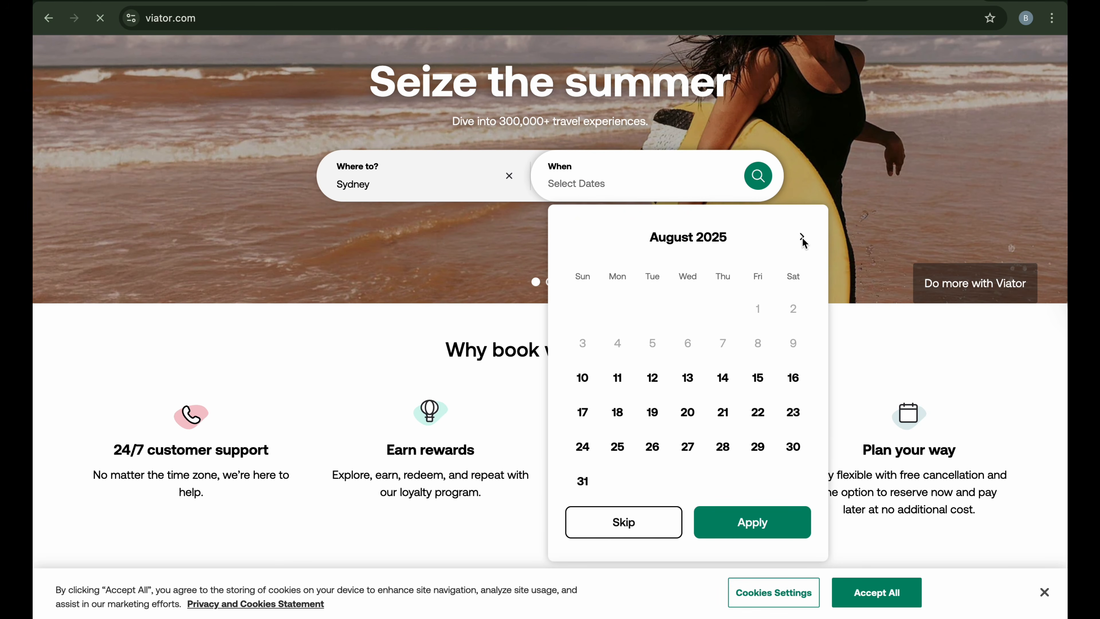
pyautogui.click(804, 240)
pyautogui.click(803, 239)
pyautogui.click(691, 321)
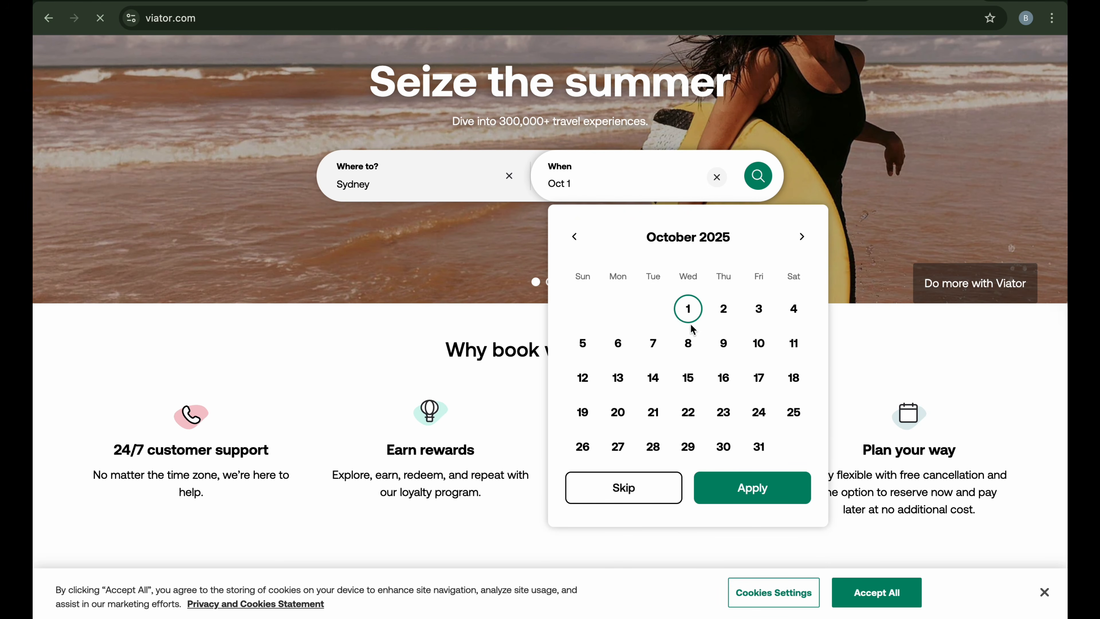
pyautogui.click(724, 344)
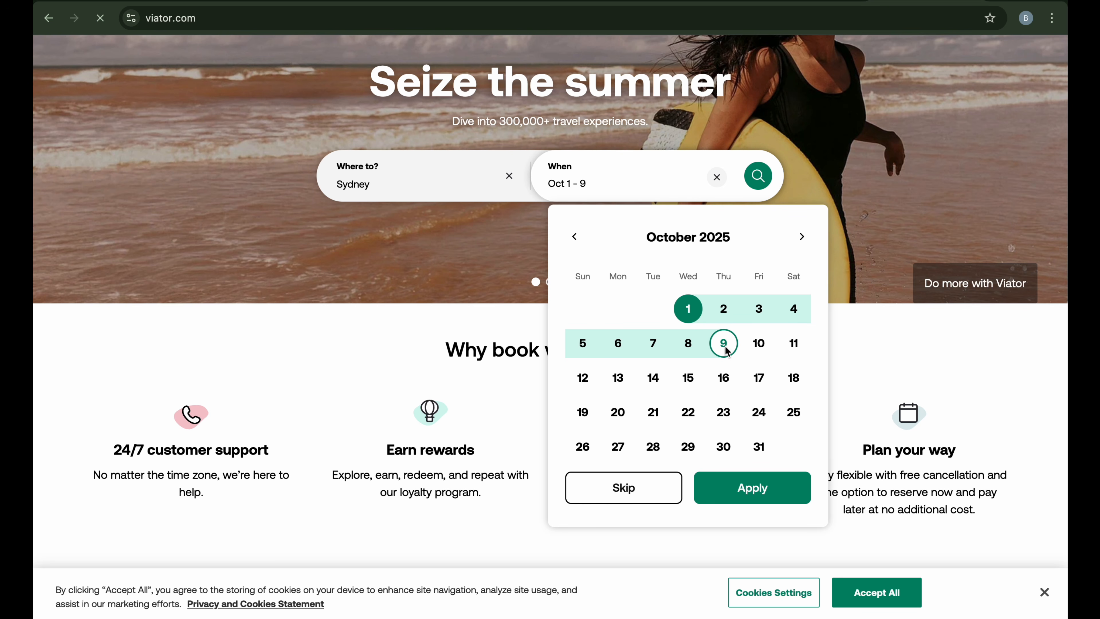
pyautogui.click(749, 493)
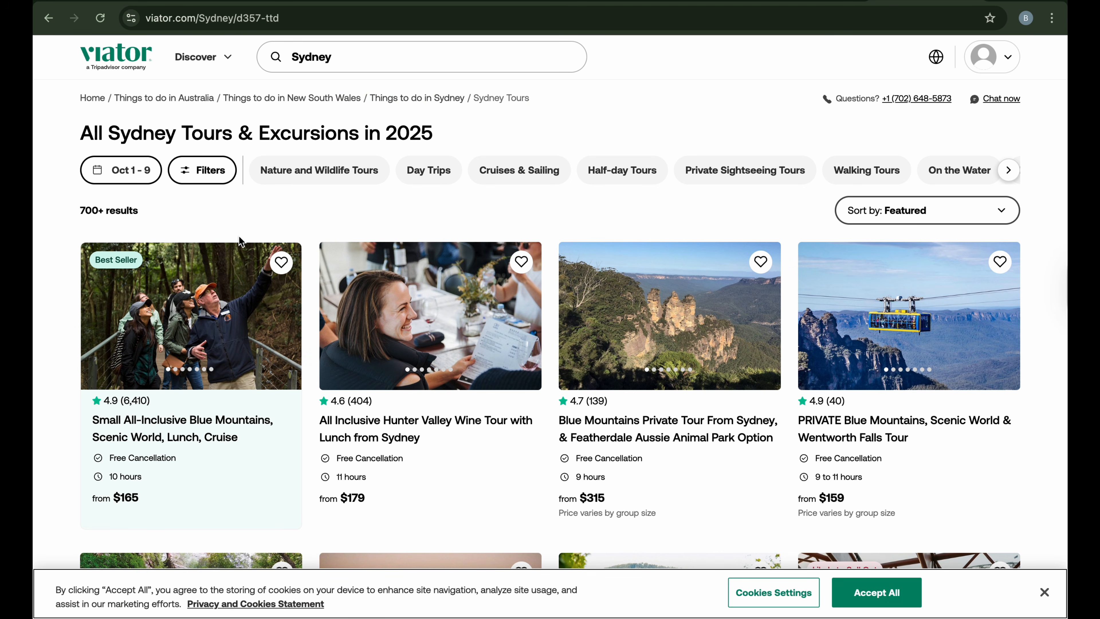
pyautogui.scroll(-2, 242, 242)
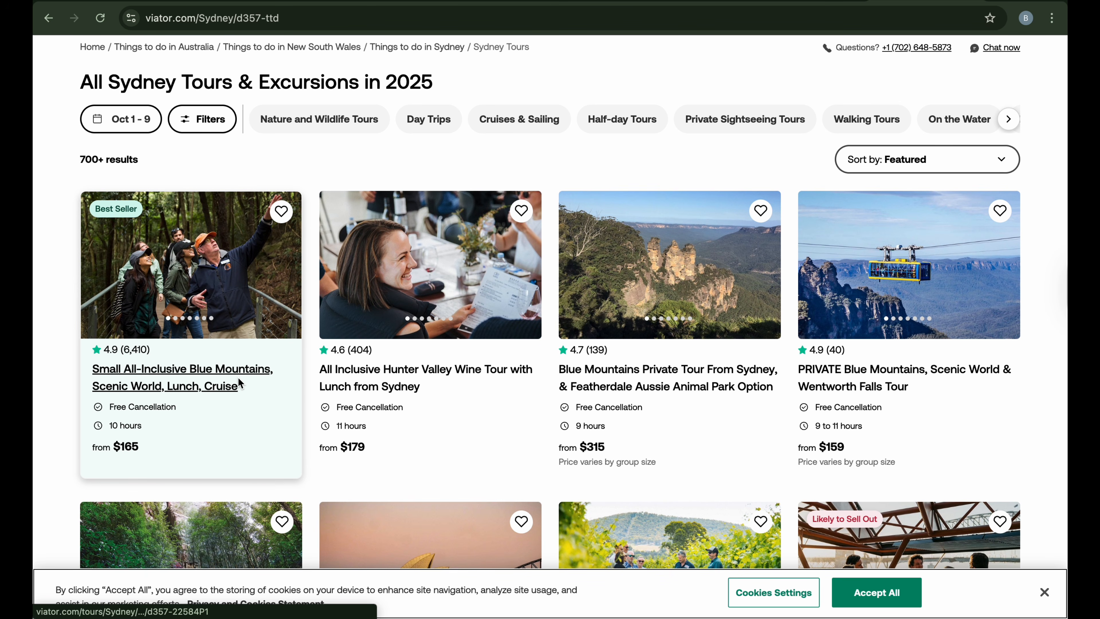
pyautogui.scroll(-2, 494, 412)
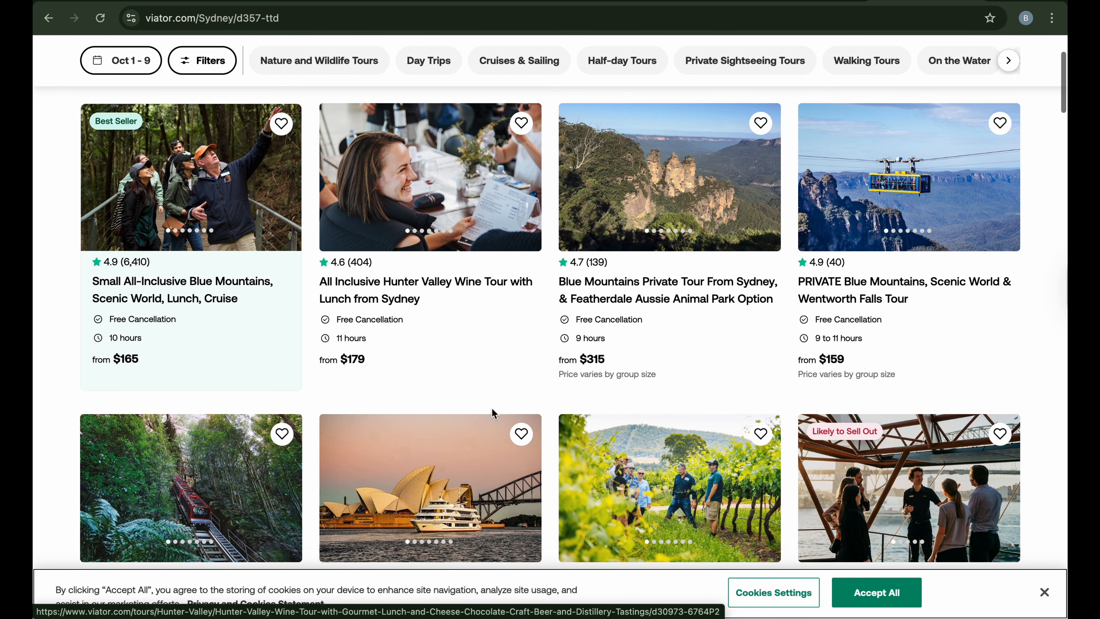
pyautogui.scroll(-5, 494, 412)
pyautogui.scroll(-1, 660, 427)
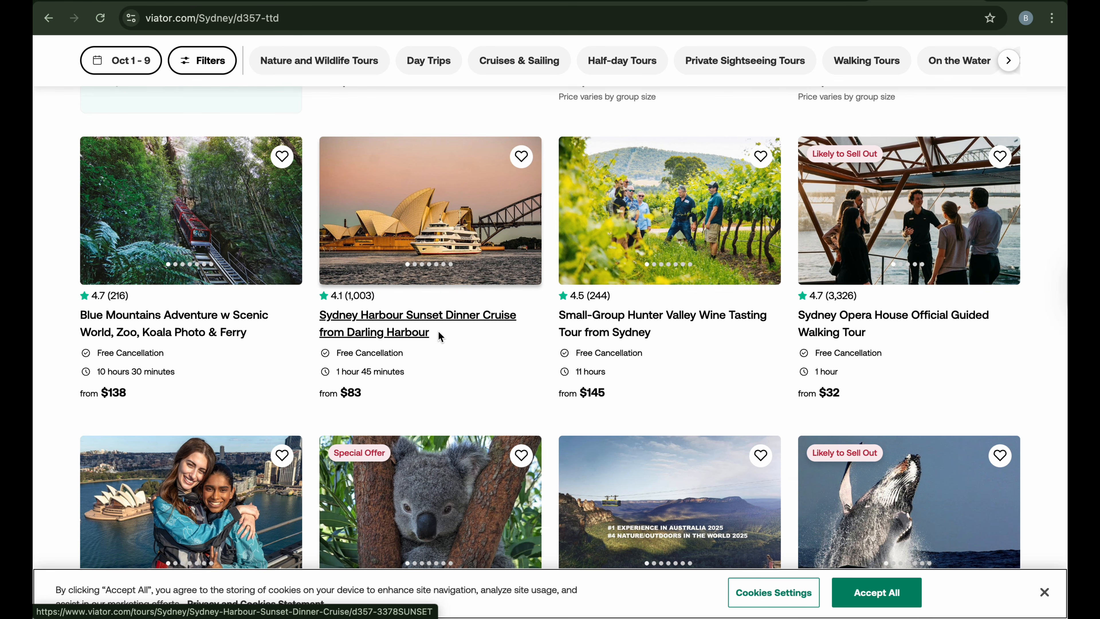
pyautogui.scroll(5, 143, 319)
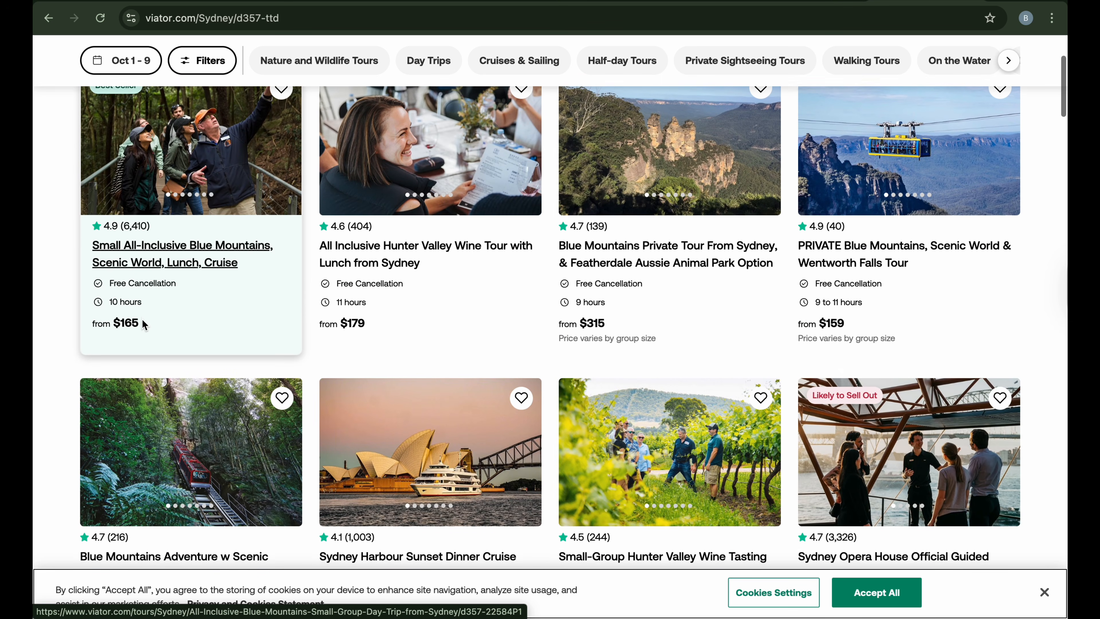
pyautogui.scroll(-1, 372, 356)
pyautogui.scroll(-9, 375, 358)
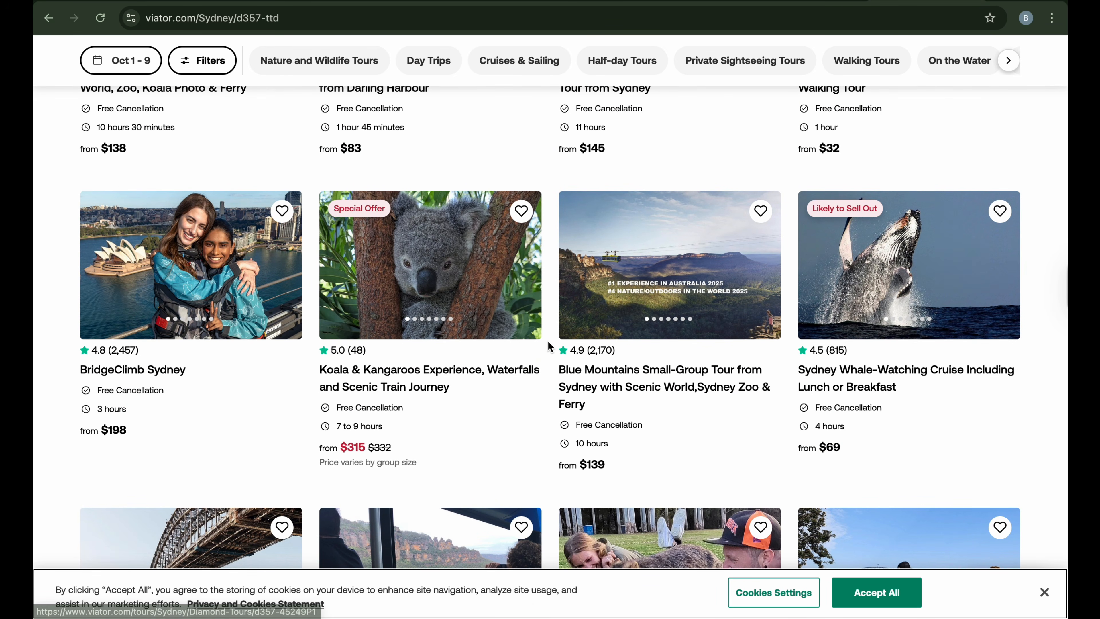
pyautogui.scroll(-1, 550, 347)
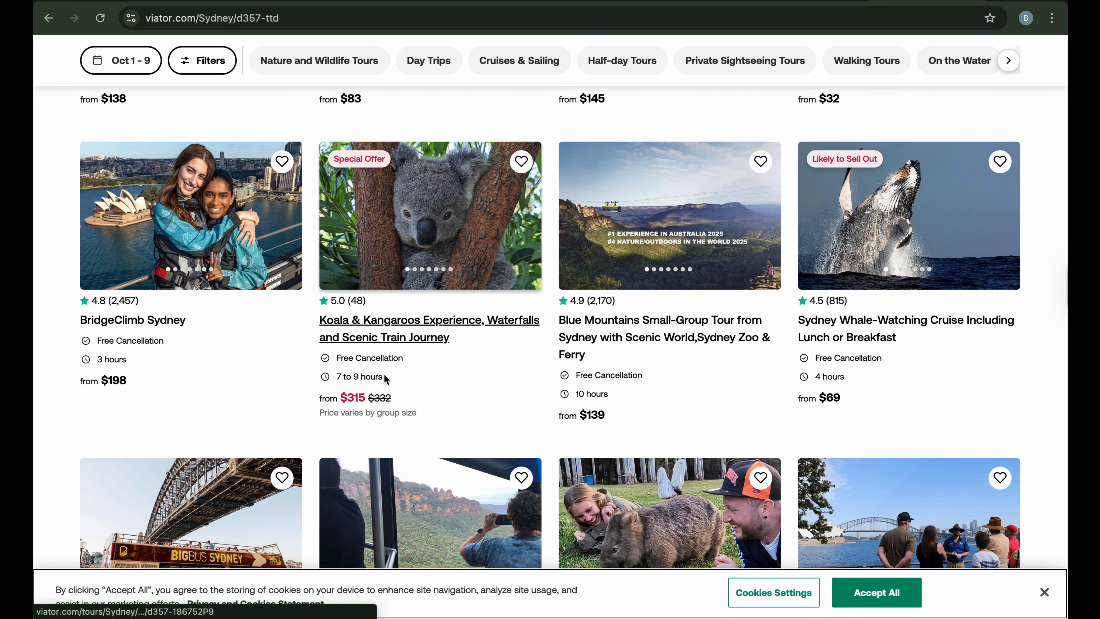
pyautogui.scroll(-1, 452, 391)
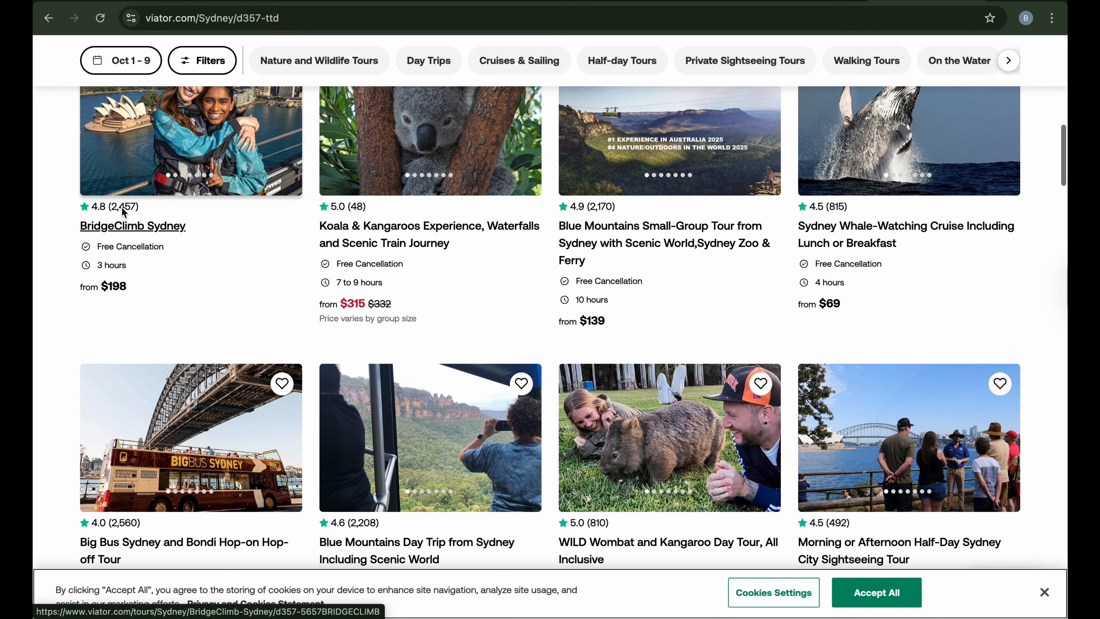
pyautogui.scroll(1, 180, 304)
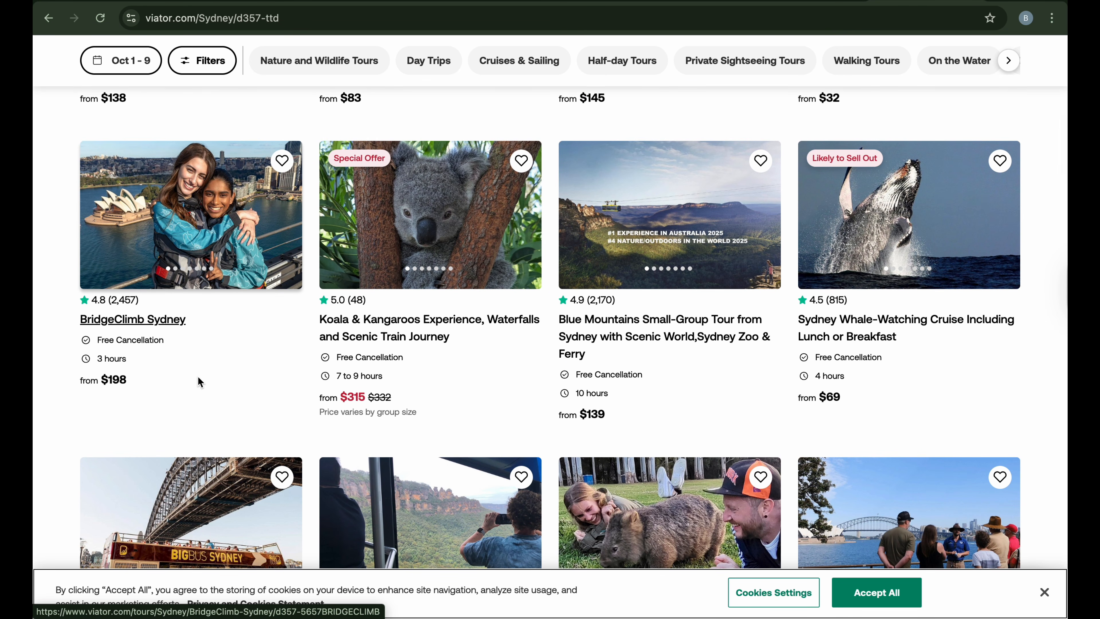
pyautogui.scroll(-5, 199, 381)
pyautogui.scroll(-1, 714, 469)
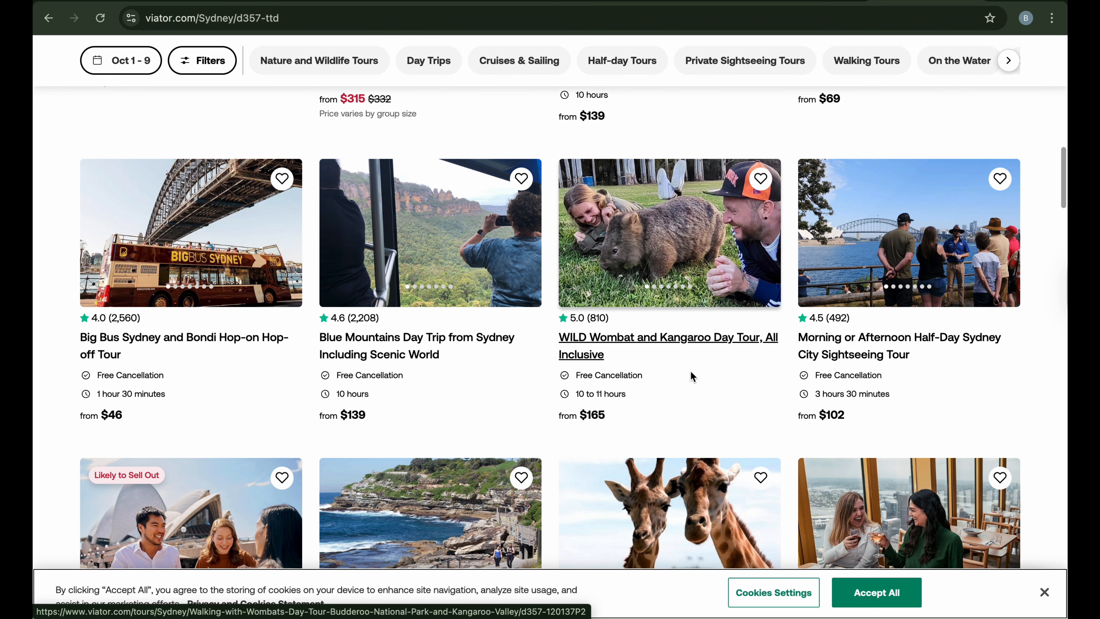
pyautogui.scroll(-3, 484, 369)
pyautogui.scroll(2, 309, 345)
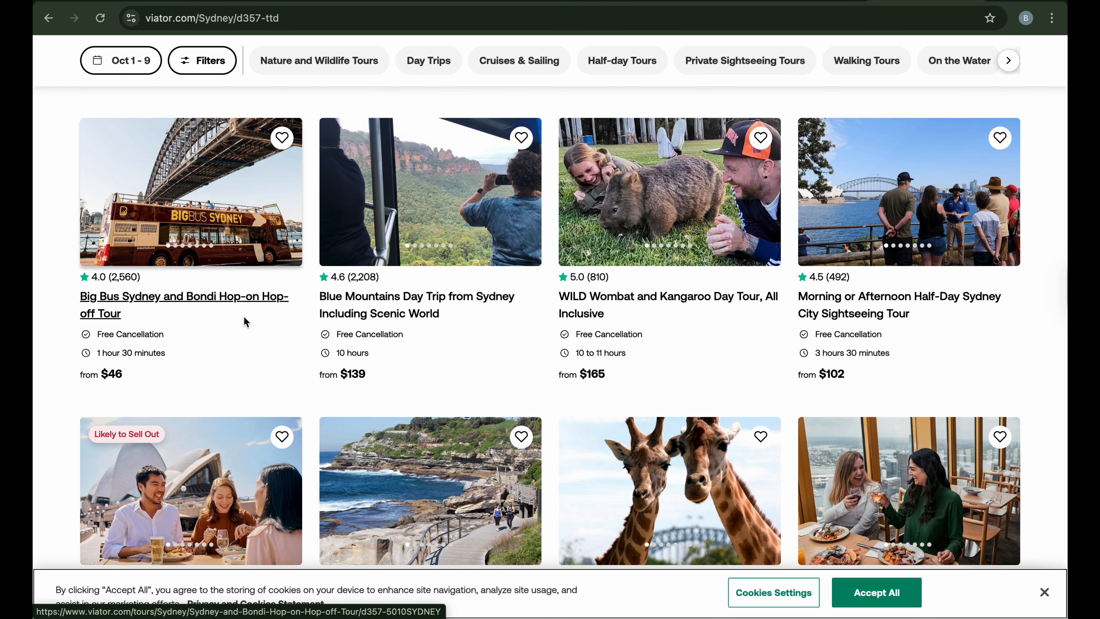
pyautogui.scroll(1, 212, 340)
pyautogui.scroll(-8, 320, 410)
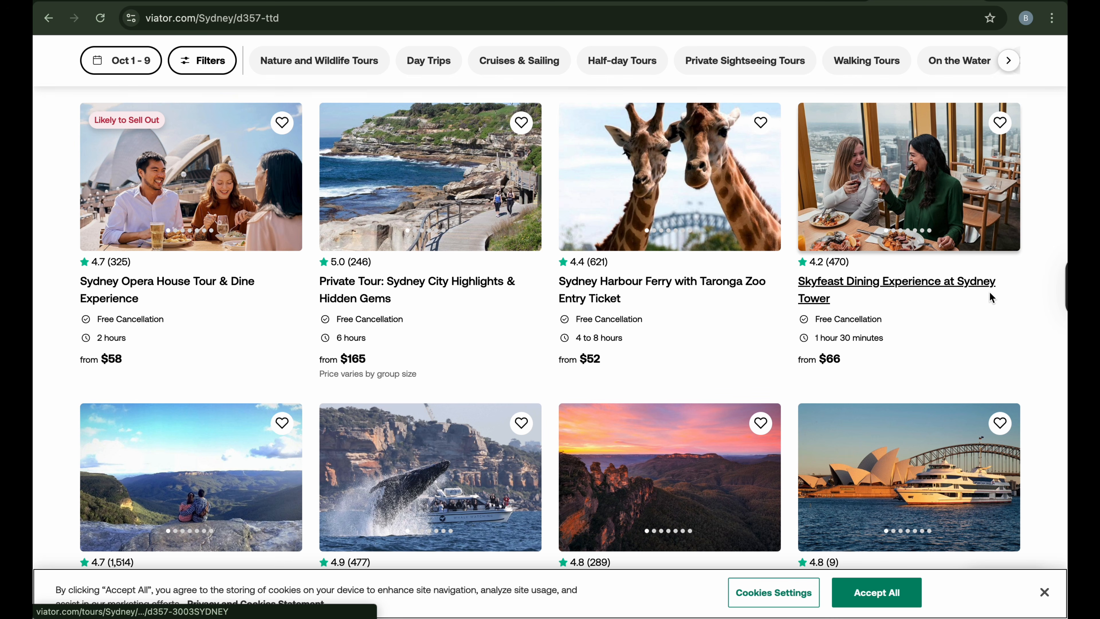
pyautogui.scroll(-5, 912, 362)
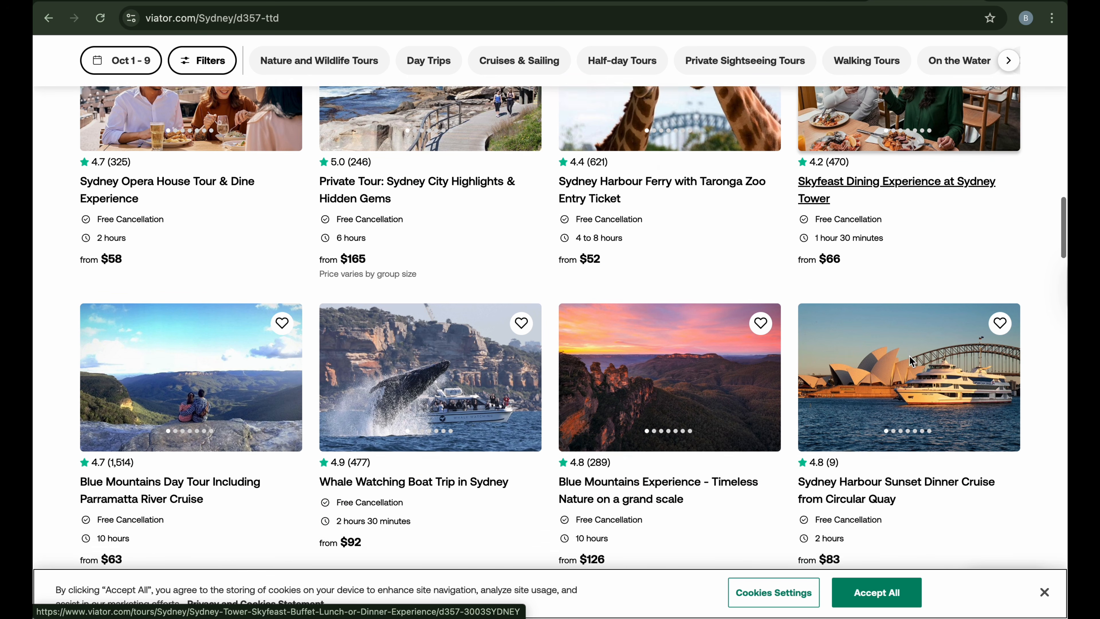
pyautogui.scroll(1, 736, 278)
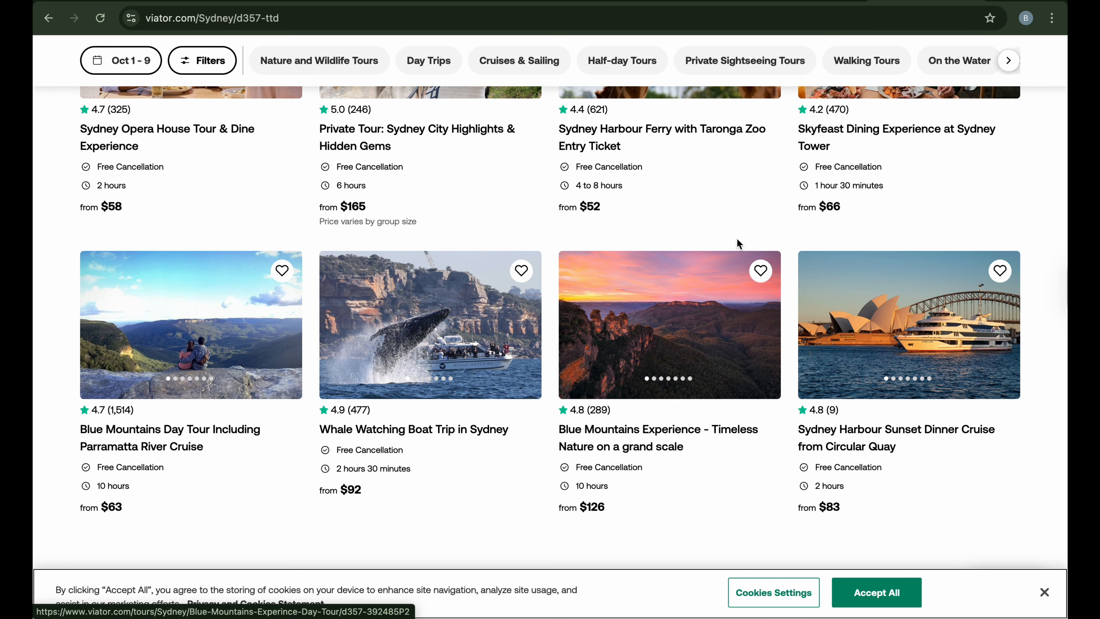
pyautogui.scroll(10, 739, 243)
pyautogui.scroll(4, 739, 245)
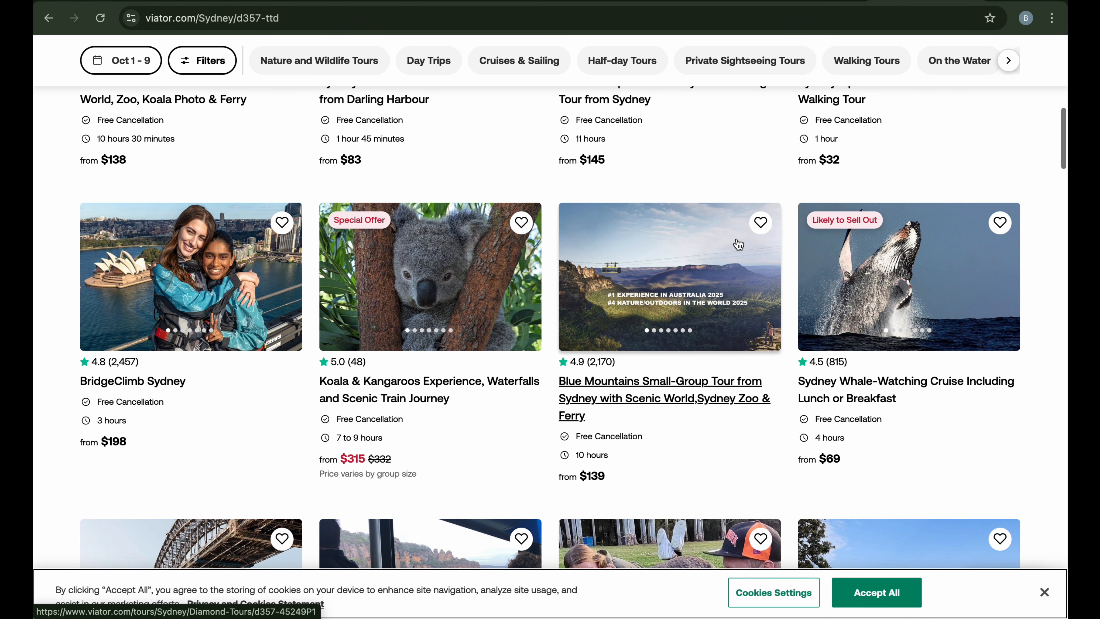
pyautogui.scroll(6, 739, 245)
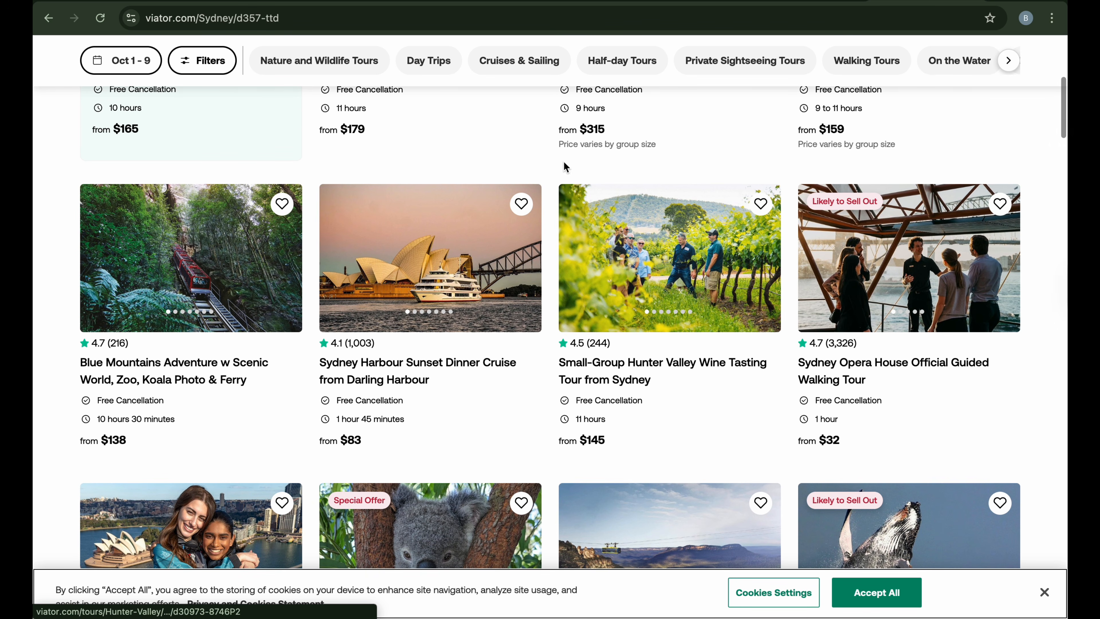
pyautogui.scroll(8, 493, 243)
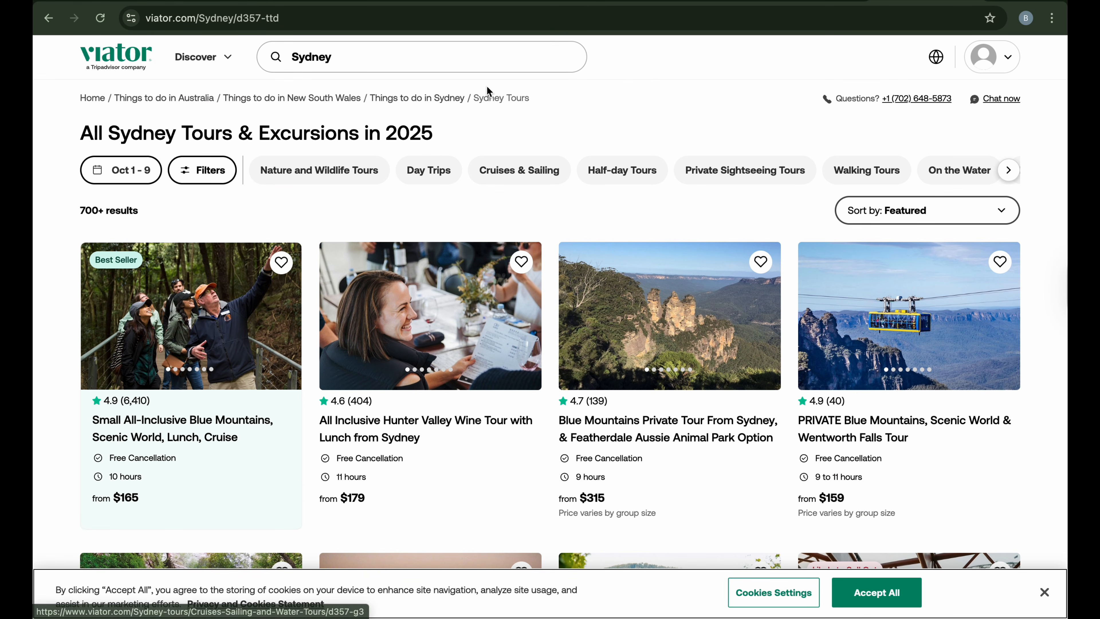
# - Back in ImmiAccount, set the planned tourism evidence document type to Itinerary
pyautogui.click(585, 3)
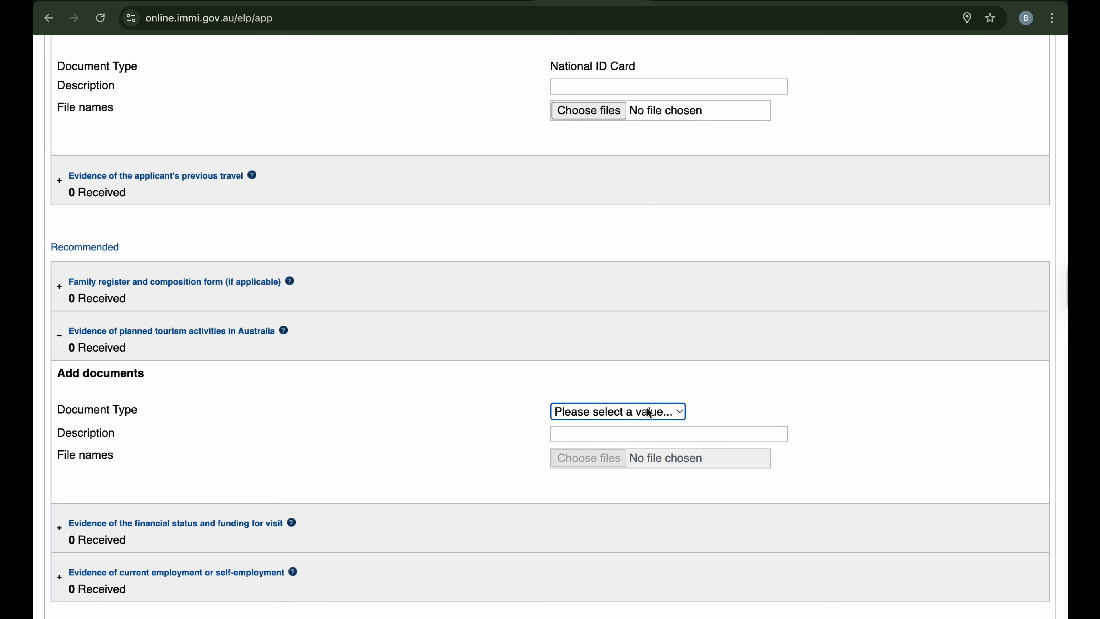
pyautogui.scroll(-3, 439, 427)
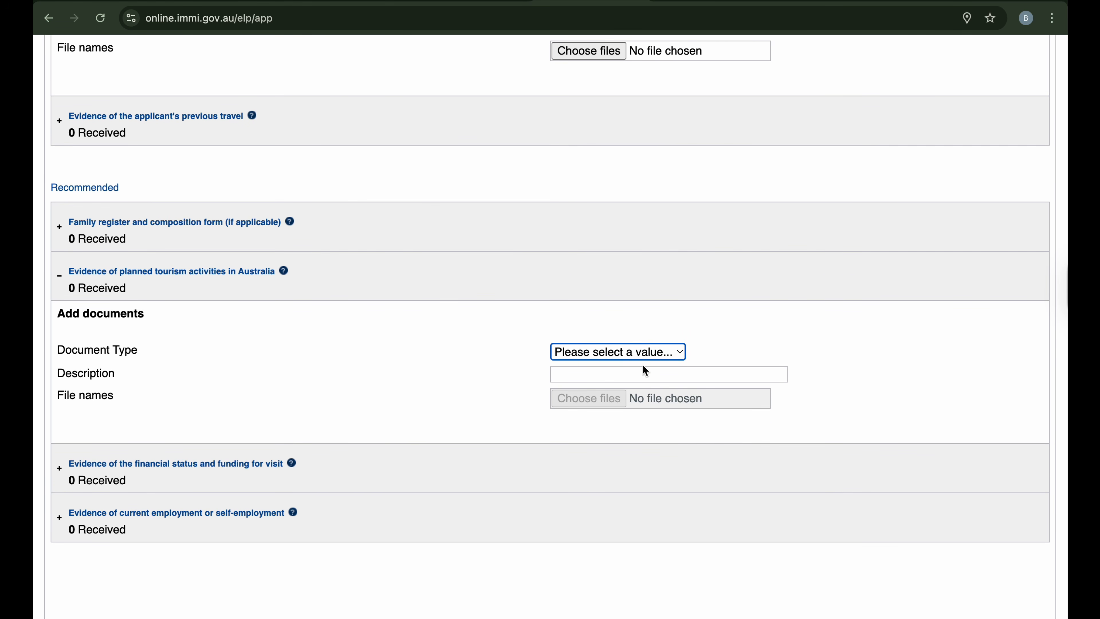
pyautogui.click(644, 351)
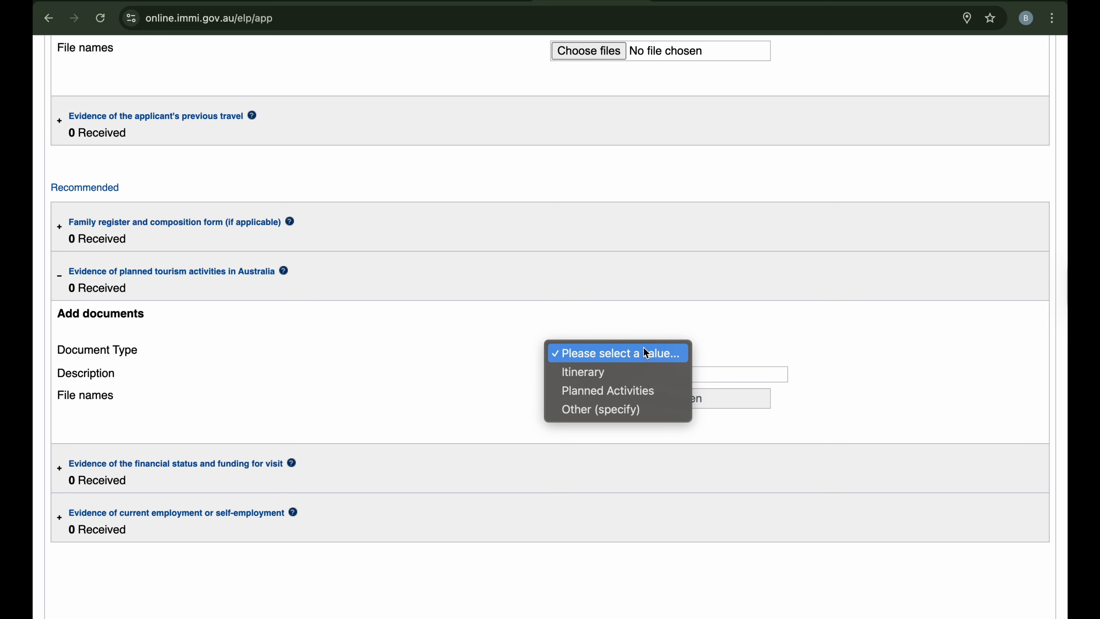
pyautogui.click(636, 372)
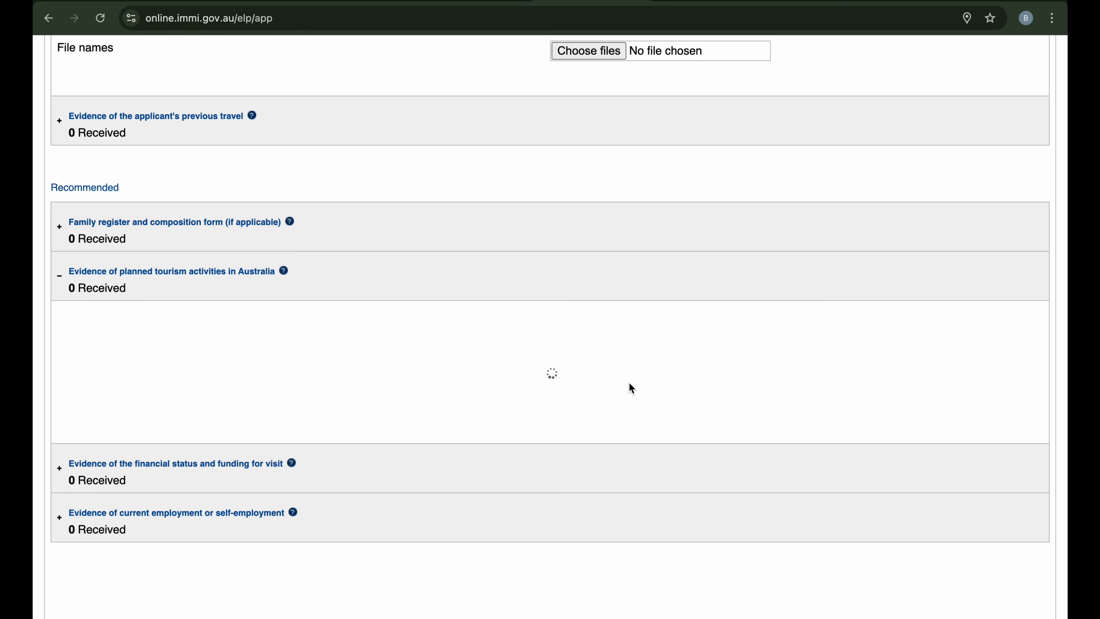
# - Describe the document as FLIGHT and attach the itinerary PDF from the visa folder
pyautogui.click(618, 373)
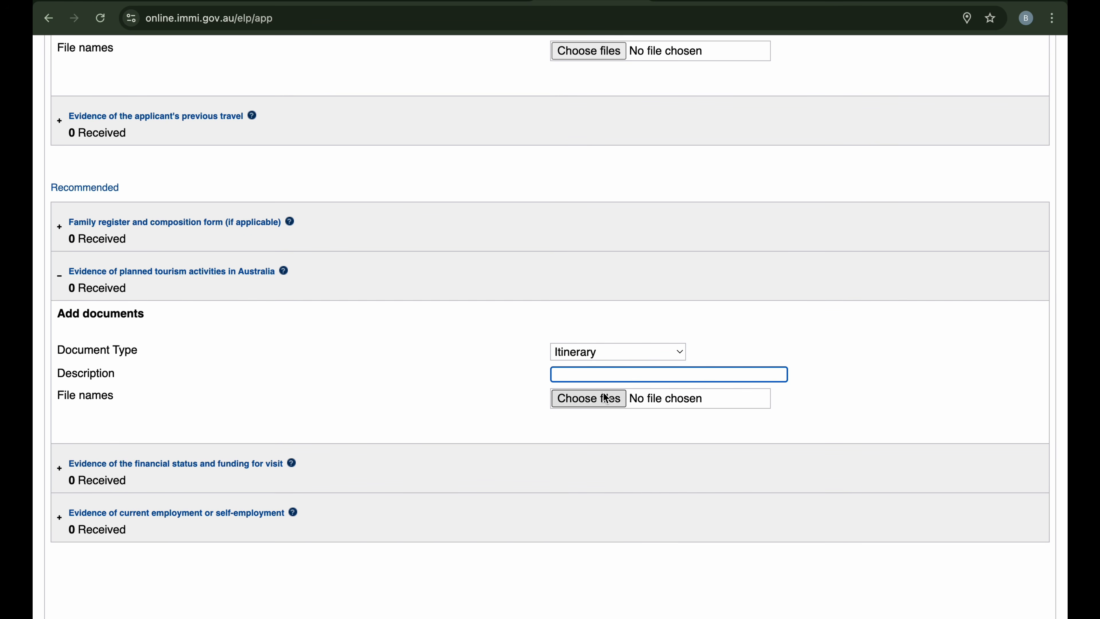
pyautogui.write('flig')
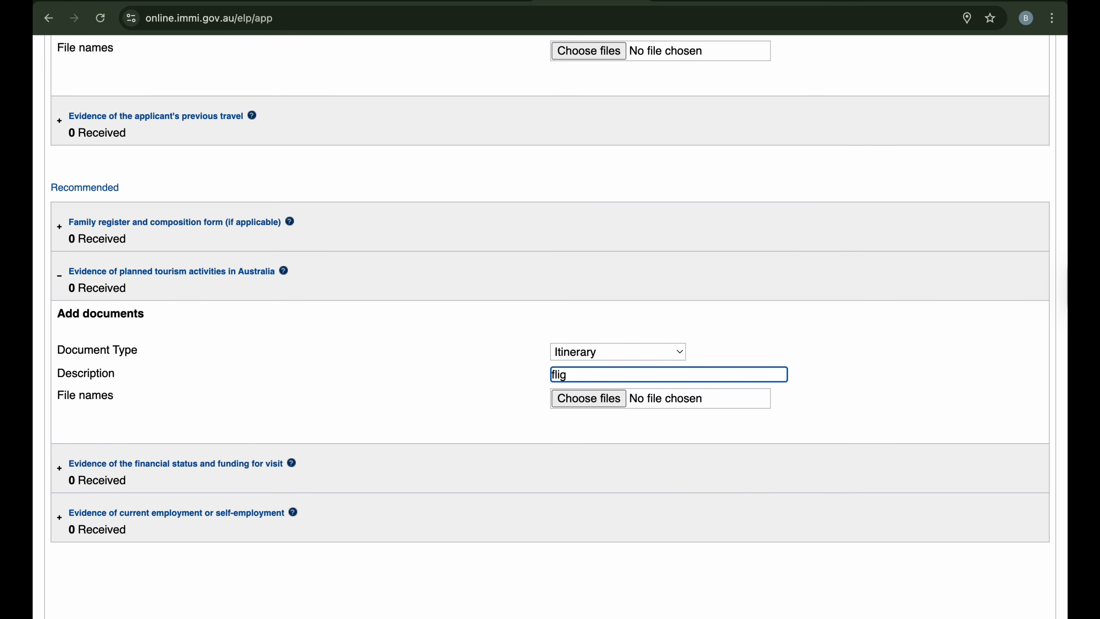
pyautogui.click(611, 401)
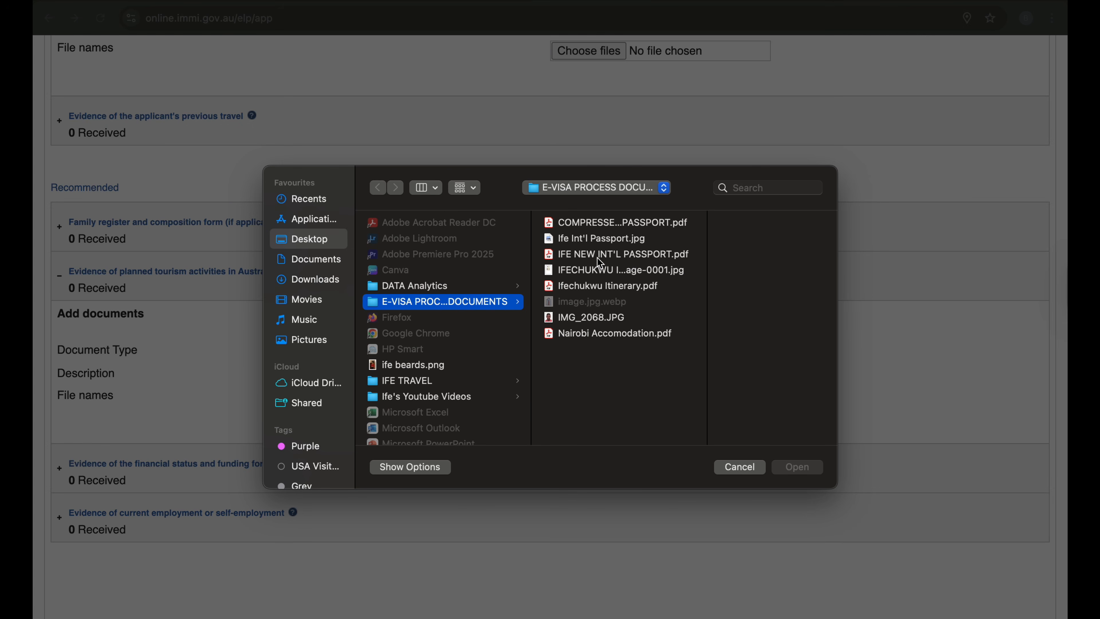
pyautogui.click(606, 286)
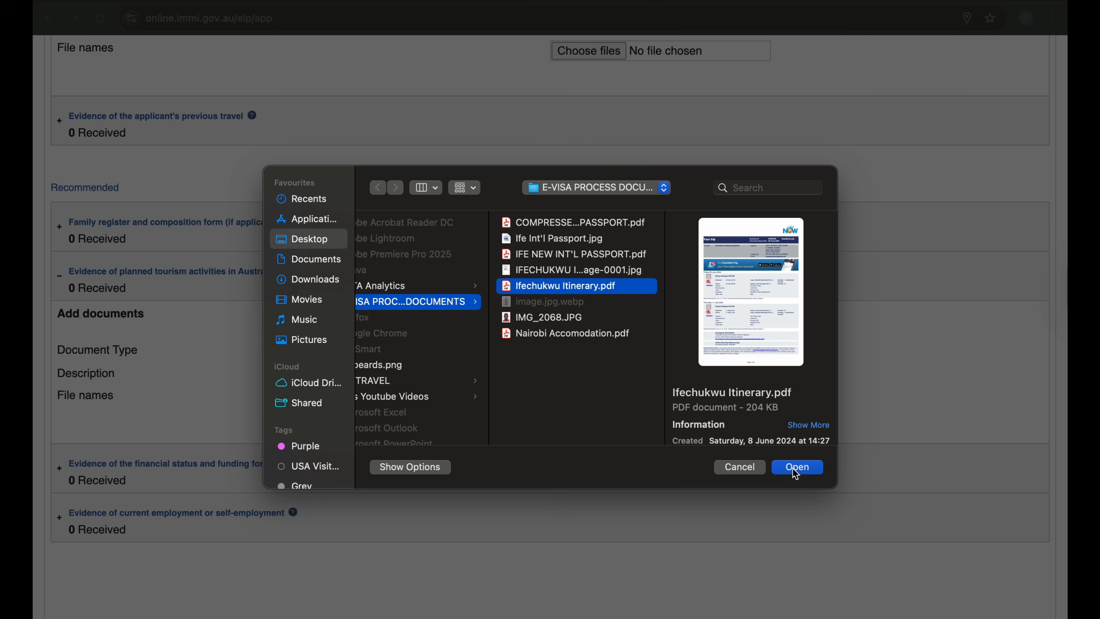
pyautogui.click(797, 467)
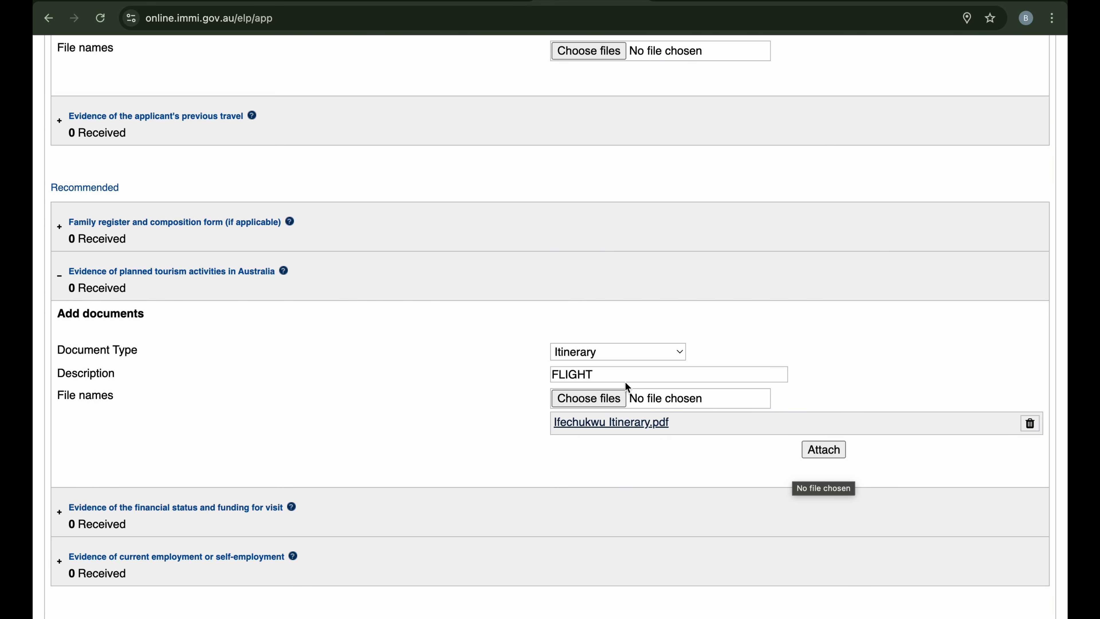
# - Replace the tourism document description FLIGHT with HOTEL
pyautogui.click(611, 380)
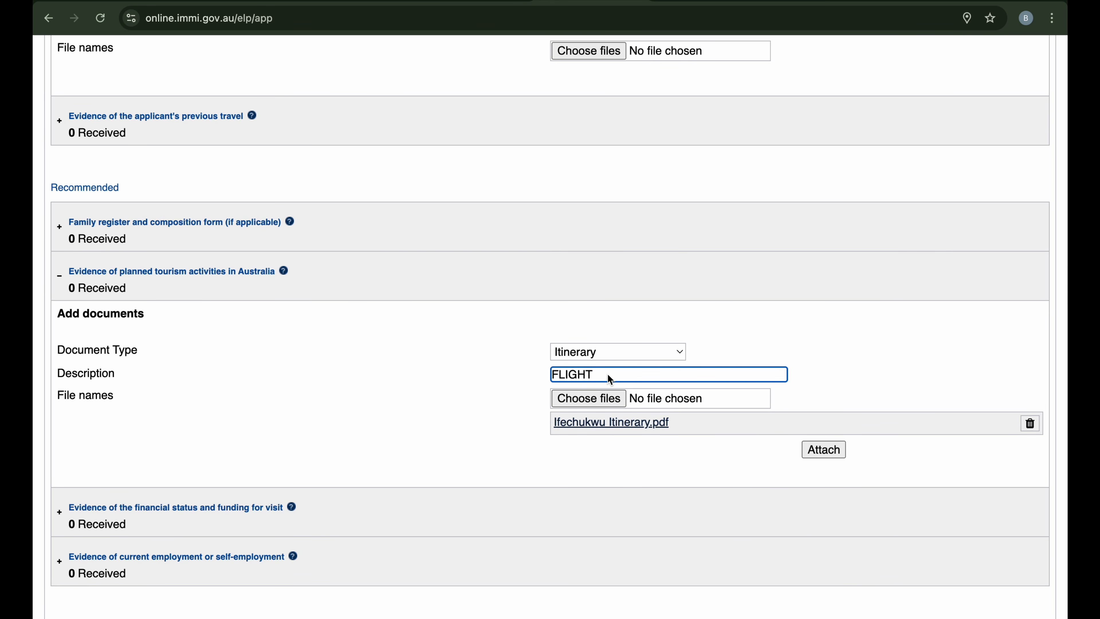
pyautogui.doubleClick(611, 380)
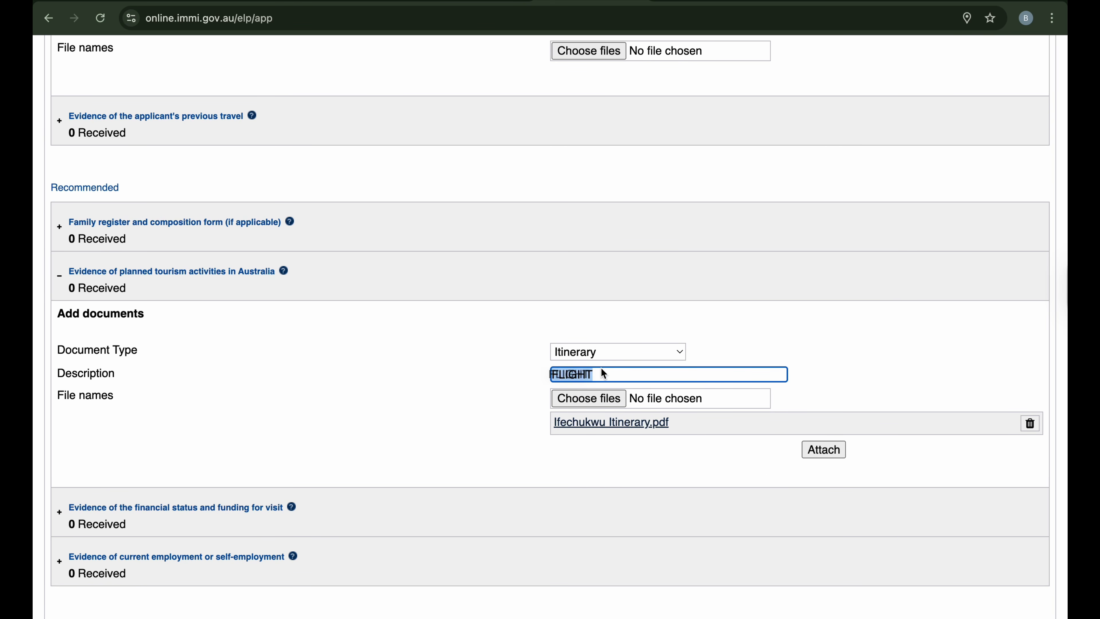
pyautogui.write('HOTEL')
# - Add Nairobi Accomodation.pdf to the tourism evidence upload list
pyautogui.click(594, 397)
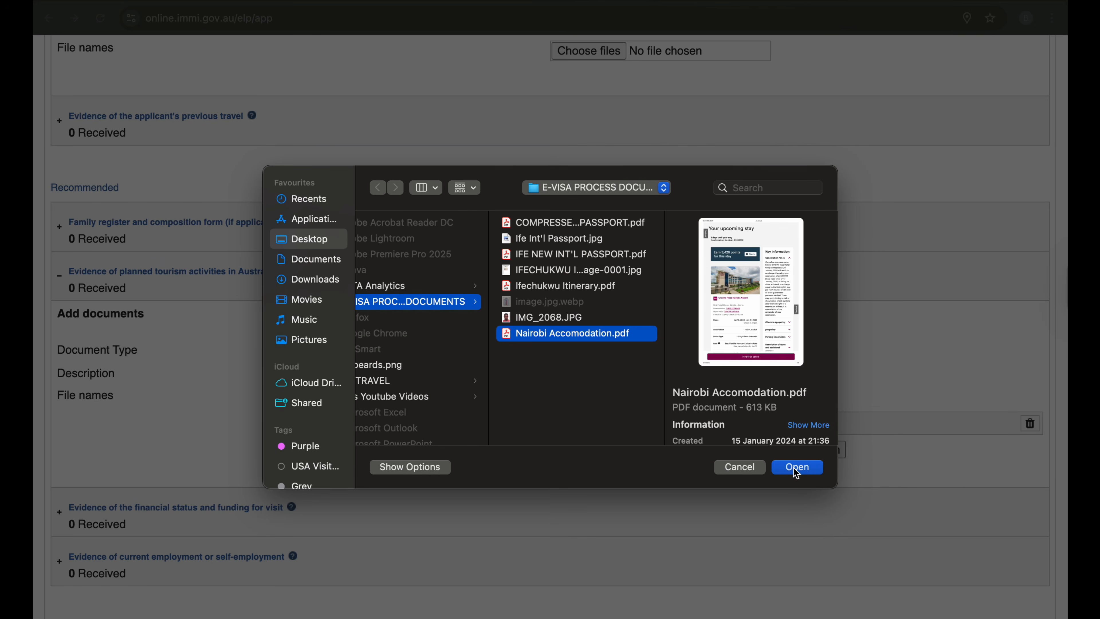
pyautogui.click(794, 468)
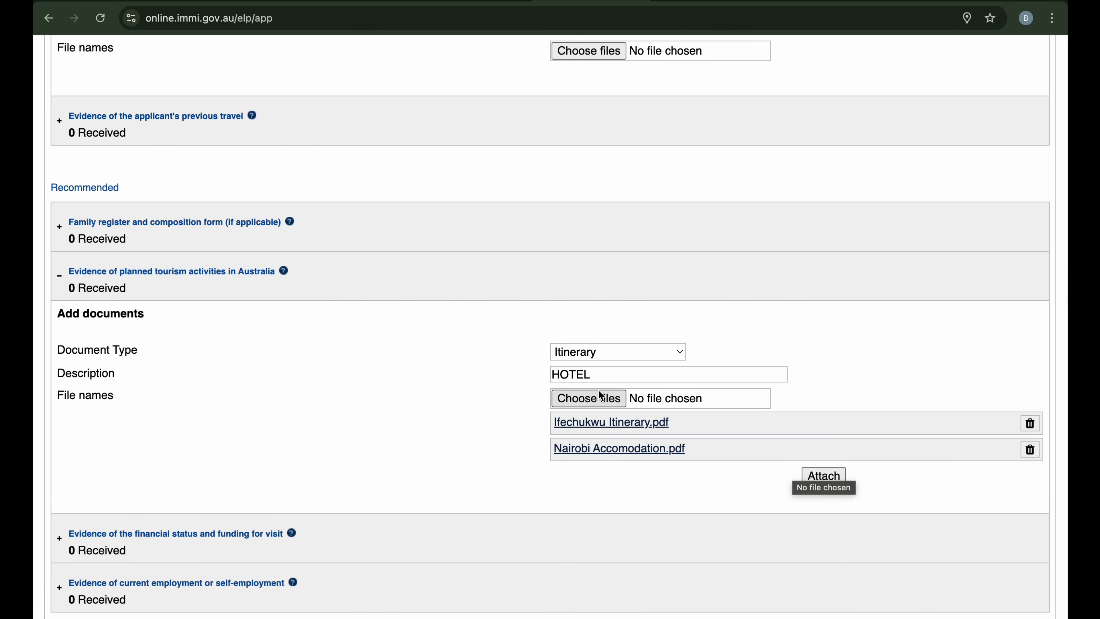
pyautogui.click(599, 401)
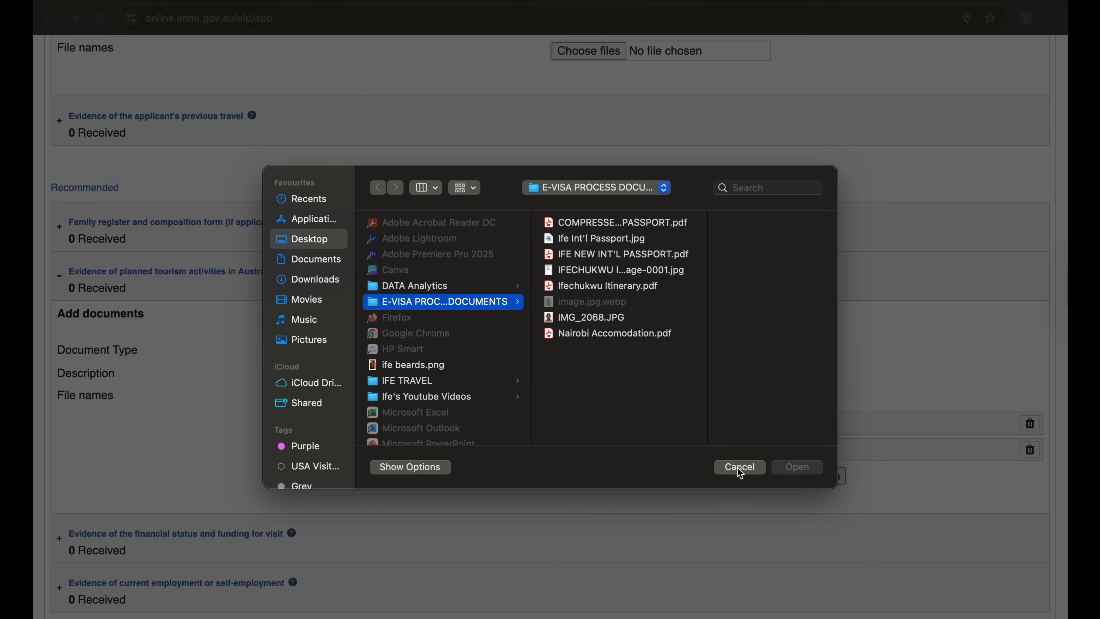
pyautogui.click(740, 467)
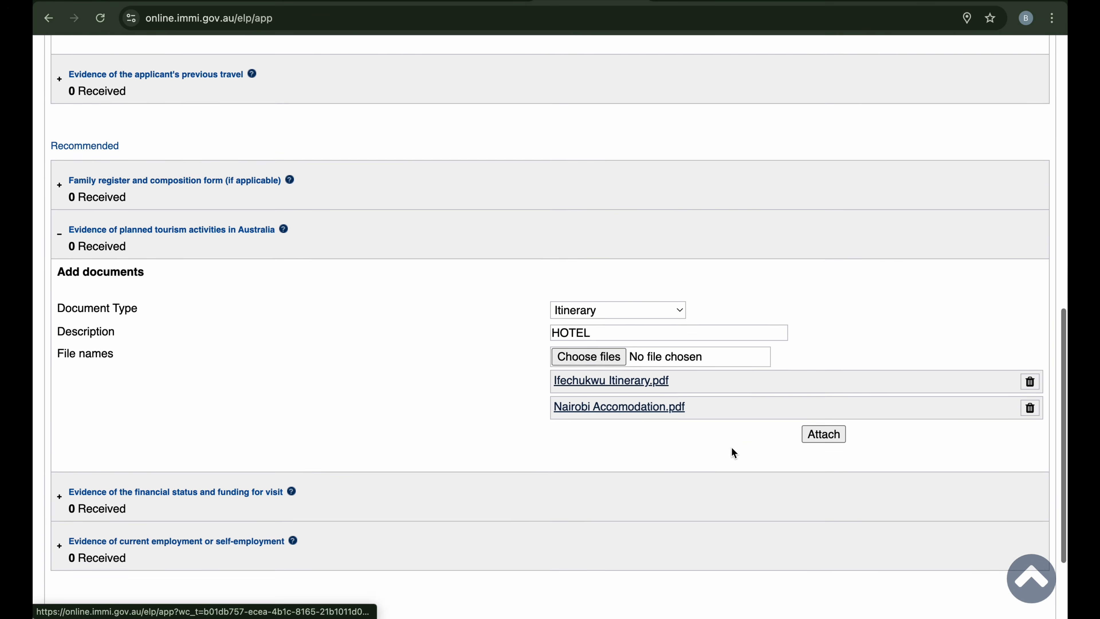
pyautogui.scroll(-3, 732, 451)
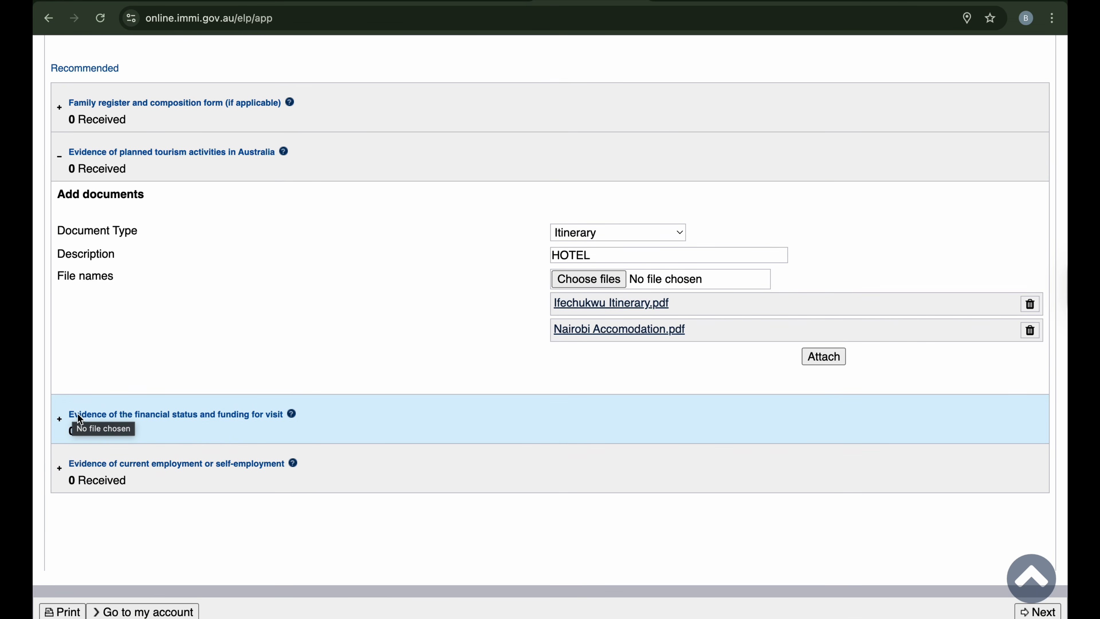
# - Set financial evidence type to Bank Statement - Personal, then expand current employment evidence
pyautogui.click(59, 419)
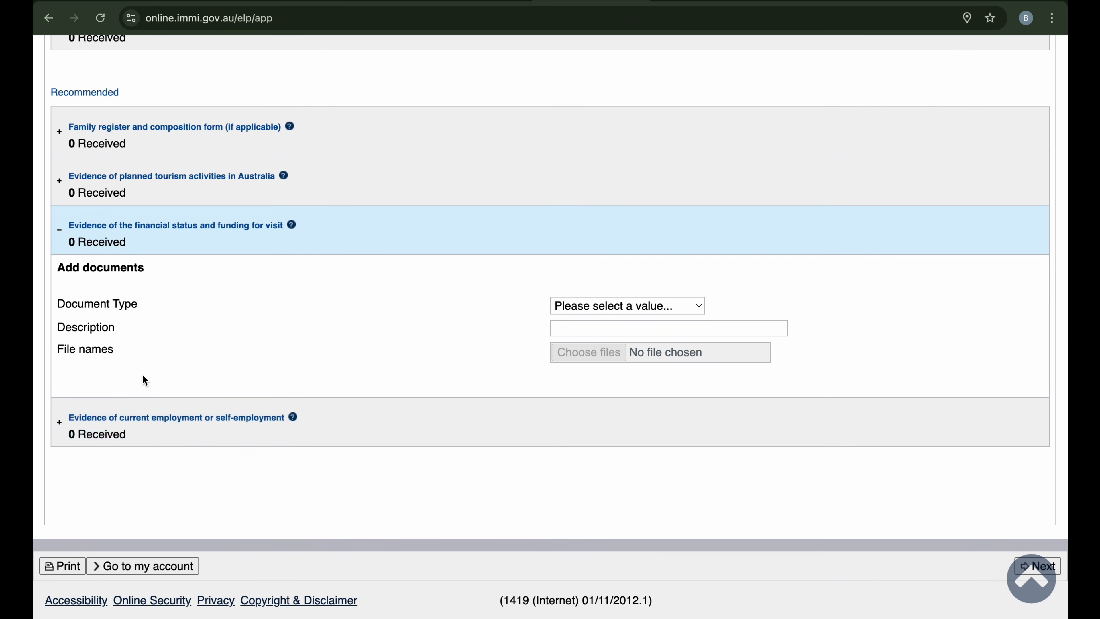
pyautogui.click(652, 306)
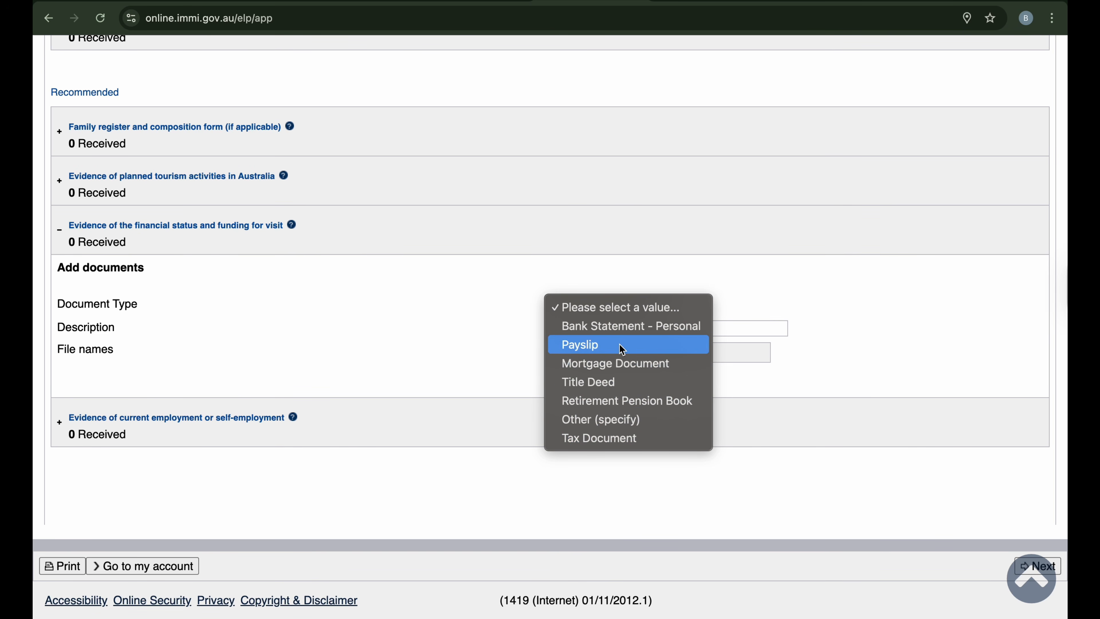
pyautogui.click(622, 326)
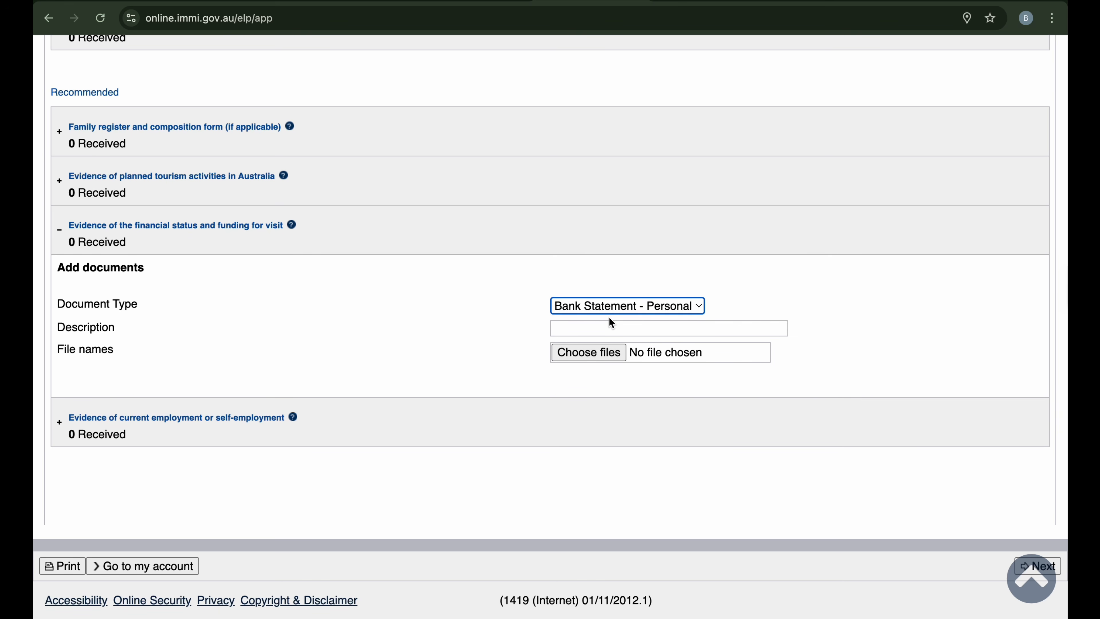
pyautogui.click(645, 305)
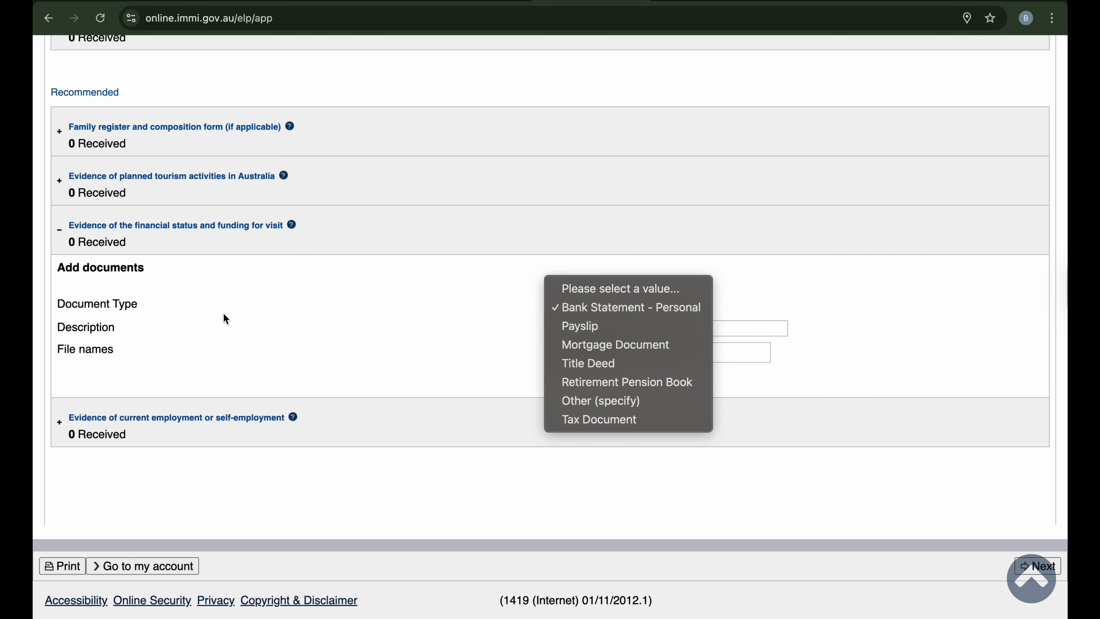
pyautogui.click(170, 368)
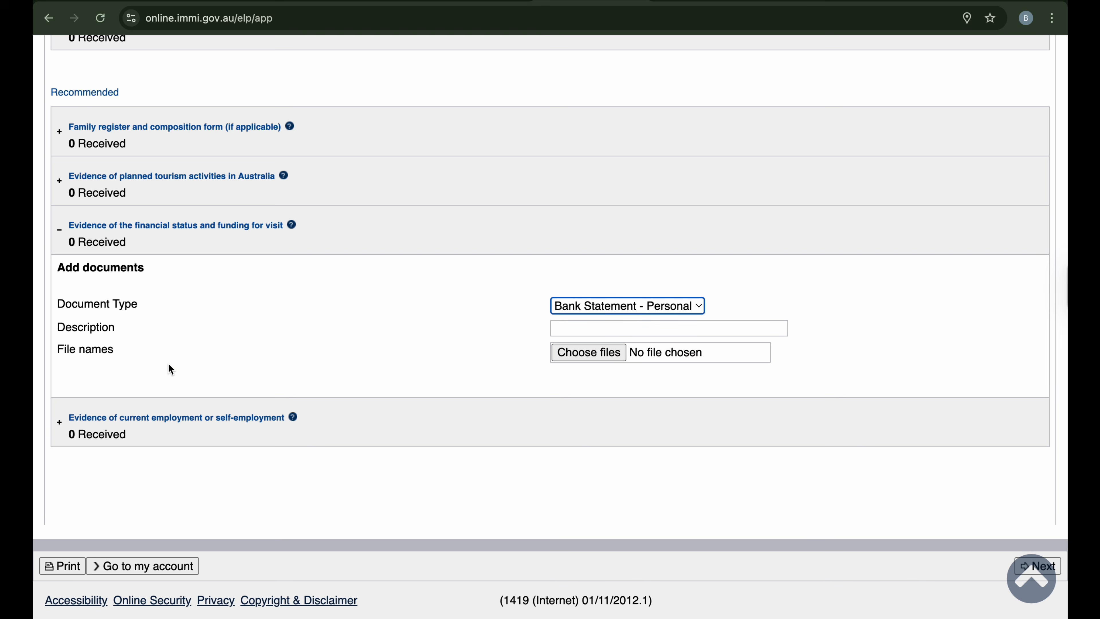
pyautogui.click(63, 425)
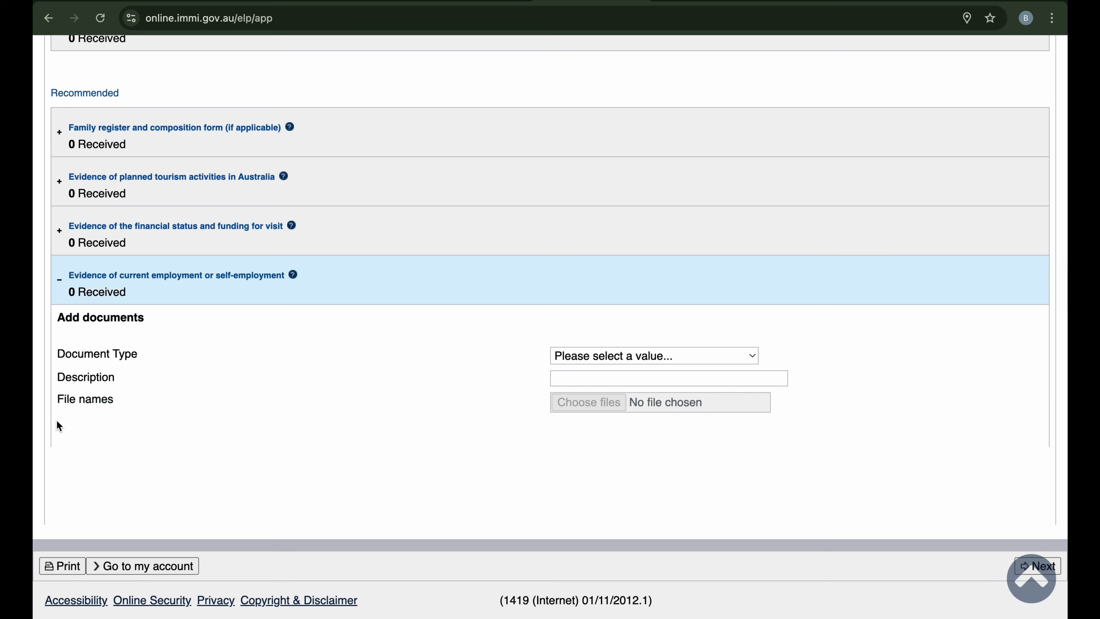
# - Set the employment evidence document type to Payslip, with the itinerary PDF listed for upload
pyautogui.click(648, 355)
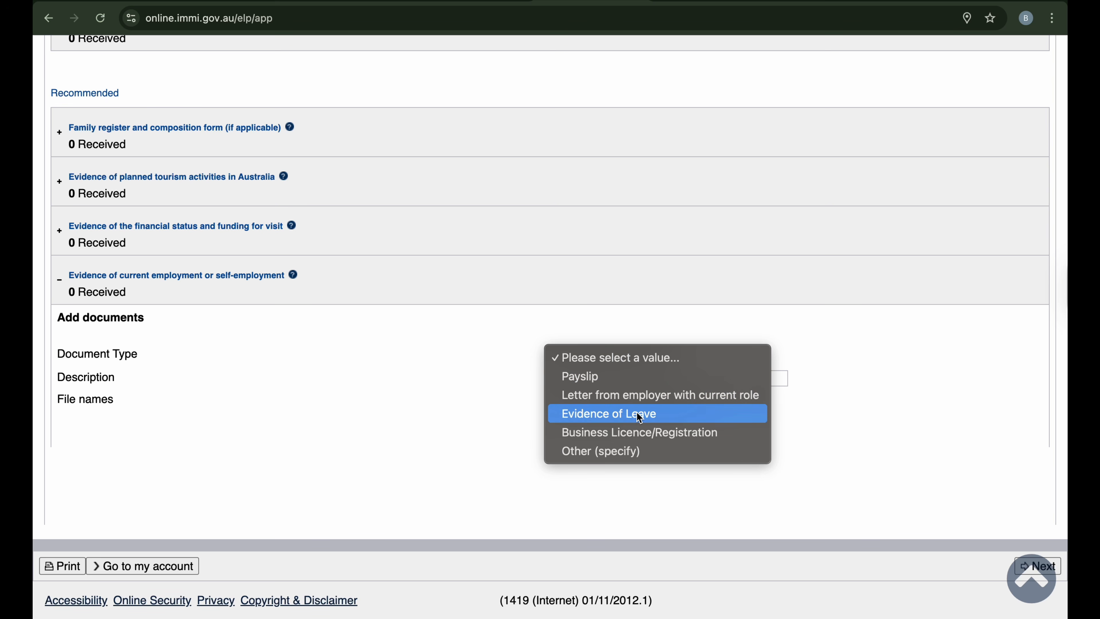
pyautogui.click(453, 345)
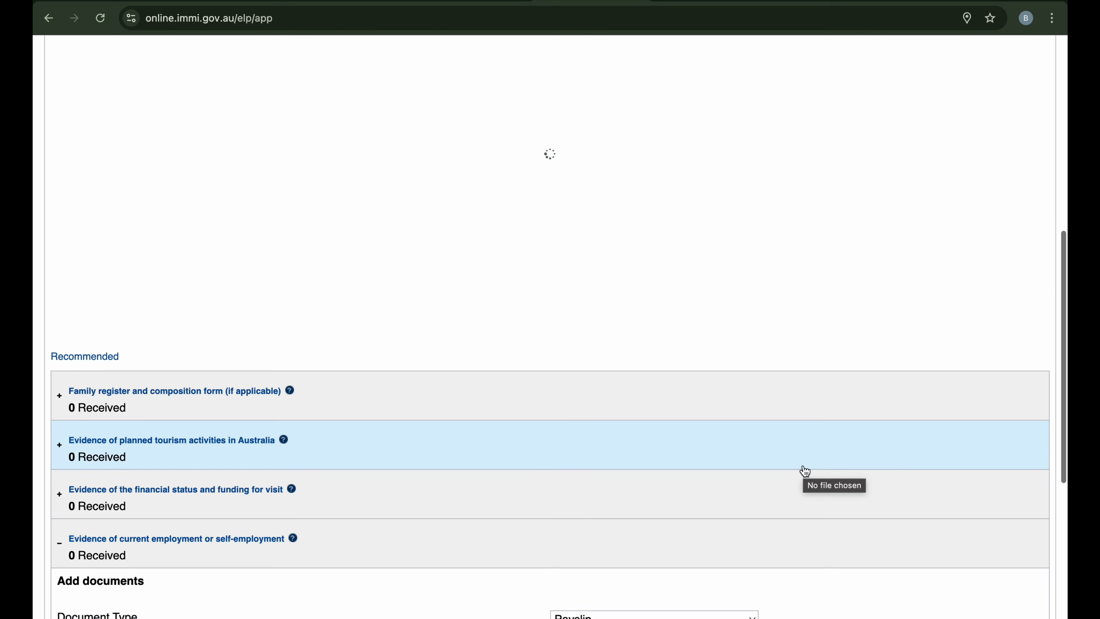
pyautogui.scroll(-8, 804, 467)
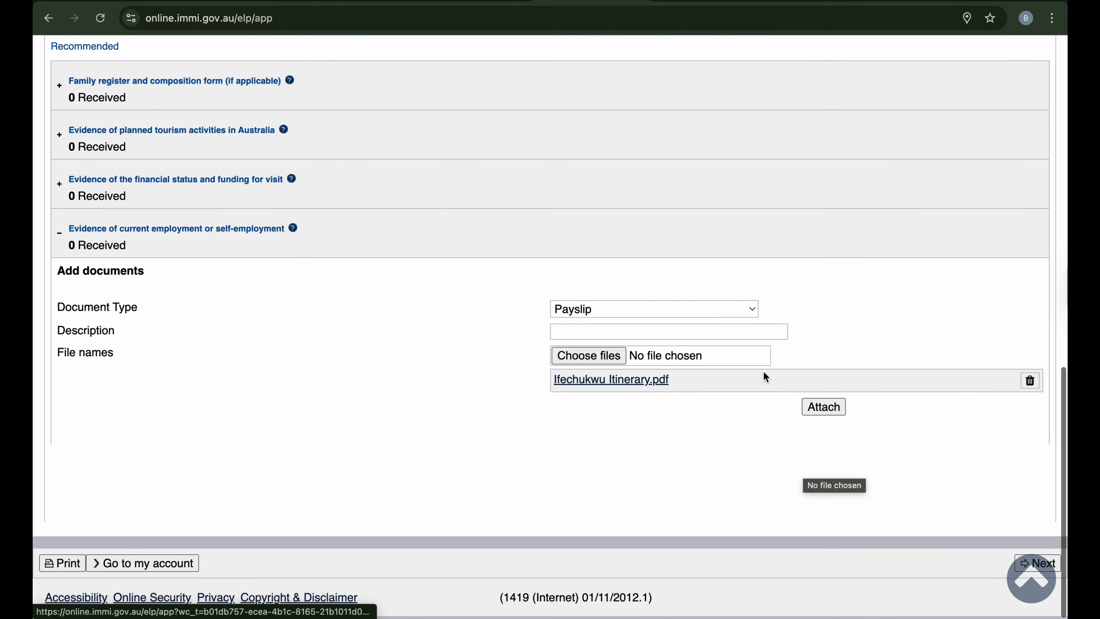
pyautogui.scroll(5, 764, 375)
pyautogui.scroll(-3, 762, 384)
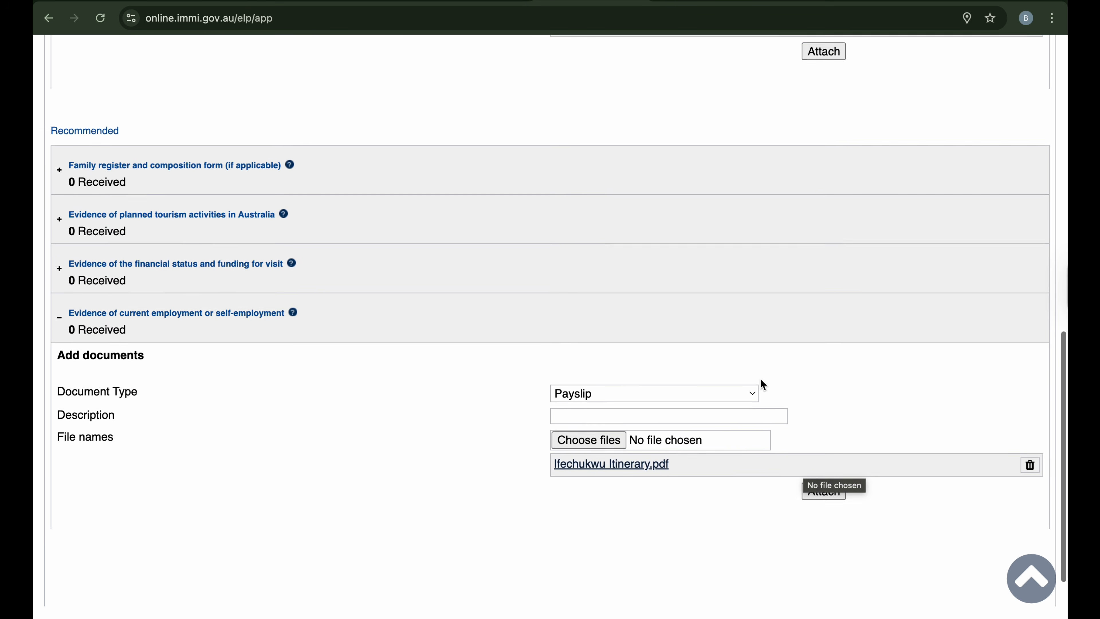
pyautogui.scroll(-2, 763, 384)
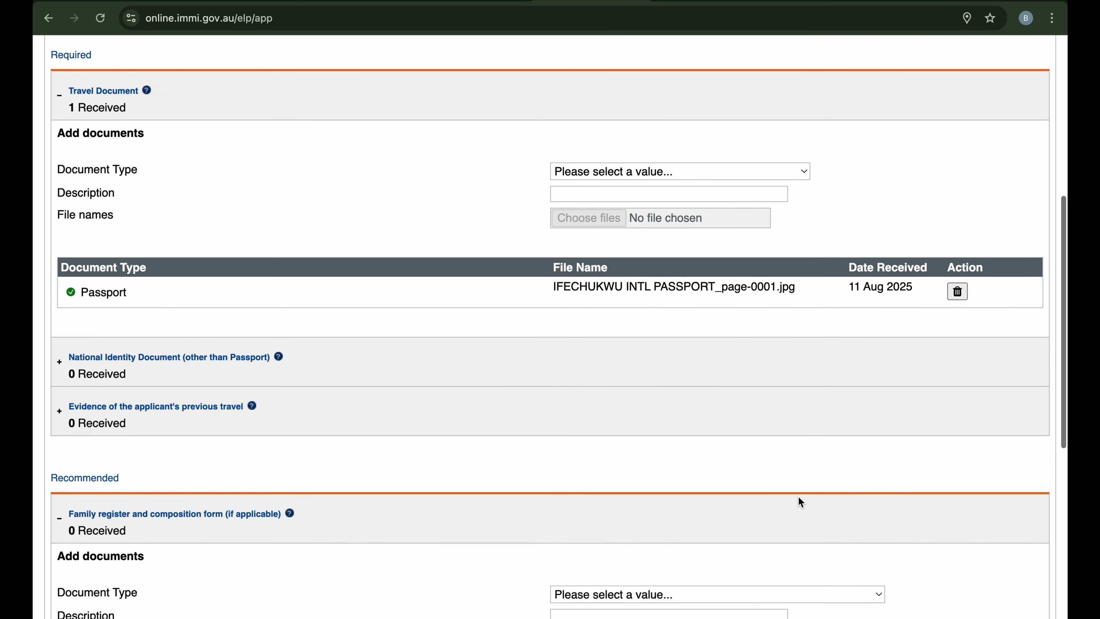
# - Attach both Itinerary PDFs to planned tourism evidence, giving 2 received there
pyautogui.scroll(-3, 801, 503)
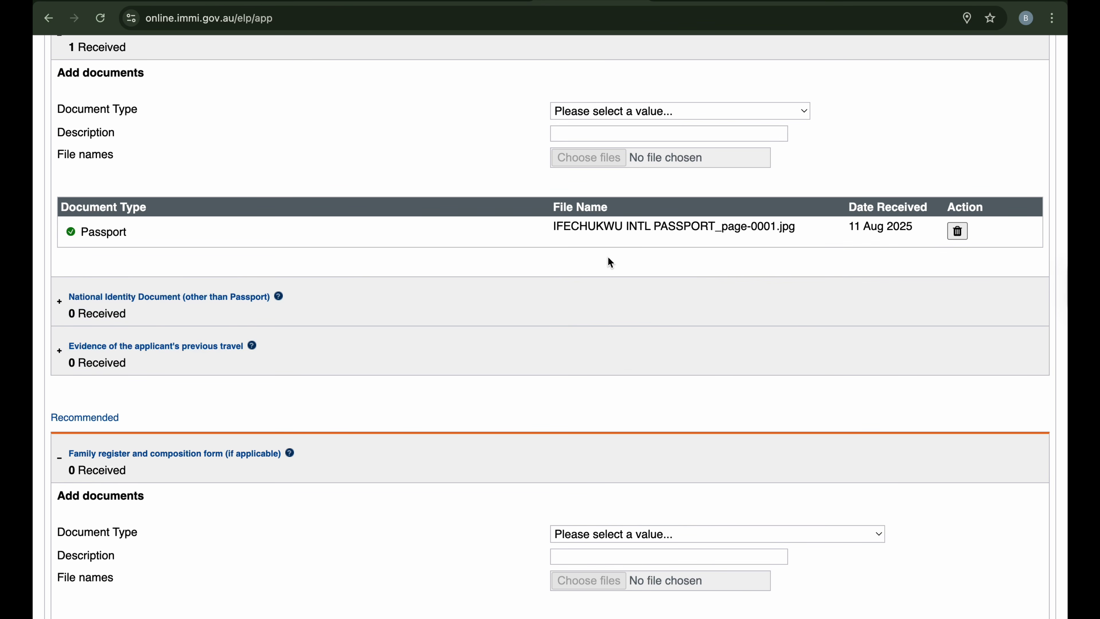
pyautogui.scroll(-10, 608, 255)
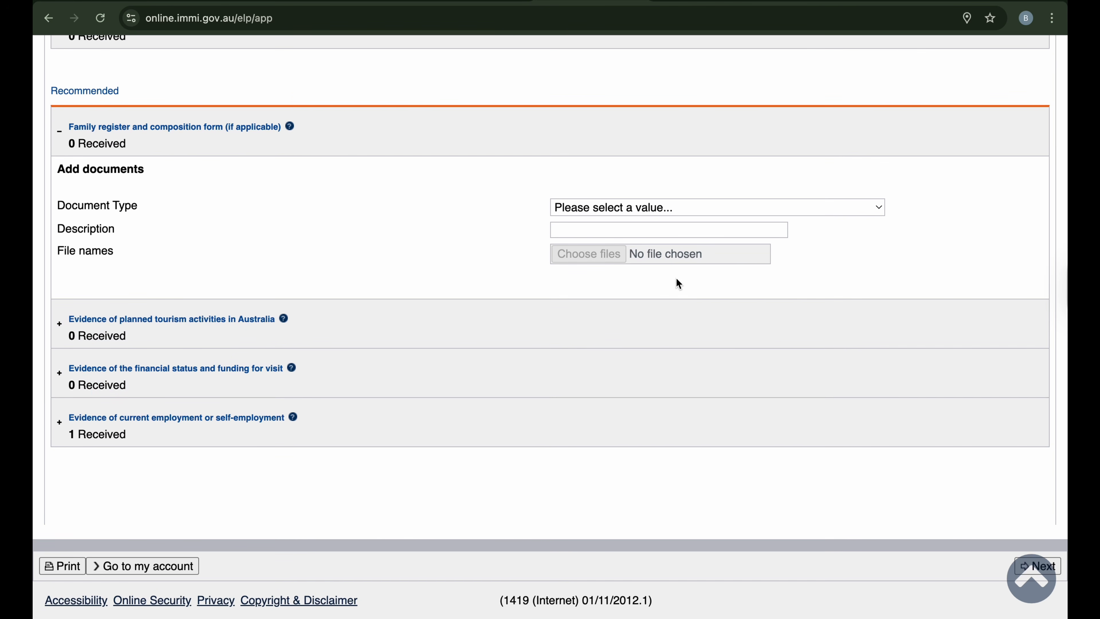
pyautogui.scroll(2, 103, 297)
pyautogui.scroll(-2, 103, 297)
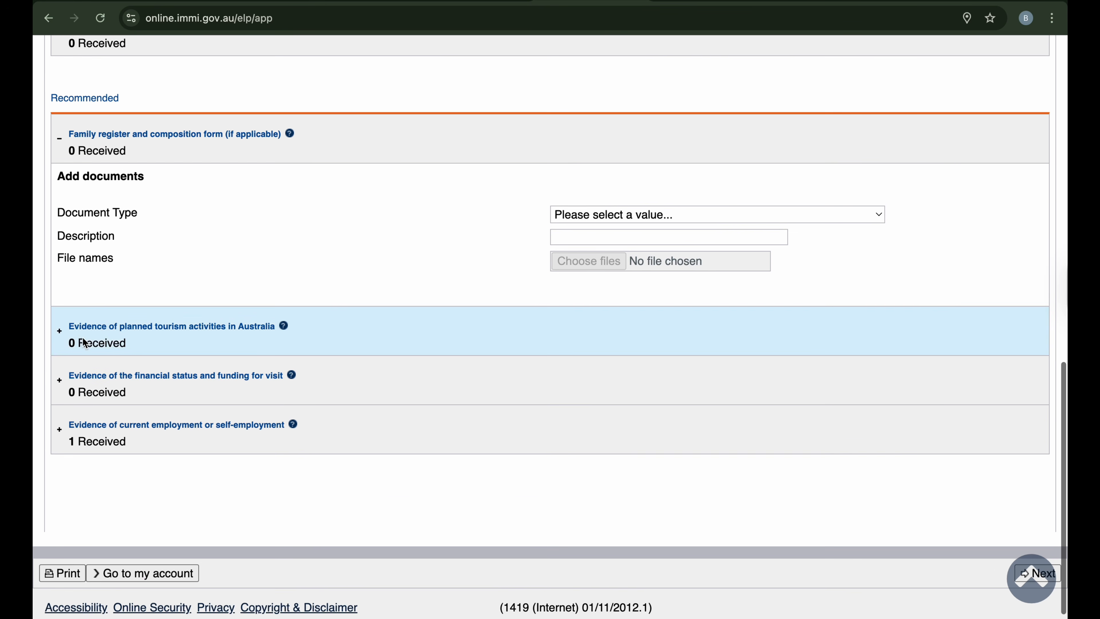
pyautogui.click(63, 328)
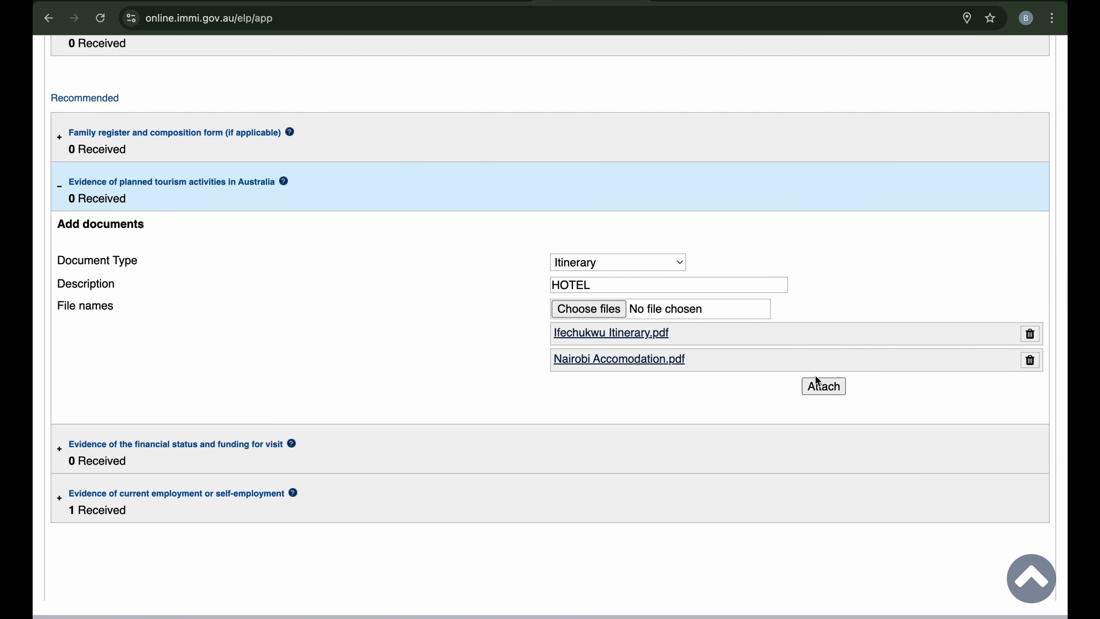
pyautogui.click(818, 385)
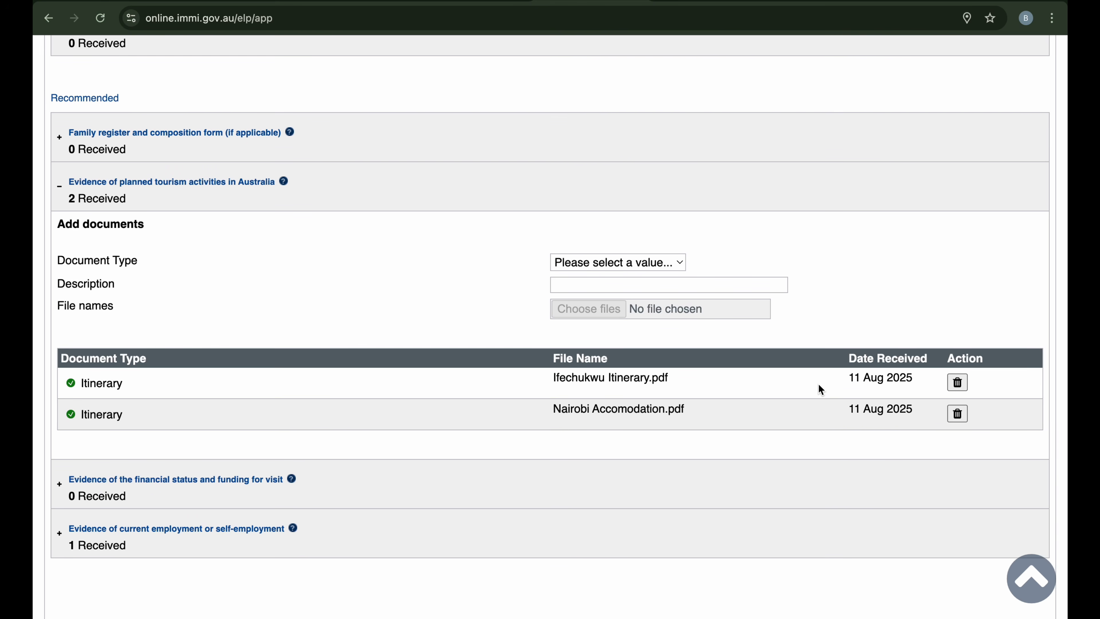
pyautogui.scroll(-4, 818, 383)
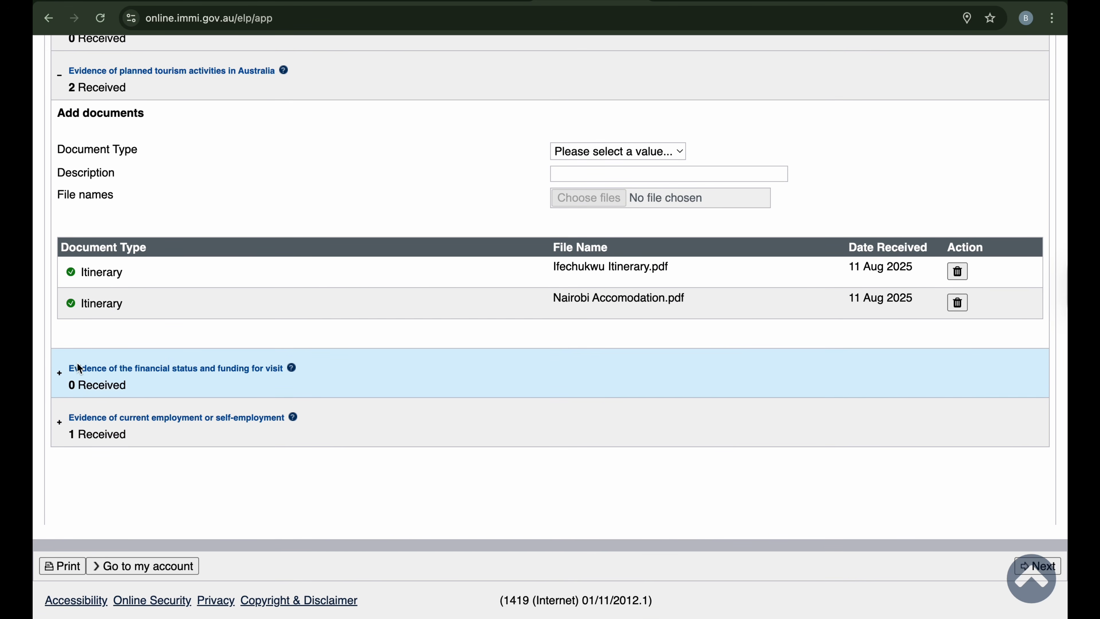
pyautogui.click(59, 377)
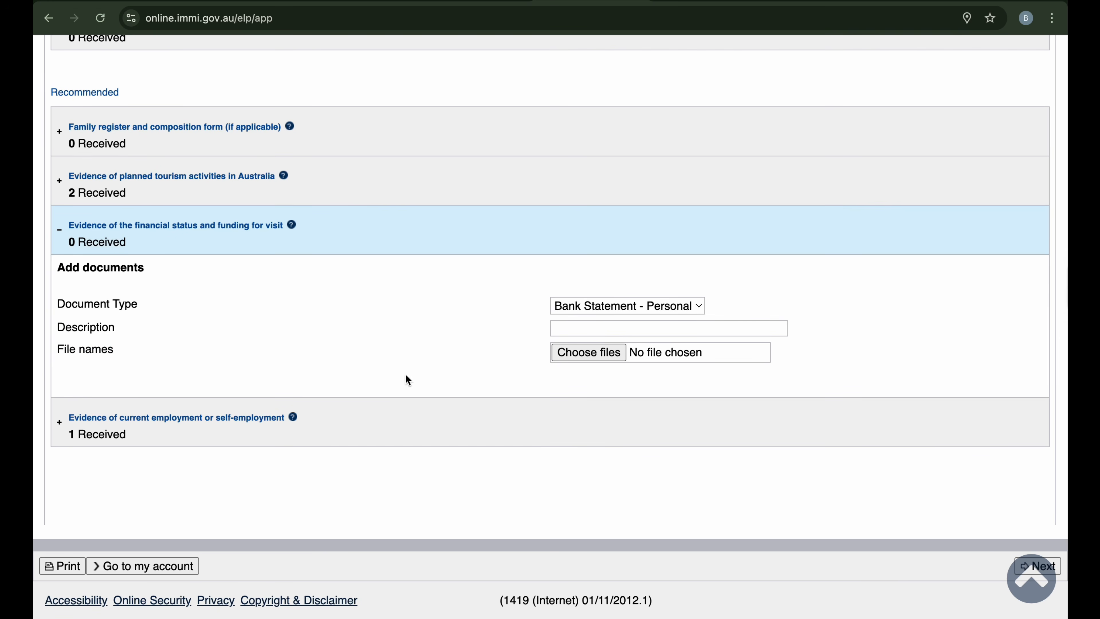
# - Attach the itinerary PDF as a Bank Statement - Personal under financial status evidence
pyautogui.click(590, 352)
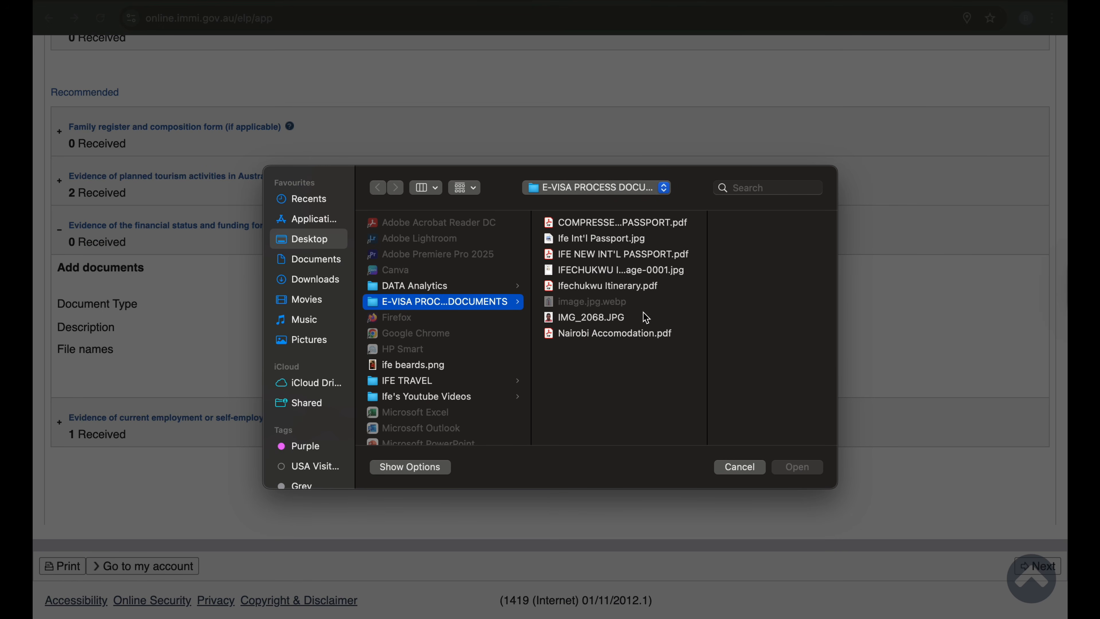
pyautogui.click(622, 286)
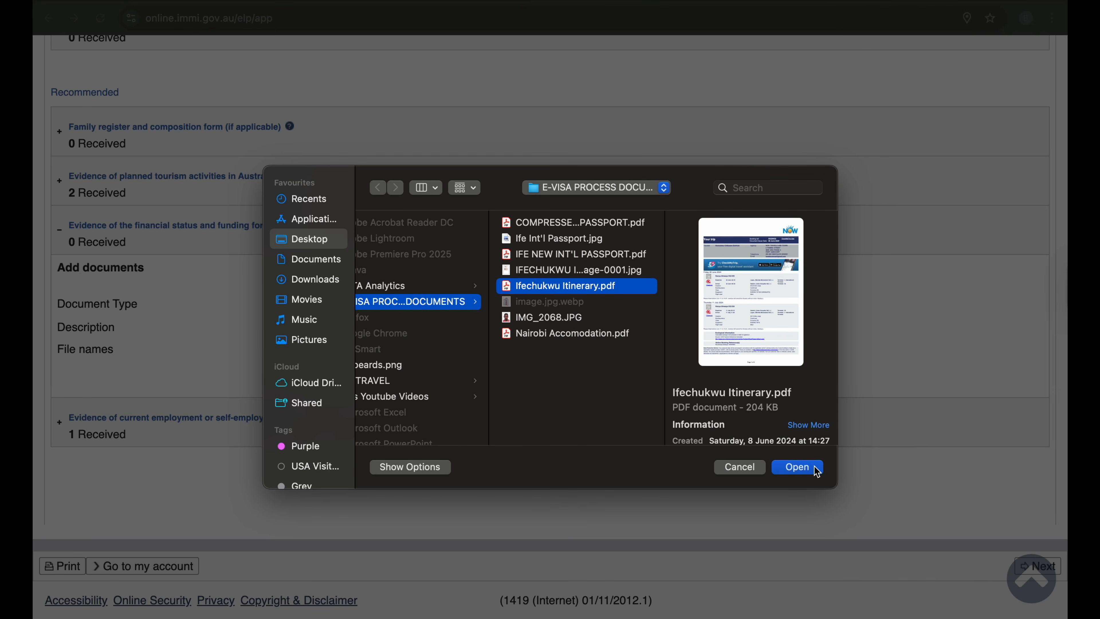
pyautogui.click(815, 466)
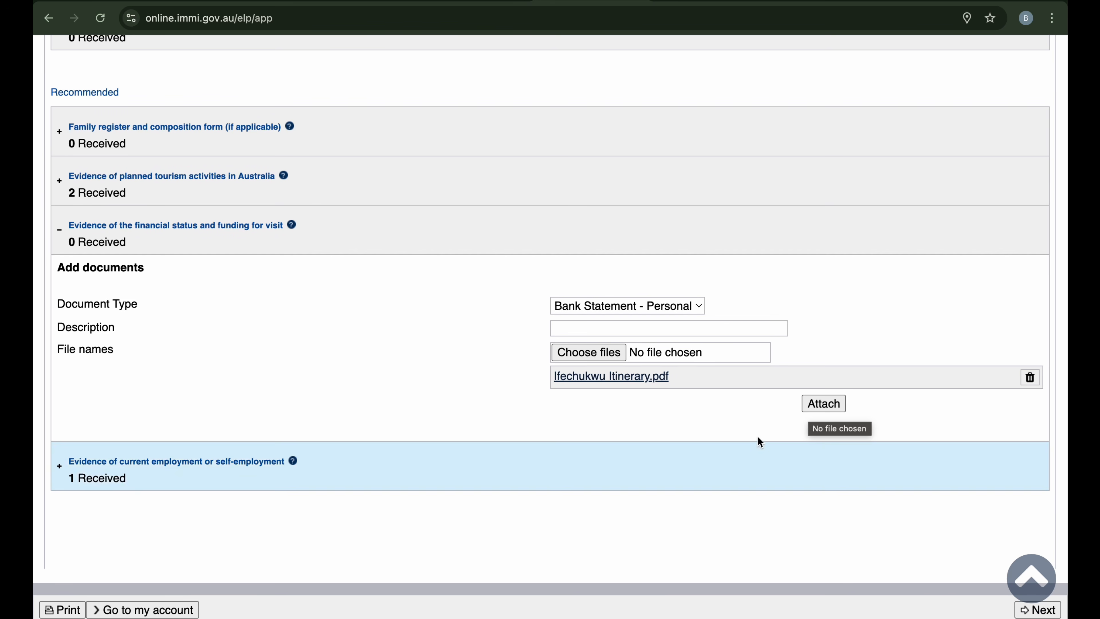
pyautogui.click(813, 405)
pyautogui.scroll(5, 852, 443)
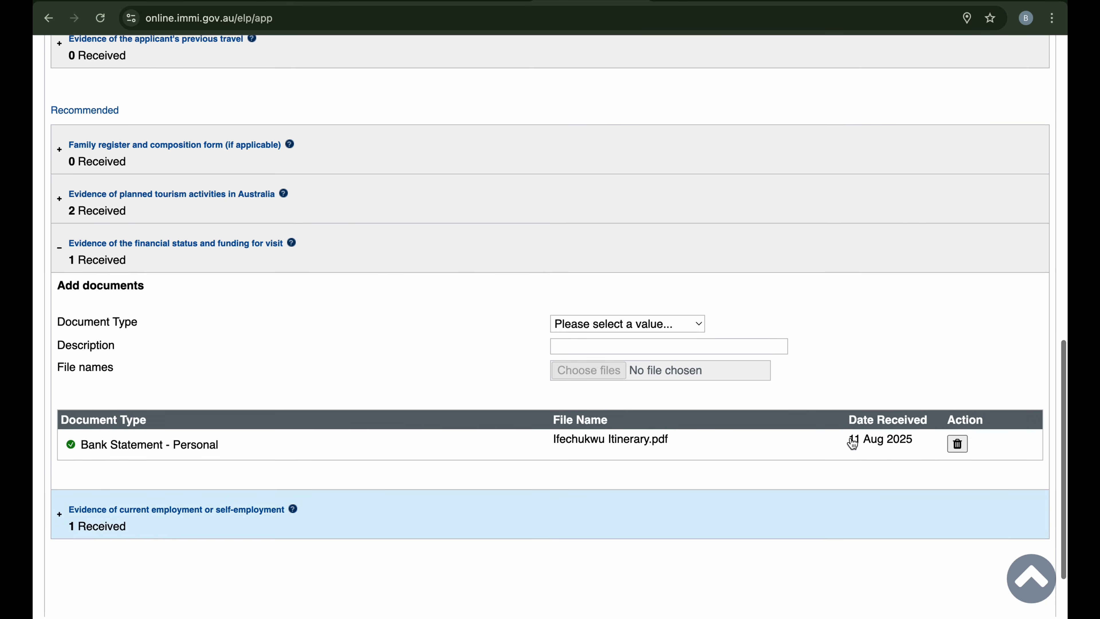
pyautogui.scroll(-10, 942, 321)
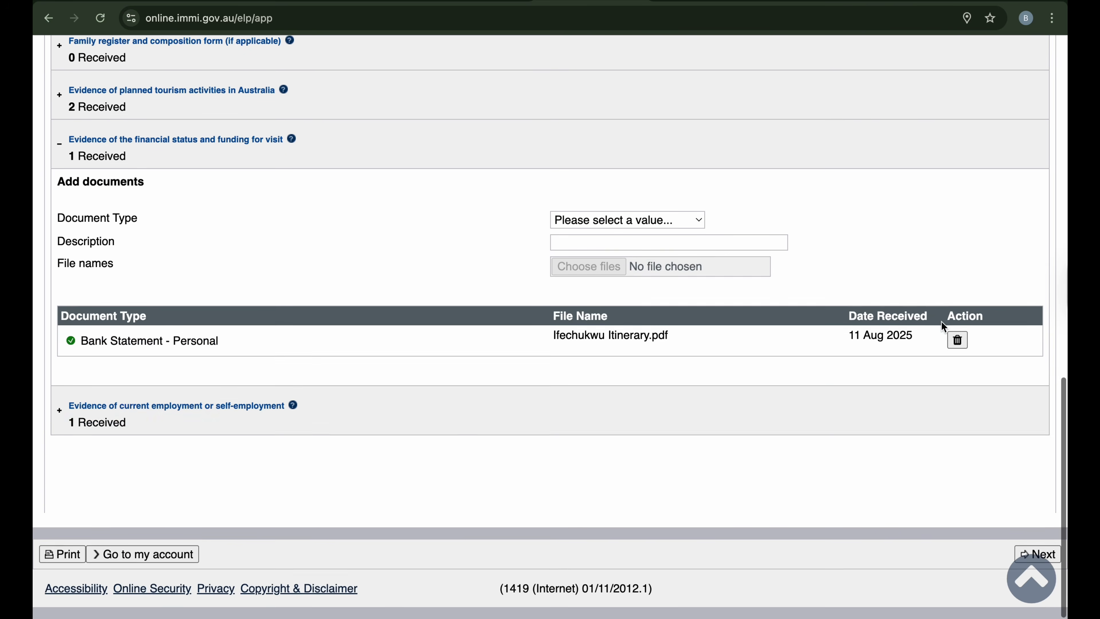
pyautogui.scroll(1, 1010, 529)
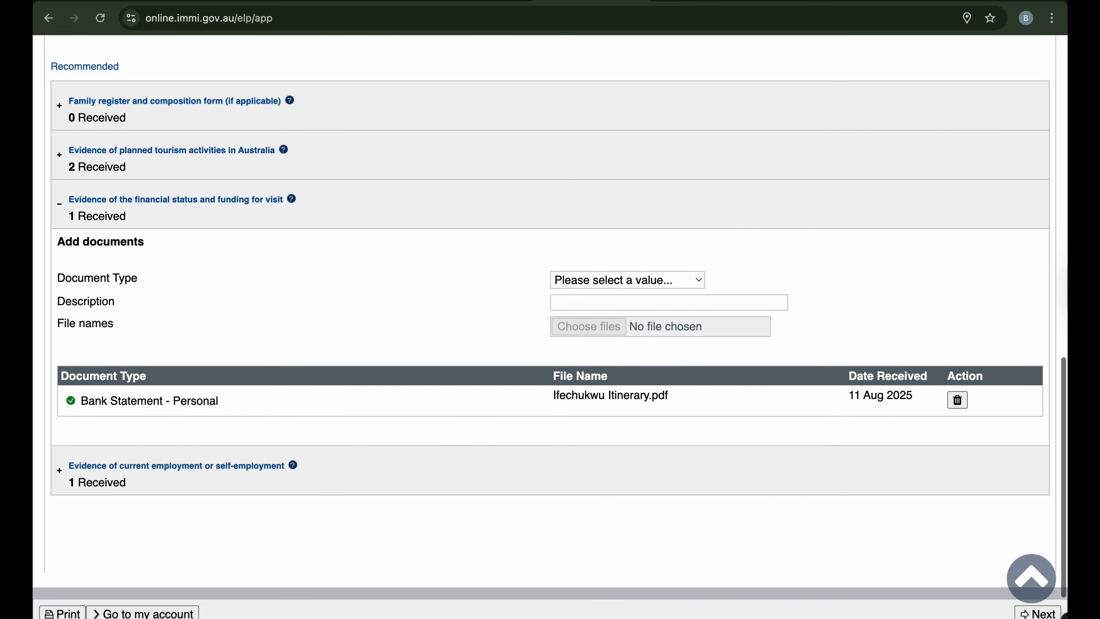
# - Go on to Submit Application and submit it, reaching the $200.00 AUD payment page
pyautogui.click(1043, 613)
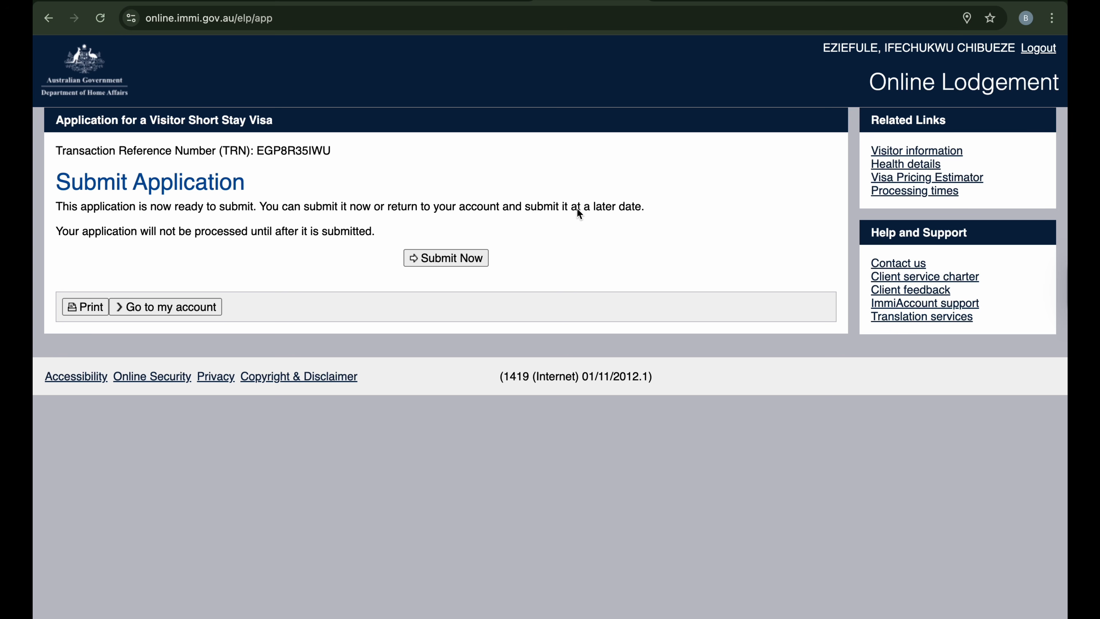
pyautogui.click(441, 260)
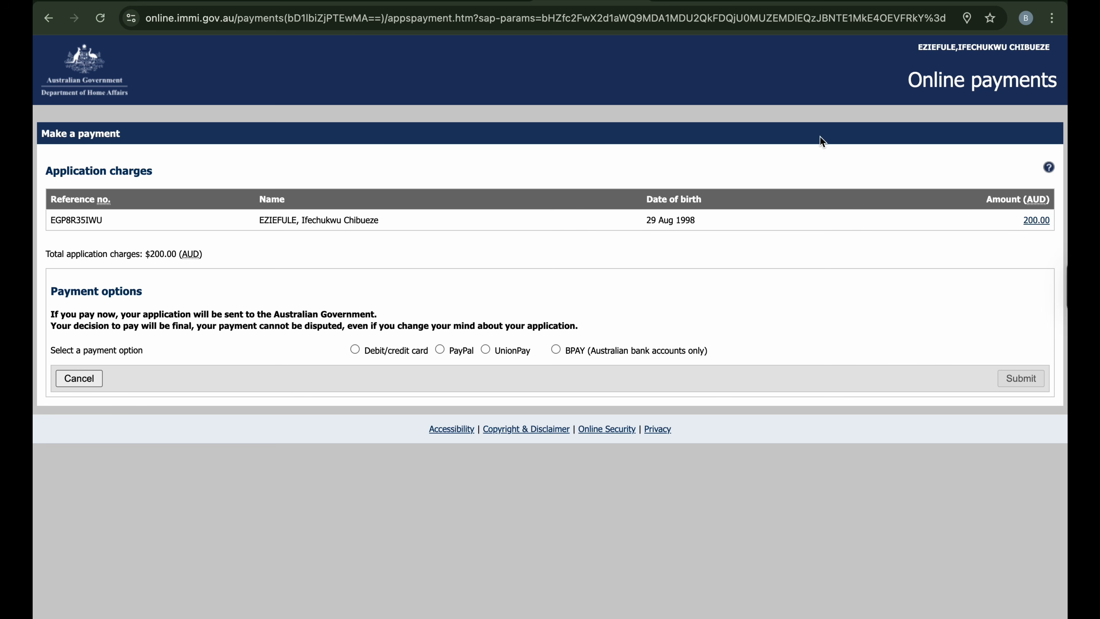
# - Compare debit/credit card, PayPal and UnionPay surcharges, then cancel payment back to My applications
pyautogui.click(364, 349)
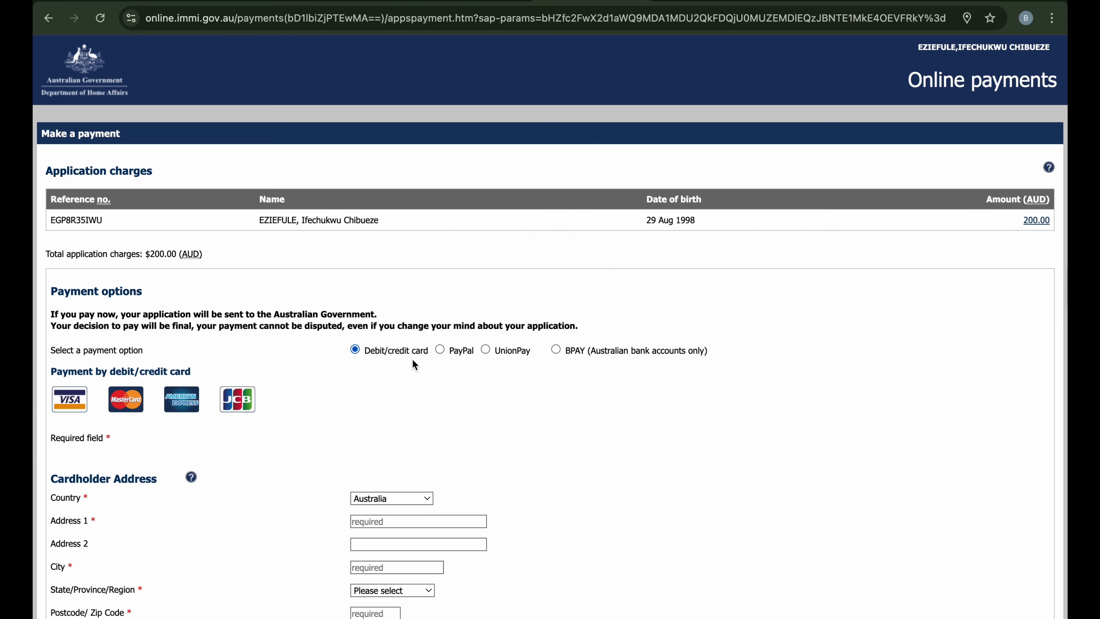
pyautogui.click(441, 350)
pyautogui.click(485, 349)
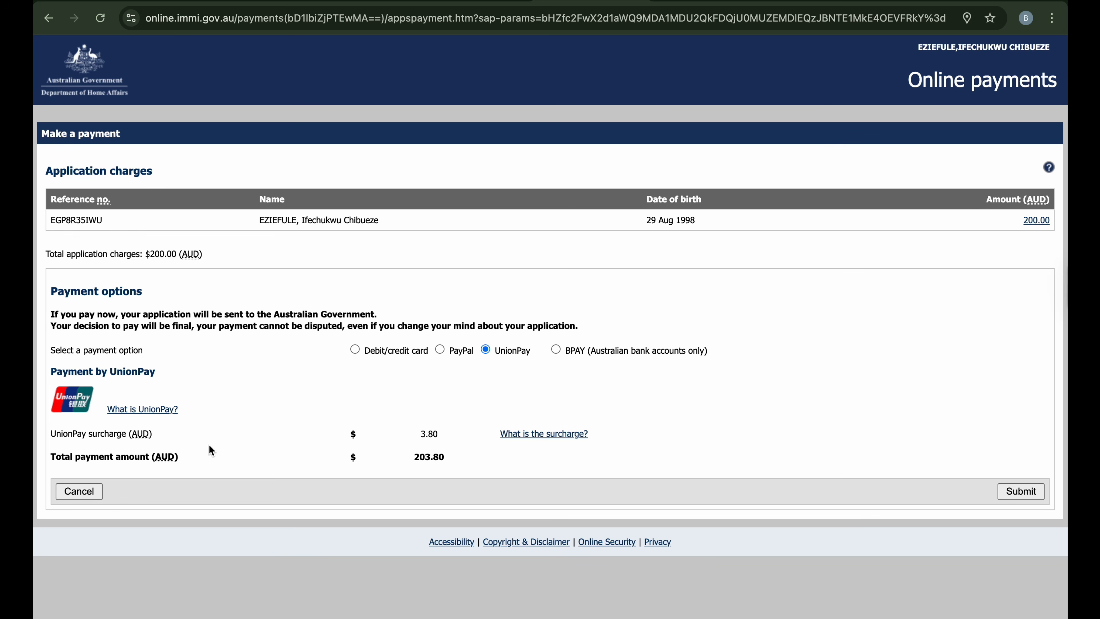
pyautogui.click(84, 491)
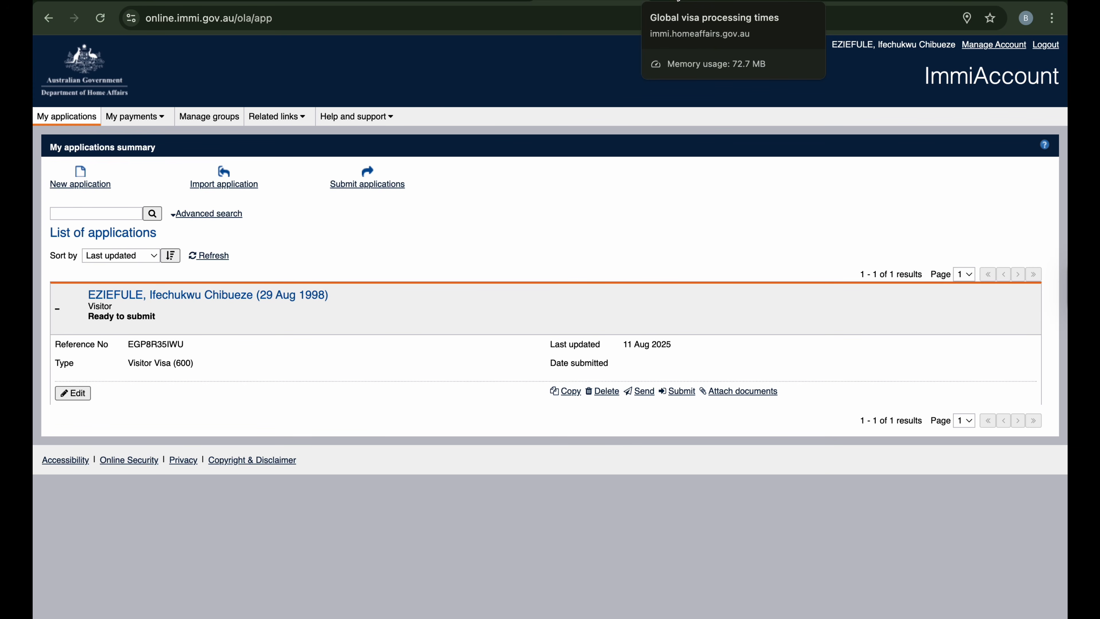
# - Bring up the Global visa processing times page and scroll to its Visa Type / Stream / Application Date form
pyautogui.click(680, 2)
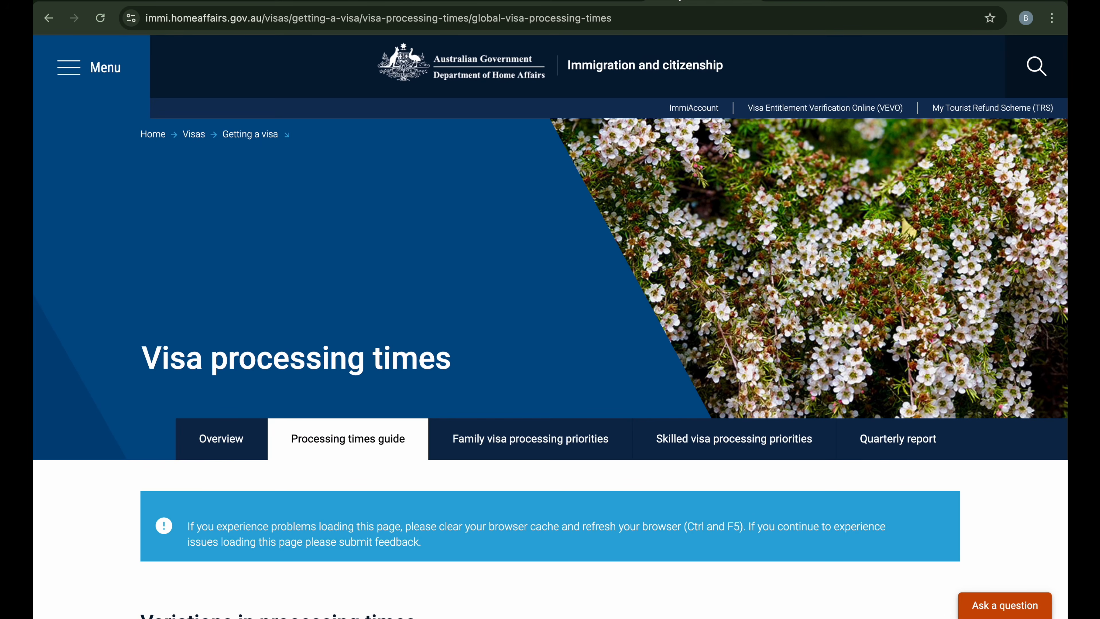
pyautogui.scroll(-1, 686, 276)
pyautogui.scroll(1, 686, 276)
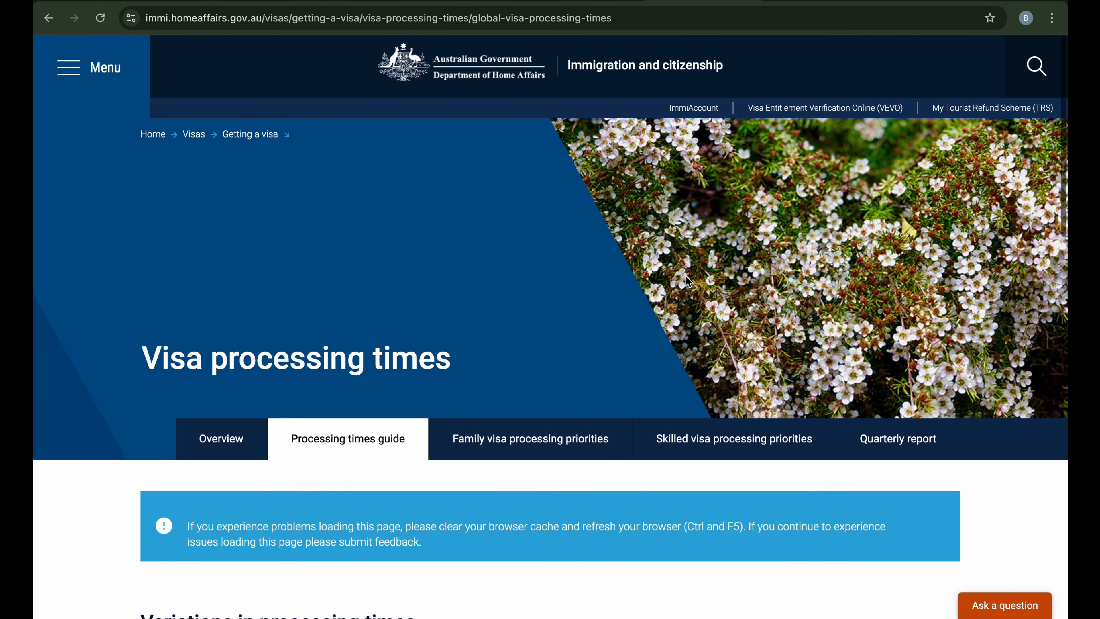
pyautogui.click(352, 1)
pyautogui.scroll(-2, 390, 476)
pyautogui.scroll(2, 391, 462)
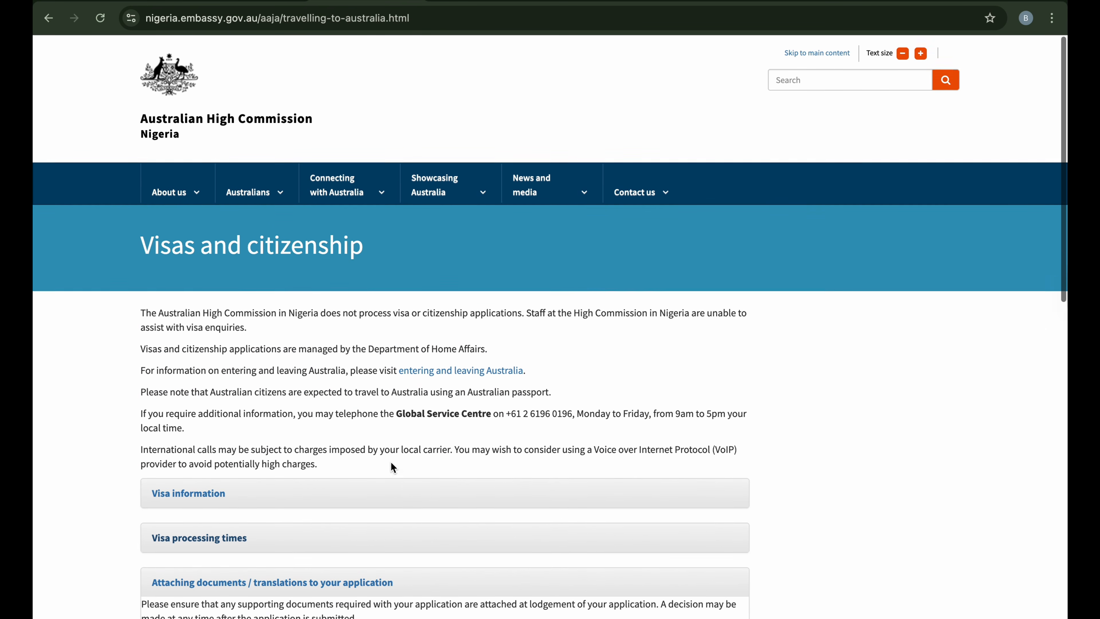
pyautogui.scroll(-3, 179, 417)
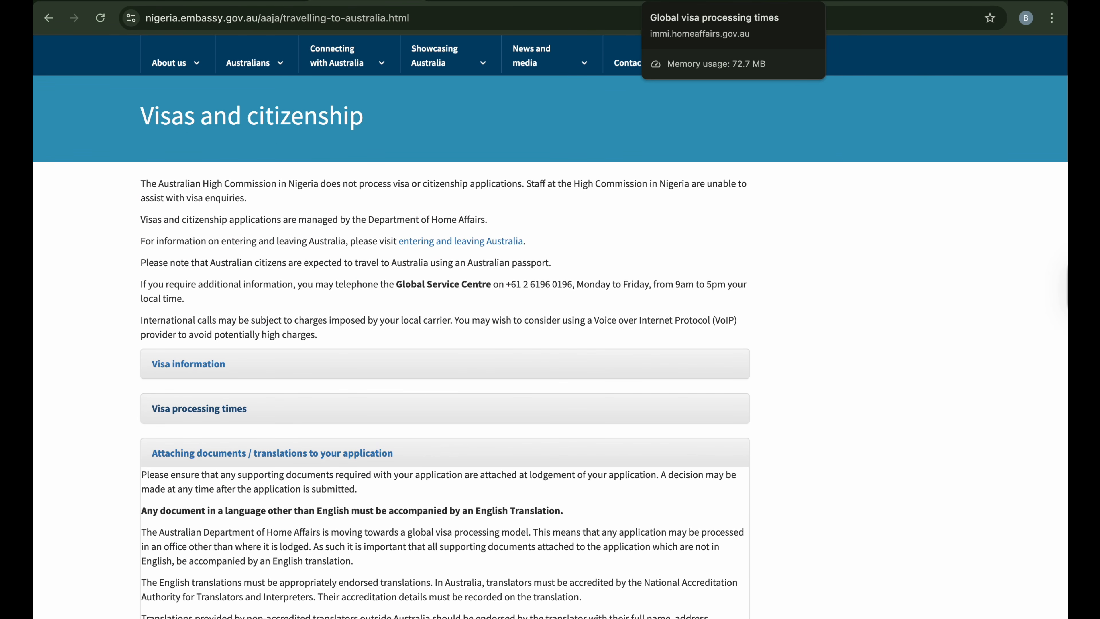
pyautogui.click(693, 2)
pyautogui.scroll(-8, 555, 184)
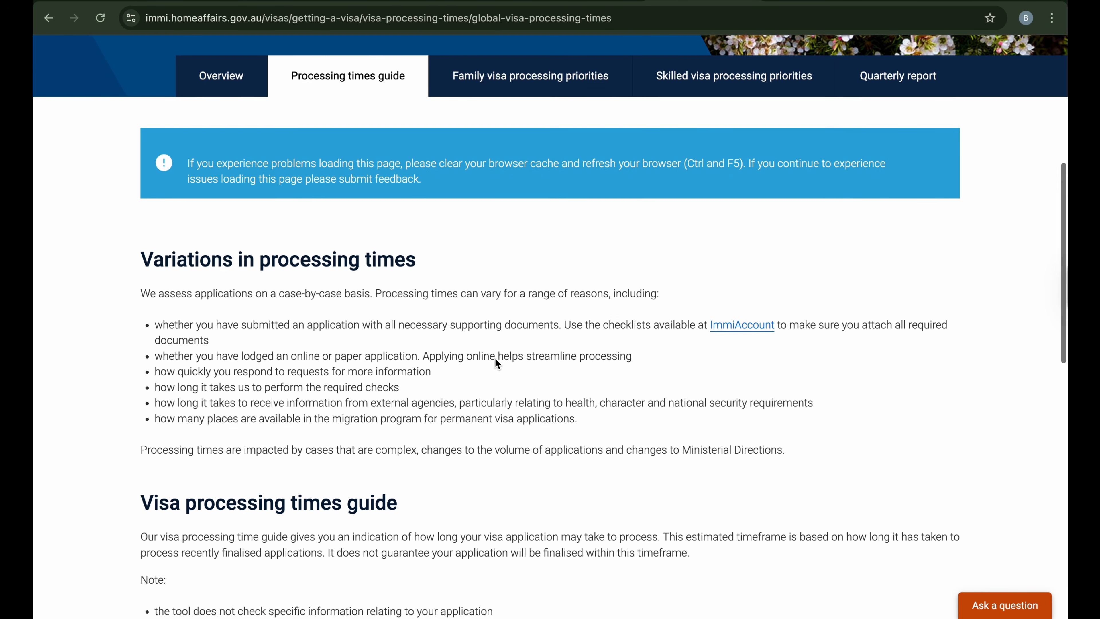
pyautogui.scroll(-7, 496, 358)
pyautogui.scroll(7, 285, 208)
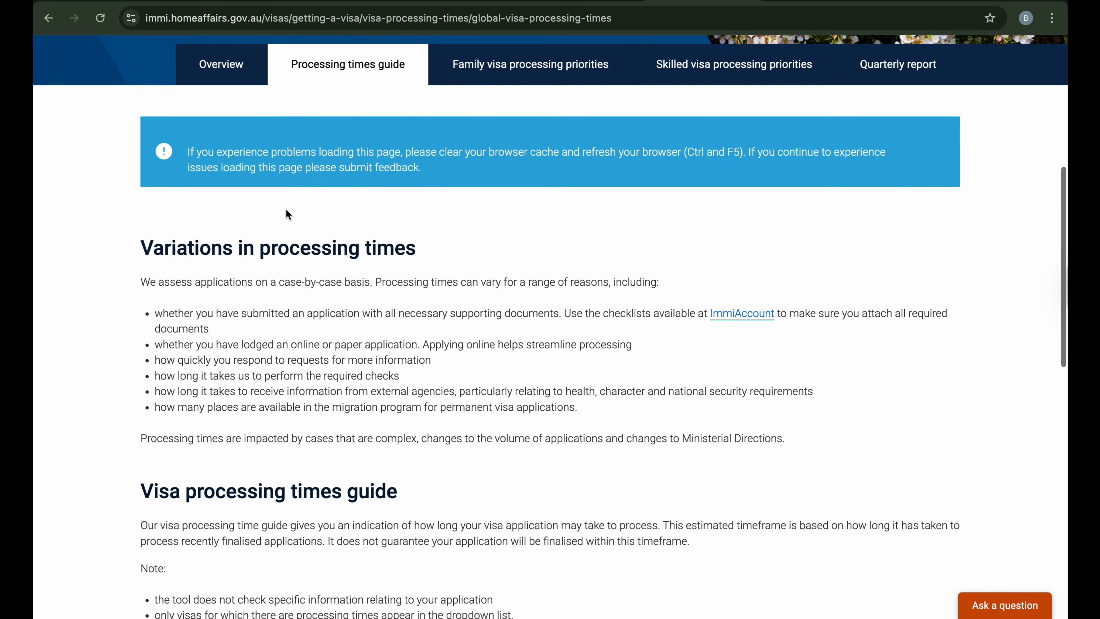
pyautogui.scroll(-1, 302, 422)
pyautogui.scroll(-3, 407, 442)
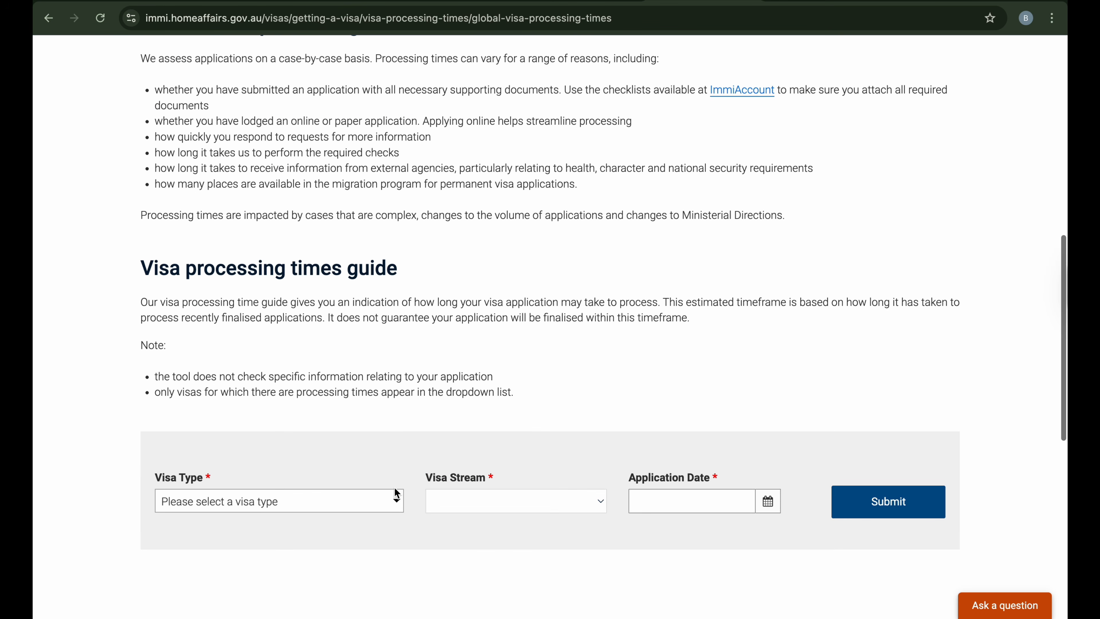
# - Choose Visitor visa (subclass 600) with the Tourist stream in the processing times form
pyautogui.click(386, 508)
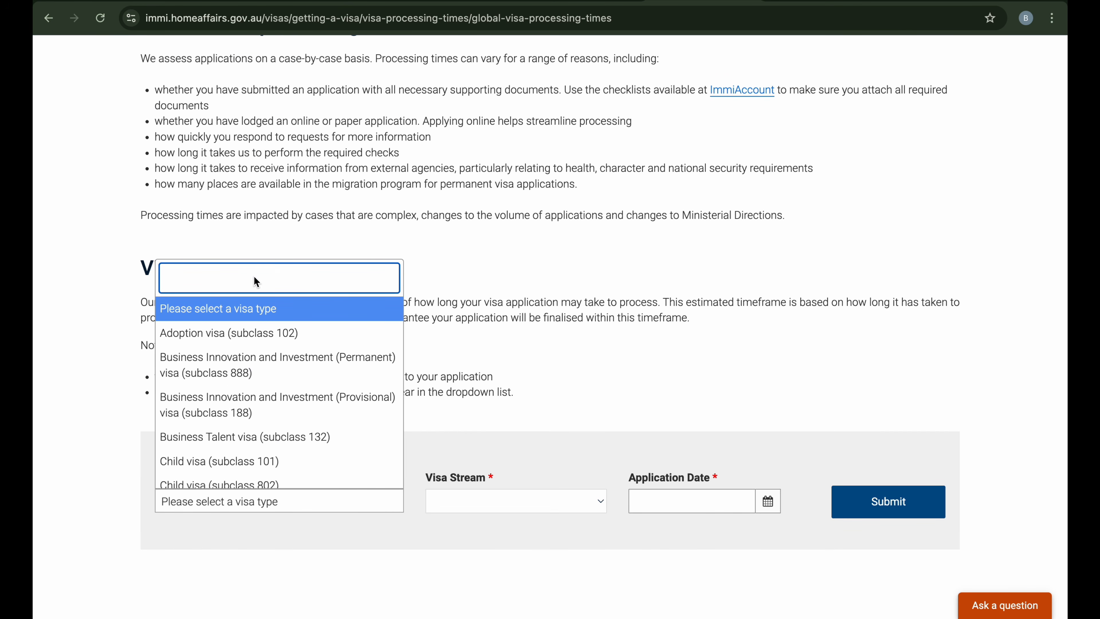
pyautogui.write('visit')
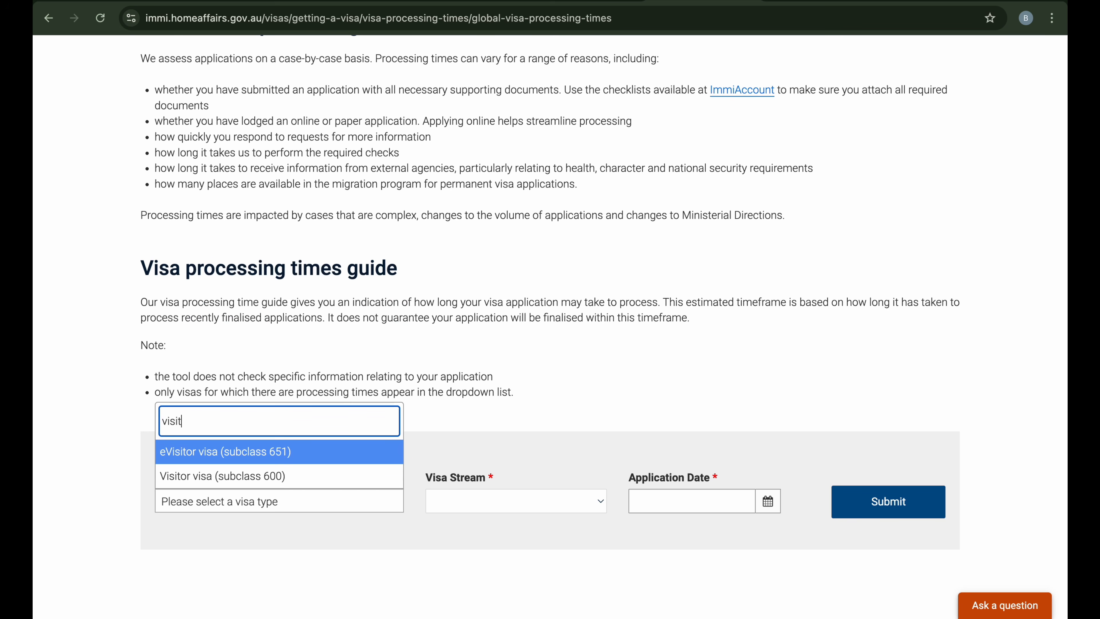
pyautogui.click(218, 482)
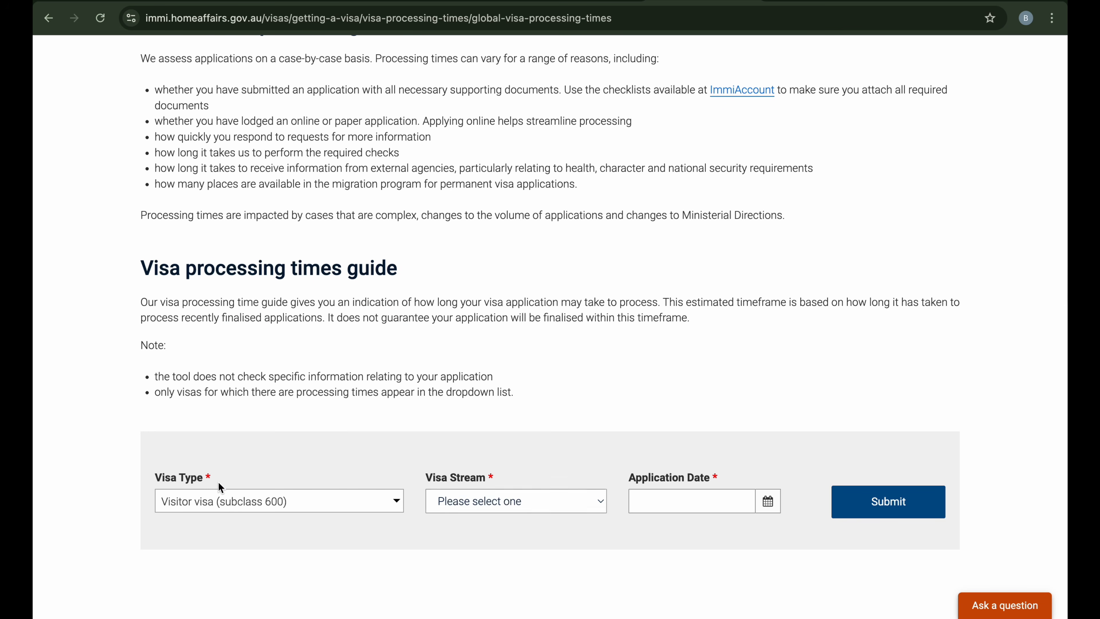
pyautogui.click(477, 506)
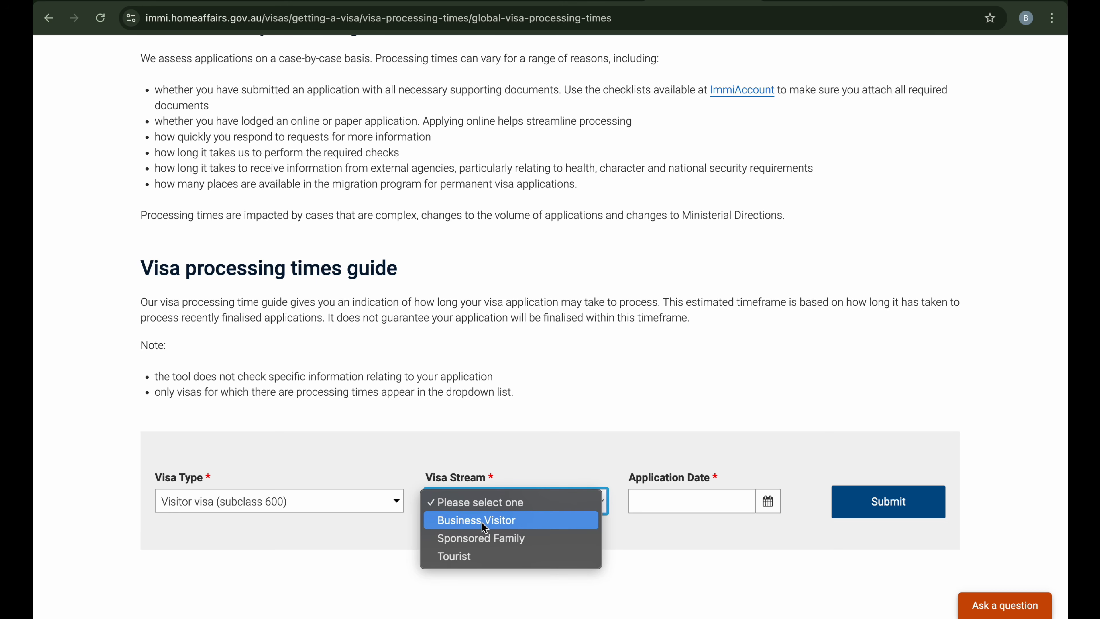
pyautogui.click(482, 556)
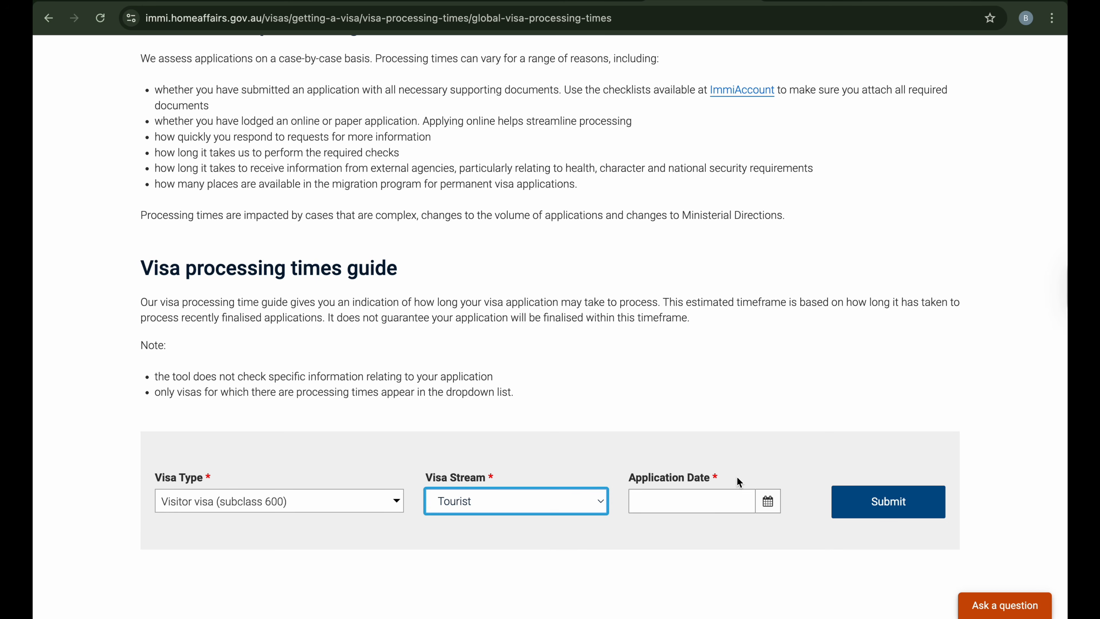
# - Set the application date and submit, showing 50% processed in 12 days and 90% in 23 days
pyautogui.click(775, 509)
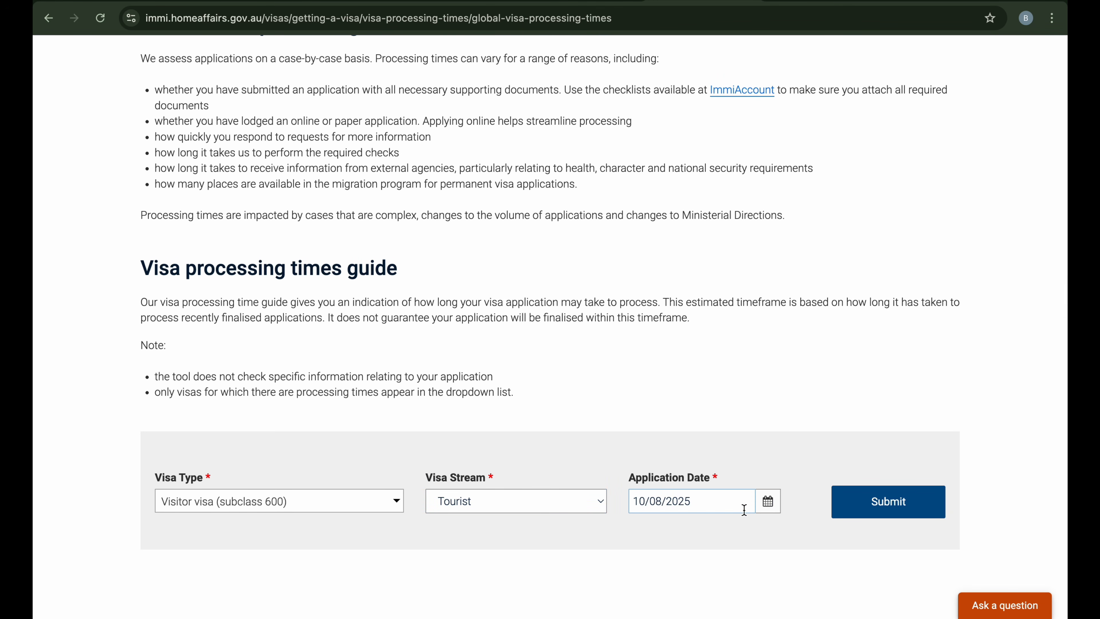
pyautogui.click(897, 496)
pyautogui.scroll(-7, 601, 369)
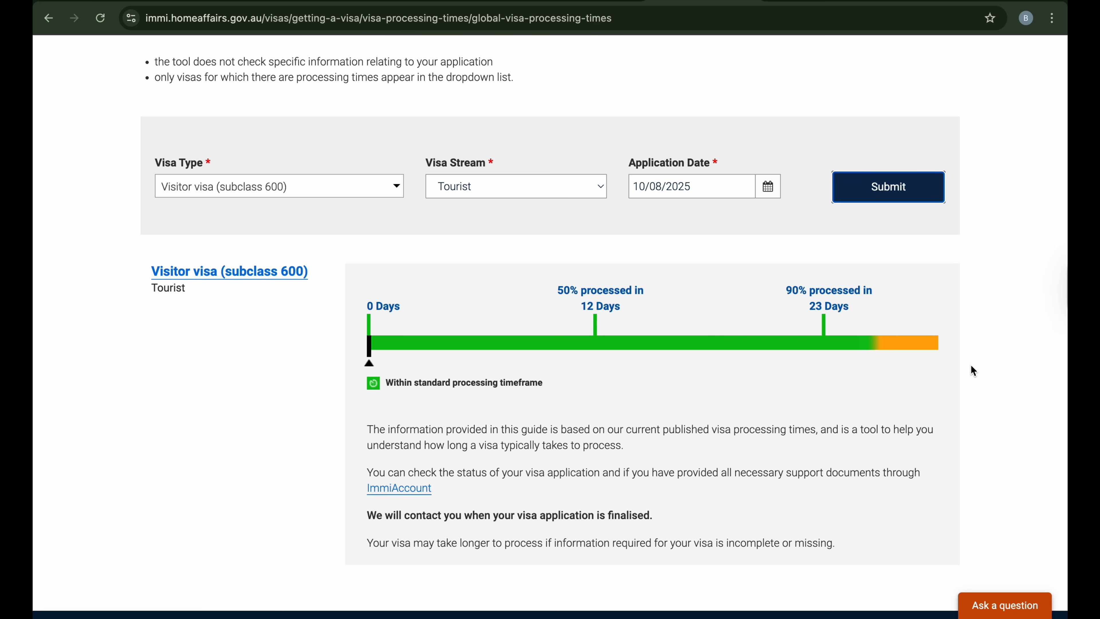
pyautogui.scroll(-1, 611, 390)
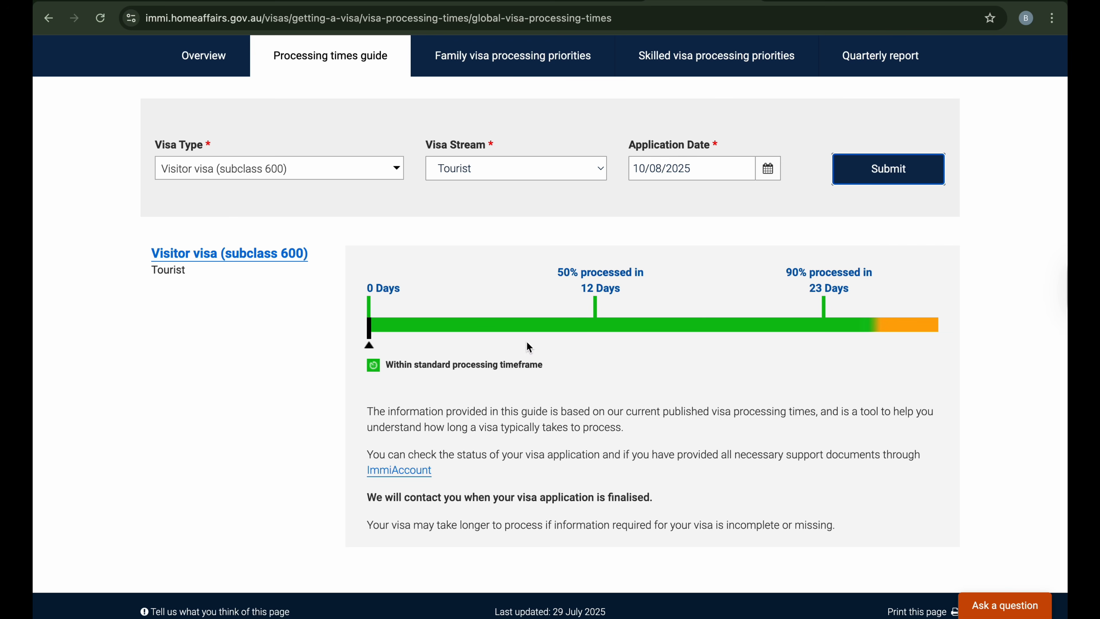
pyautogui.click(806, 2)
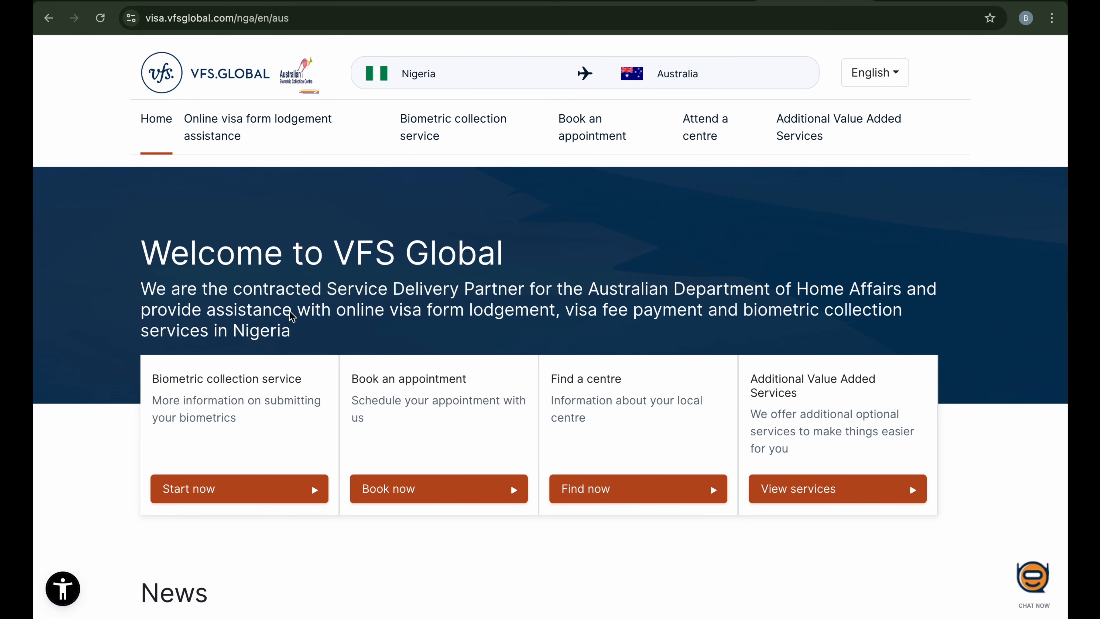
# - Open VFS Global's Biometric collection service info, expand step 1 and follow its book-an-appointment link
pyautogui.scroll(-1, 213, 396)
pyautogui.scroll(1, 214, 397)
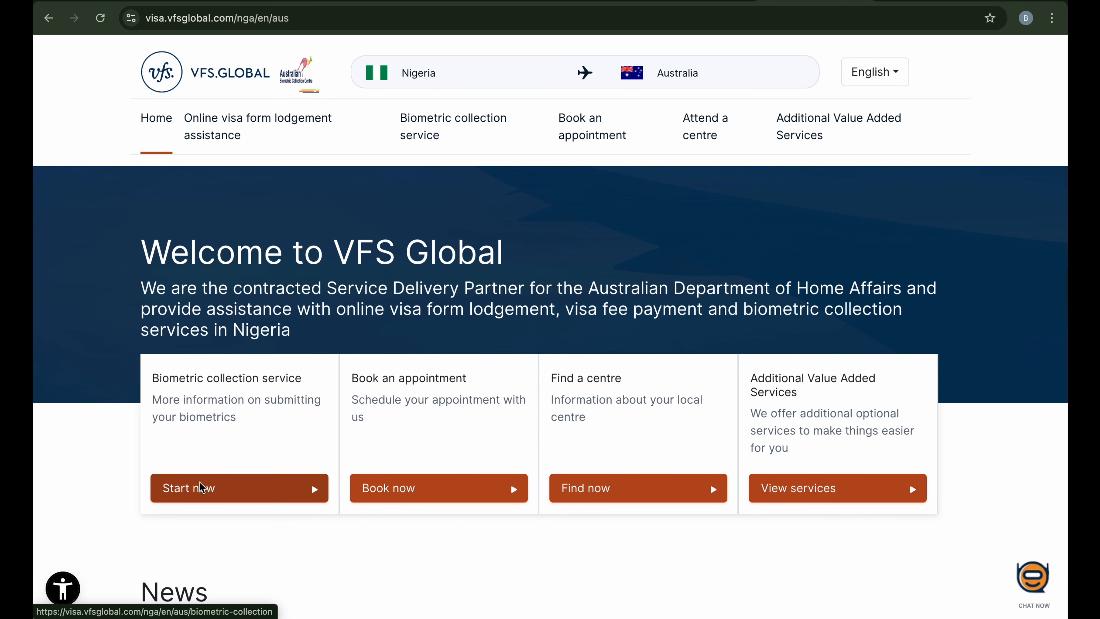
pyautogui.click(248, 487)
pyautogui.scroll(-3, 386, 413)
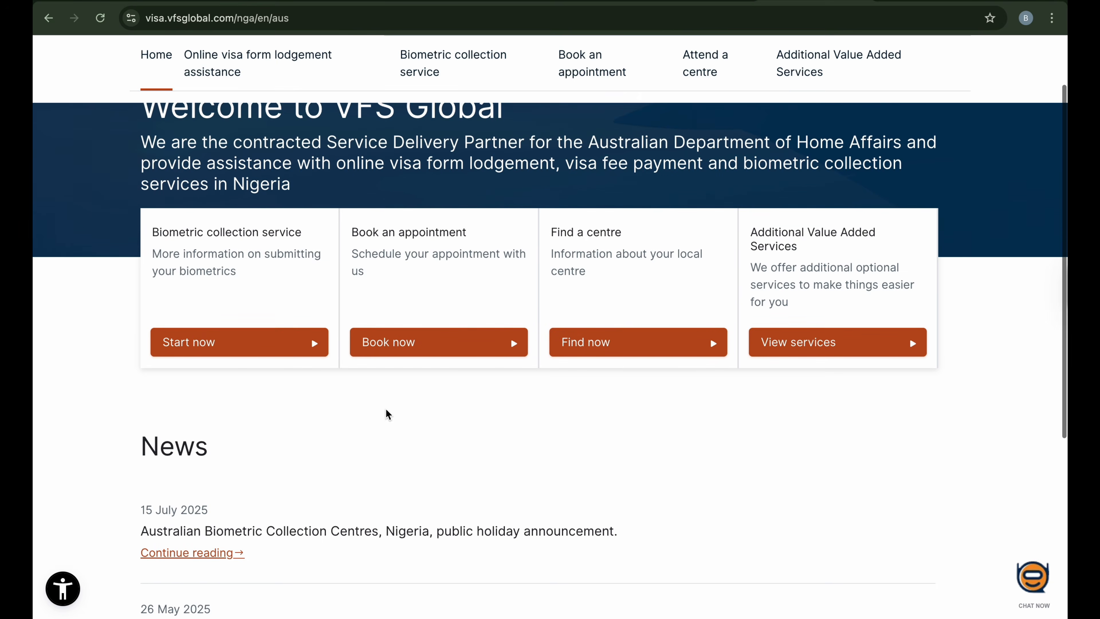
pyautogui.scroll(-5, 395, 339)
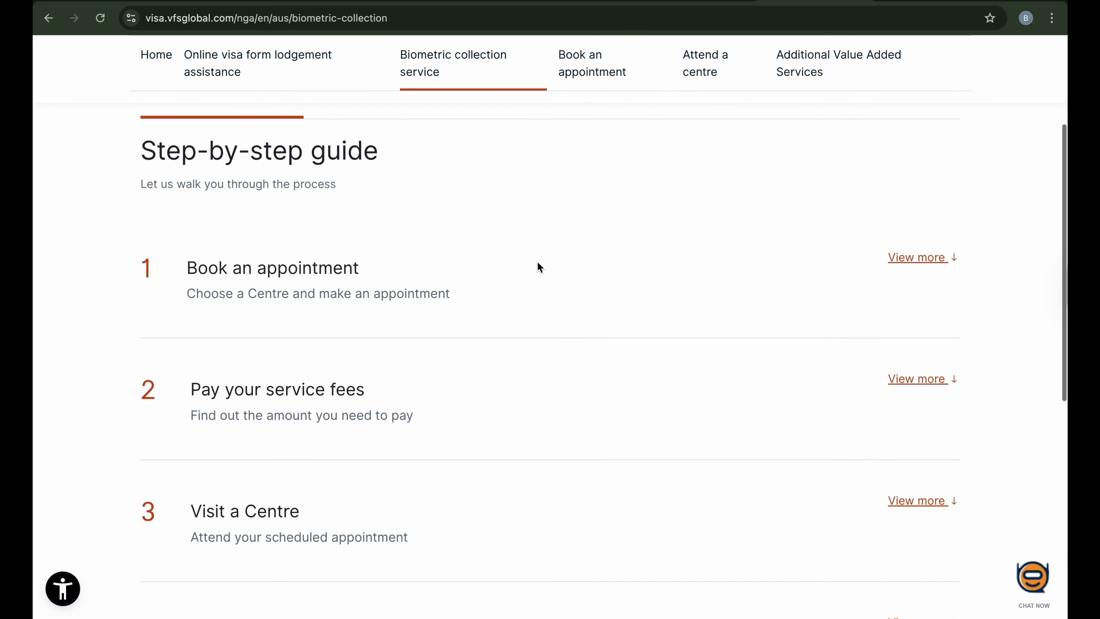
pyautogui.scroll(6, 514, 263)
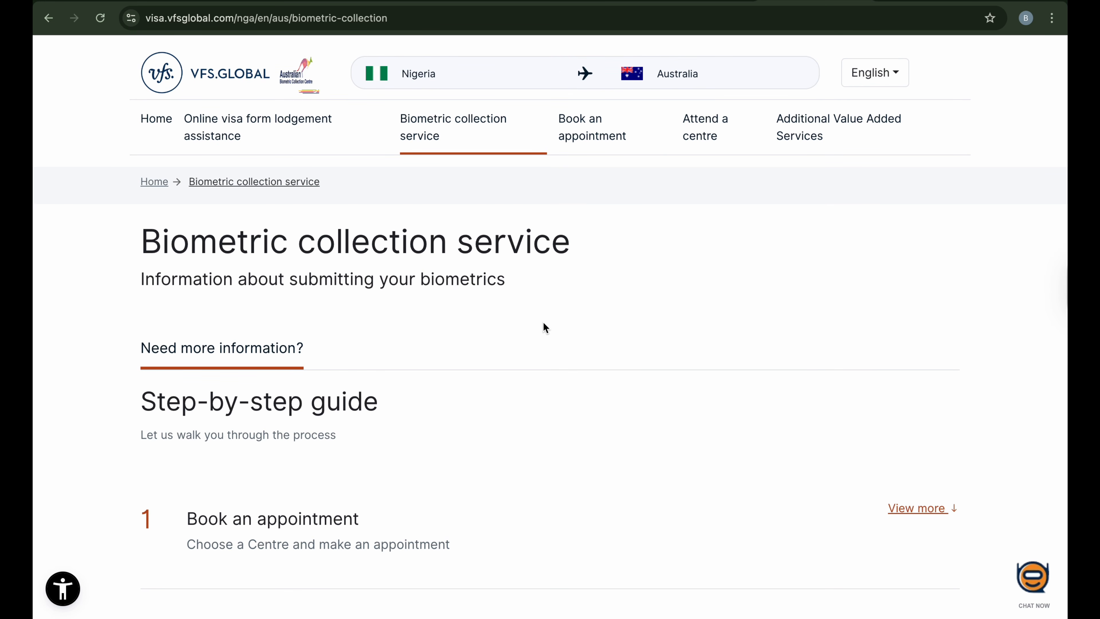
pyautogui.scroll(-1, 596, 373)
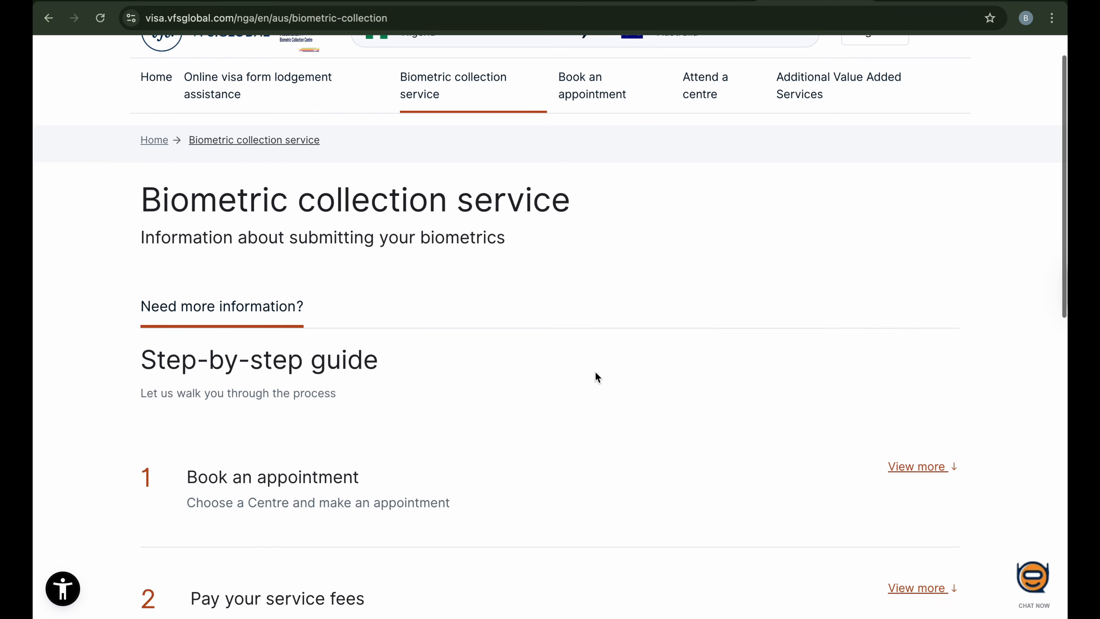
pyautogui.click(929, 466)
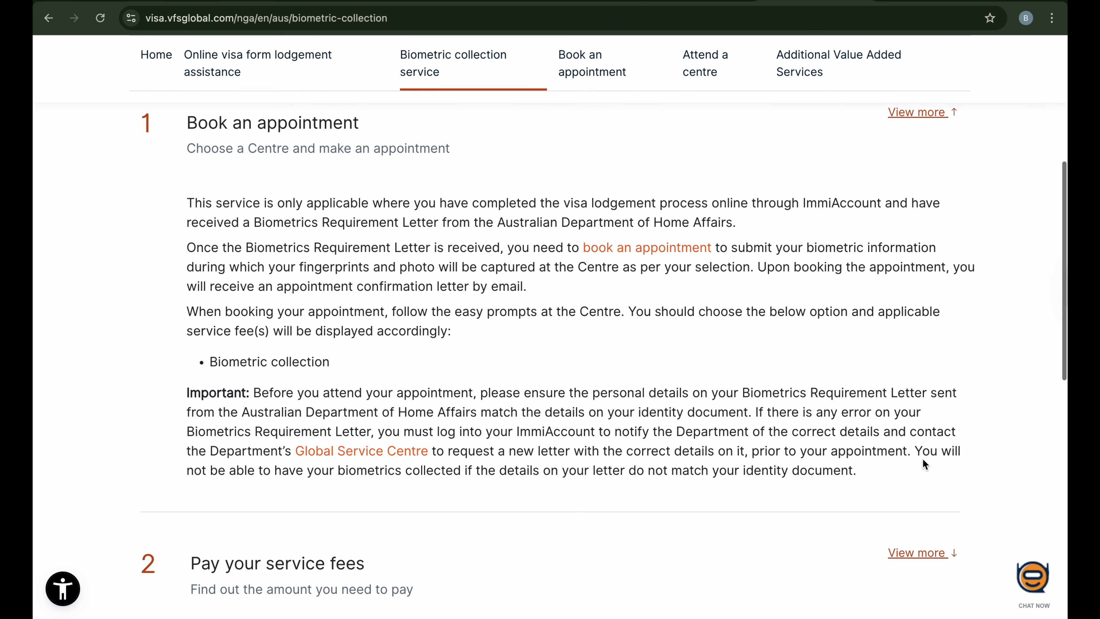
pyautogui.click(623, 245)
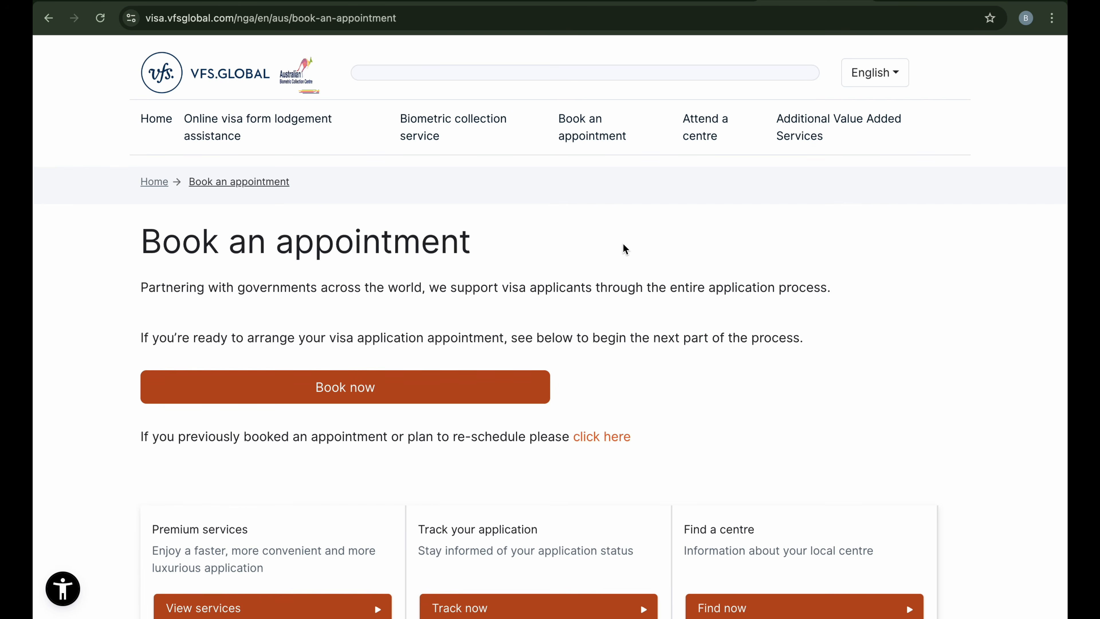
# - Choose Book now, then pick 'I don't have an account' on the VFS Global sign-in page
pyautogui.scroll(-3, 623, 246)
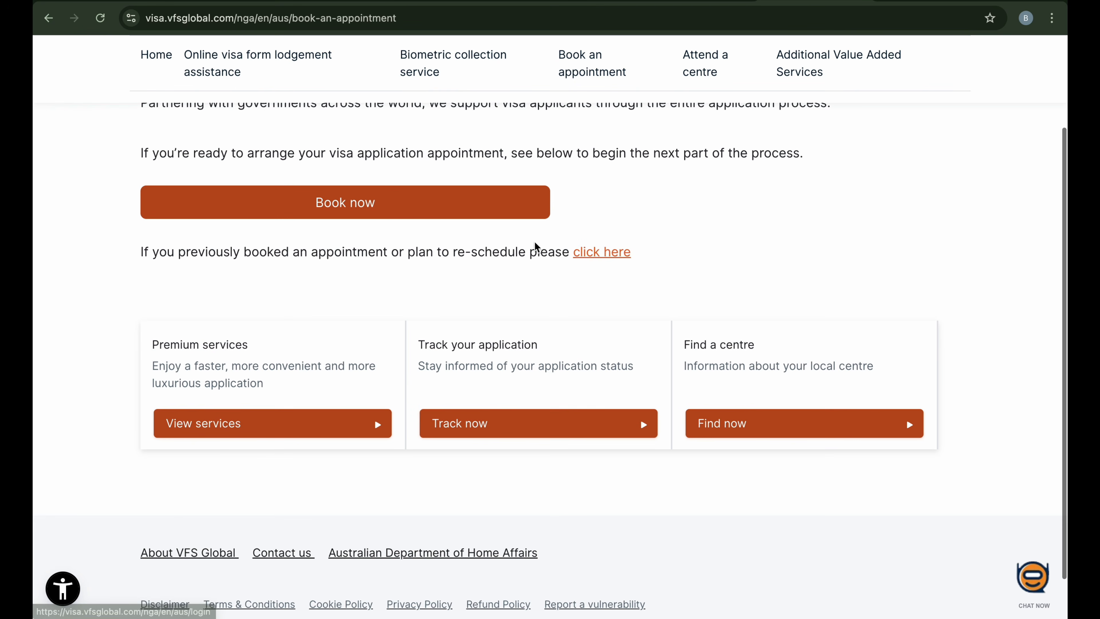
pyautogui.click(346, 195)
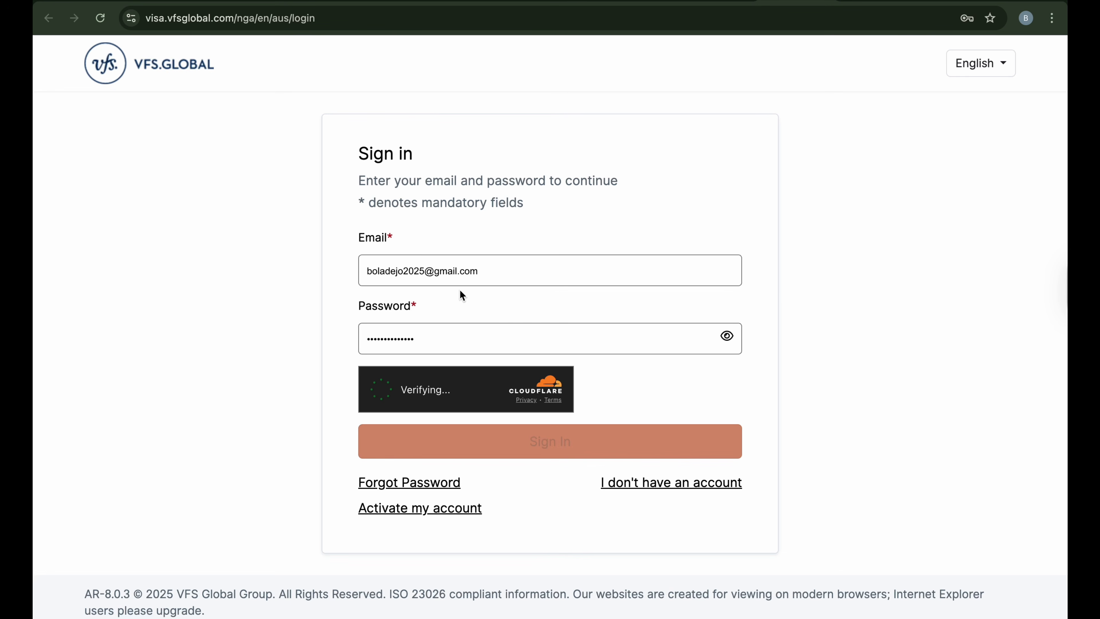
pyautogui.scroll(-1, 559, 356)
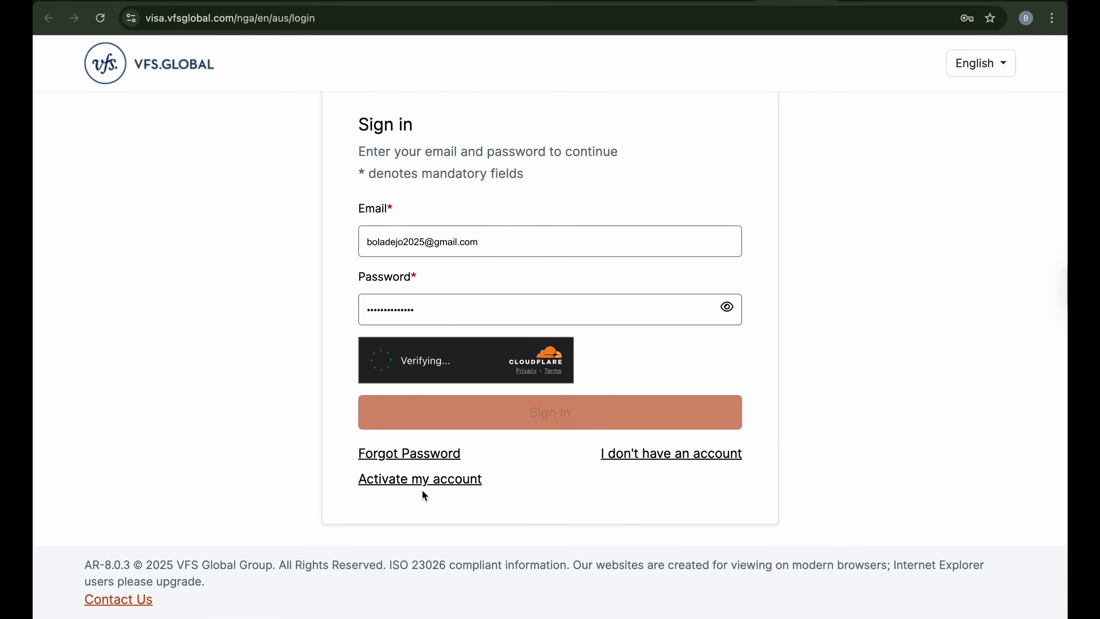
pyautogui.click(663, 457)
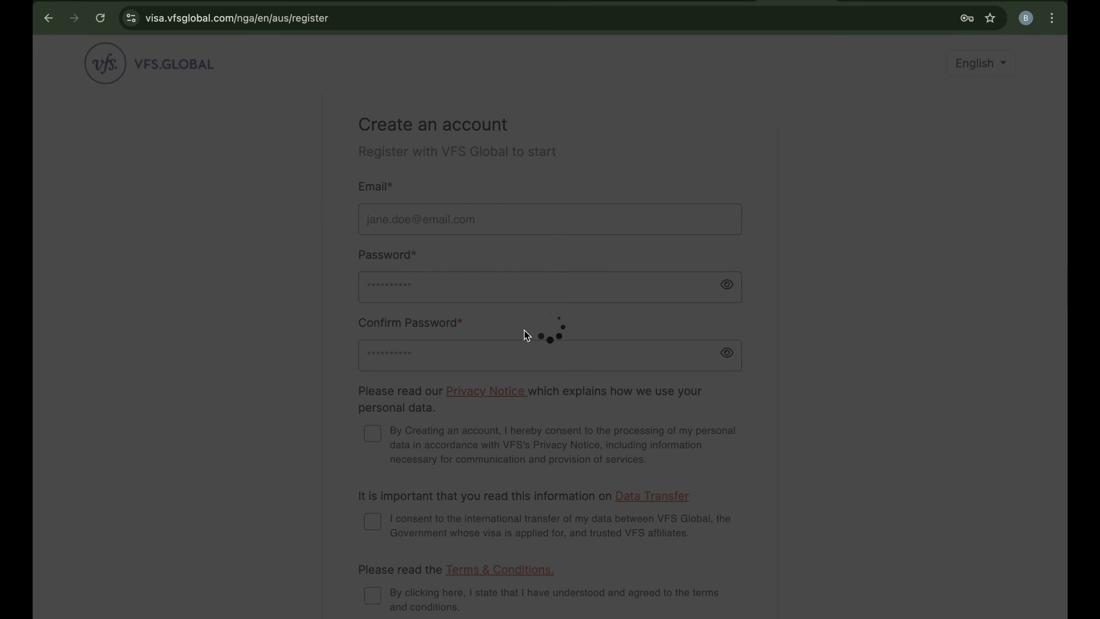